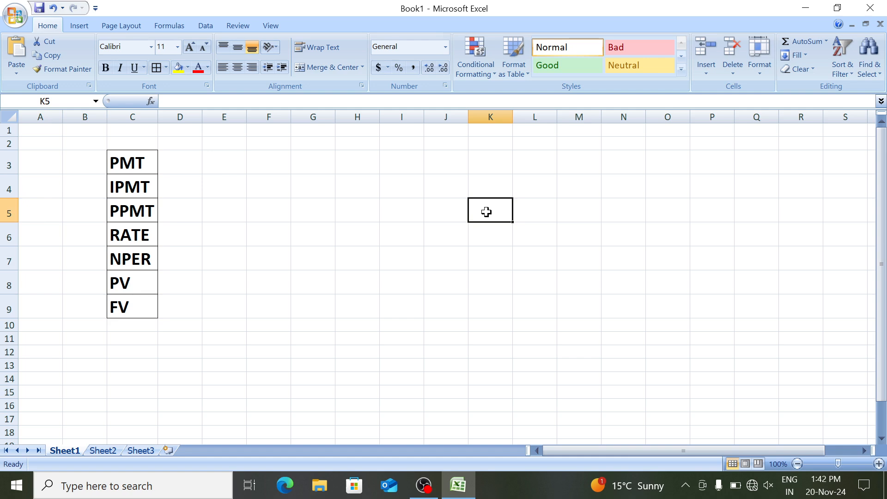
On Sheet2, enter the label Name in cell D4 and Price in D5.
left_click(150, 159)
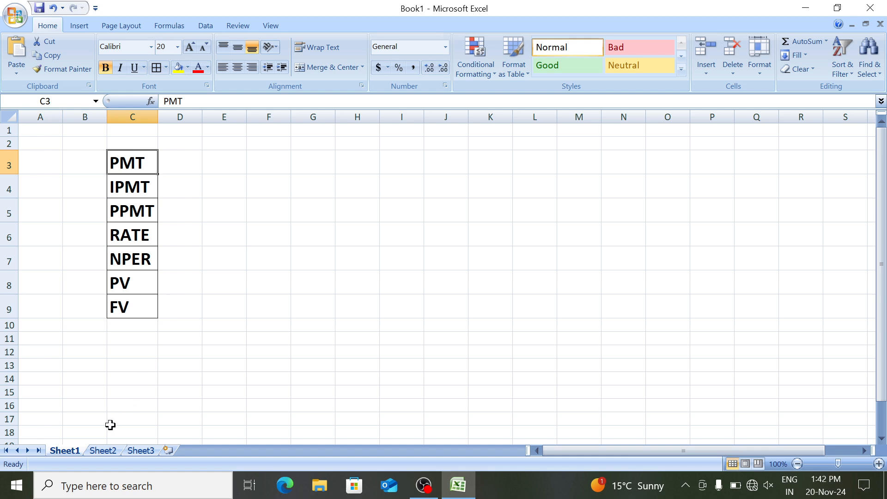
left_click(115, 453)
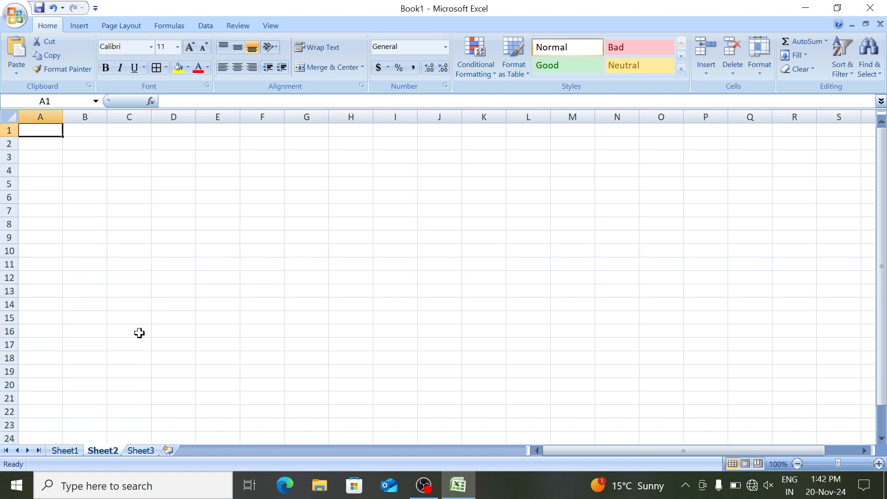
left_click(133, 169)
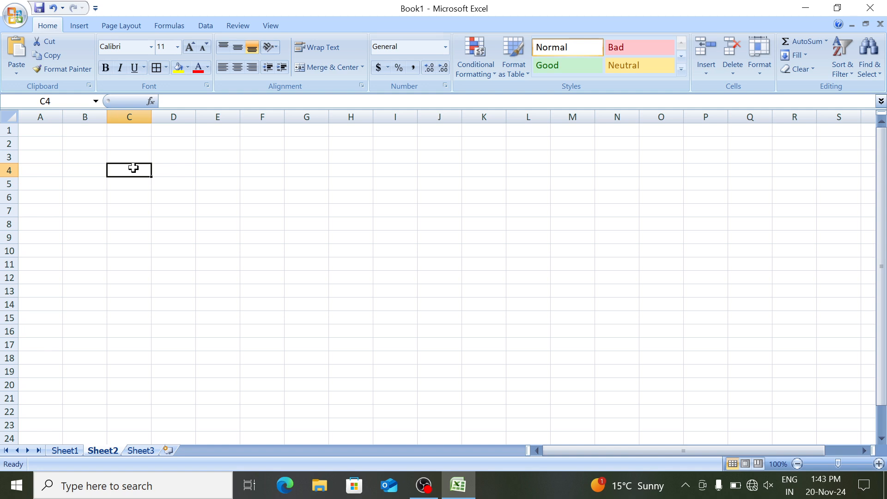
key("Right")
type("Name")
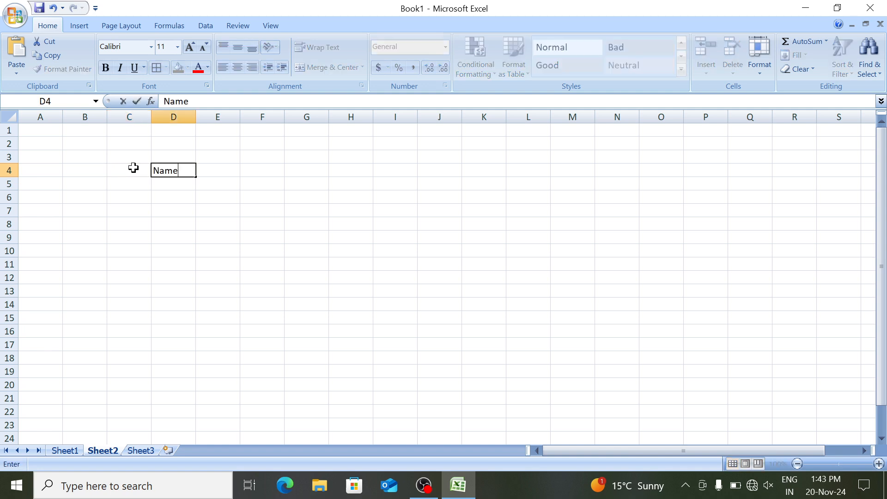
key("Tab")
key("Left")
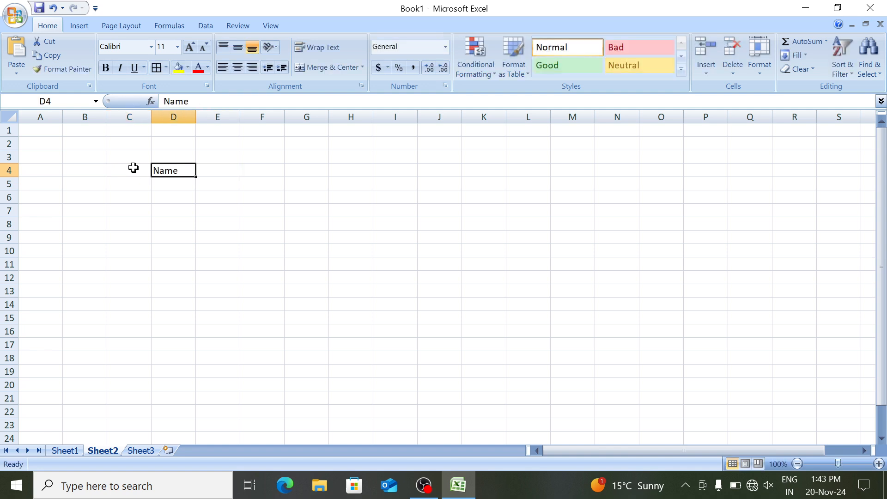
key("Down")
type("Price")
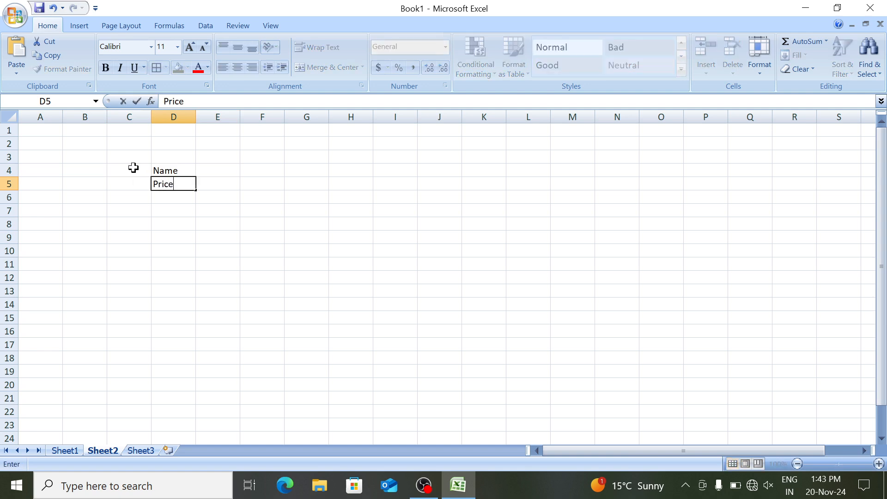
key("Return")
Enter the labels Down Payment, Loan Amount, Rate of Int and Time in cells D6 through D9.
type("Down")
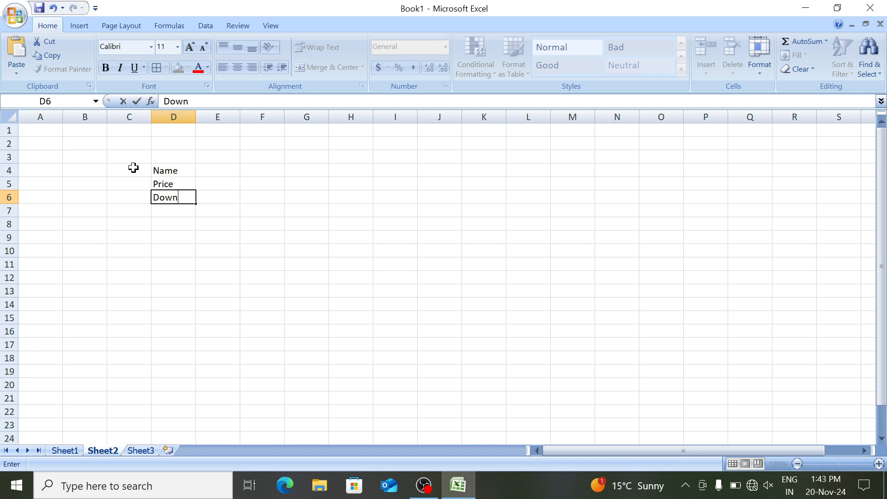
type(" Payment")
key("Return")
type("Loa")
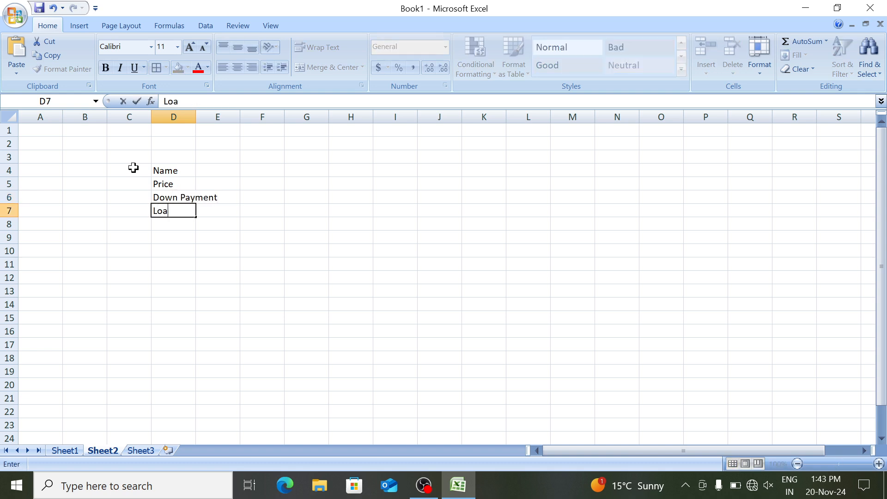
type("n Amount")
key("Return")
type("Rat")
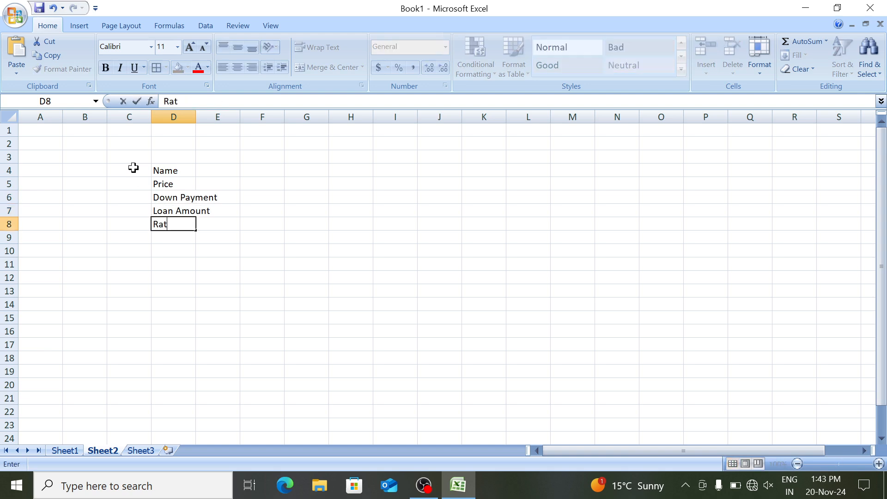
type("e of Int")
key("Return")
type("Time")
key("Return")
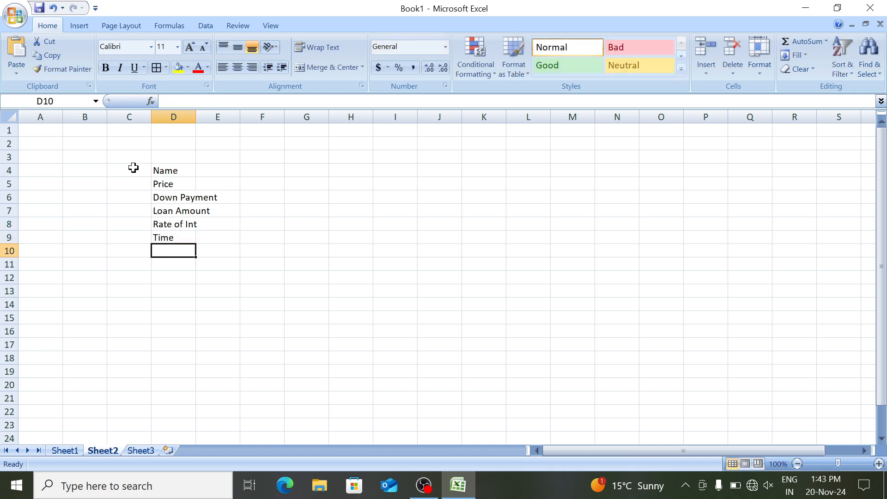
AutoFit the width of column D to its labels.
key("ctrl+space")
key("alt+h")
key("o")
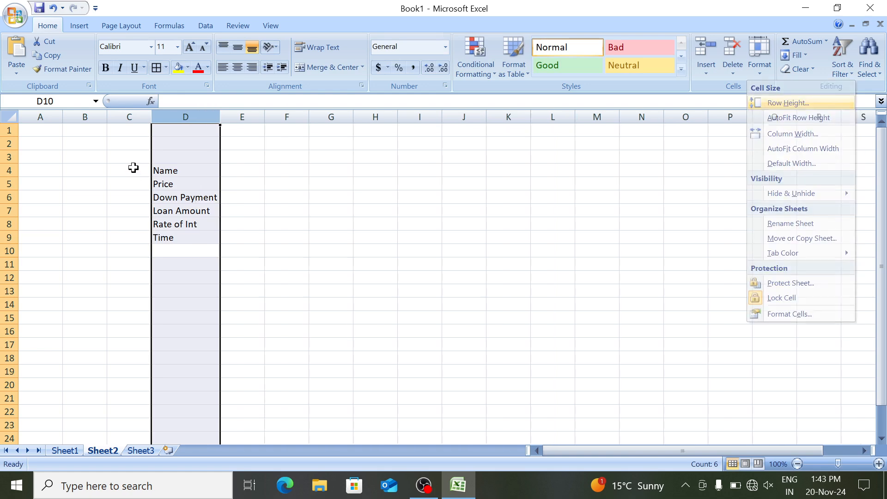
key("i")
Enter Apache RTR 160 as the name in E4 and fit column E's width to it.
key("Up")
key("Up")
key("Up")
key("Up")
key("Up")
key("Up")
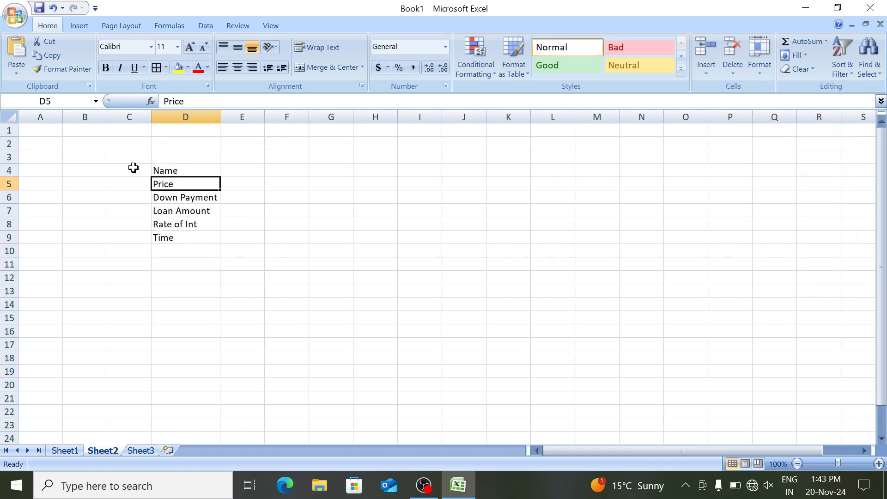
key("Right")
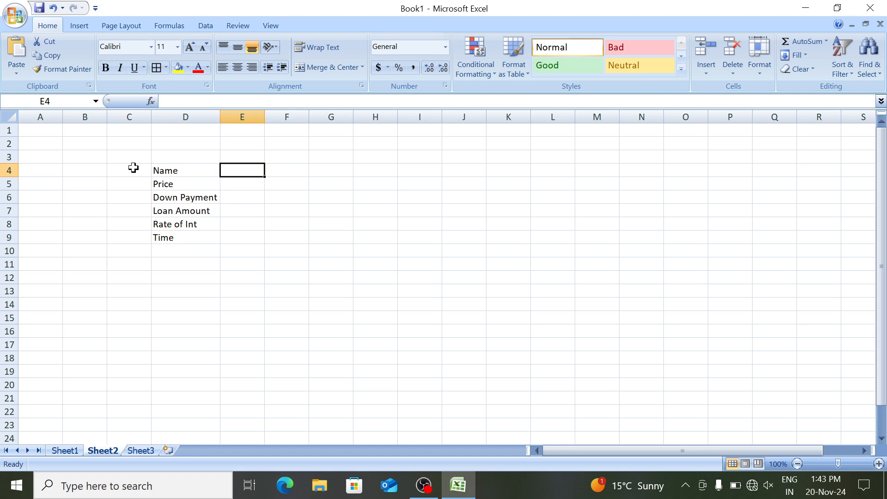
type("Apach")
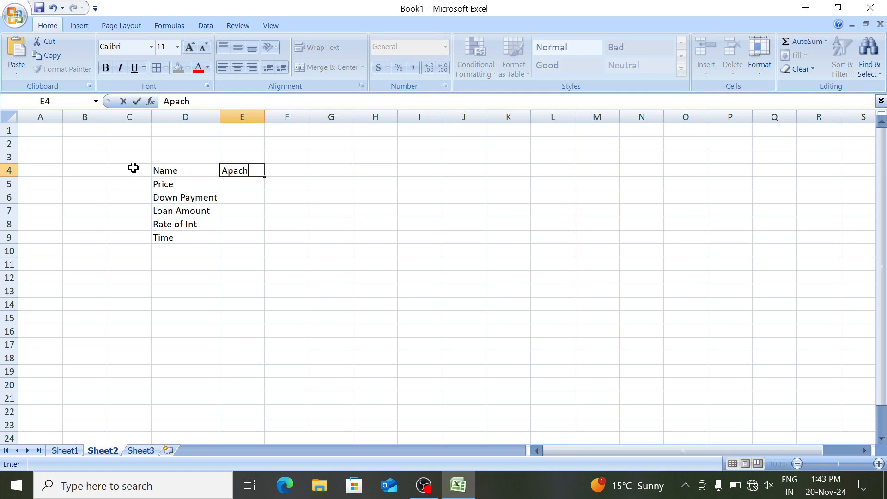
type("e RTR 160")
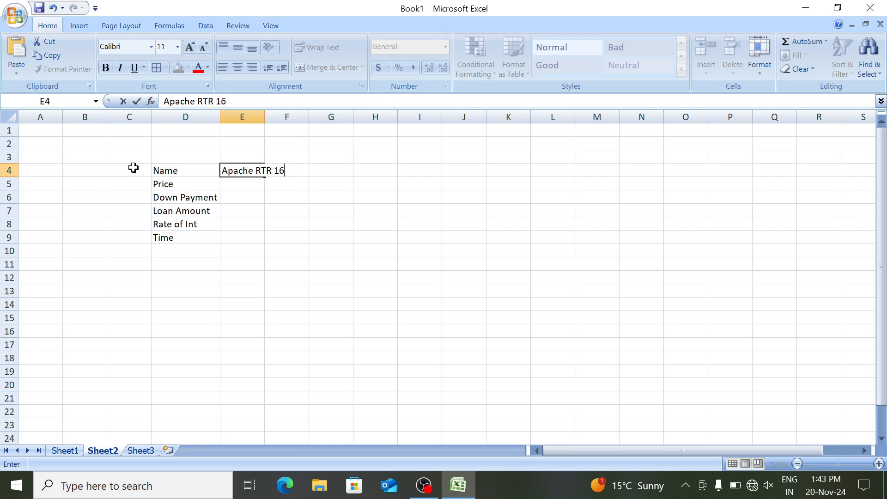
key("Return")
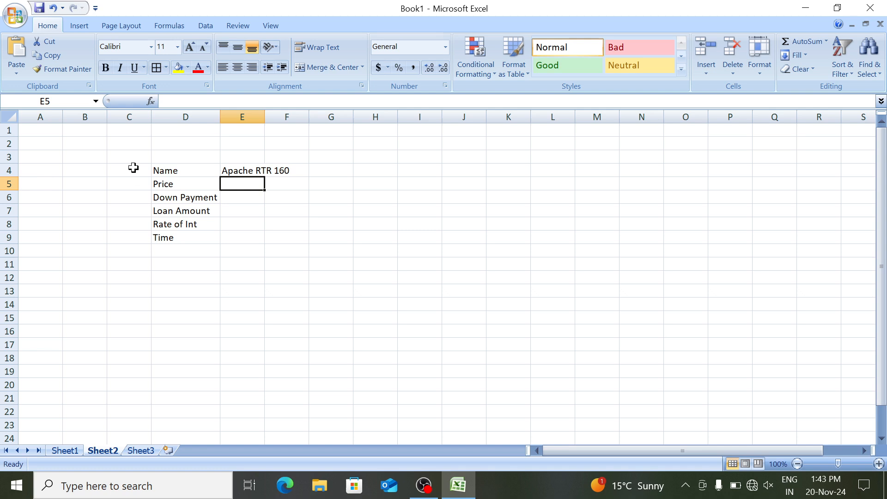
double_click(265, 117)
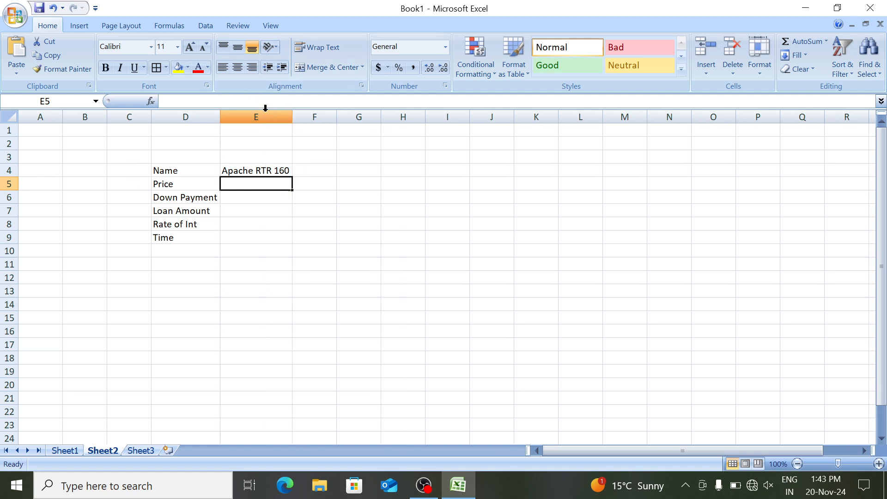
Apply all borders and bold formatting to the table range D4:E9.
key("Up")
key("Left")
key("shift+Down")
key("shift+Down")
key("shift+Down")
key("shift+Down")
key("shift+Down")
key("shift+Right")
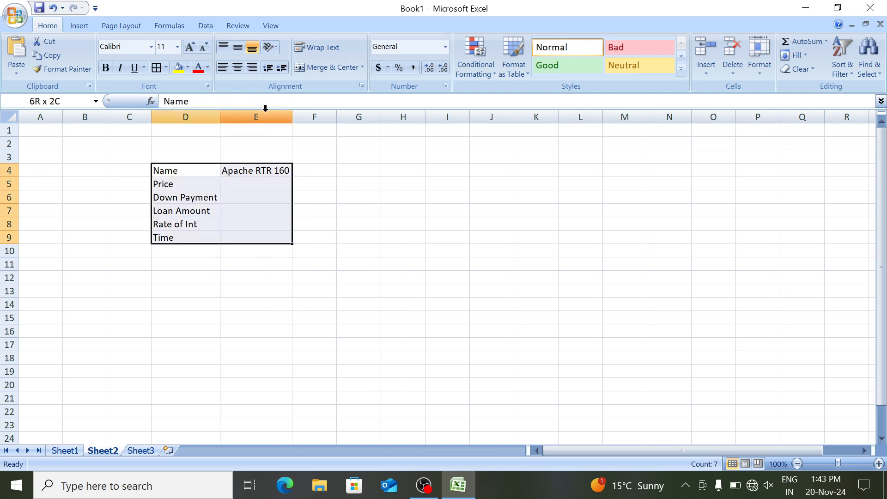
key("alt+h")
key("b")
key("a")
key("ctrl+b")
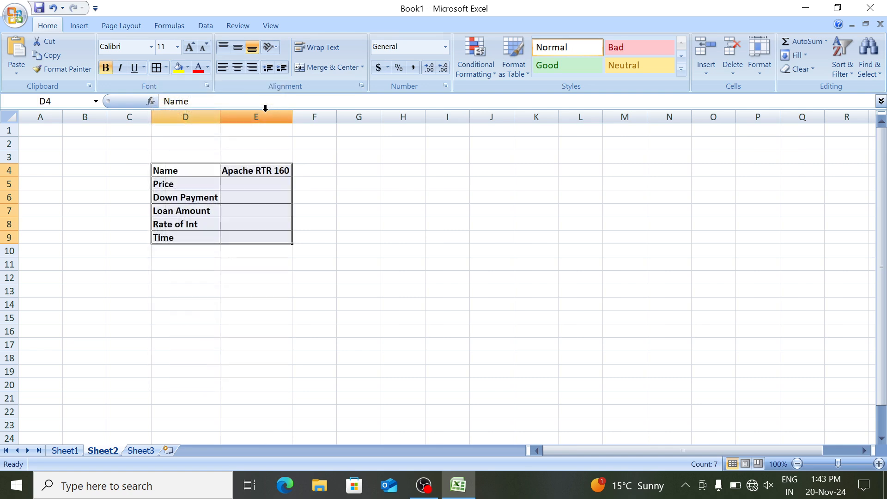
Enter a price of 145000 in E5 and widen column D slightly.
key("Down")
key("Right")
type("14")
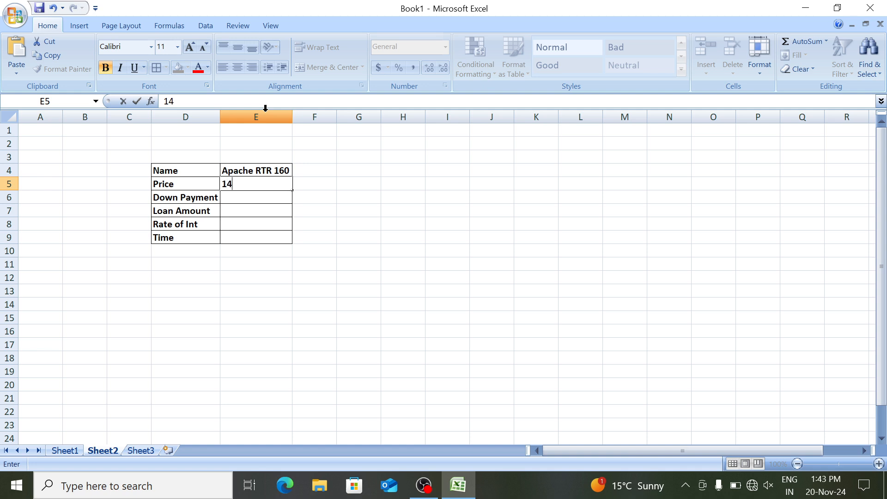
type("5000")
key("Return")
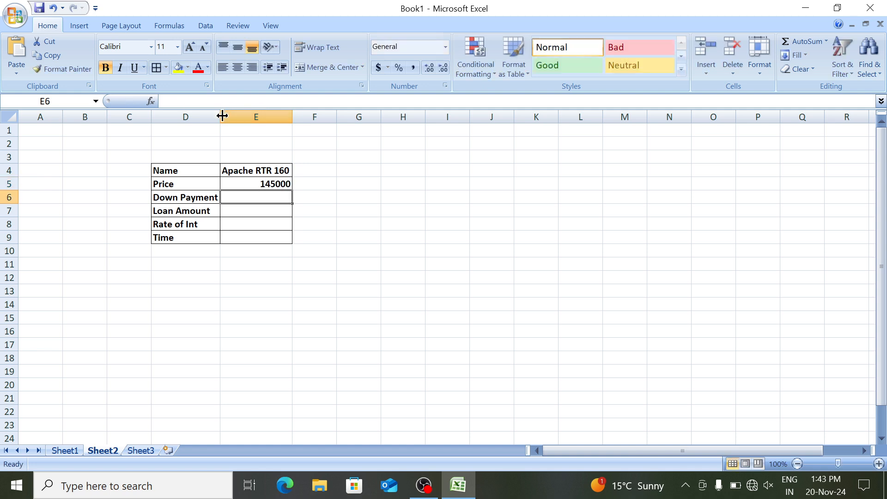
left_click_drag(222, 116, 228, 118)
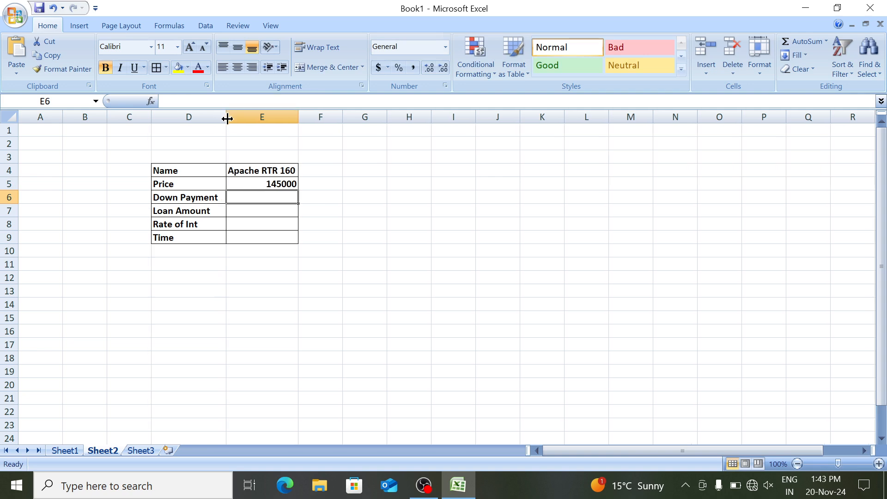
Calculate the down payment in E6 as 30% of the price with the formula =E5*30%.
left_click(253, 184)
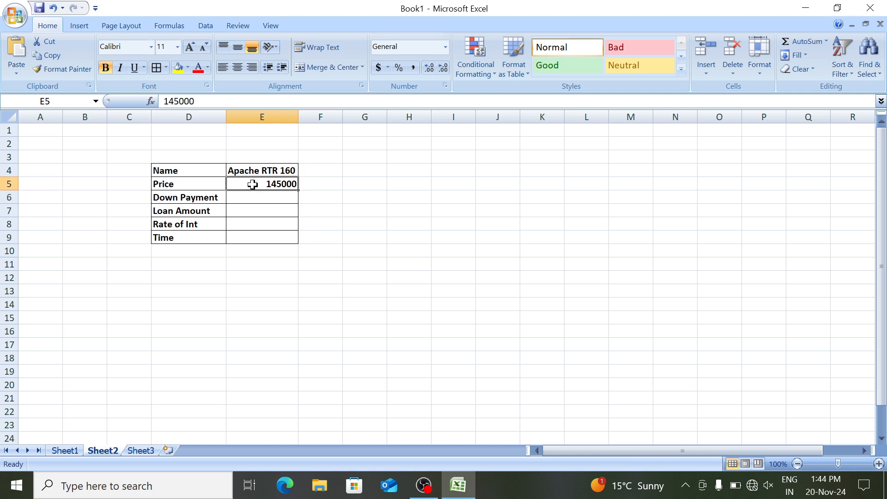
left_click(256, 198)
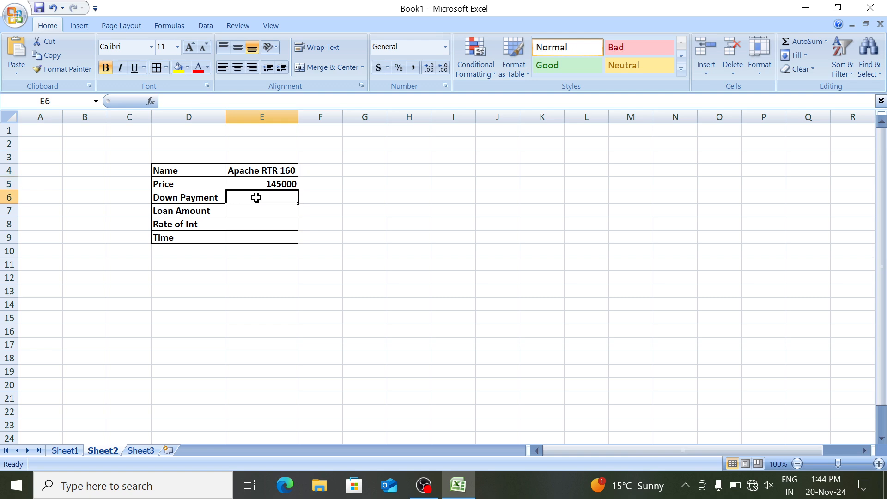
type("=")
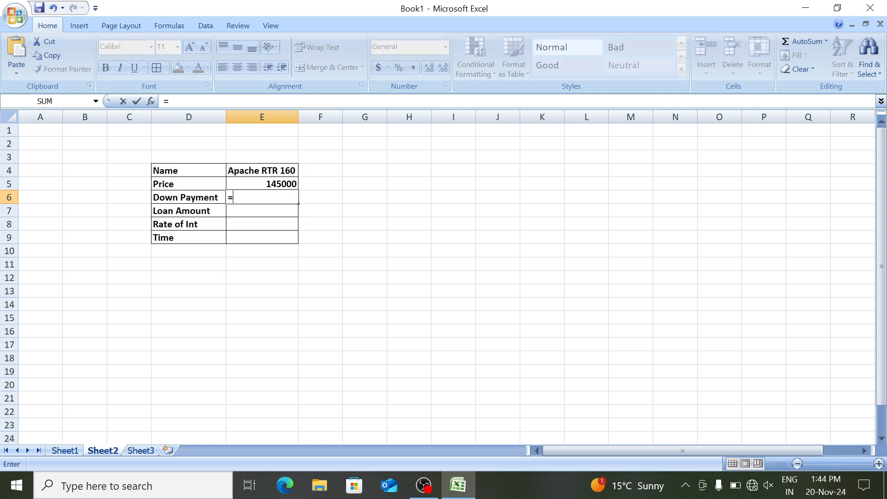
left_click(256, 184)
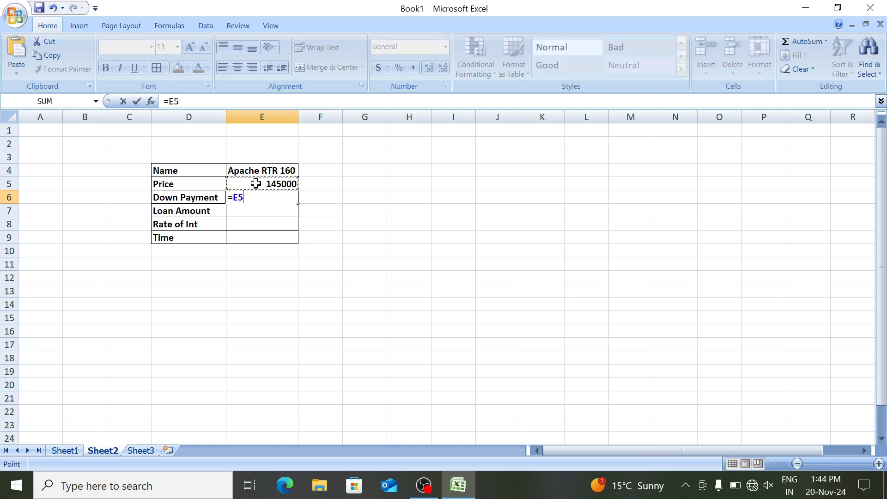
type("*30%")
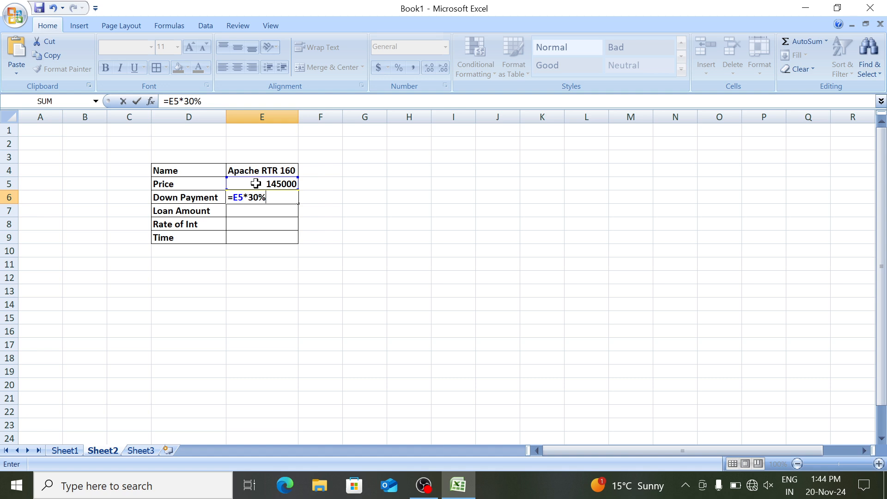
key("Return")
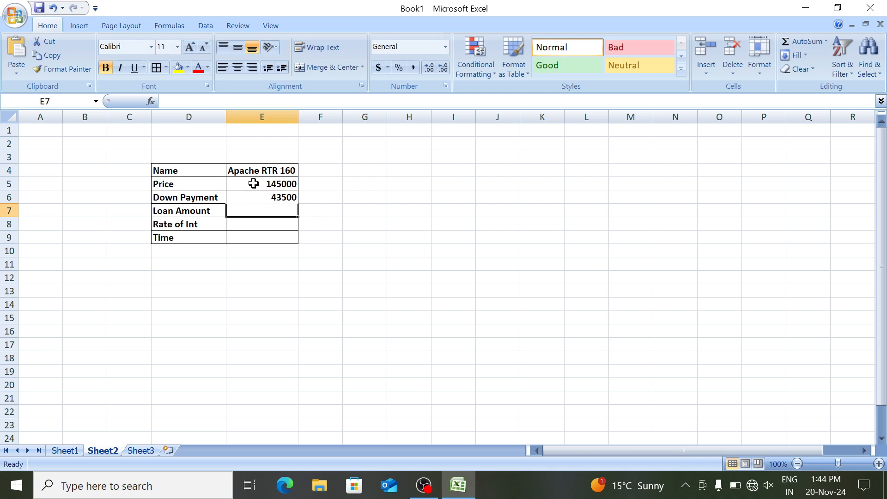
left_click_drag(254, 184, 258, 198)
left_click(259, 198)
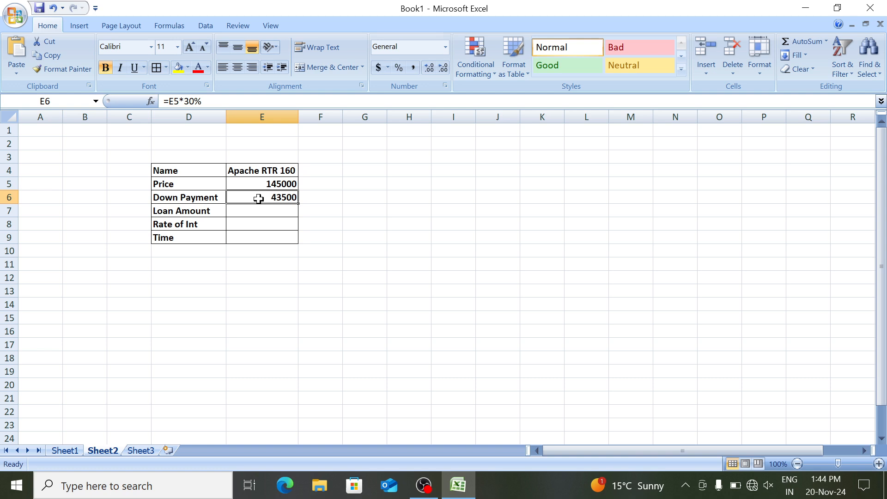
Calculate the loan amount in E7 as price minus down payment with the formula =E5-E6.
left_click(265, 213)
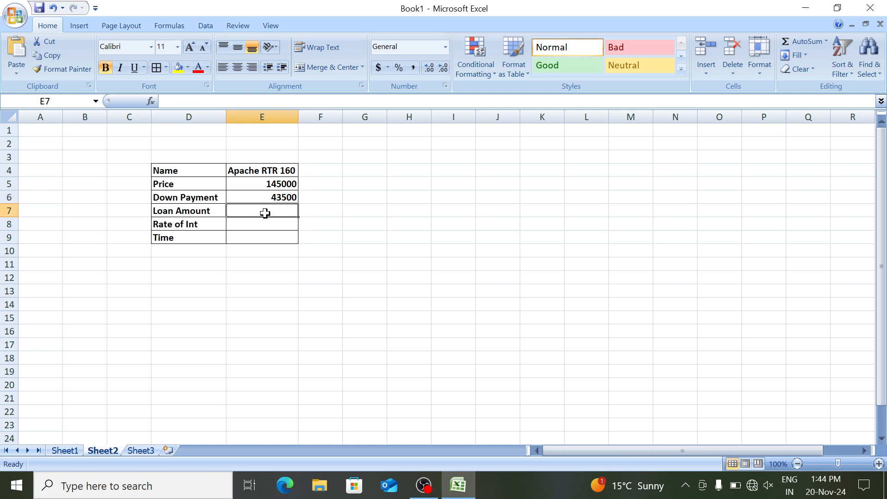
type("=")
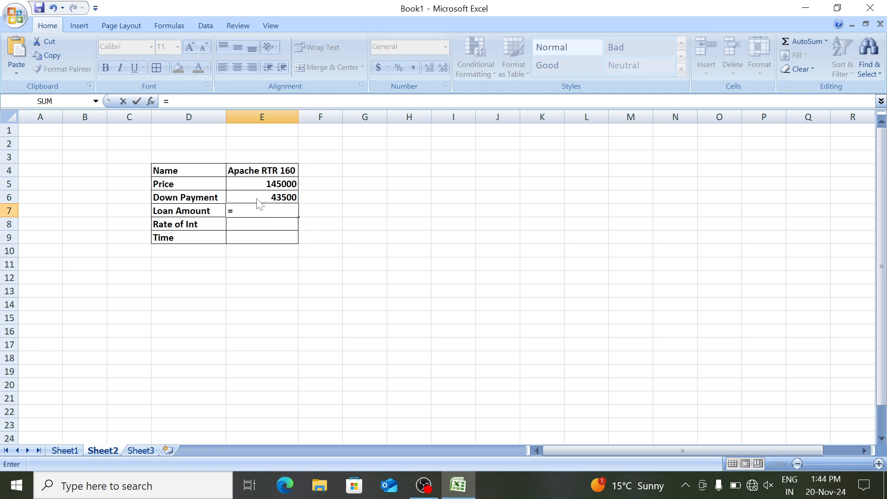
left_click(245, 185)
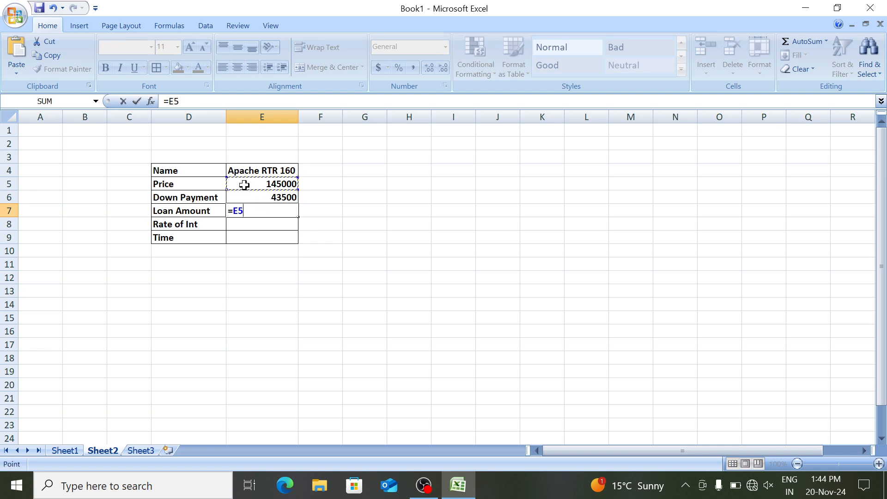
type("-")
left_click(254, 198)
key("Return")
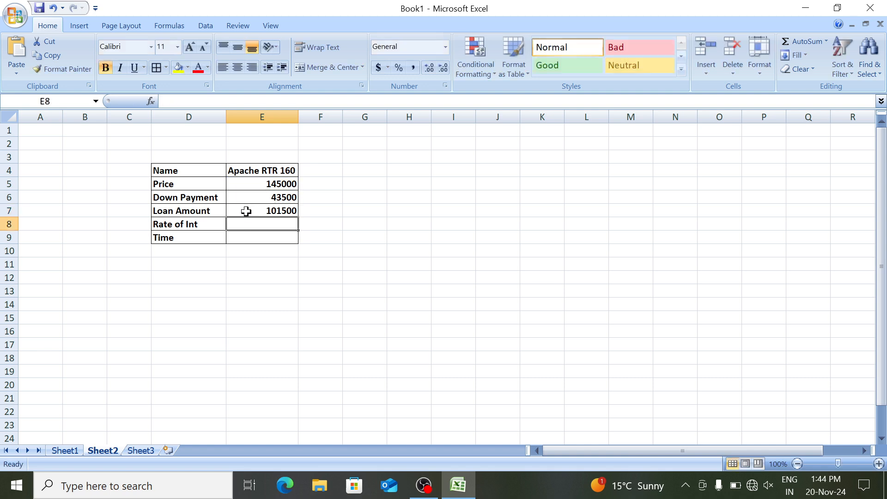
left_click(246, 211)
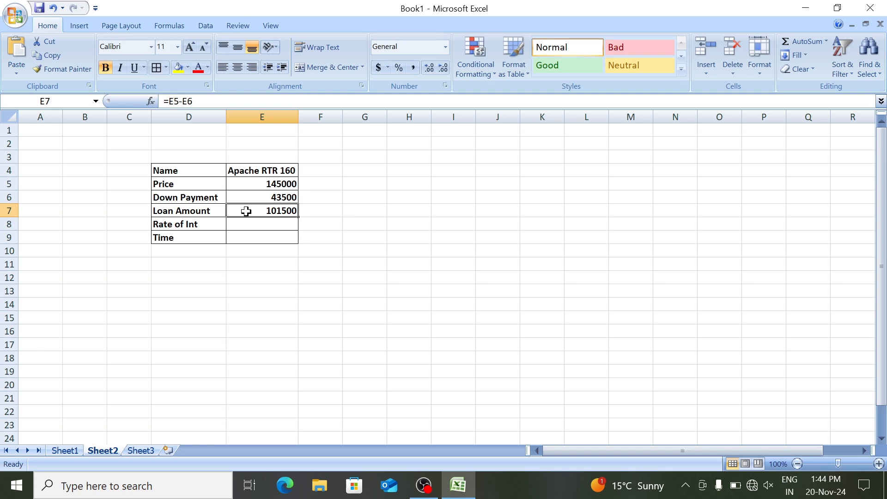
key("Down")
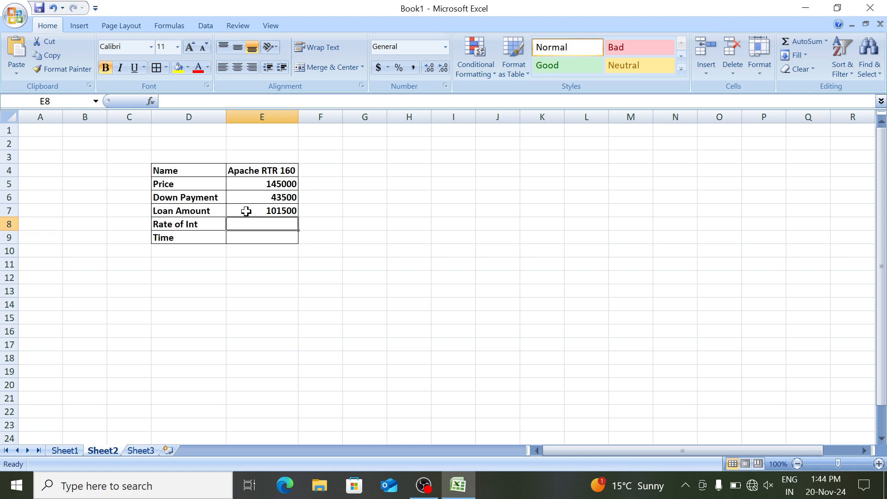
Enter an interest rate of 15% in E8 and a time of 2 in E9.
type("15")
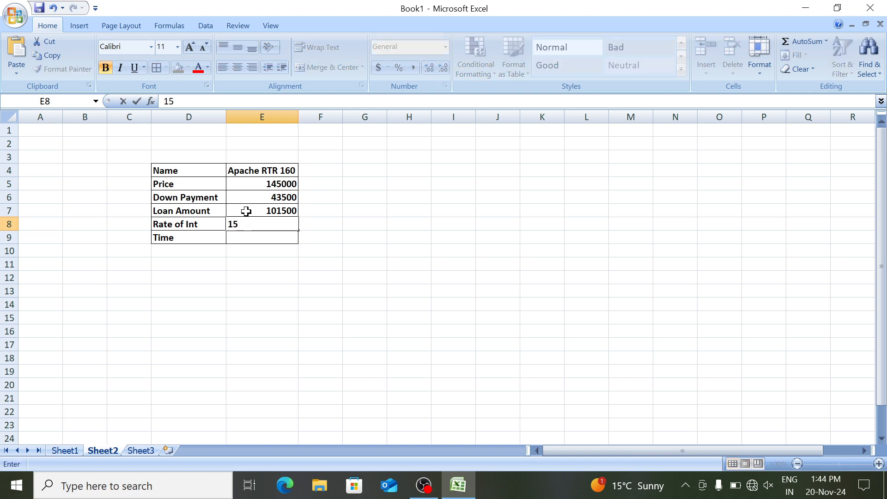
type("%")
key("Return")
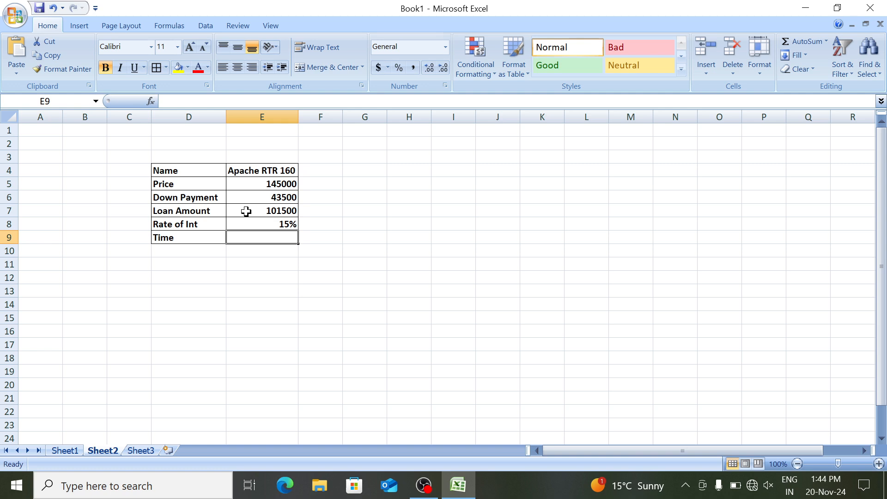
type("2")
key("Return")
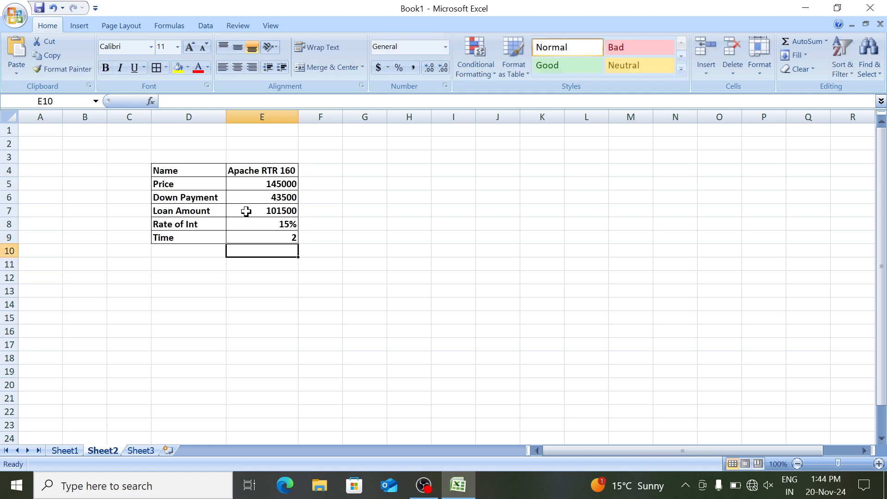
Enter the label "EMI / PMT" in D11, one row below the loan table.
key("Up")
key("Up")
key("Down")
key("Down")
key("Down")
key("Left")
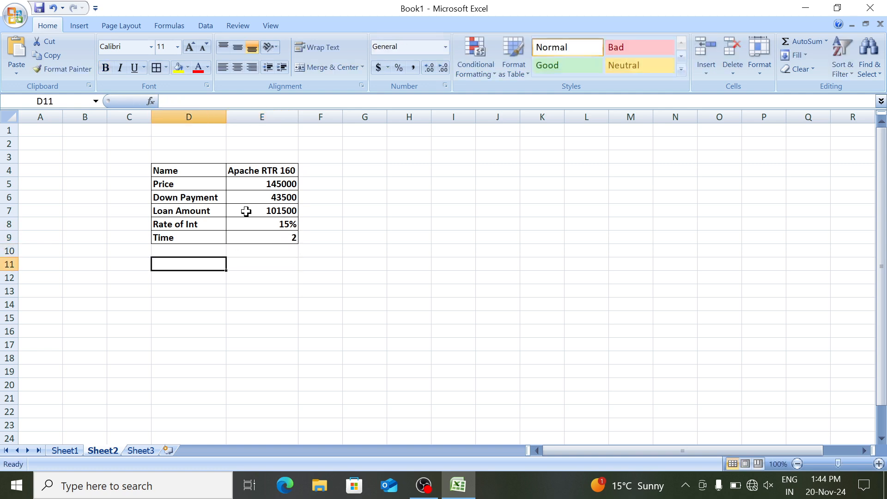
type("emi")
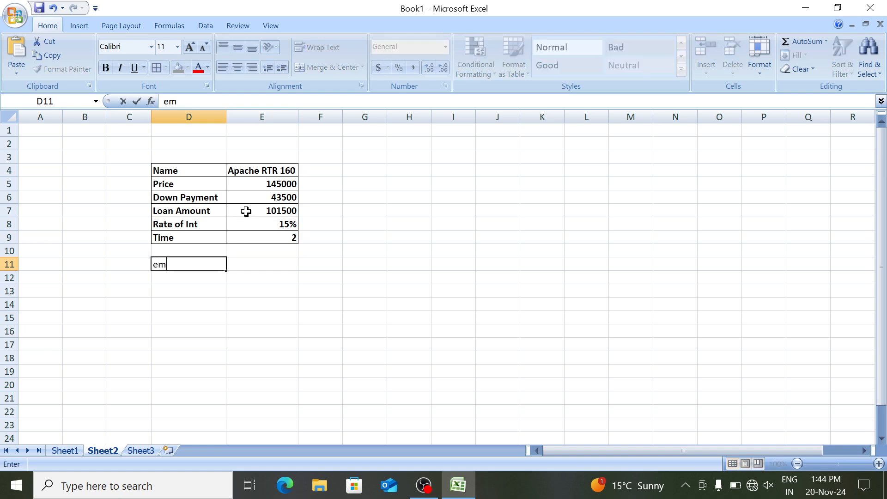
key("BackSpace")
key("BackSpace")
key("BackSpace")
type("EMI/")
key("BackSpace")
key("BackSpace")
type("I / PMT")
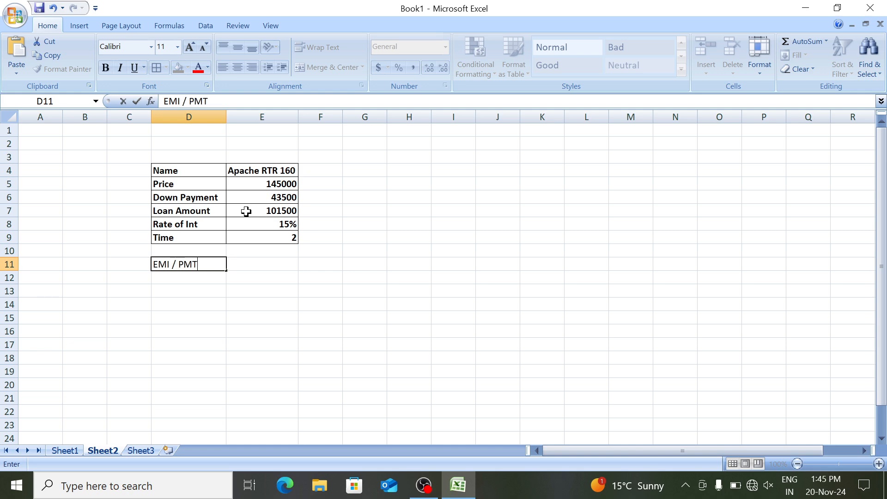
key("Return")
Make the EMI / PMT label bold and apply all borders to D11:E11.
key("Up")
key("ctrl+b")
key("shift+Right")
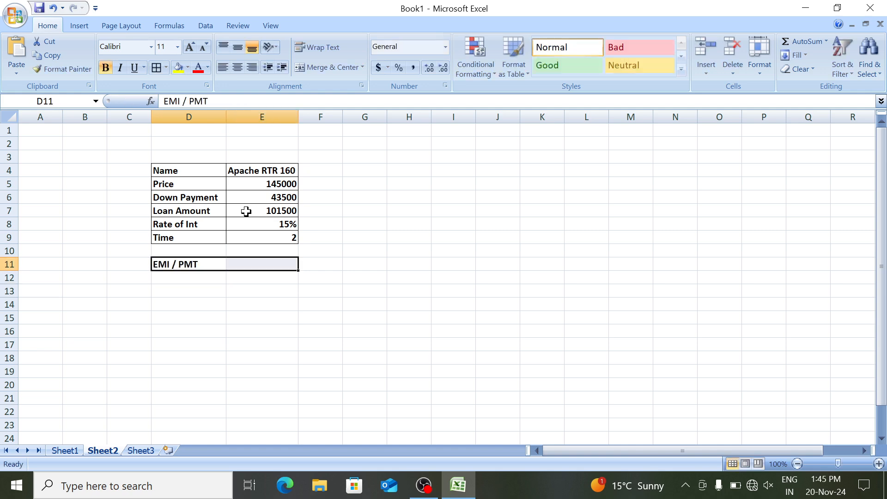
key("alt+h")
key("b")
key("a")
key("Right")
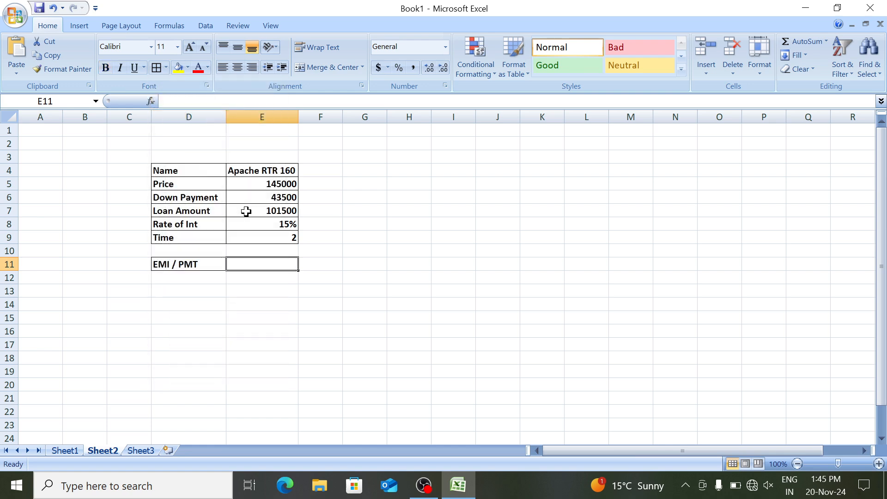
type("=p")
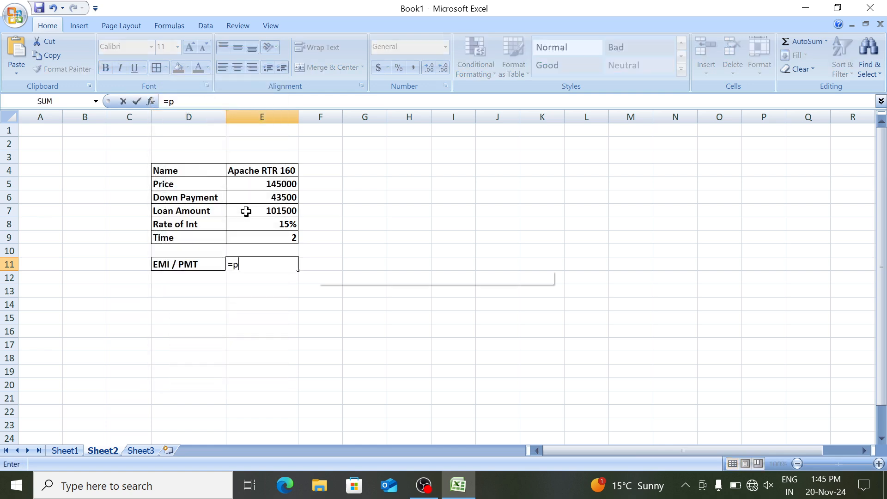
type("m")
key("Tab")
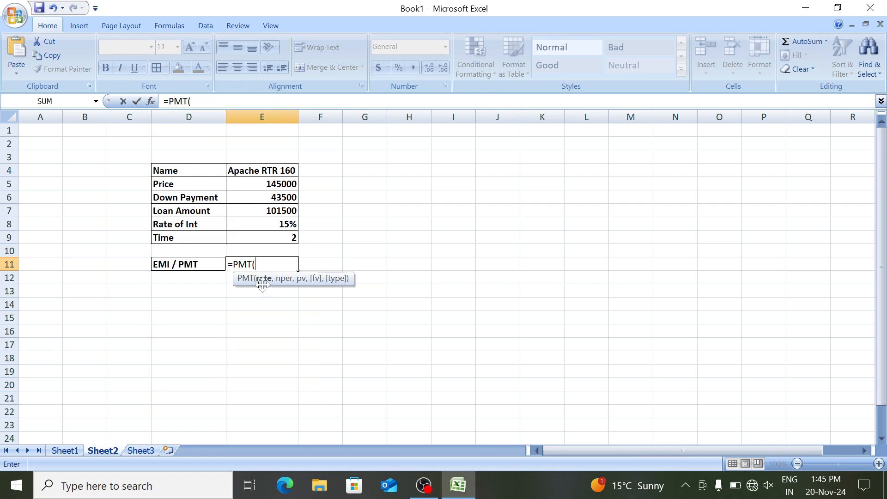
key("BackSpace")
key("BackSpace")
key("BackSpace")
key("BackSpace")
key("BackSpace")
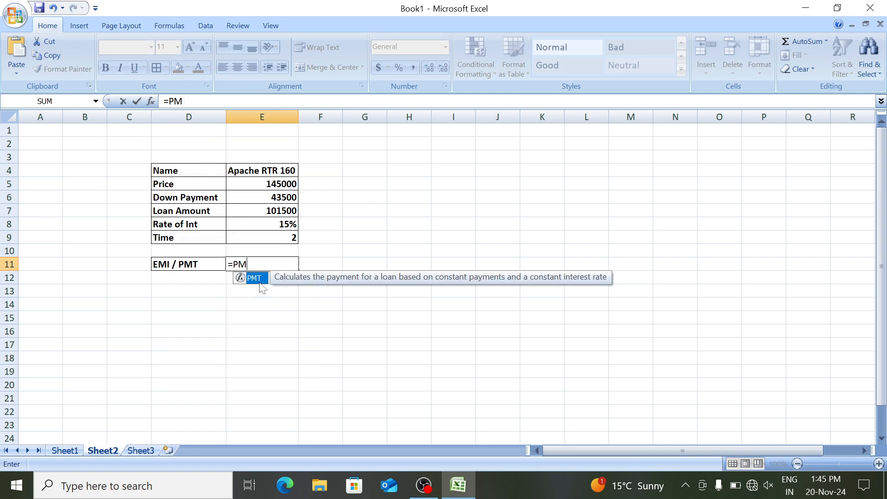
Label the PMT arguments beside the table: nper in F9, rate in F8 and pv in F7.
key("Up")
key("Up")
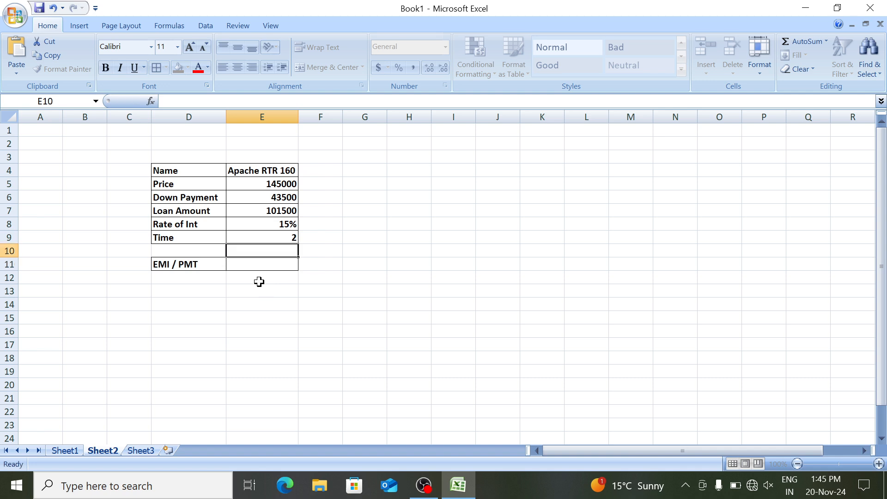
key("Right")
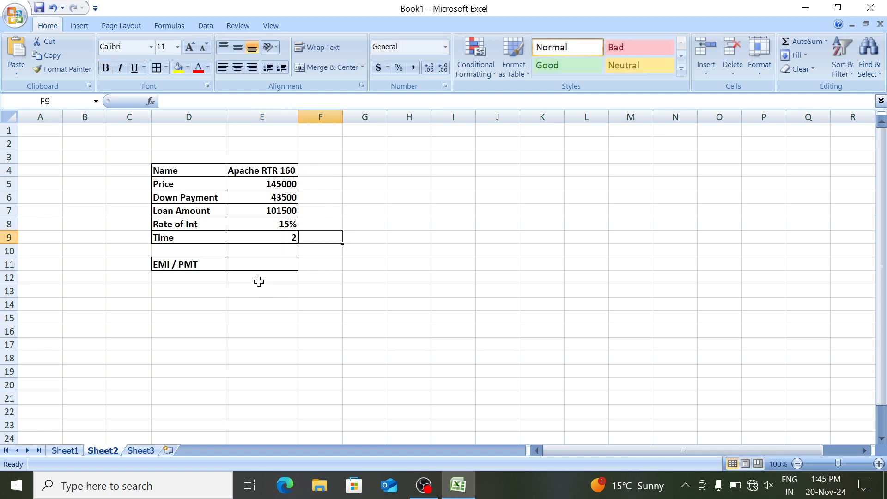
type("nper")
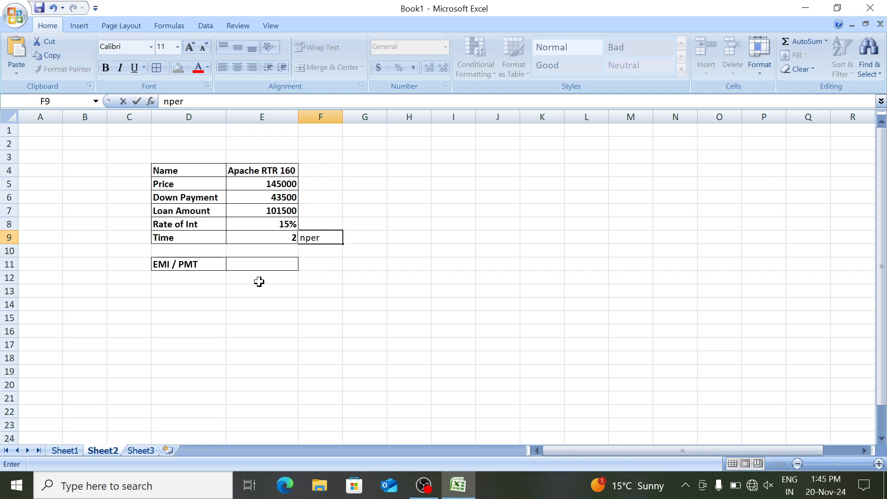
key("Up")
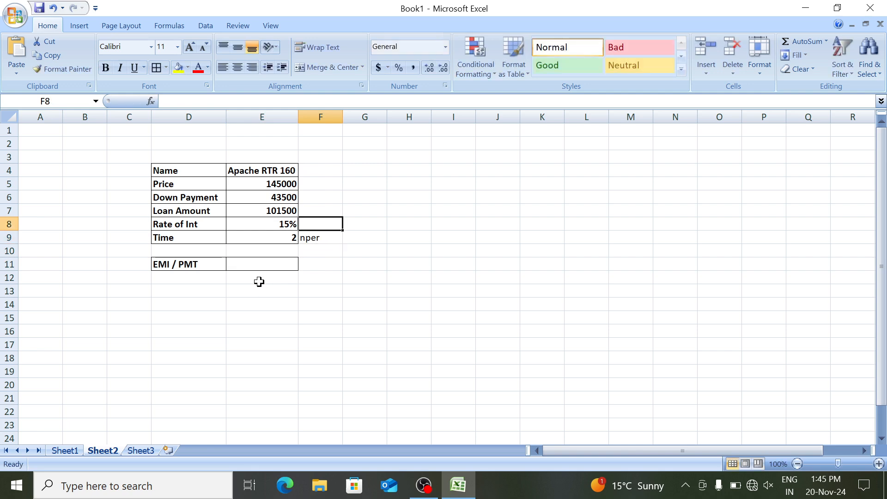
type("rate")
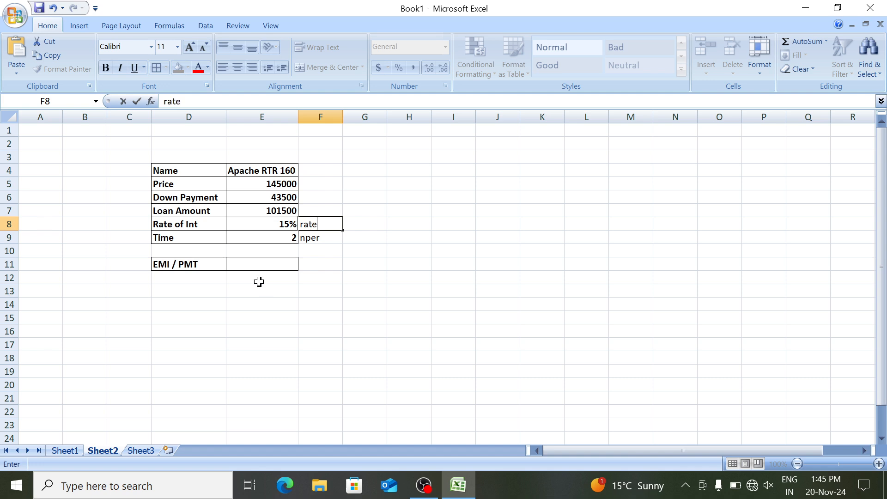
key("Up")
key("Left")
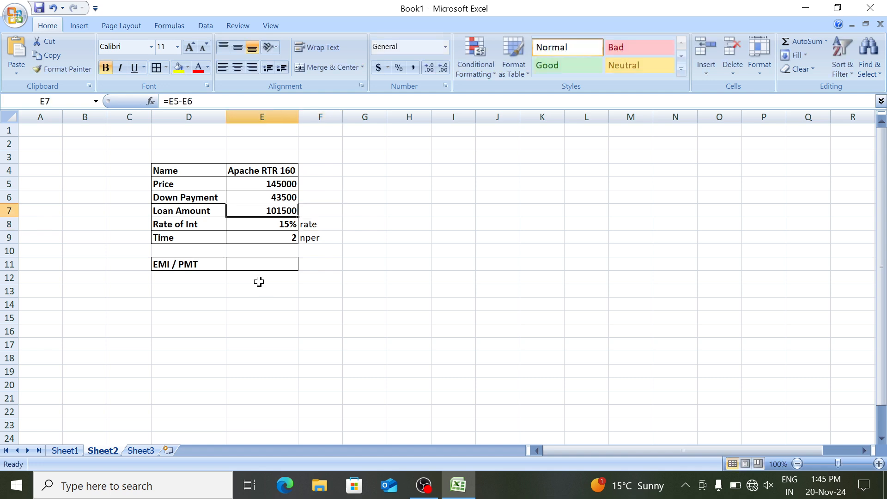
key("Right")
type("pv")
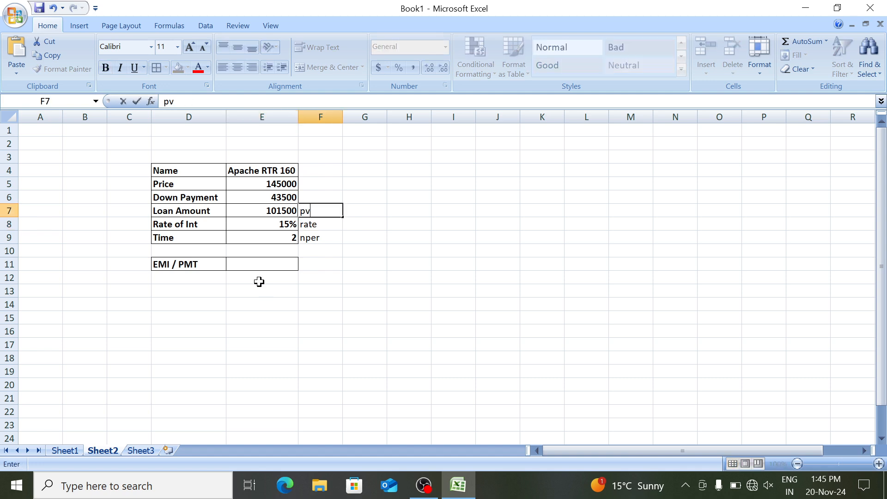
key("Return")
Calculate the monthly installment in E11 with the formula =PMT(E8/12,E9*12,E7).
key("Left")
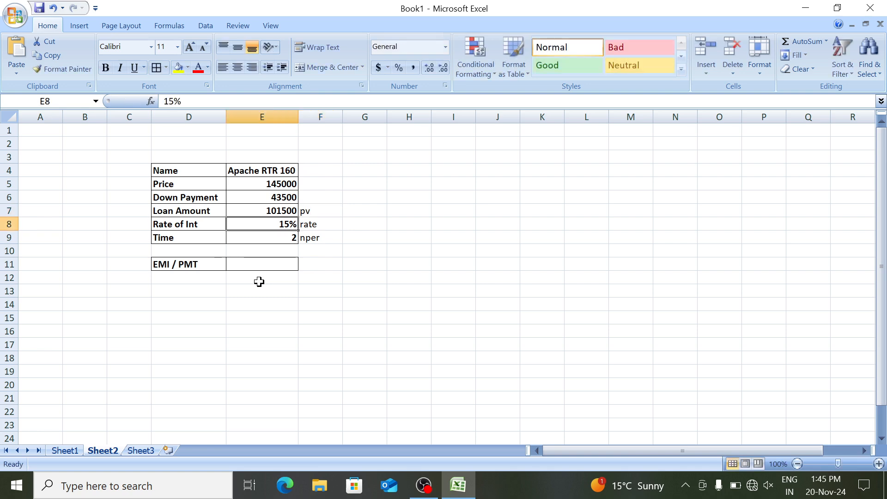
key("Down")
key("Down")
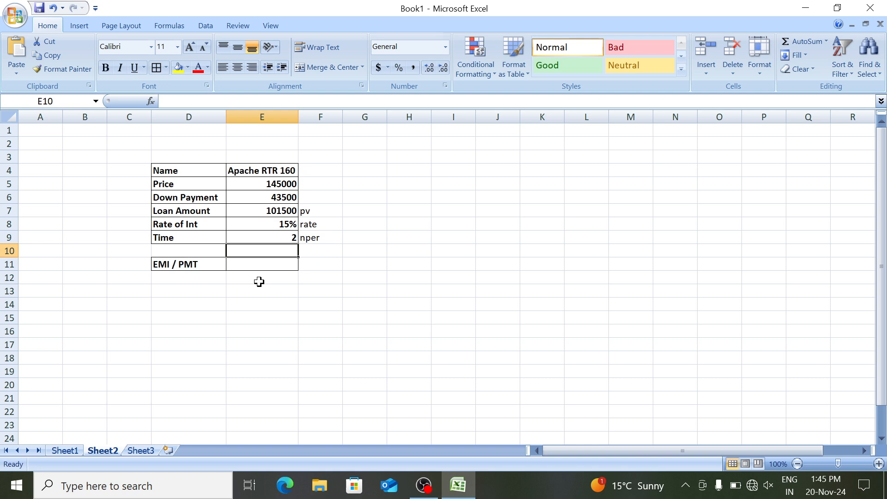
key("Down")
type("=pm")
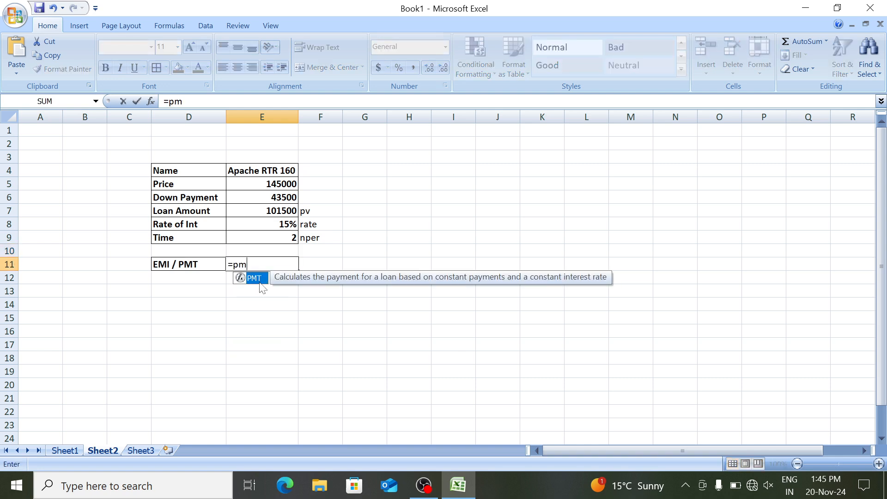
double_click(256, 280)
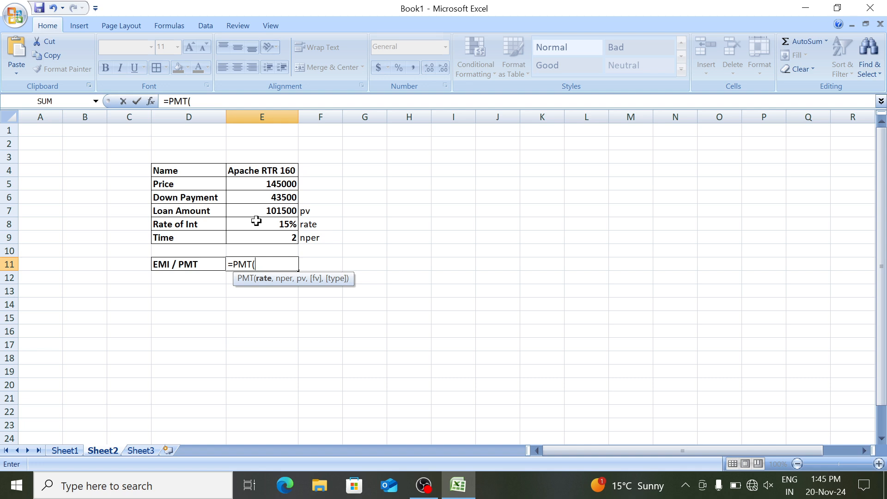
left_click(258, 225)
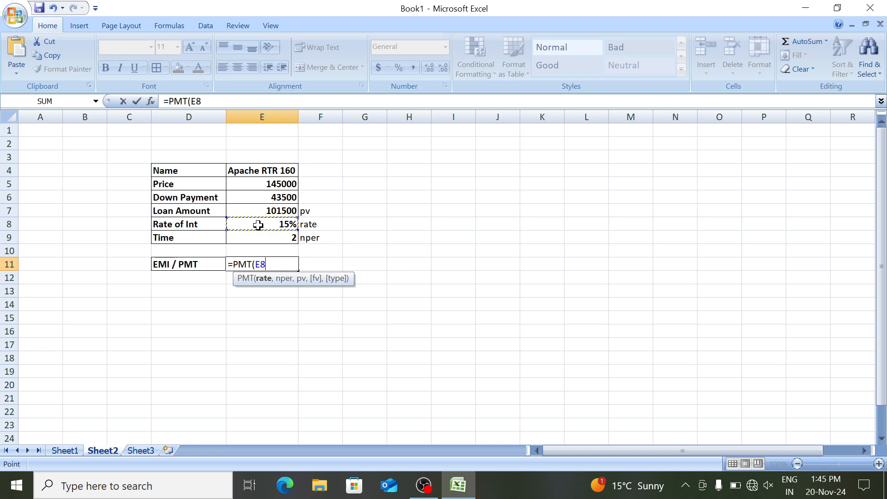
type("/12")
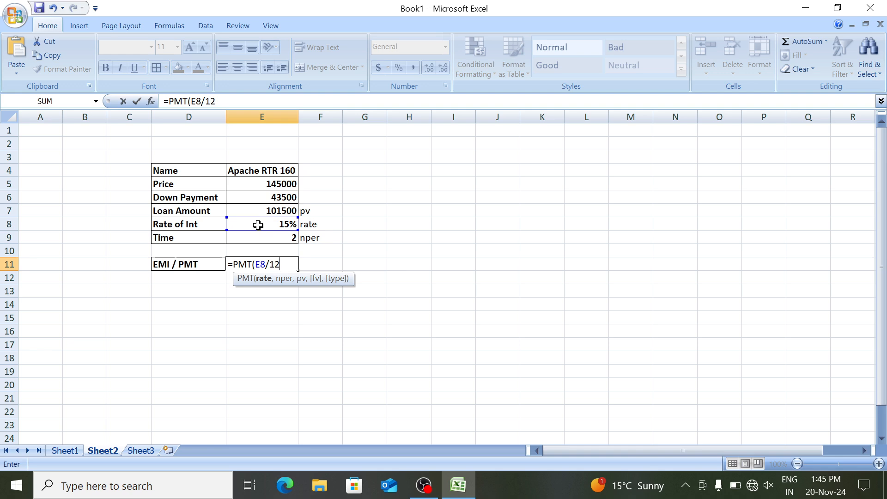
type(",")
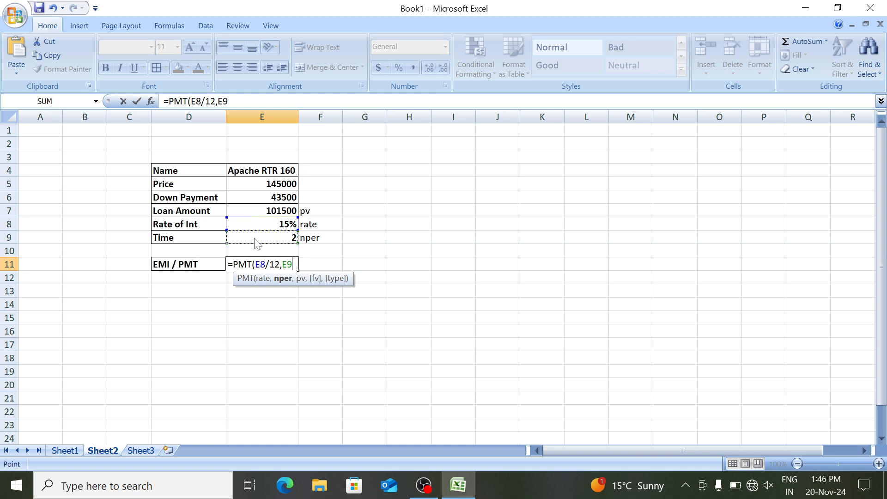
type("*12,")
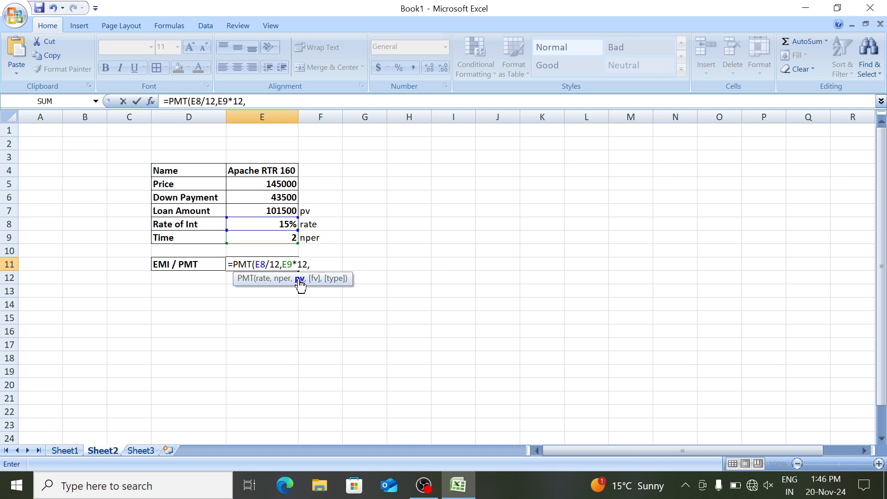
left_click(251, 210)
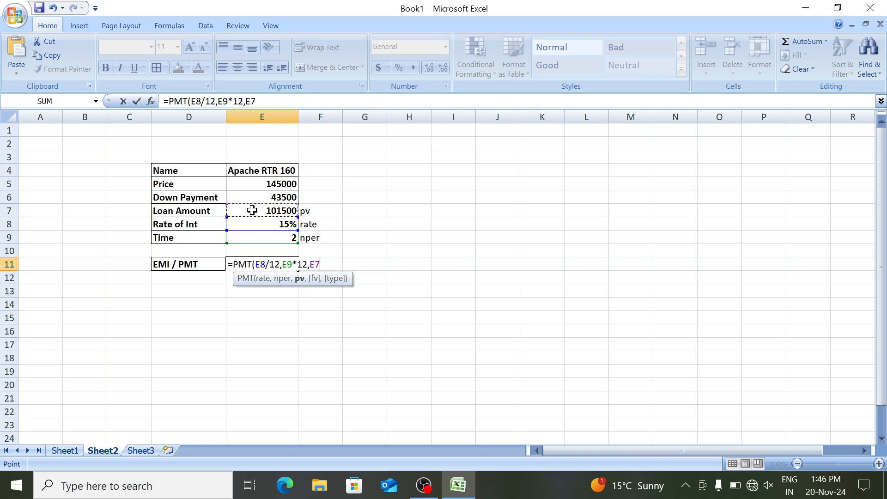
type(")")
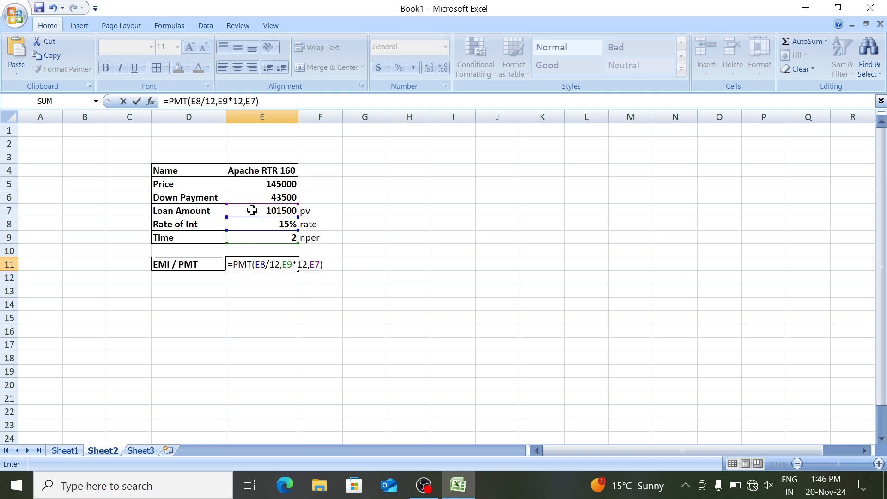
key("Return")
Set the loan time in E9 to 3 to test the installment calculation.
key("Up")
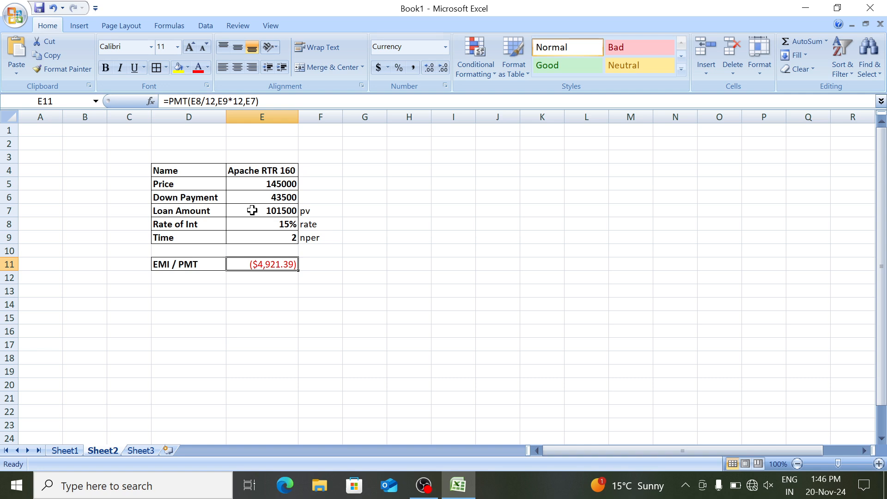
key("Up")
key("Up")
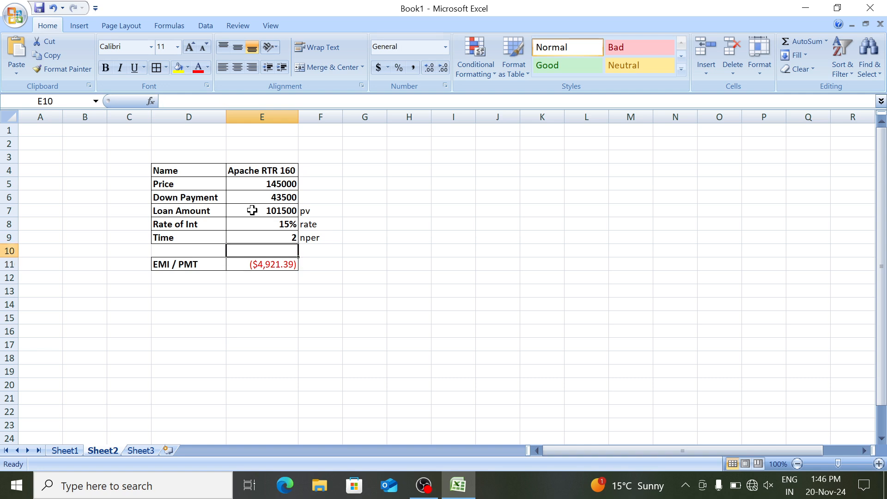
type("3")
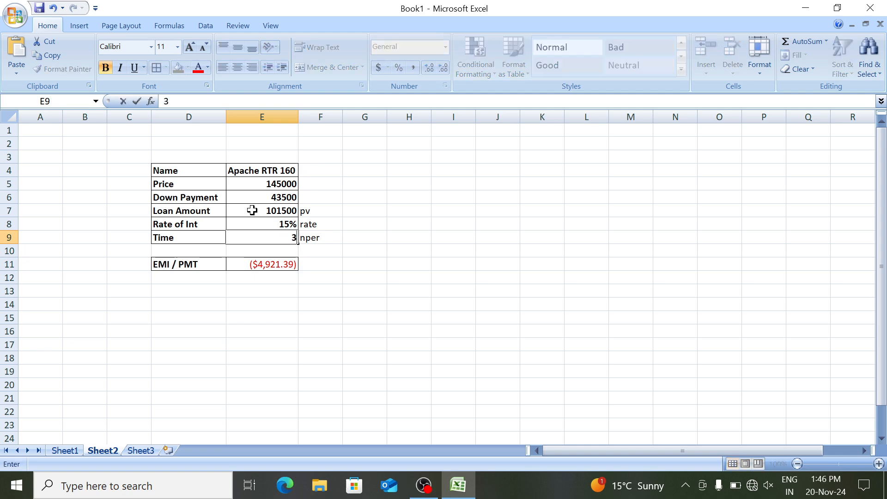
key("Return")
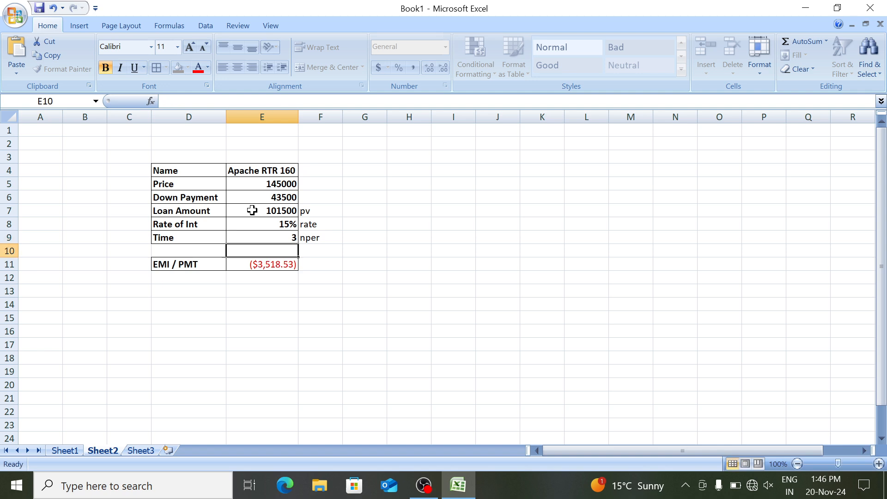
Change the loan time in E9 to 1.
key("Up")
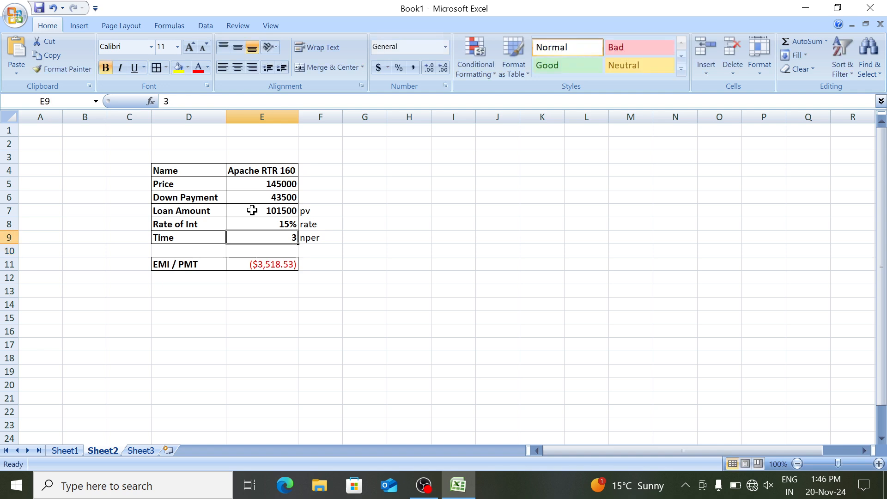
type("1")
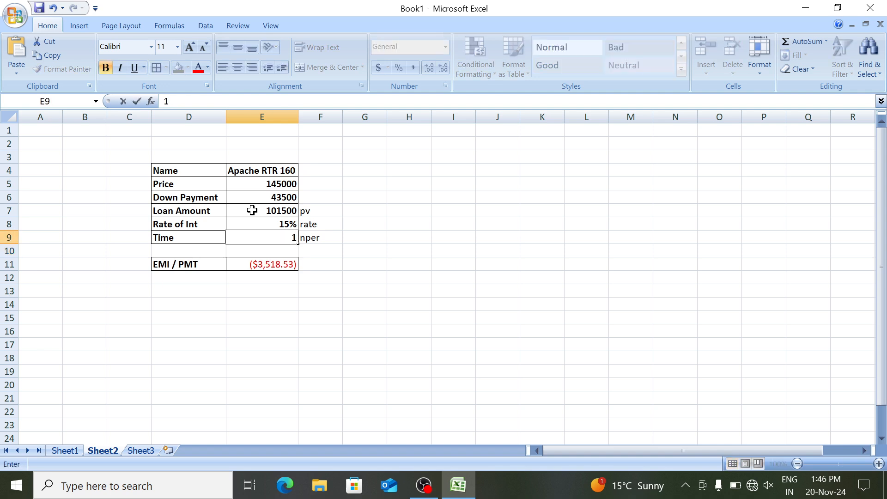
key("Return")
key("Up")
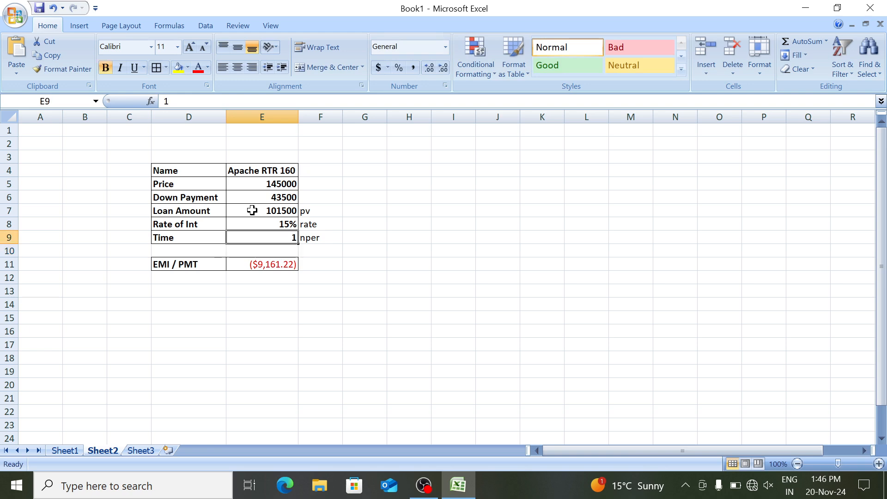
Set the loan time in E9 to 2 to test the installment calculation.
type("2")
key("Return")
key("Down")
key("Down")
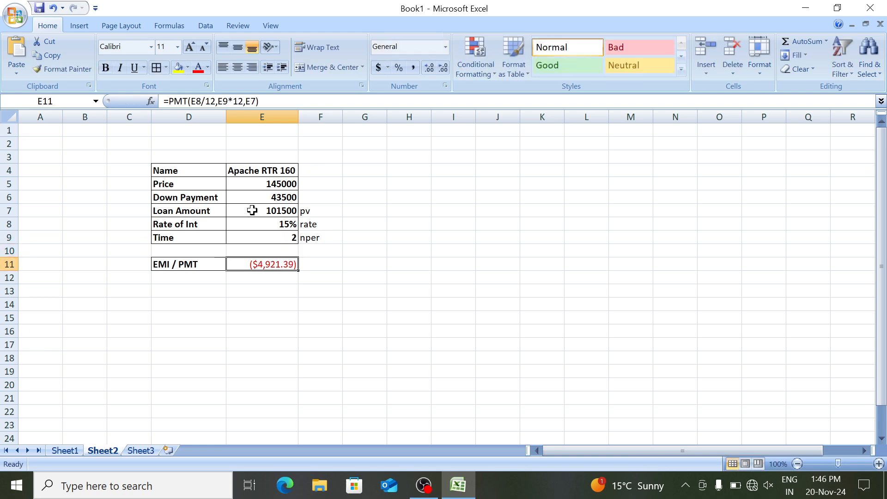
Enter the label "1 EMI IN 2 MONTH" in D13 below the EMI / PMT row.
key("Up")
key("Left")
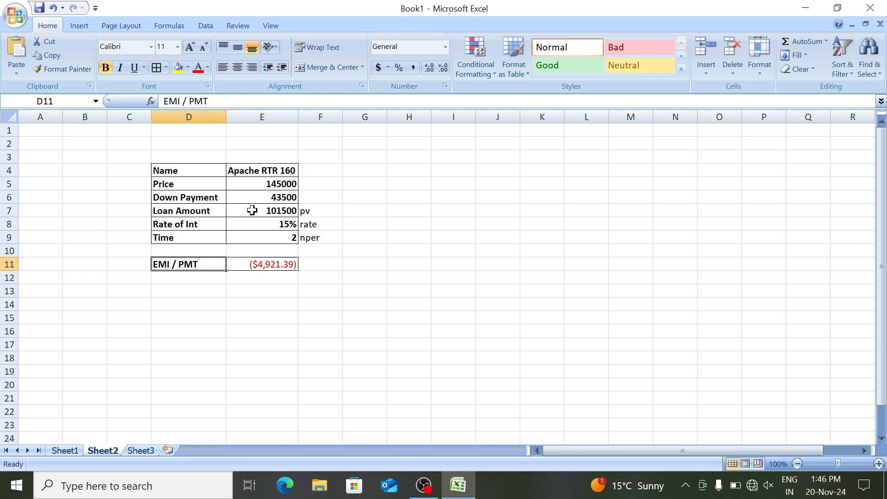
key("shift+Right")
key("Down")
key("Down")
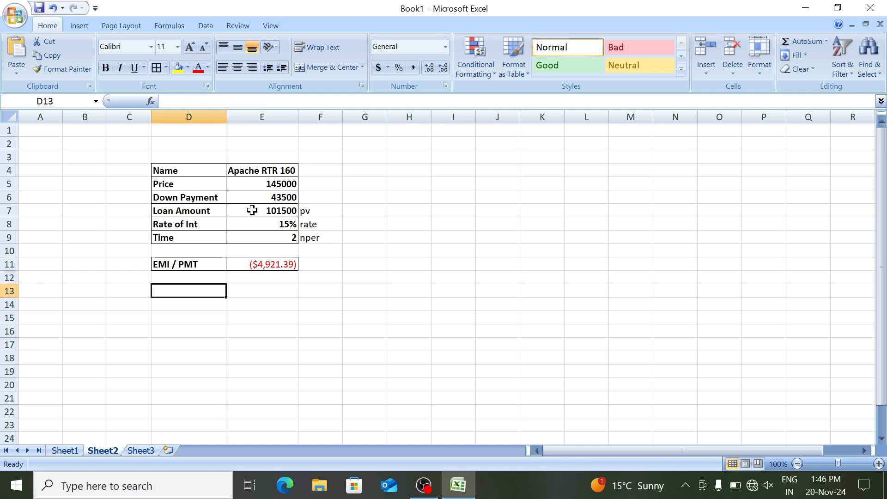
type("1 mon")
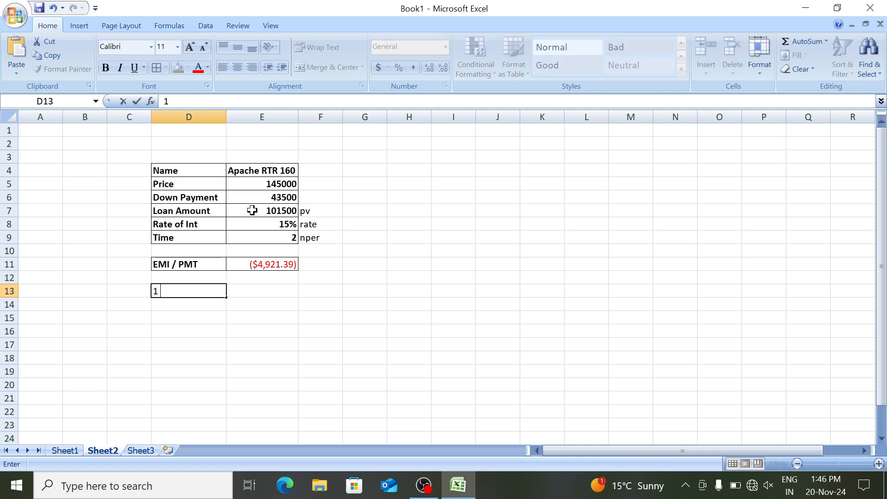
key("BackSpace")
key("BackSpace")
key("BackSpace")
key("BackSpace")
type("EMI IN 2 MONTH")
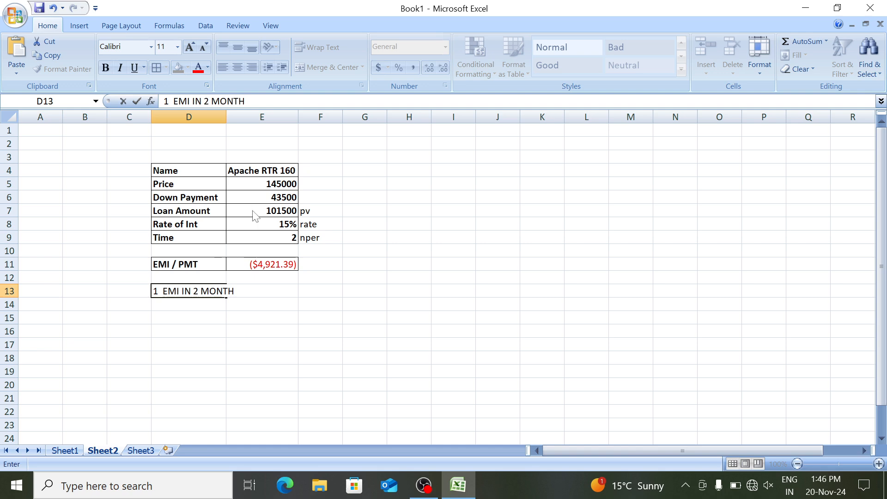
key("Return")
Make the D13 label bold and remove the extra space between "1" and "EMI".
key("Up")
key("F2")
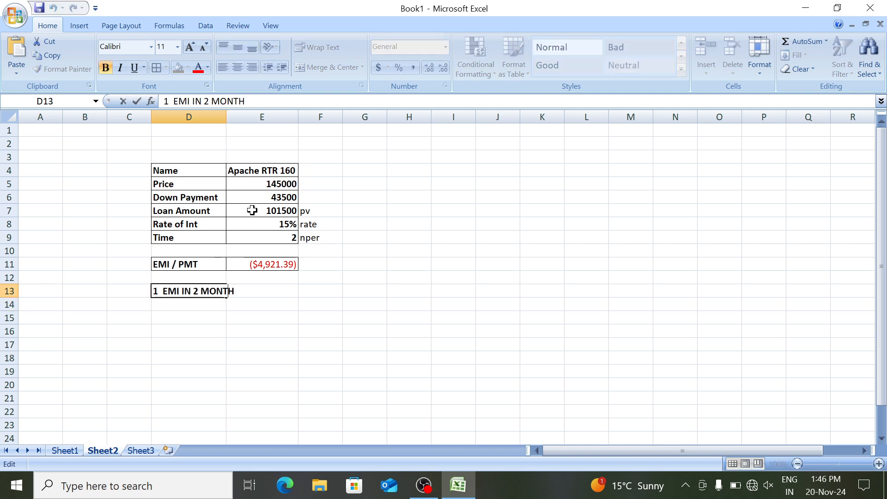
key("Left")
key("Left")
key("Left")
key("Left")
key("Left")
key("Left")
key("Left")
key("Left")
key("Left")
key("Left")
key("Left")
key("Left")
key("Left")
key("BackSpace")
key("Return")
Autofit the width of column D and add cell borders to D13:E13.
key("ctrl+space")
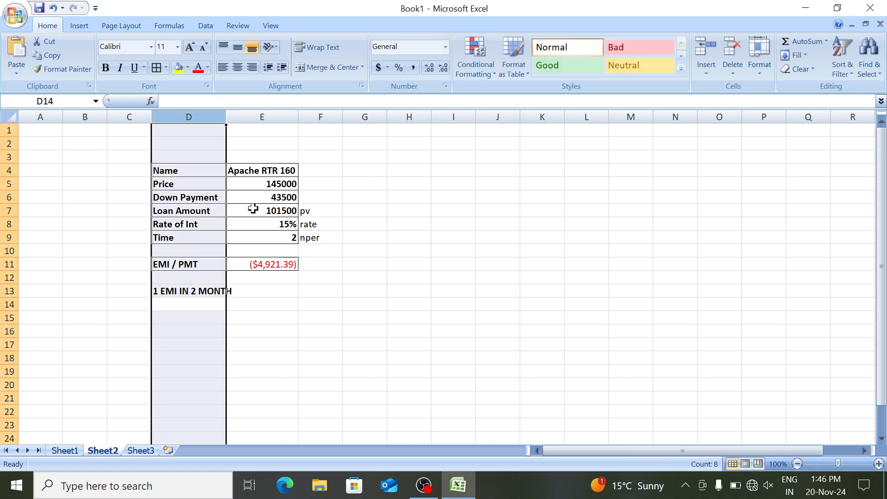
key("alt+h")
key("o")
key("i")
key("Down")
key("Up")
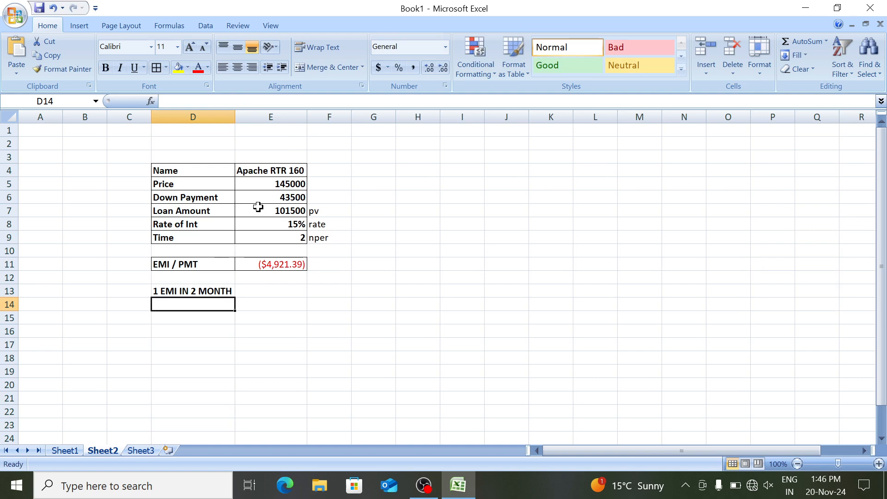
key("Up")
key("shift+Right")
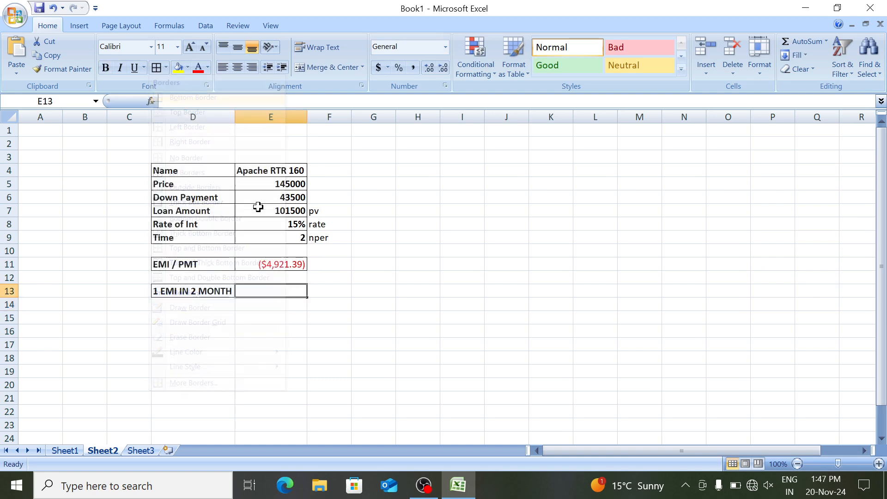
Calculate the two-monthly installment in E13 with the formula =PMT(E8/6,E9*6,E7).
key("Tab")
type("=PMT(")
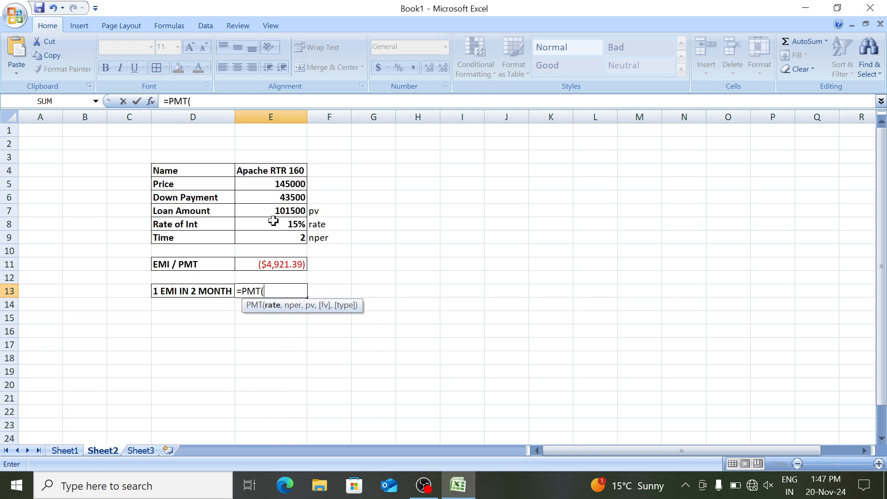
left_click(274, 221)
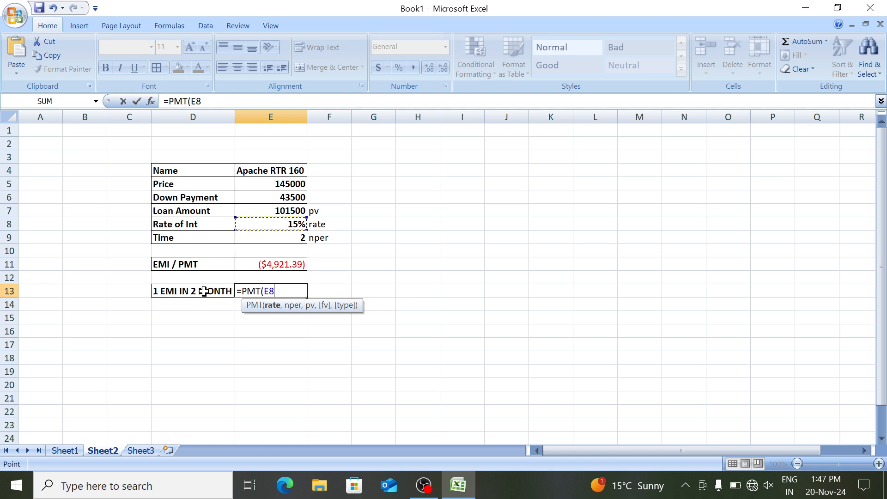
type("/6,")
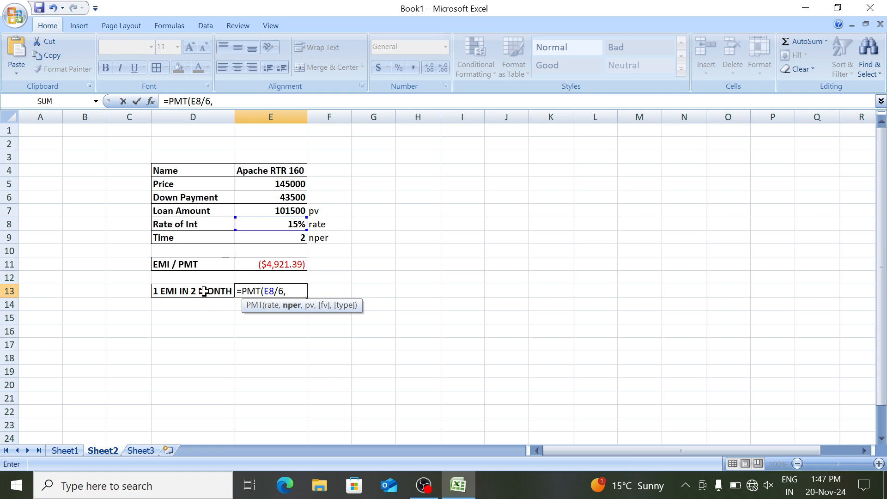
left_click(273, 238)
type("*")
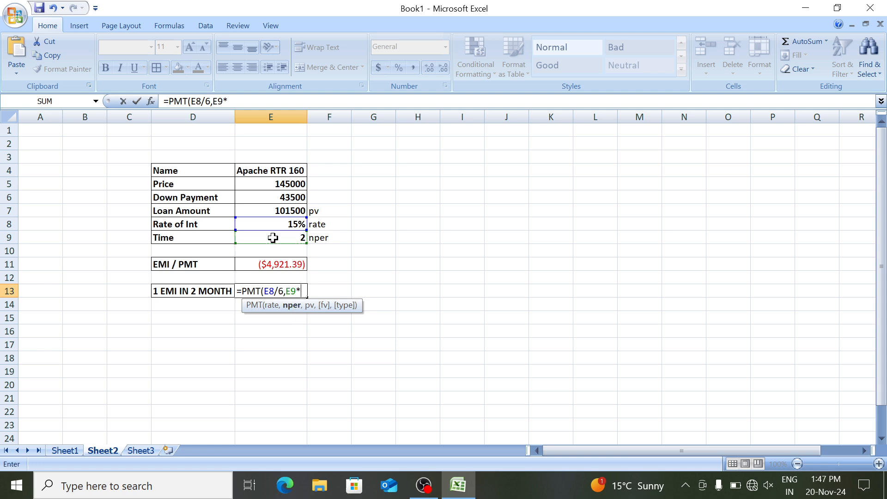
type("6,")
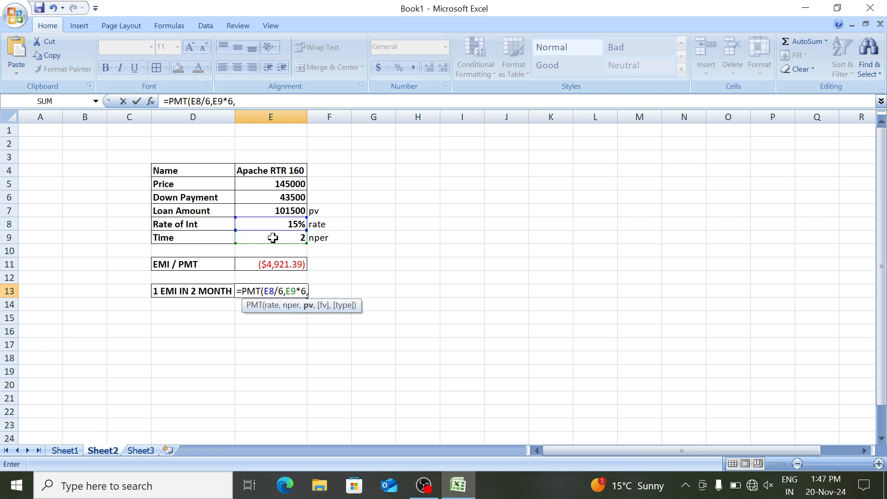
left_click(269, 210)
type(")")
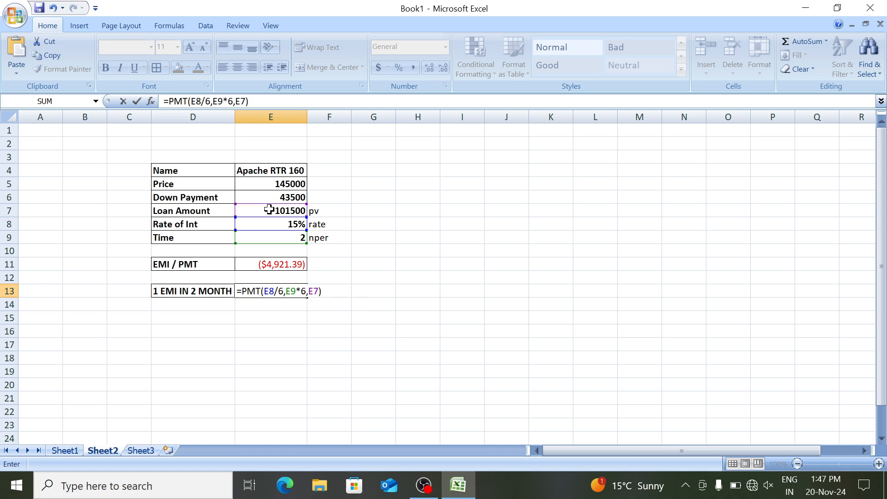
key("Return")
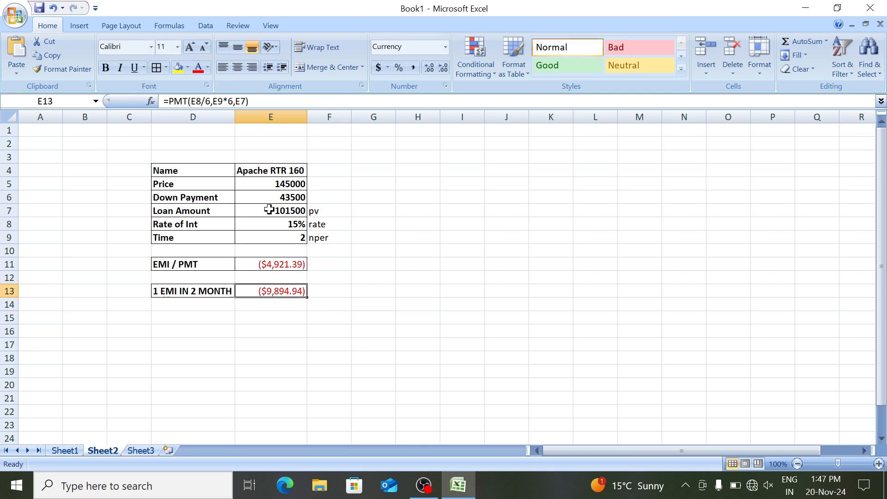
Copy the "1 EMI IN 2 MONTH" label from D13 to D15.
key("Left")
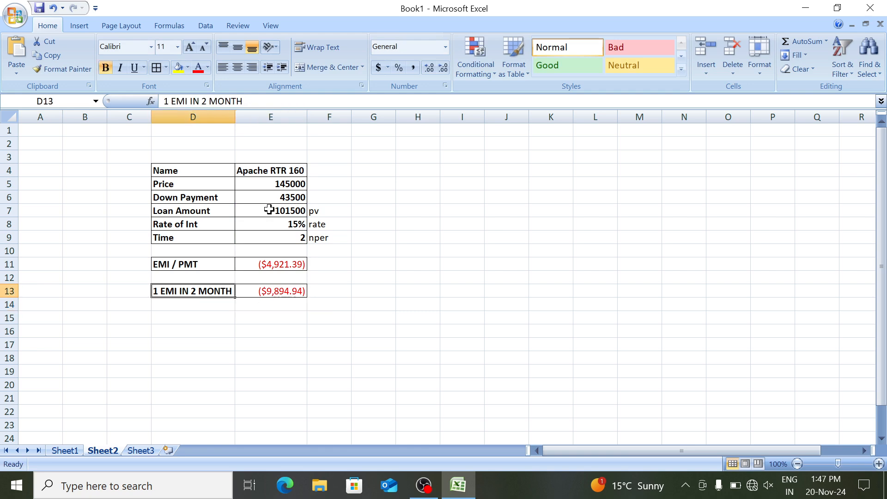
key("Right")
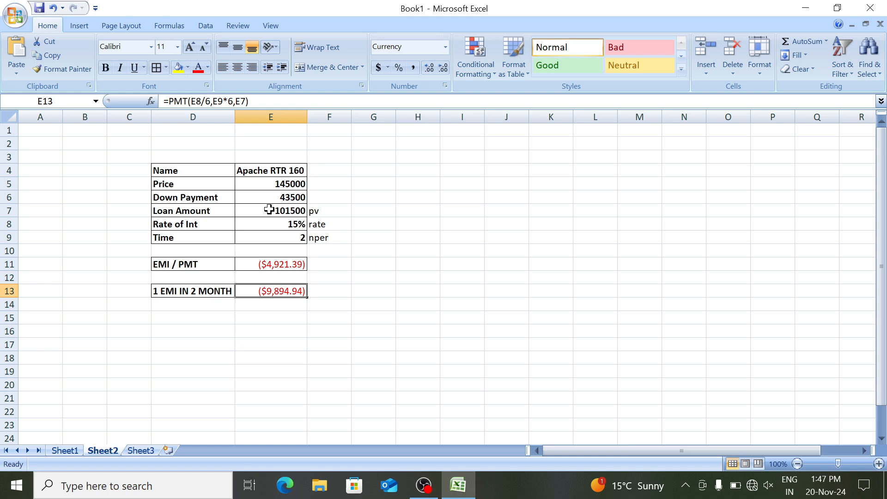
key("Left")
key("Right")
key("Left")
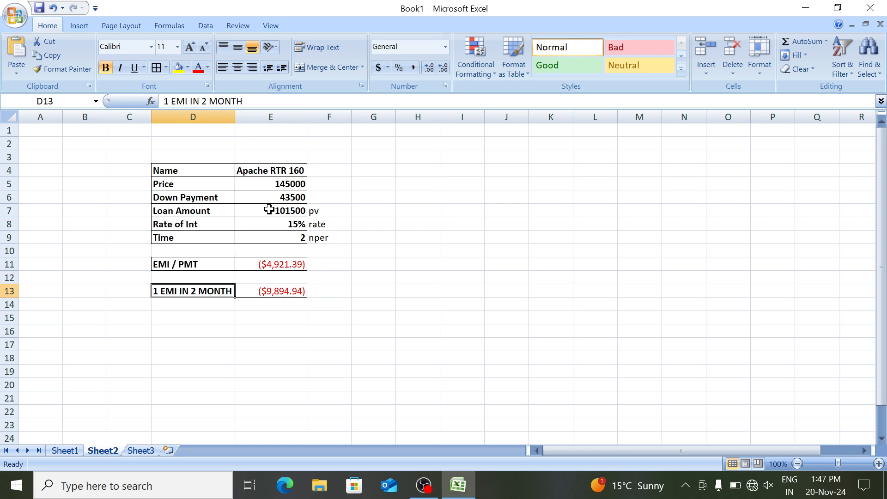
key("ctrl+c")
key("Down")
key("Down")
key("Return")
Copy the formatting of D15 to E15 with Format Painter.
key("shift+Right")
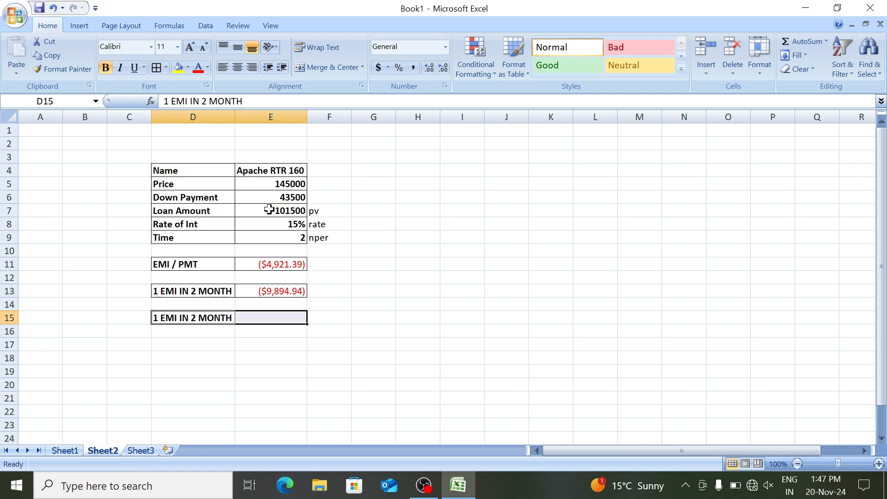
key("shift+Left")
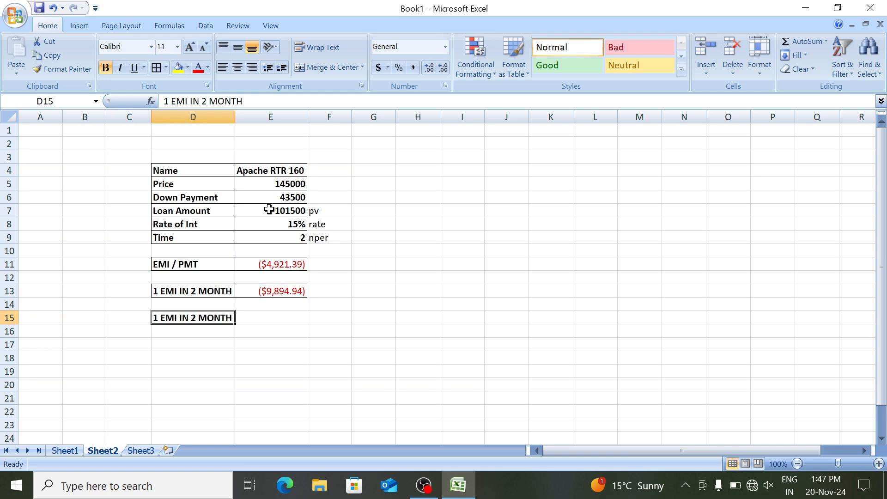
key("alt+h")
key("f")
key("p")
key("Right")
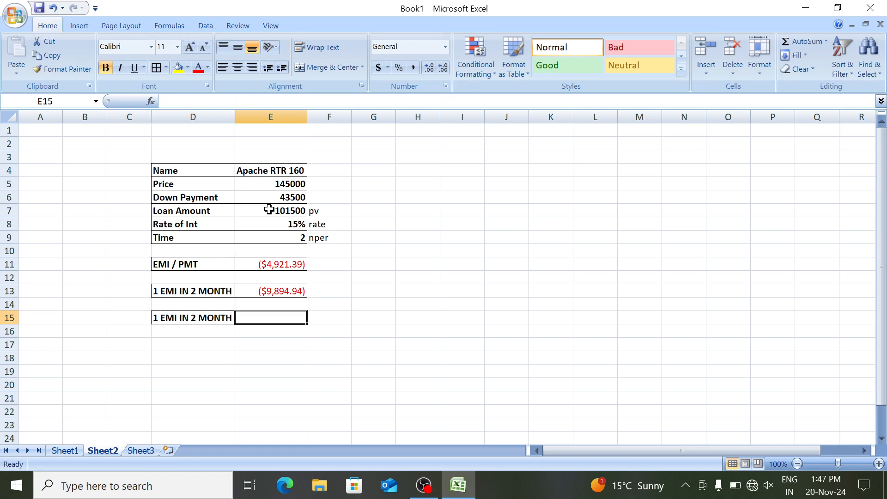
Change the label in D15 to "1 EMI IN 3 MONTH".
key("Left")
key("F2")
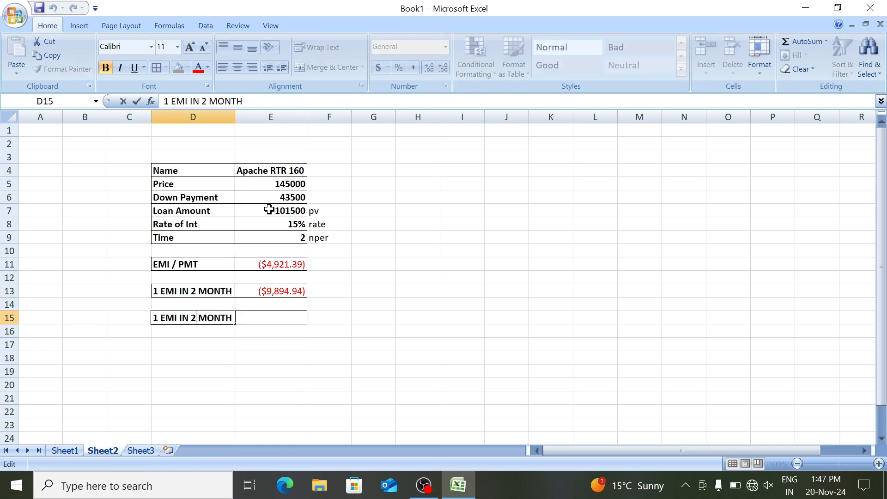
key("Left")
key("Left")
key("Left")
key("Left")
key("Left")
key("Left")
key("BackSpace")
type("3")
key("Return")
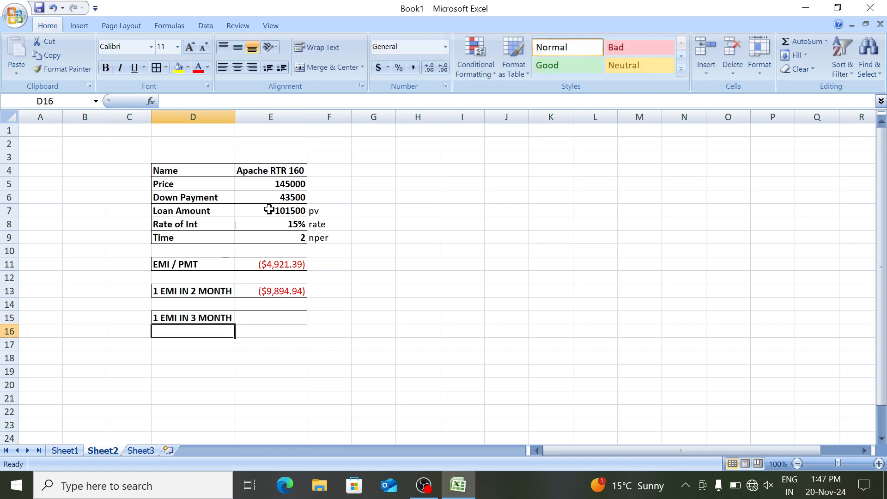
Calculate the three-monthly installment in E15 with the formula =PMT(E8/4,E9*4,E7).
key("Up")
key("Right")
type("=PMT(")
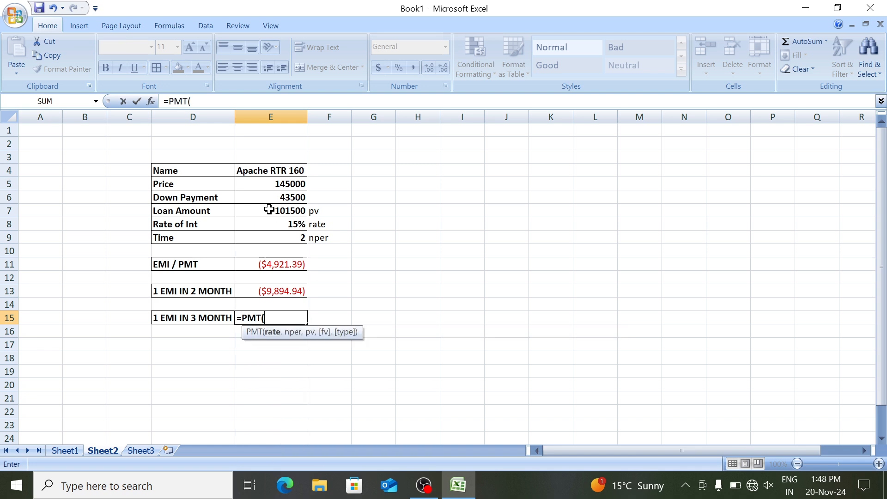
key("Up")
key("Up")
key("Up")
key("Up")
key("Up")
key("Up")
key("Up")
key("Up")
key("Down")
type("/4,")
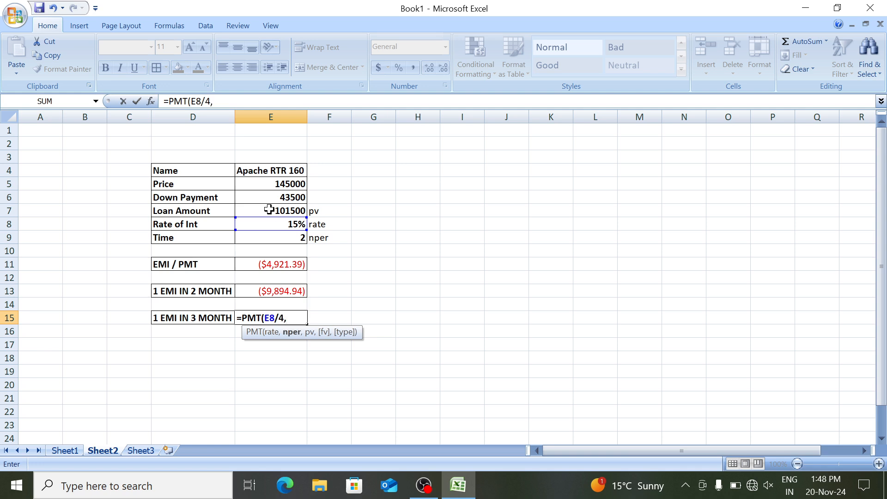
left_click(275, 238)
type("*4,")
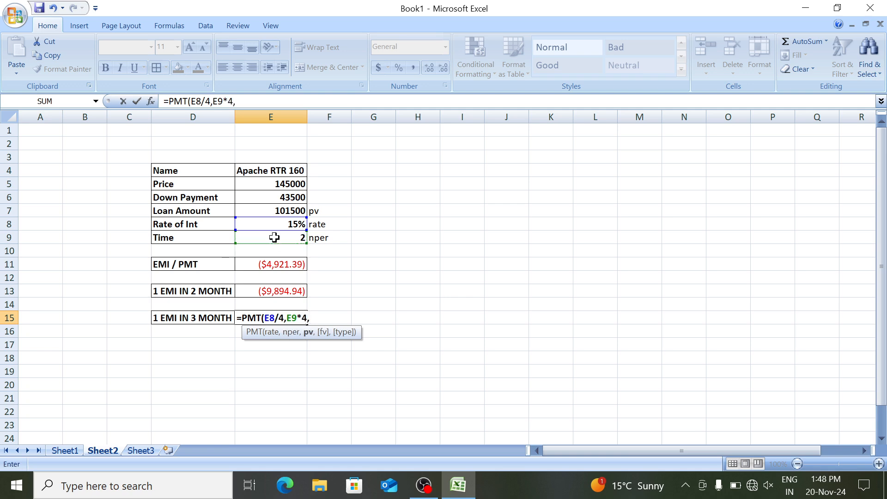
left_click(254, 213)
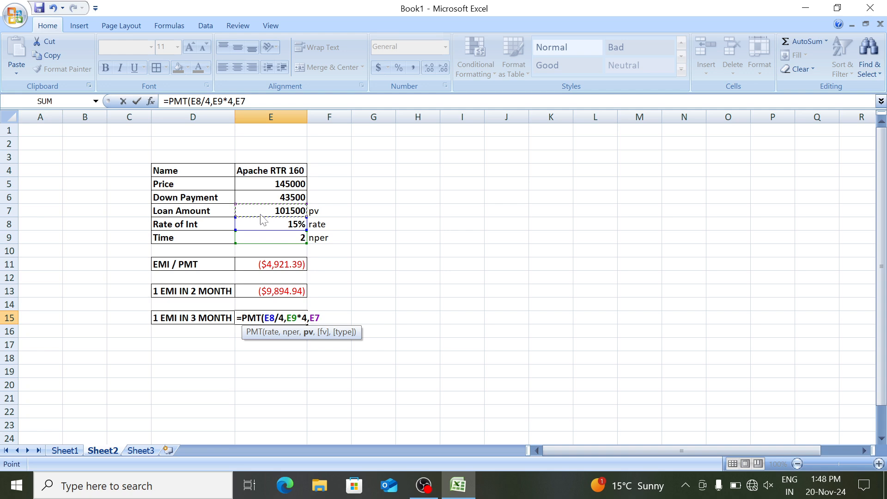
type(")")
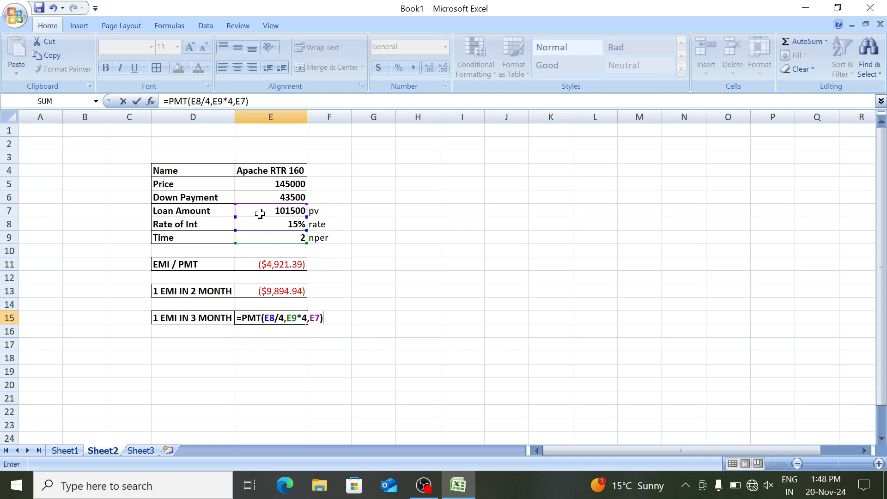
key("Return")
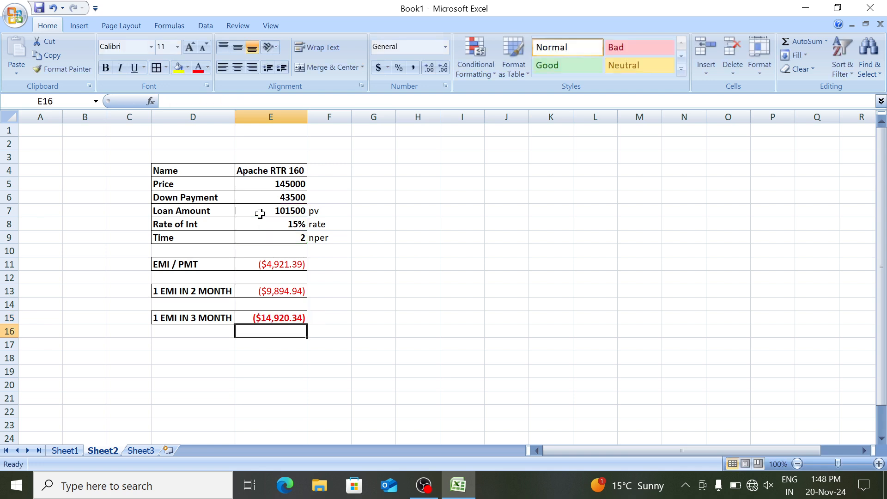
key("Up")
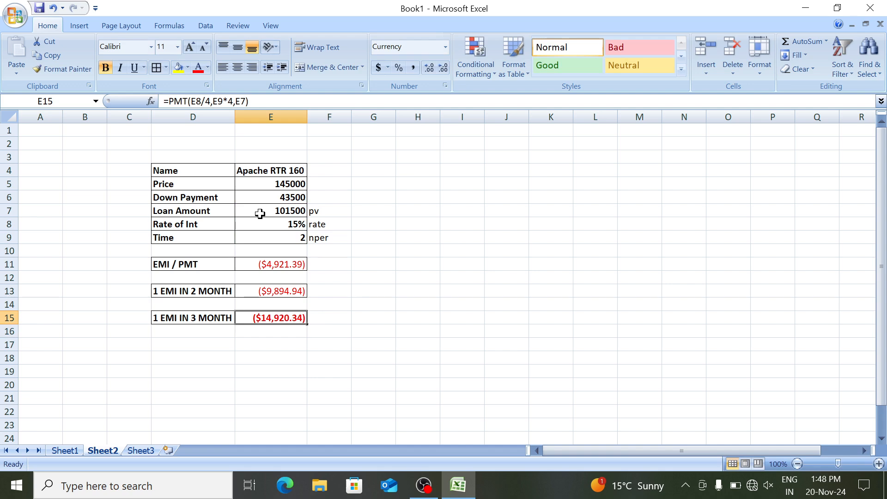
key("Up")
key("Down")
key("Up")
key("Up")
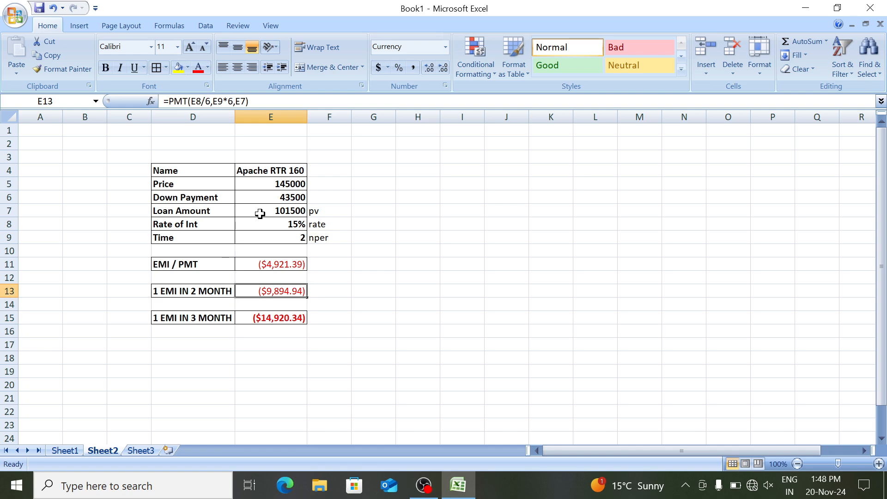
Enter the label WEEKLY in D17, below the three-monthly installment row.
key("Down")
key("Down")
key("Down")
key("Left")
key("Down")
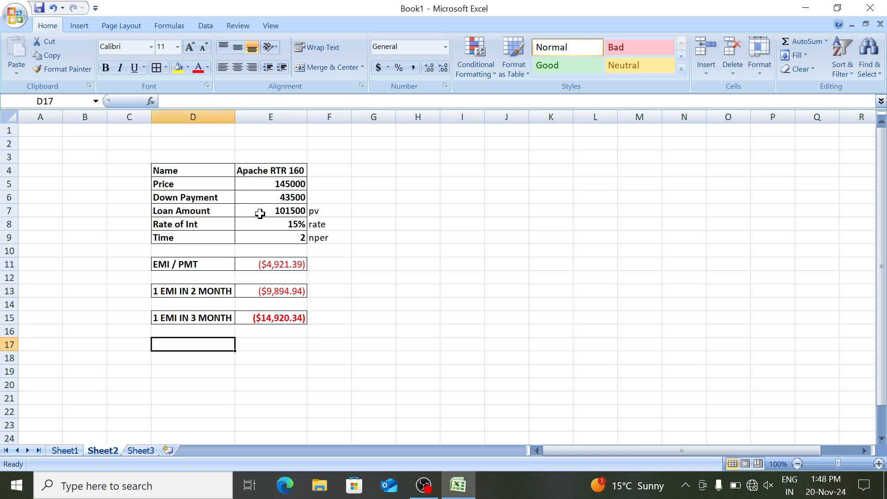
type("WEEKLY")
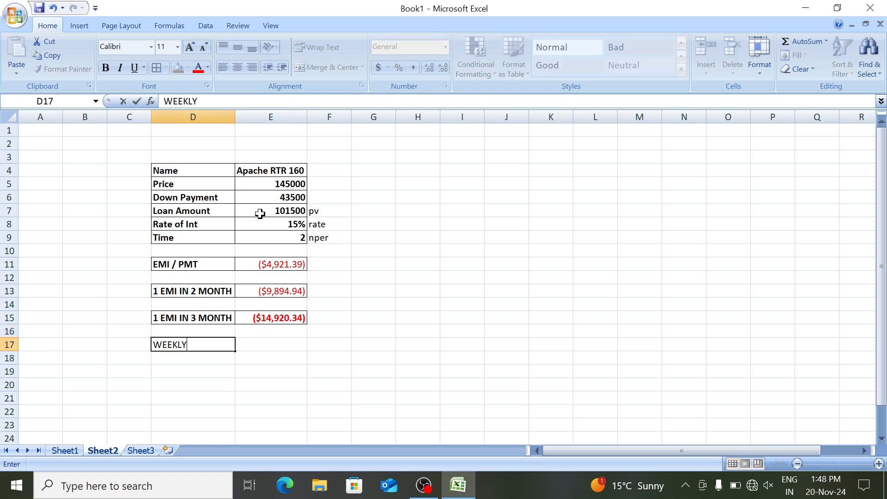
key("Tab")
key("Left")
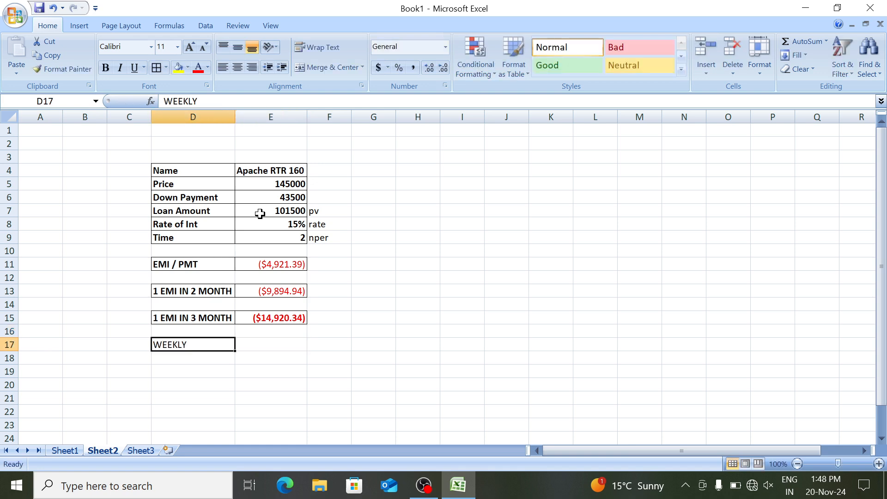
Make D17:E17 bold with all borders, and calculate the weekly installment in E17 with the formula =PMT(E8/52,E9*52,E7).
key("shift+Right")
key("ctrl+b")
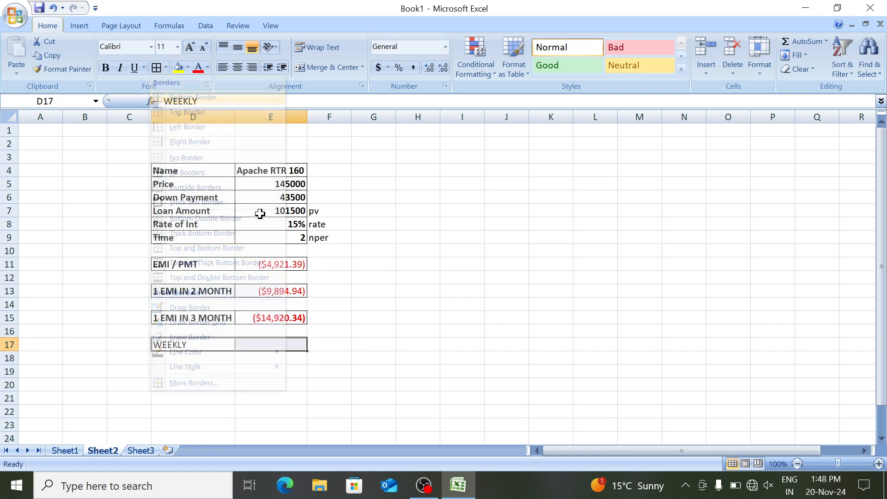
key("Right")
type("=")
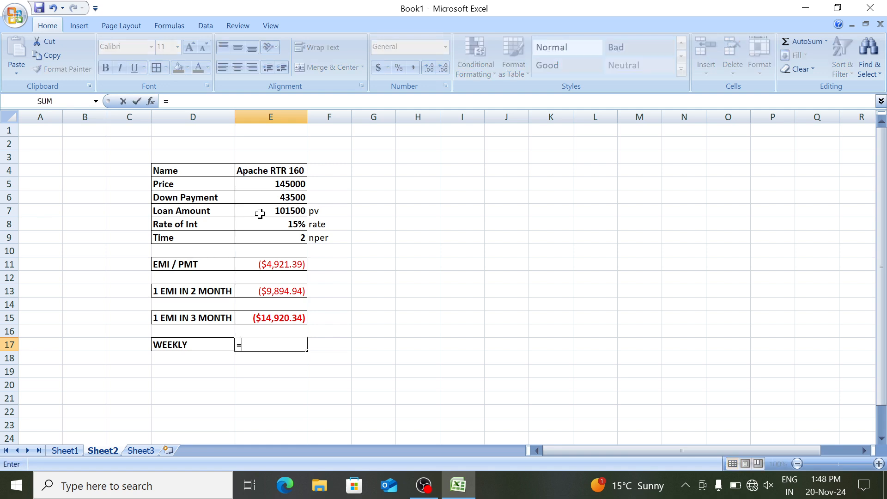
type("PMT(")
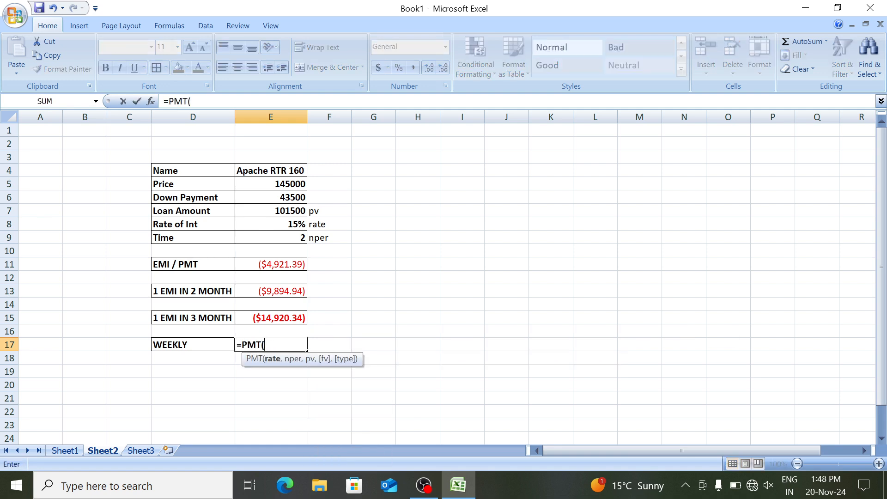
left_click(274, 224)
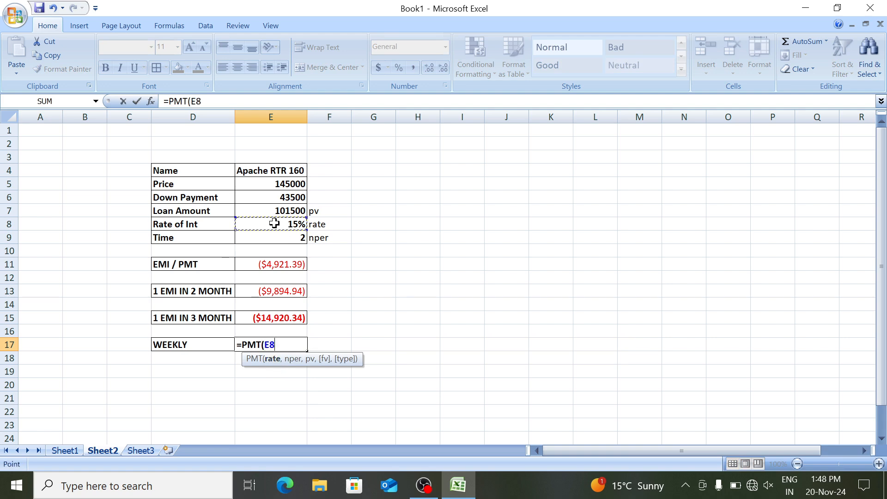
type("/52,")
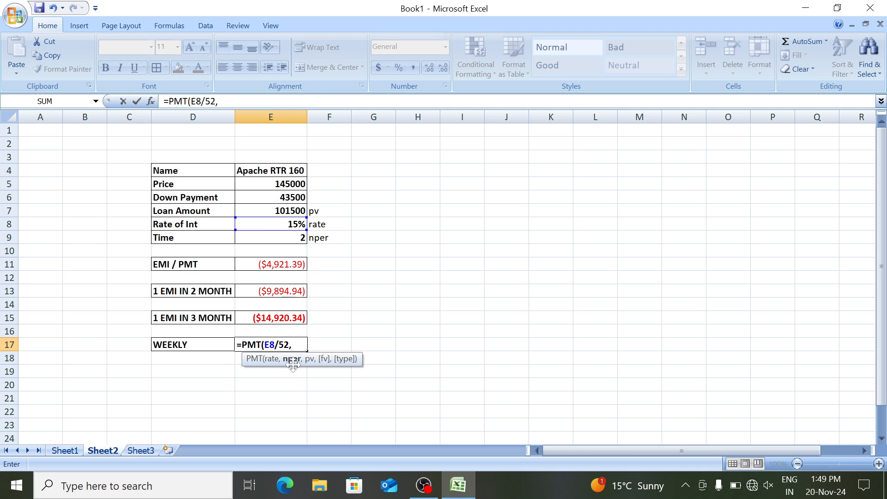
left_click(285, 240)
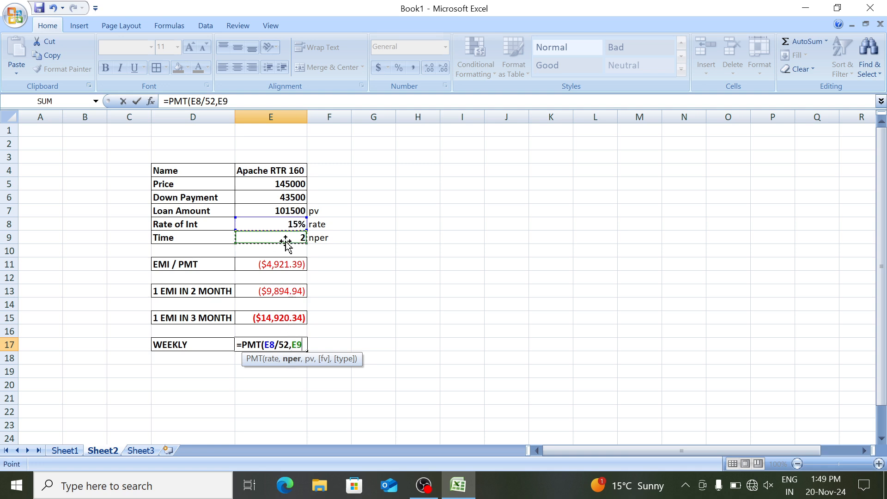
type("*52,")
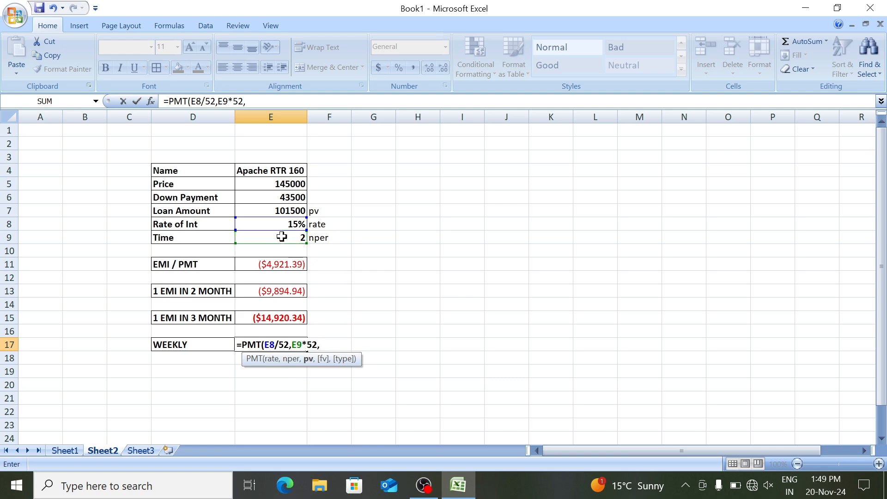
left_click(272, 210)
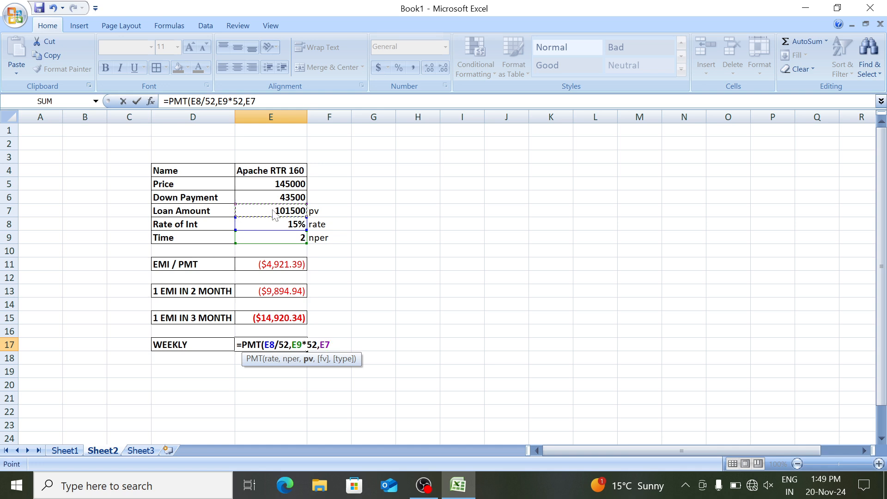
type(")")
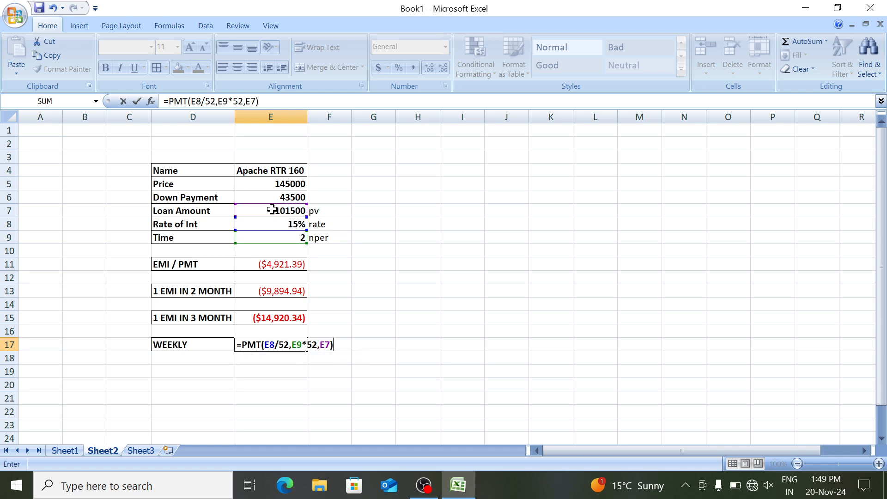
key("Return")
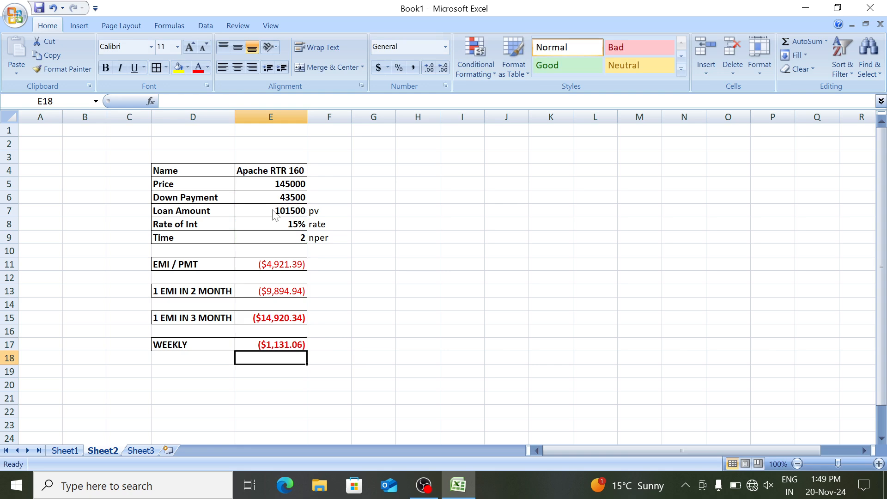
Copy the vehicle loan table D4:E9 on Sheet2, from the Name row through the Time row.
key("Up")
key("Up")
key("Up")
key("Up")
key("Up")
key("Up")
key("Up")
key("Up")
key("Up")
key("Up")
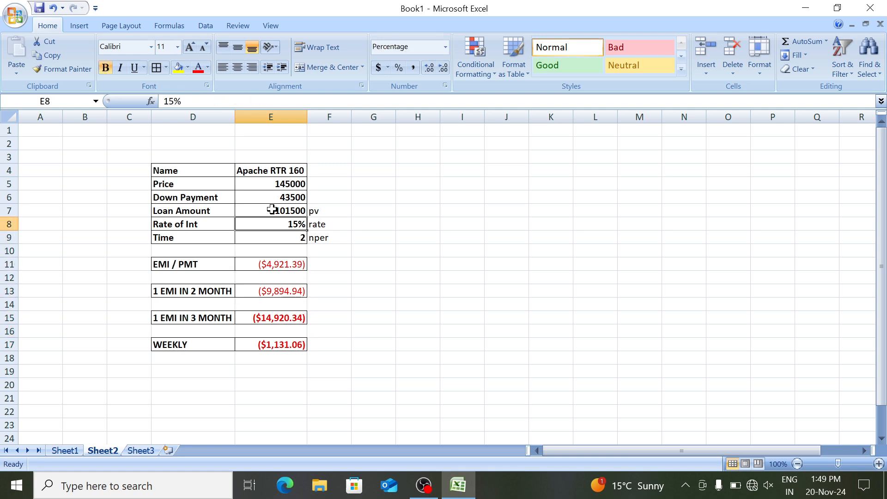
key("Up")
key("Up")
key("Up")
key("Up")
key("Left")
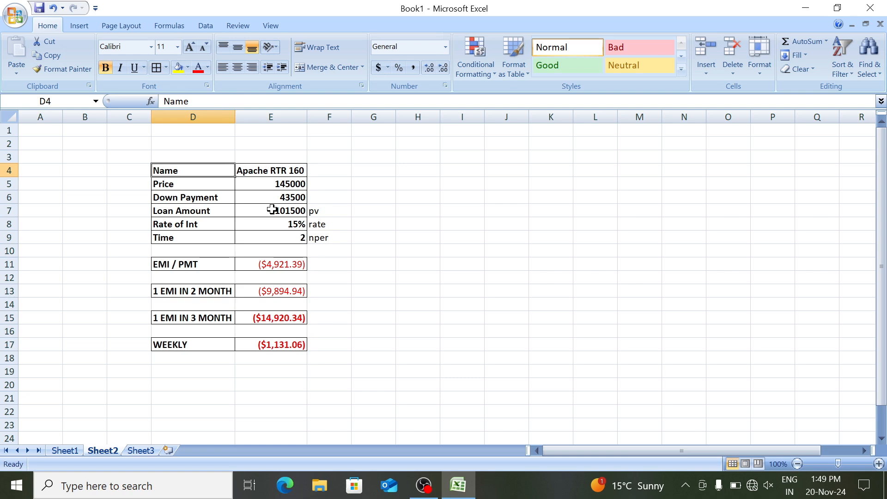
key("shift+Right")
key("shift+Right")
key("shift+Down")
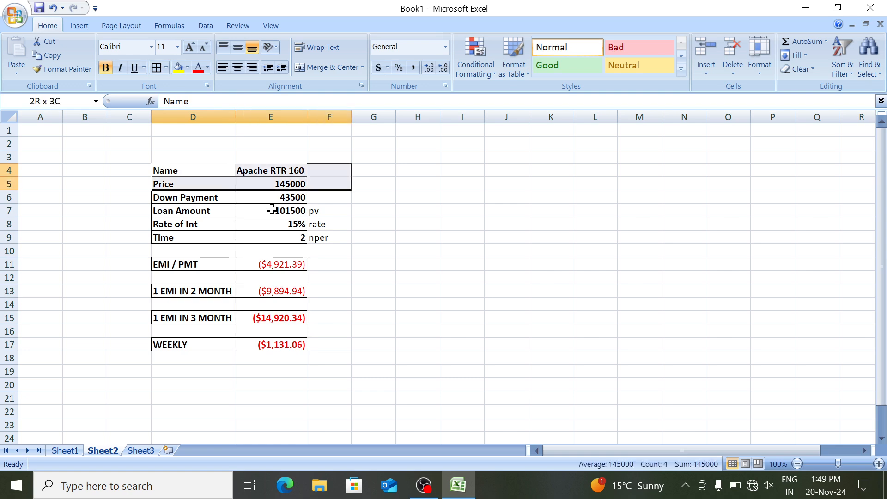
key("shift+Down")
key("shift+Down")
key("shift+Down")
key("shift+Down")
key("shift+Left")
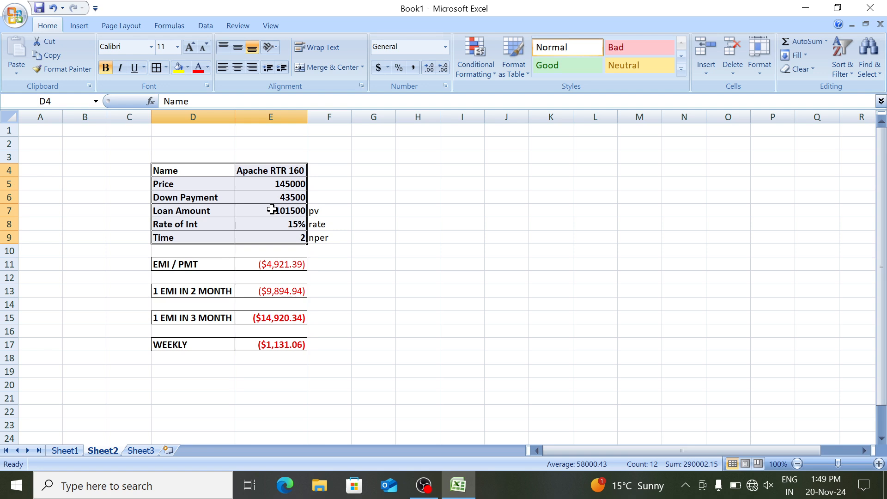
key("ctrl+c")
Paste the copied loan table into Sheet1 starting at cell H3.
key("ctrl+Page_Up")
key("Right")
key("Right")
key("Right")
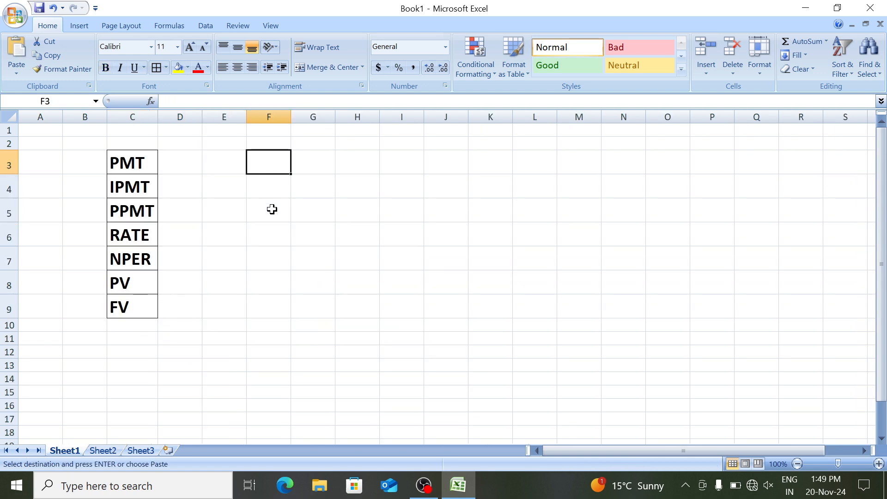
key("Right")
key("Right")
key("Return")
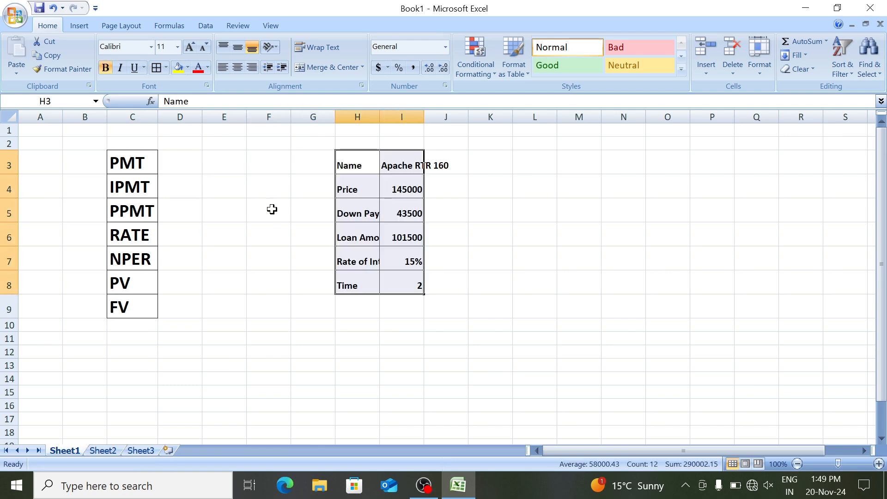
AutoFit the widths of columns H and I on Sheet1 to the pasted table.
key("ctrl+space")
key("alt+h")
key("o")
key("i")
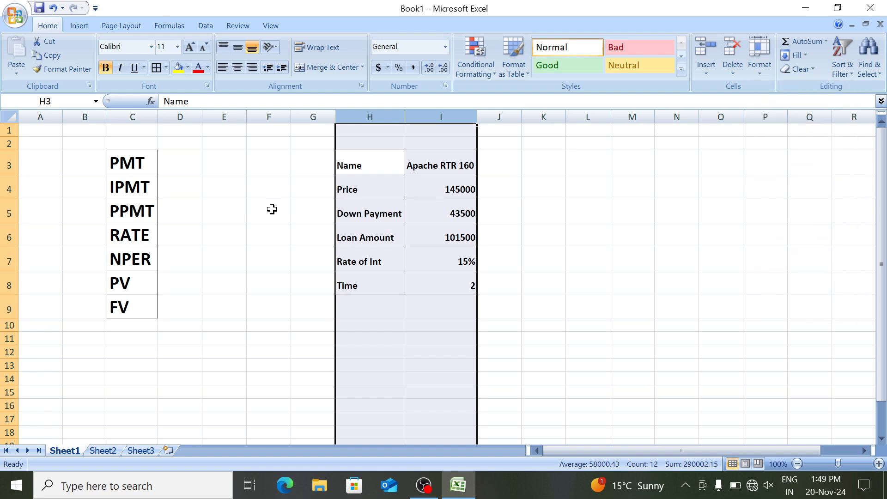
Change the name in I3 to REALME and the price in I4 to 18500.
key("Down")
key("Down")
key("Down")
key("Right")
key("Up")
key("Up")
key("Up")
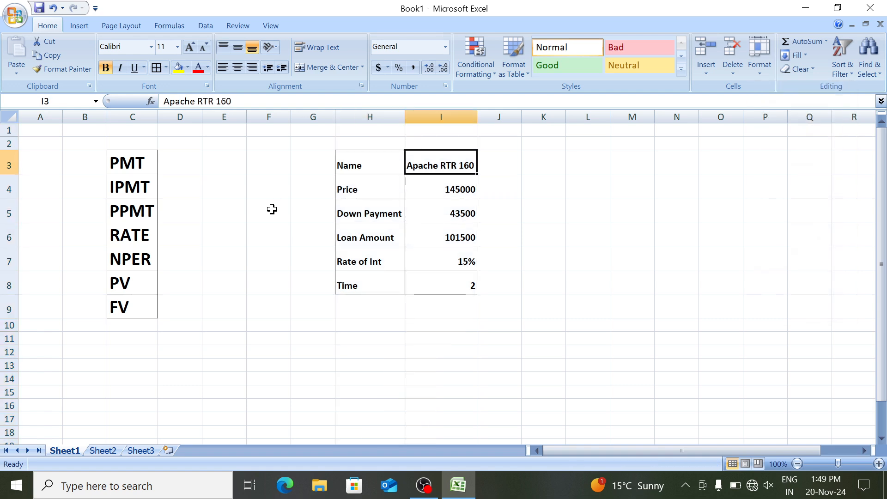
type("RE")
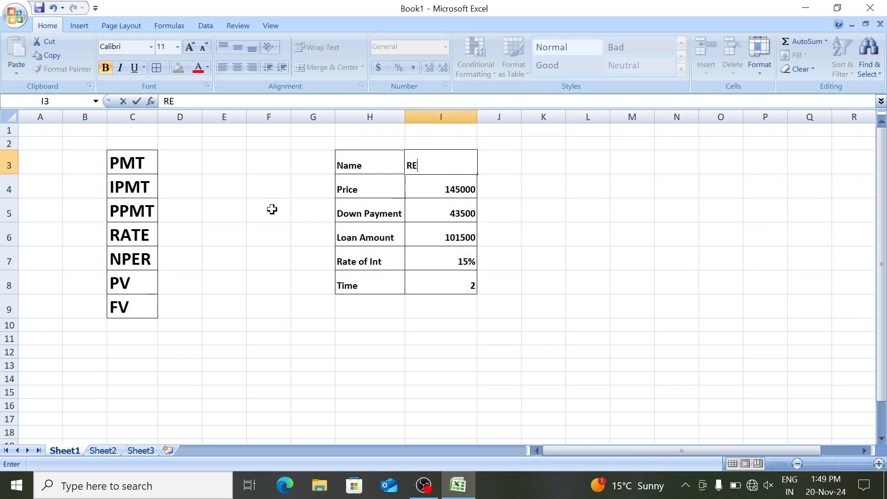
type("ALME")
key("Return")
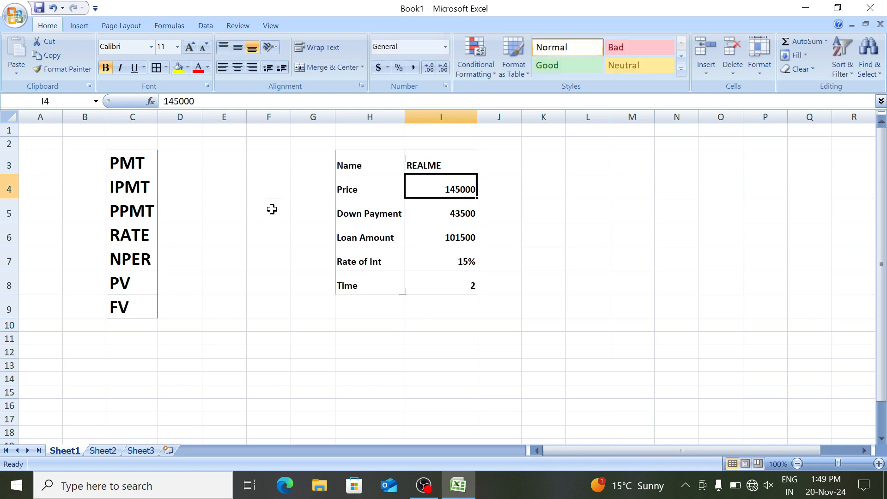
type("18500")
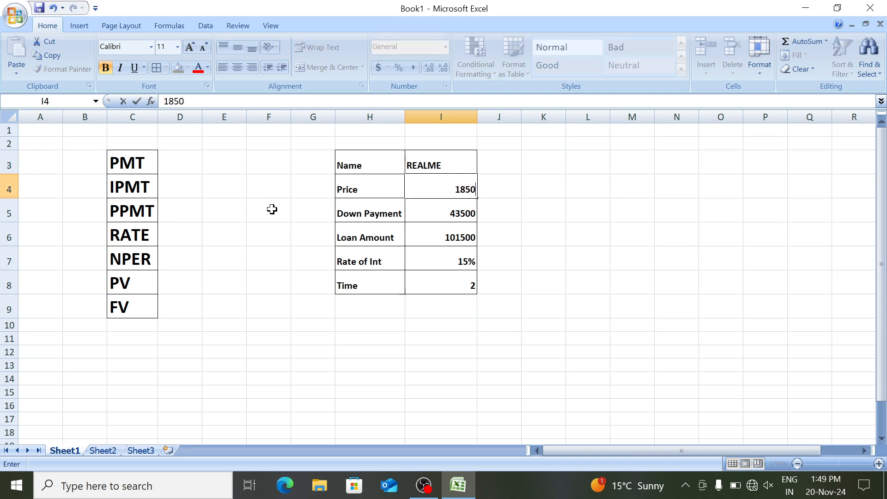
key("Return")
Clear the down payment, loan amount, interest rate and time values in I5:I8.
key("shift+Down")
key("shift+Down")
key("shift+Down")
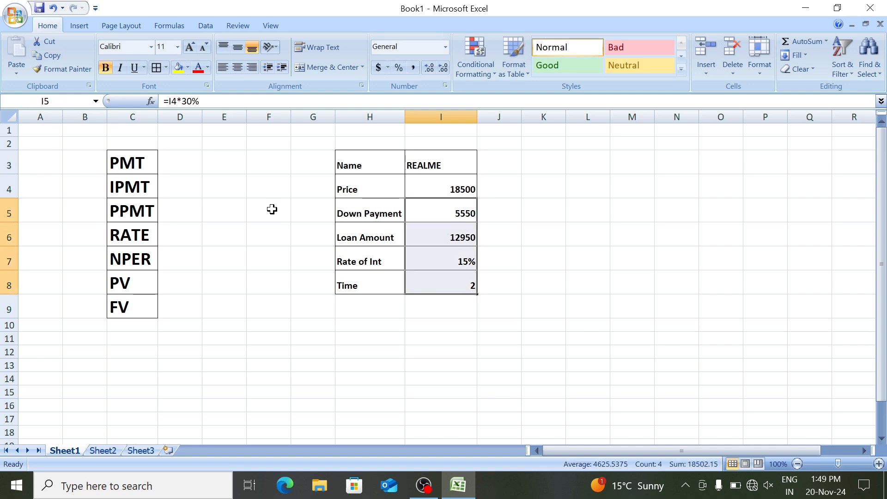
key("Delete")
key("Up")
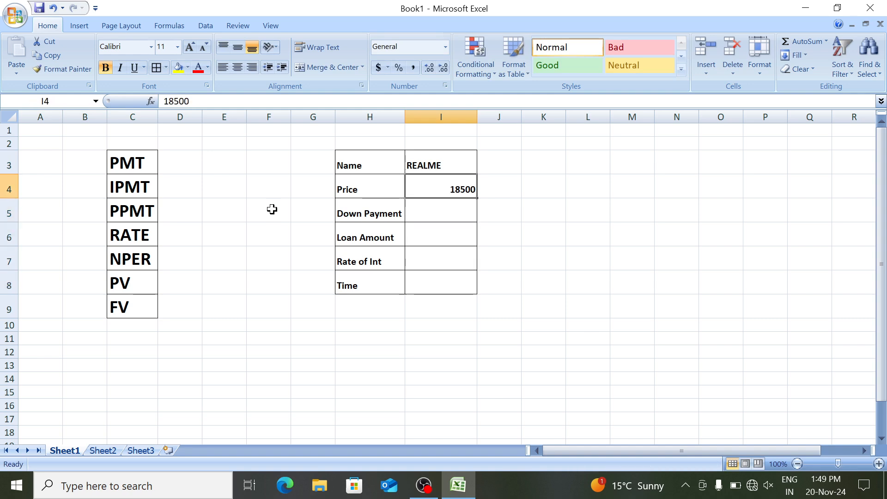
Calculate the down payment in I5 as 25% of the price with the formula =I4*25%.
key("Down")
type("=")
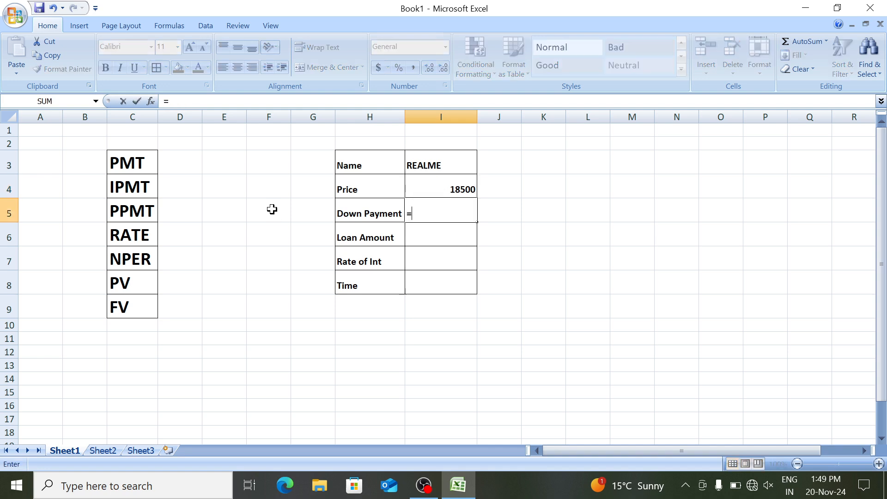
key("Up")
type("*2")
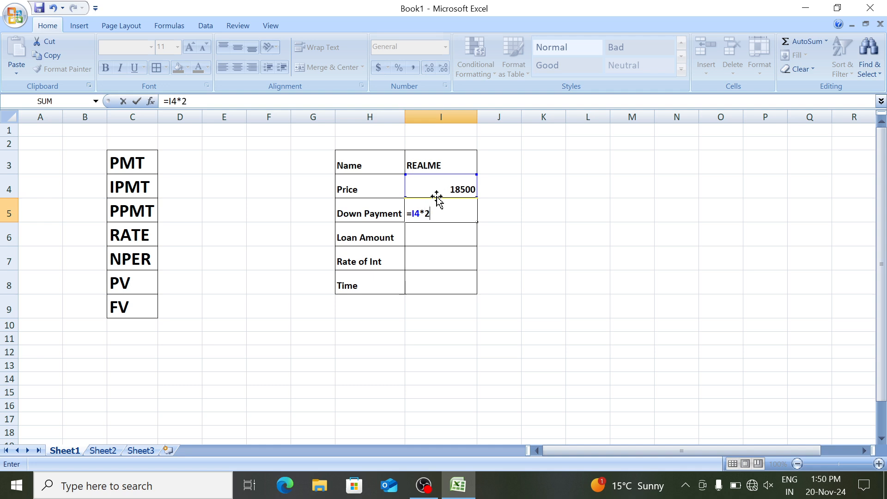
type("5%")
key("Return")
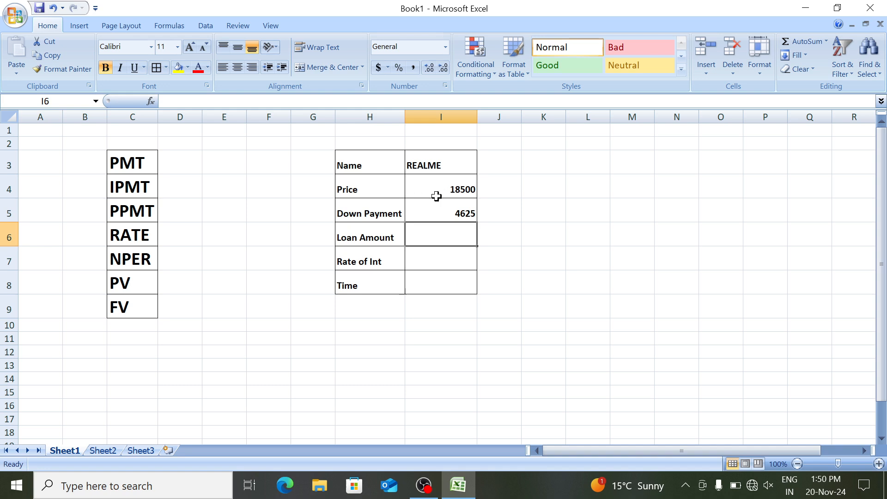
Calculate the loan amount in I6 with the formula =I4-I5.
type("=")
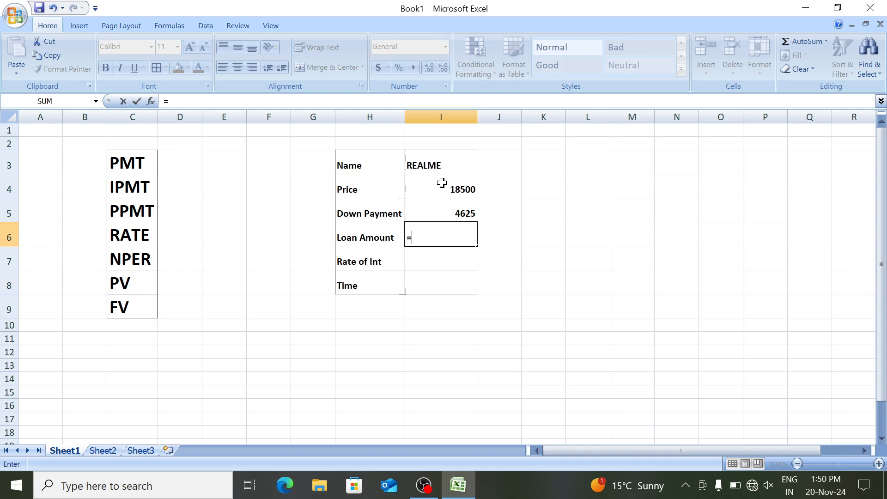
left_click(437, 183)
type("-")
left_click(436, 214)
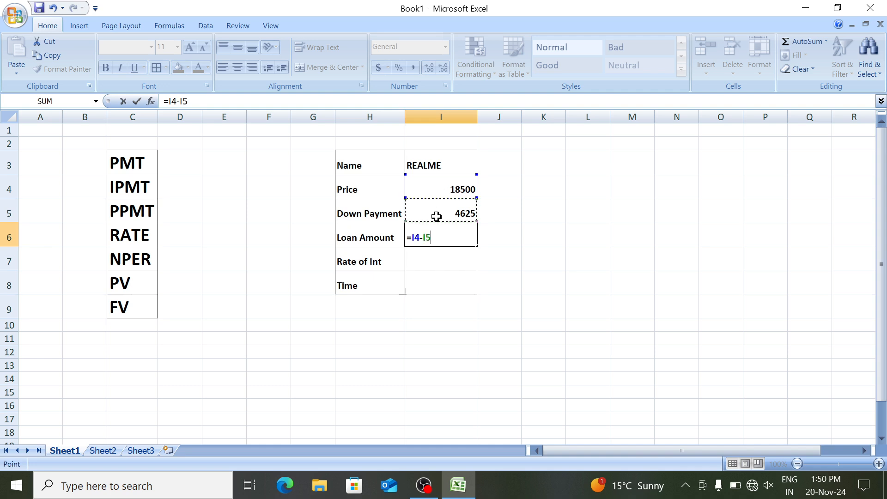
key("Return")
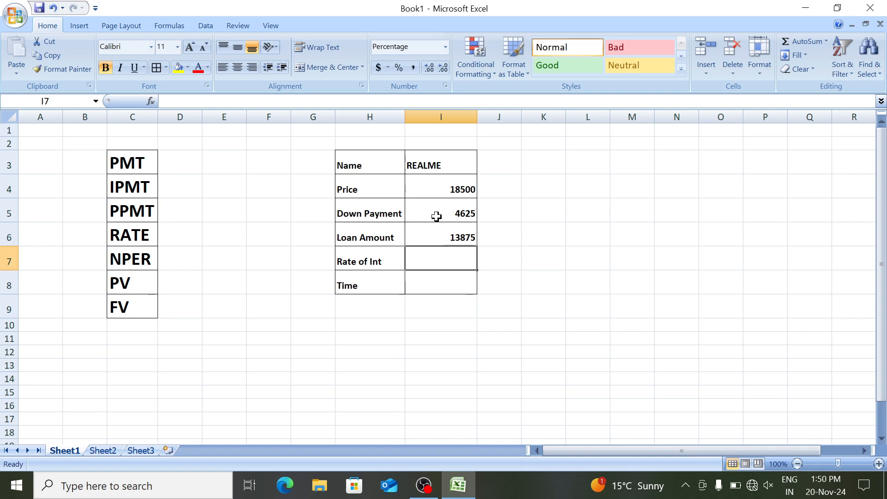
Enter 2% as the rate of interest in I7 and 6 as the time in I8.
type("2%")
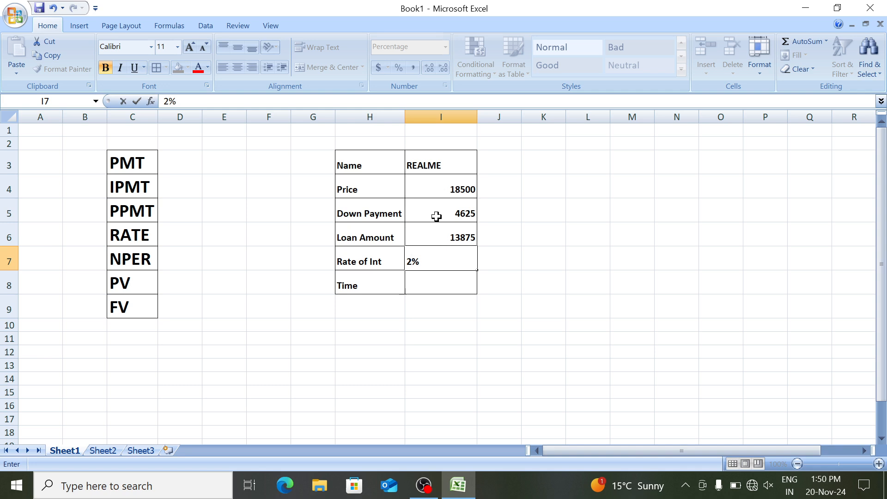
key("Return")
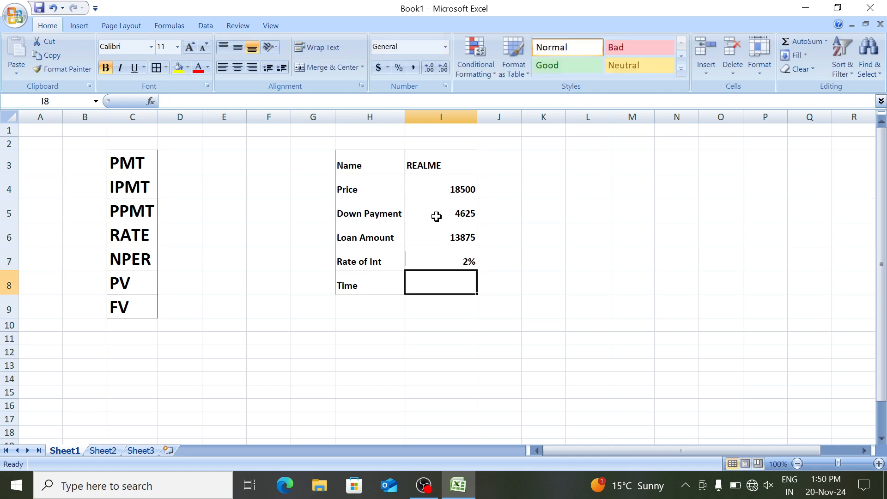
type("6")
key("Return")
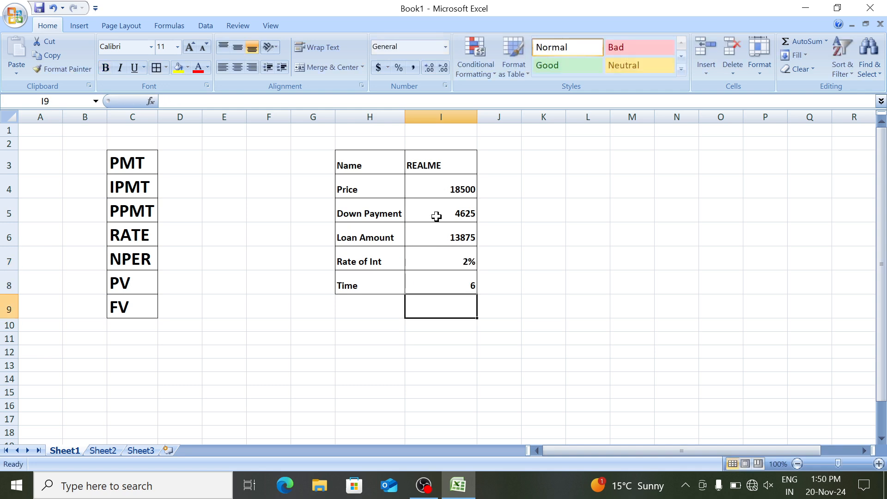
Enter the label EMI in H10, one blank row below the REALME loan table.
key("Left")
key("Down")
type("EMI")
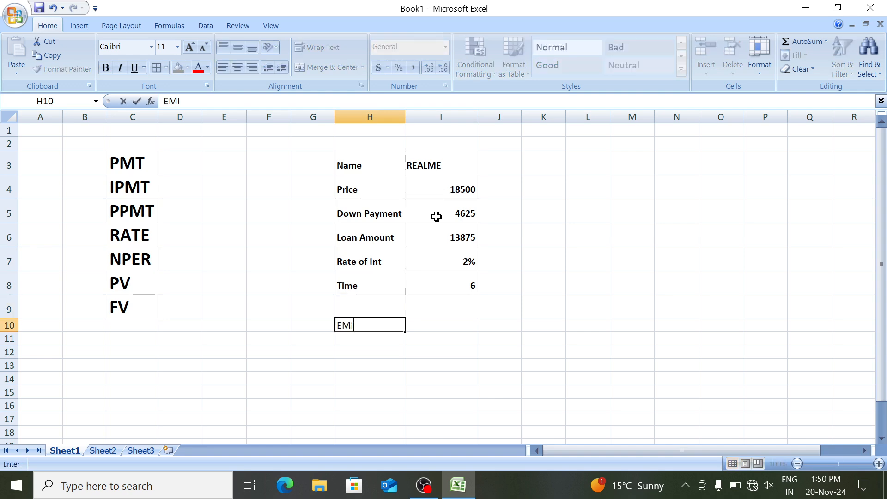
key("Tab")
Apply all borders to H10:I10, switching bold on and back off for the two cells.
key("shift+Left")
key("ctrl+b")
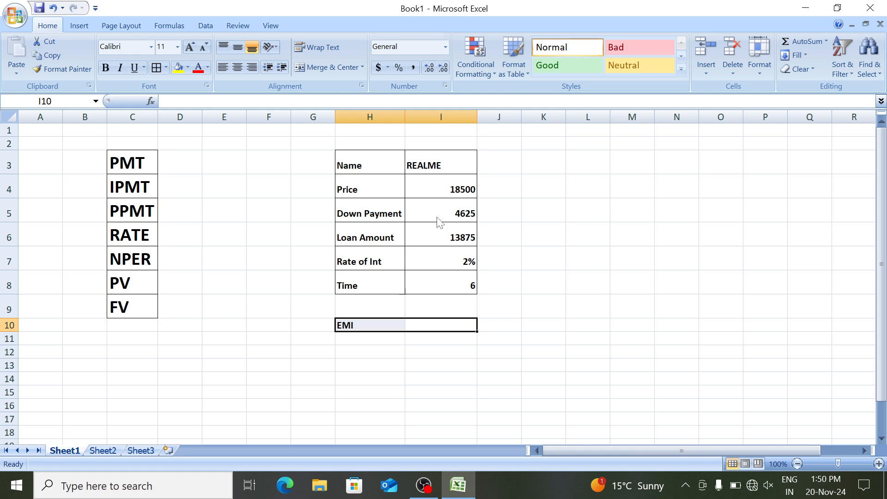
key("alt+h")
key("b")
key("a")
key("ctrl+b")
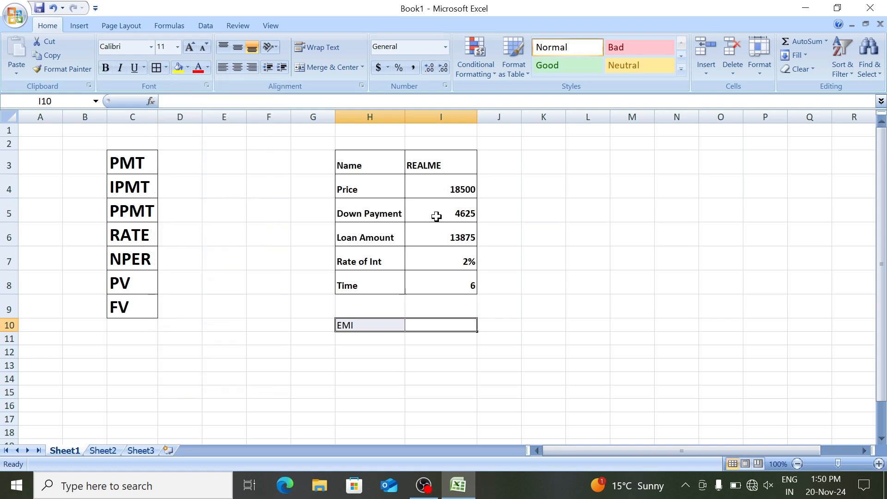
Make H10:I10 bold and calculate the EMI in I10 with the formula =PMT(I7,I8,I6).
key("ctrl+b")
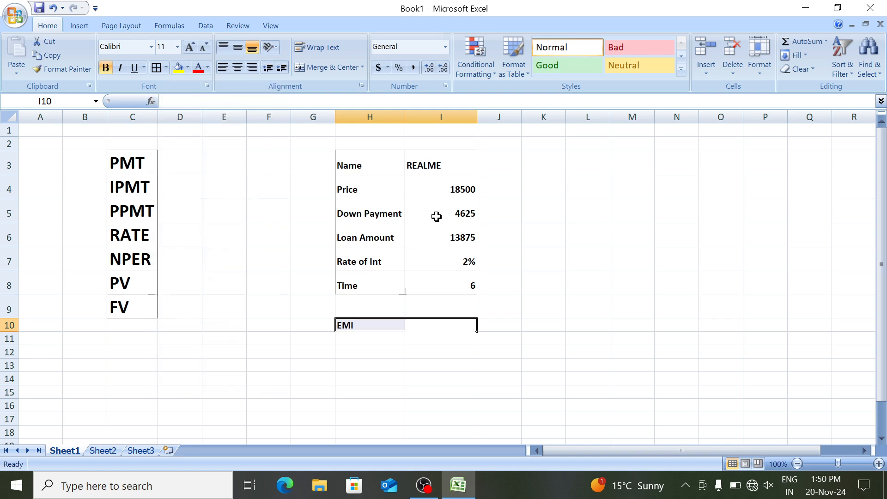
key("Right")
key("Left")
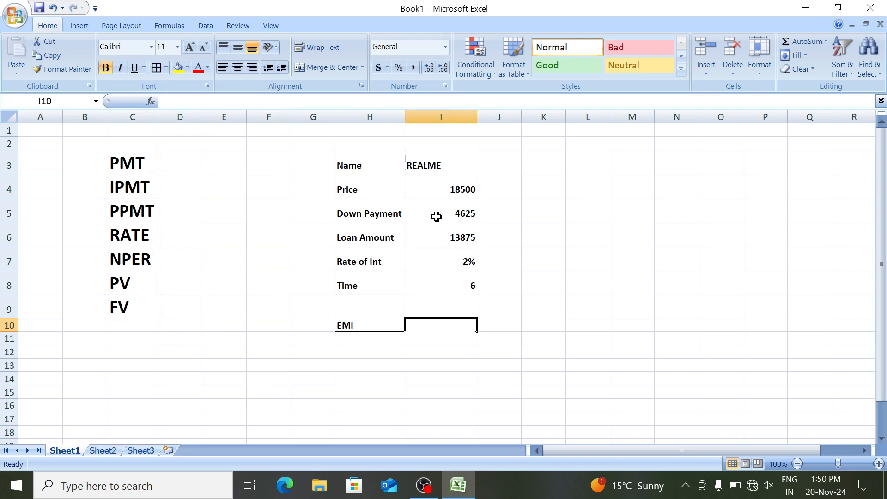
type("=PMT(")
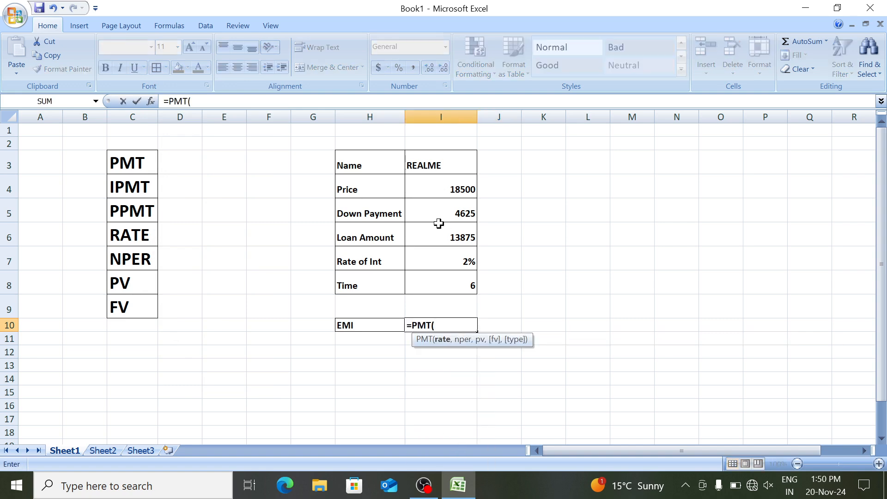
left_click(439, 258)
type(",")
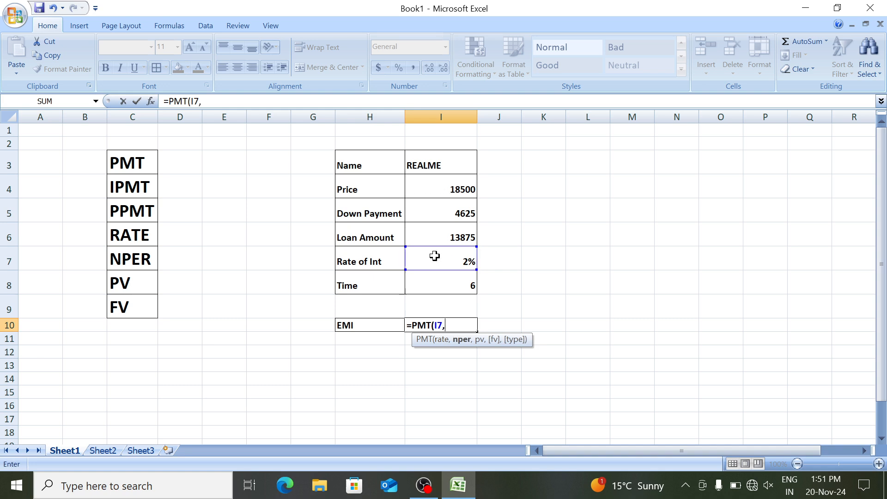
left_click(440, 283)
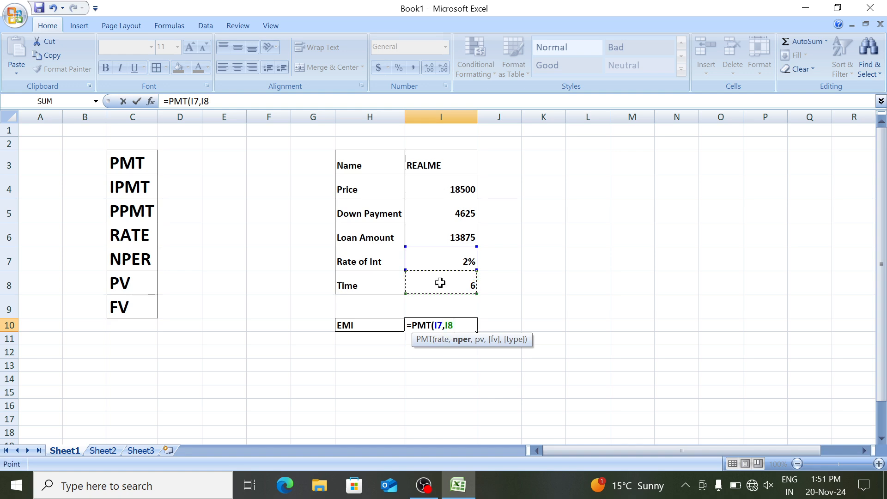
type(",")
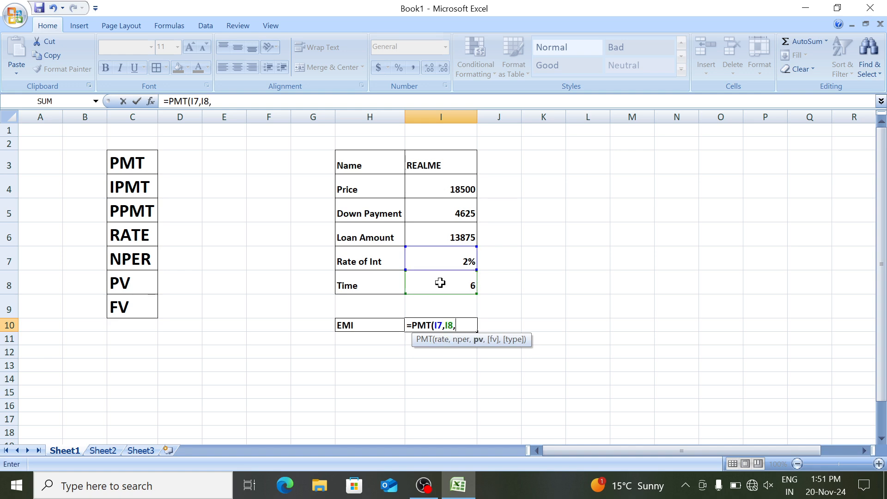
left_click(420, 232)
type(")")
key("Return")
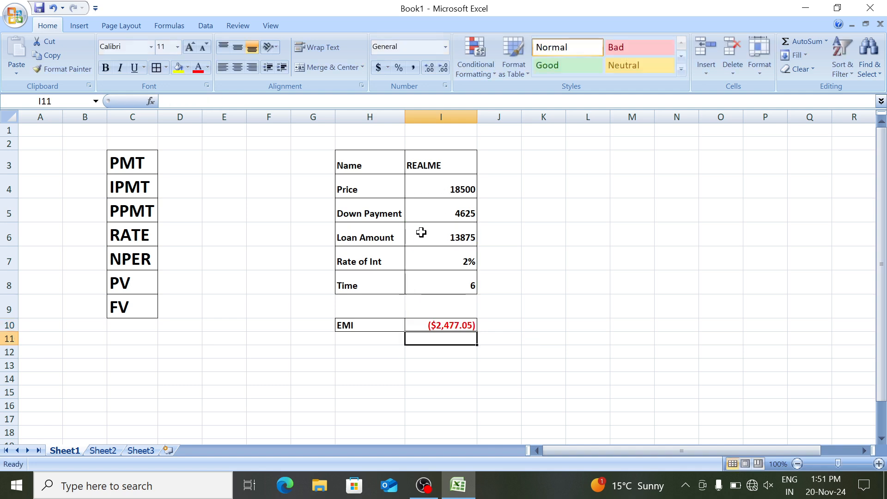
key("Up")
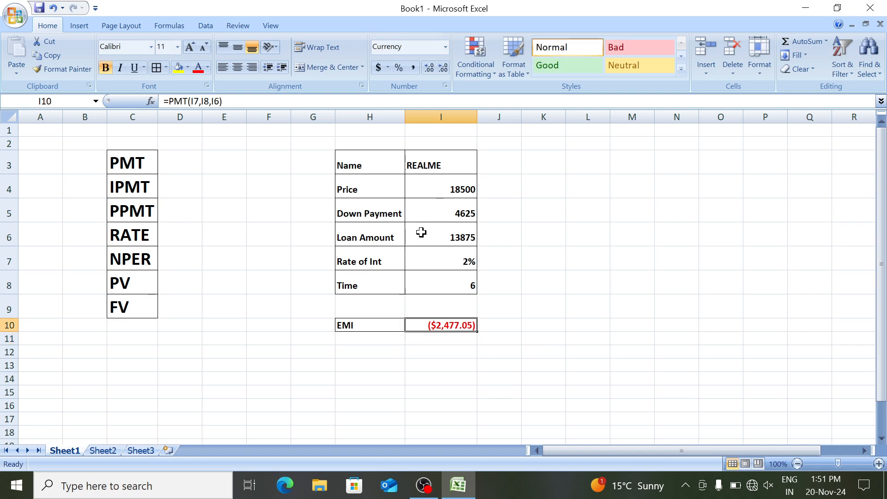
On Sheet2, clear all contents and formatting from the 2-month, 3-month and weekly installment rows in D13:E17.
key("ctrl+Page_Down")
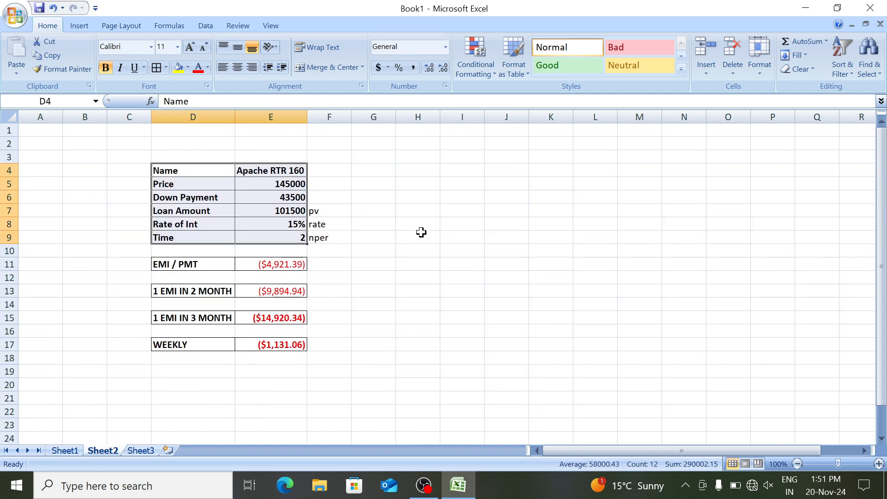
key("Down")
key("Down")
key("Down")
key("Down")
key("Down")
key("Down")
key("Down")
key("Down")
key("Down")
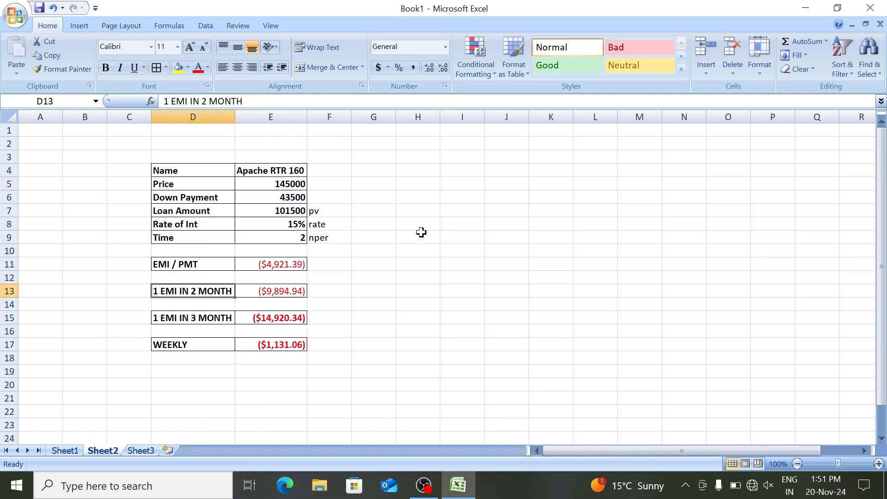
key("shift+Down")
key("shift+Down")
key("shift+Right")
key("shift+Down")
key("shift+Down")
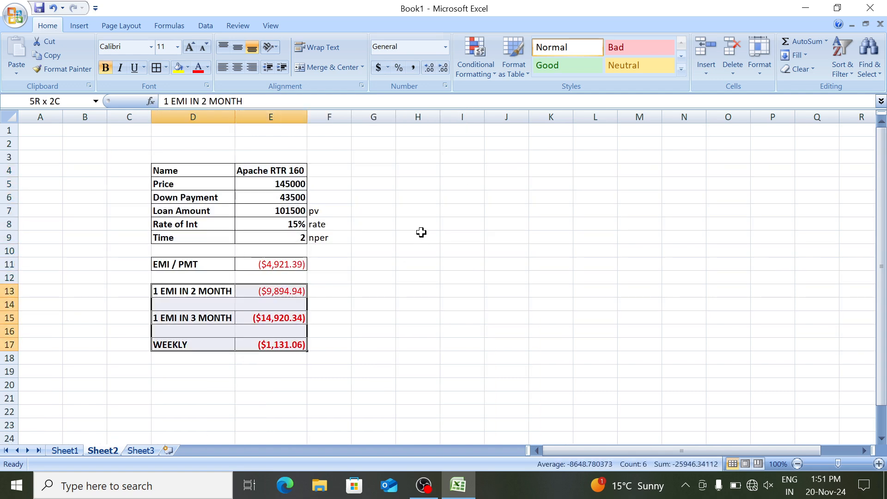
key("alt+h")
key("e")
key("a")
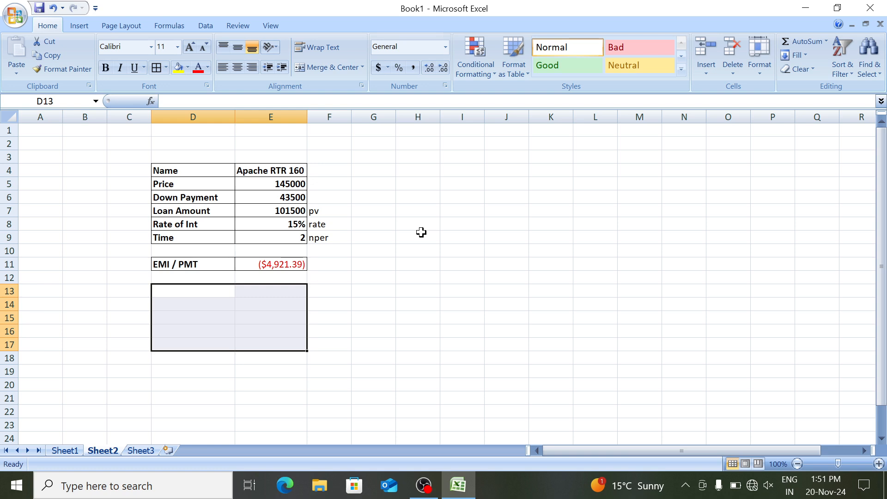
Enter the label IPMT in D13, two rows below the EMI / PMT label.
key("Up")
key("Up")
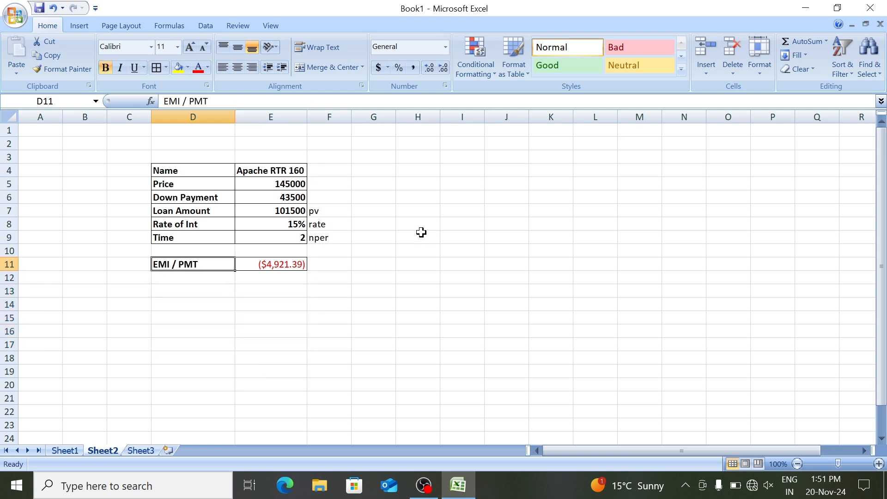
key("Down")
key("Down")
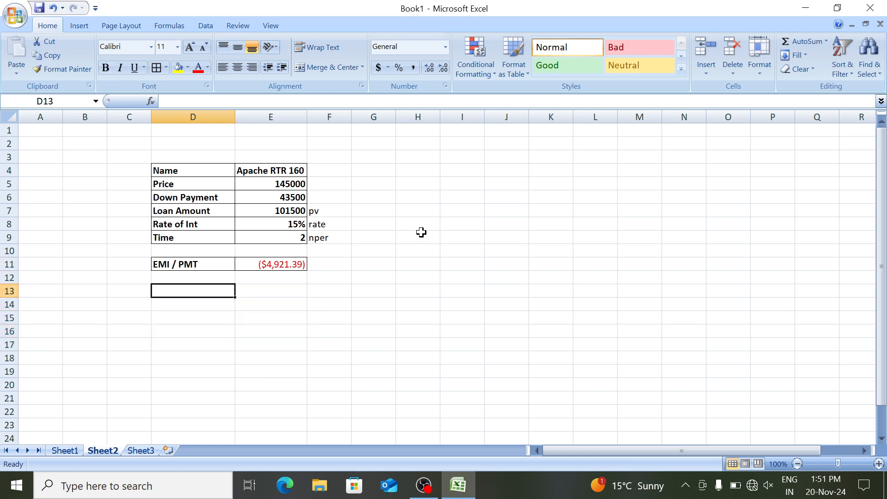
key("Right")
key("Left")
type("IPMT")
key("Return")
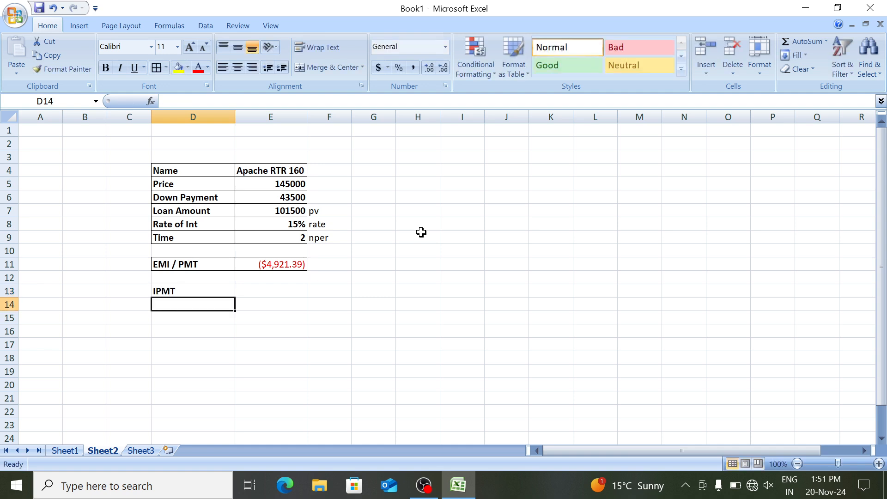
Apply all borders to D13:E13 and copy the IPMT row to D15:E15.
key("Up")
key("shift+Right")
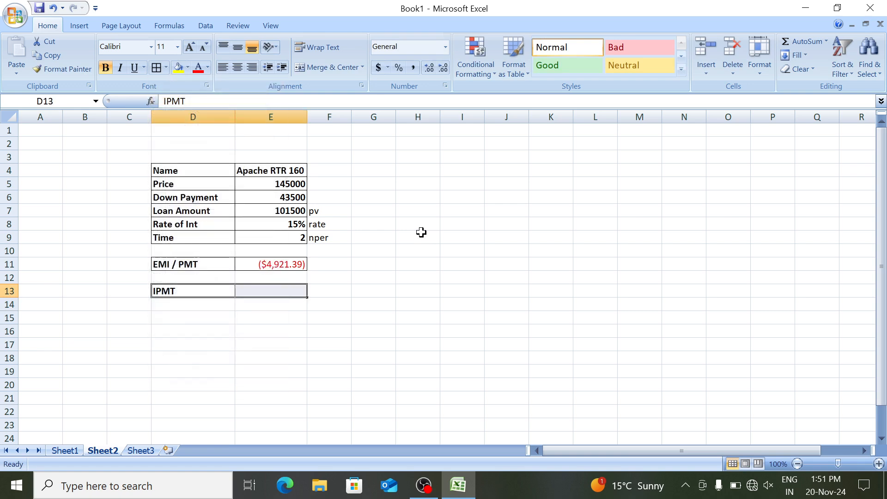
key("ctrl+c")
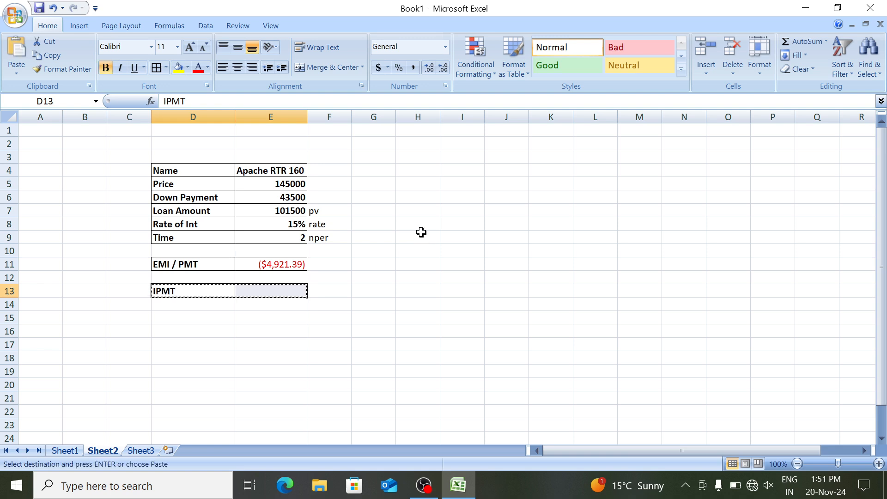
key("Down")
key("Down")
key("ctrl+v")
key("ctrl+Down")
key("ctrl+Up")
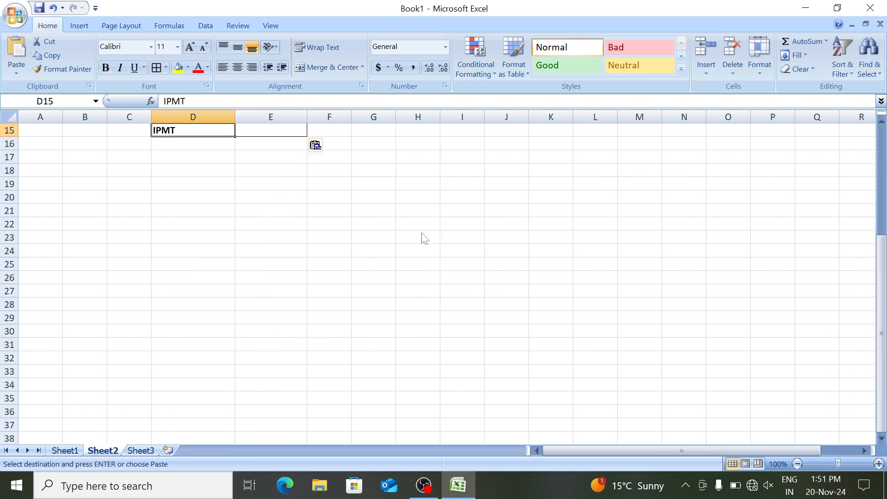
Paste further copies of the IPMT row at D17 and D20.
key("Down")
key("Down")
key("ctrl+v")
key("Down")
key("Down")
key("Down")
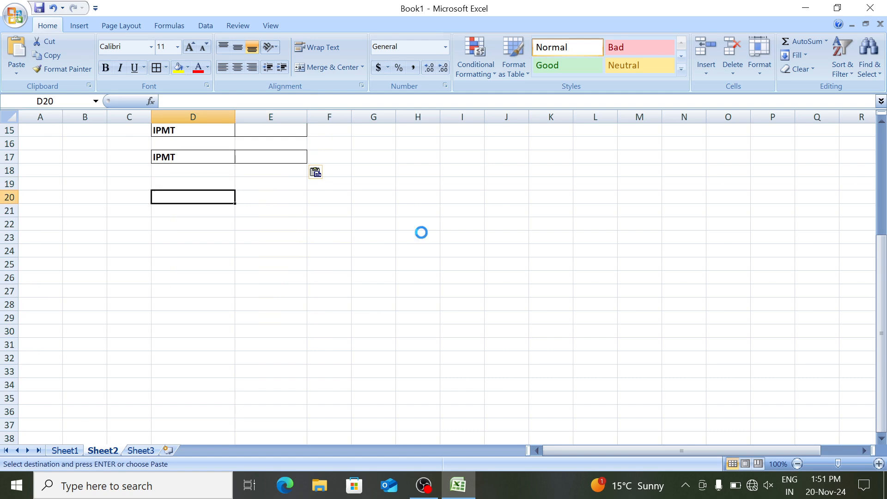
key("ctrl+v")
key("ctrl+Up")
key("ctrl+Up")
key("ctrl+Up")
key("ctrl+Up")
key("ctrl+Up")
key("ctrl+Up")
key("ctrl+Up")
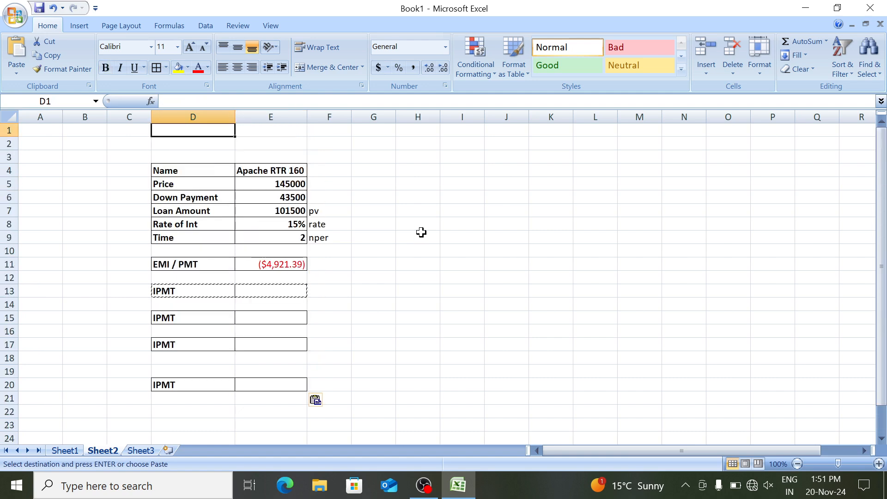
Replace the label in D15 with PPMT and the label in D17 with RATE.
left_click(202, 315)
type("PP")
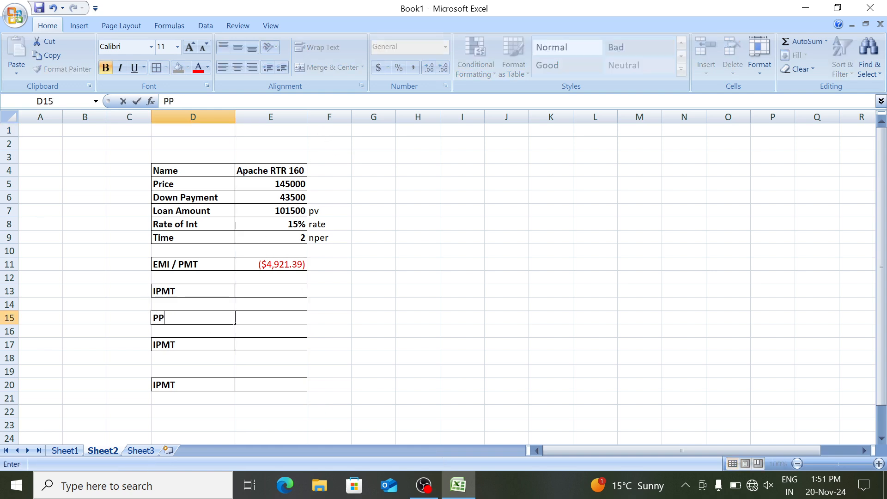
type("MT")
key("Return")
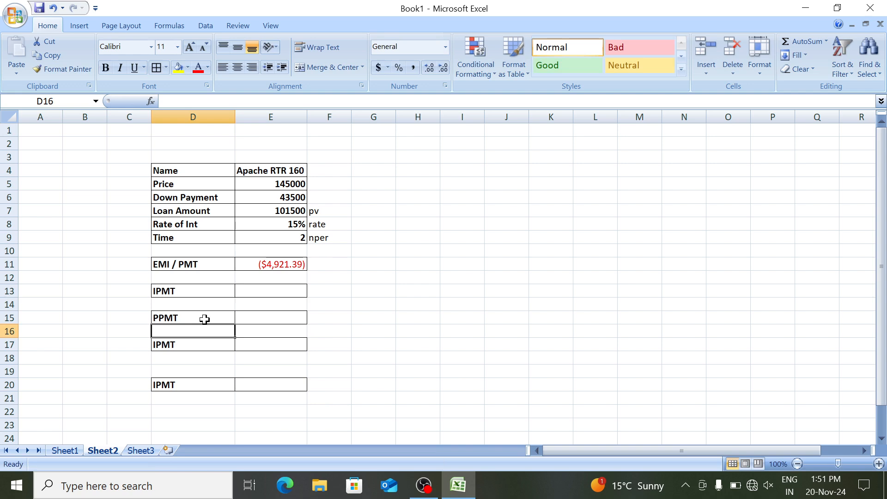
key("Return")
type("RZT")
key("BackSpace")
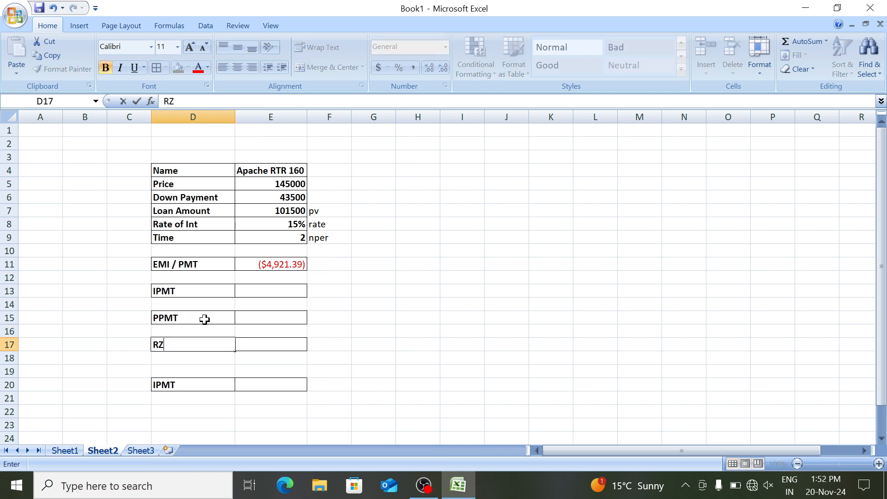
key("BackSpace")
type("ATE")
key("Return")
Replace the label in D20 with NPER.
key("Return")
key("Return")
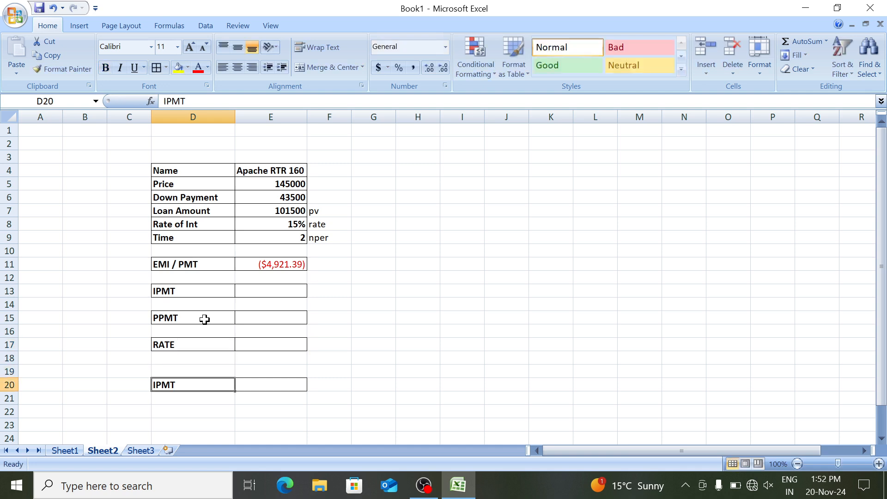
type("NPER")
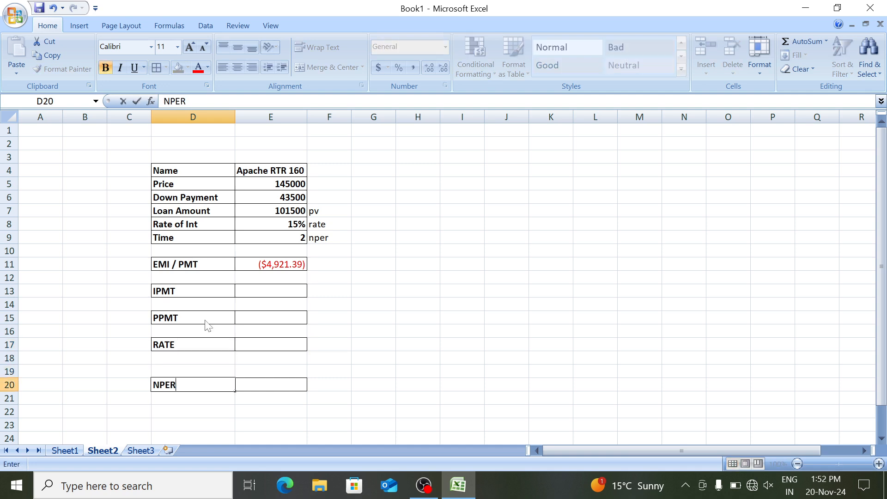
key("Return")
Copy the NPER row D20:E20 to D22:E22 and change the copied label to PV.
key("Up")
key("Up")
key("Down")
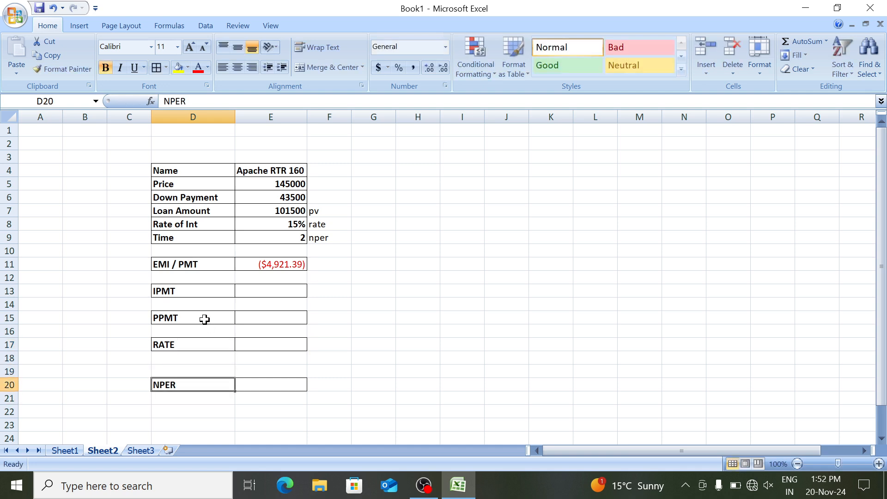
key("ctrl+c")
key("shift+Right")
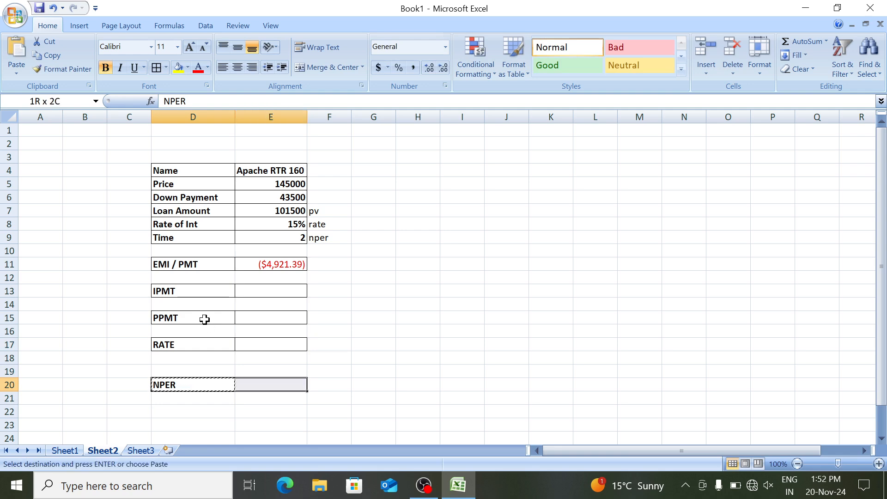
key("ctrl+c")
key("Down")
key("Down")
key("ctrl+v")
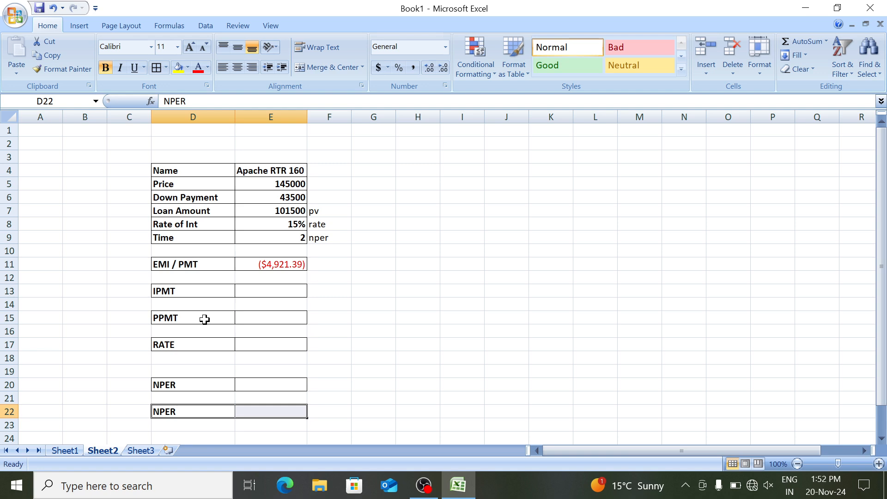
key("Down")
key("Up")
type("PV")
Delete the extra blank row 19 directly above the NPER row.
key("Up")
key("Up")
key("Up")
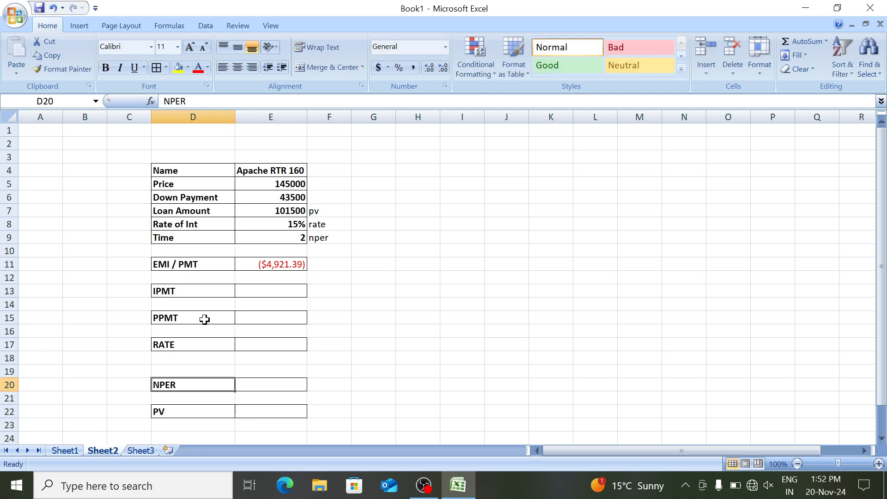
key("shift+space")
key("ctrl+minus")
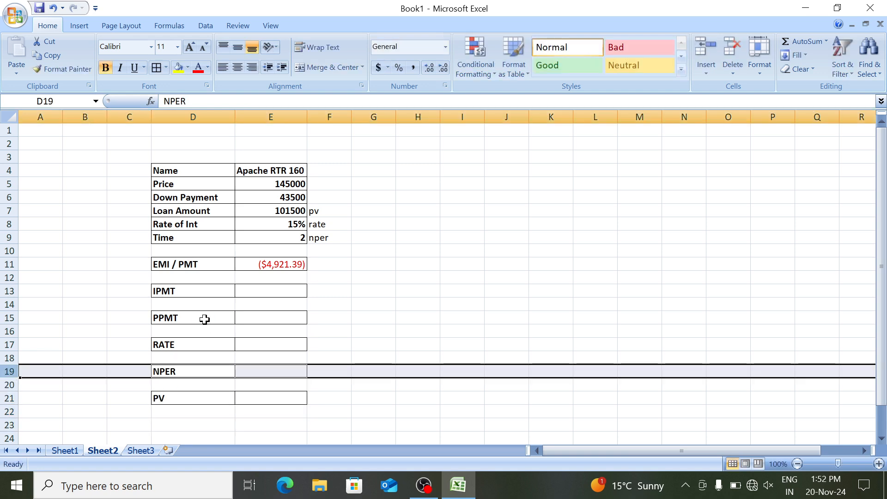
Review the PMT formula in the EMI / PMT result cell E11.
key("Up")
key("Up")
key("Up")
key("Up")
key("Up")
key("Up")
key("Up")
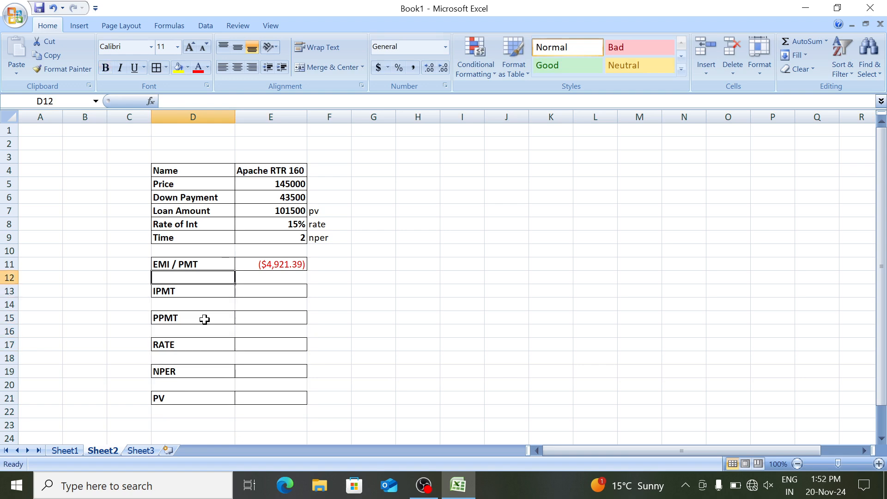
key("Down")
key("Right")
key("Up")
key("Up")
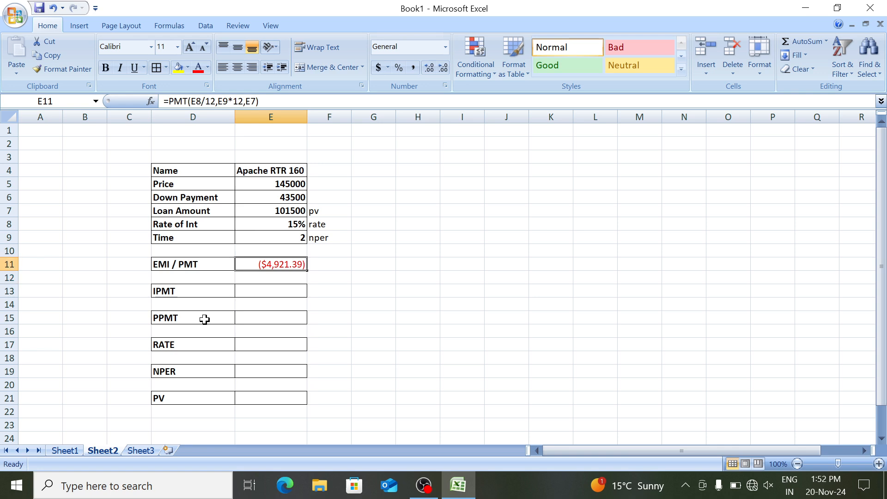
Calculate the first period's interest payment in E13 with the formula =IPMT(E8/12,1,E9*12,E7).
key("Down")
key("Down")
type("=")
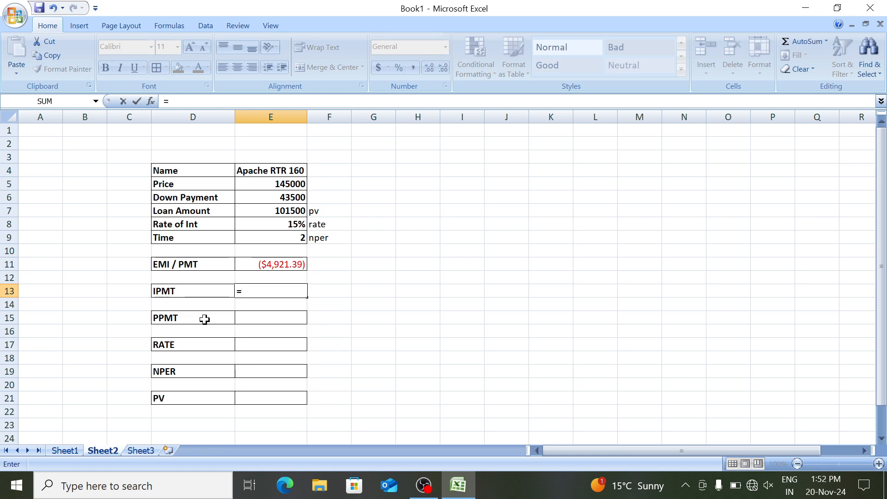
type("IPMT(")
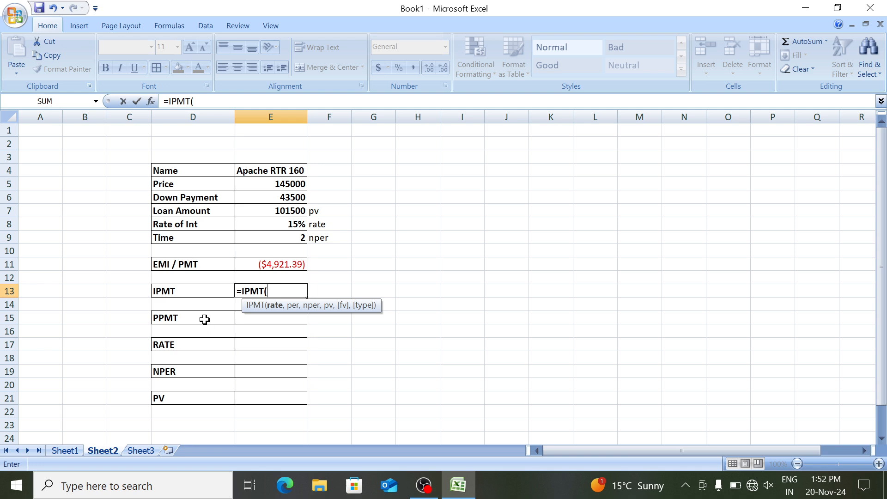
left_click(278, 224)
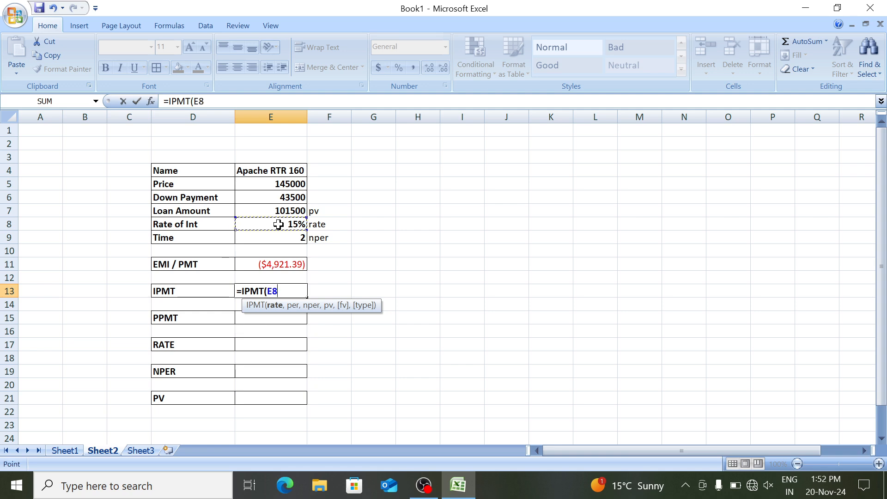
type("/12,")
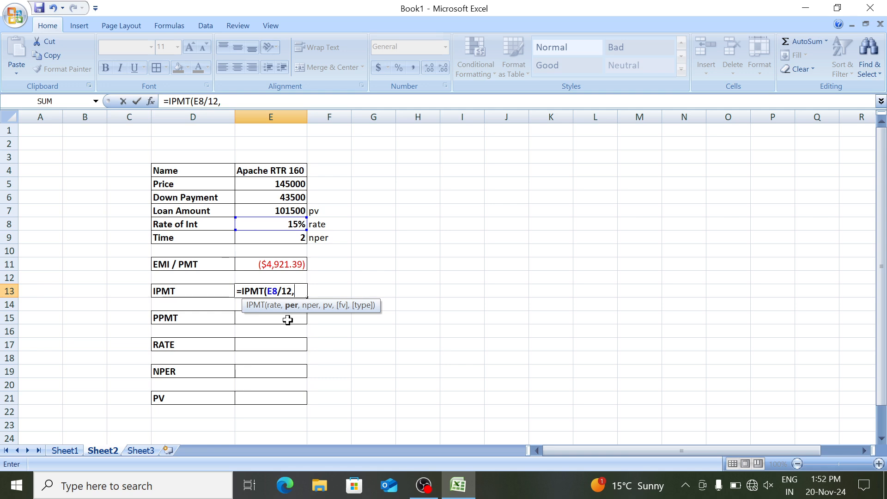
type("1,")
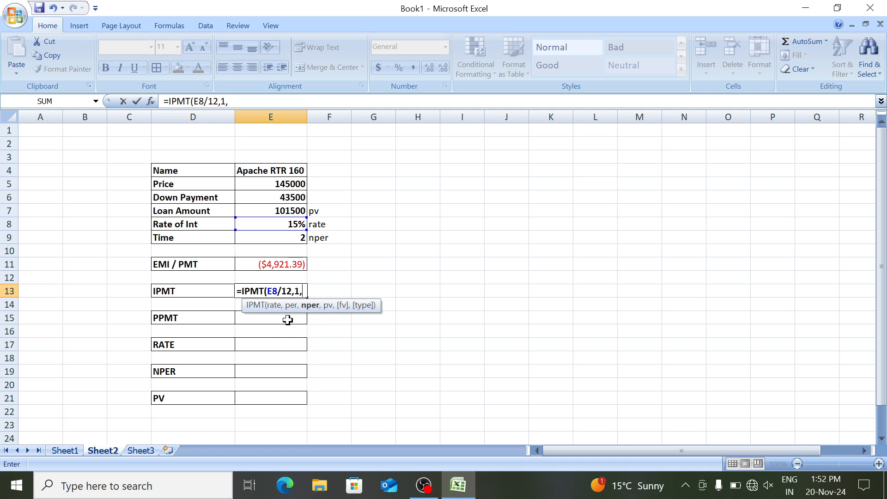
left_click(271, 239)
type("*12,")
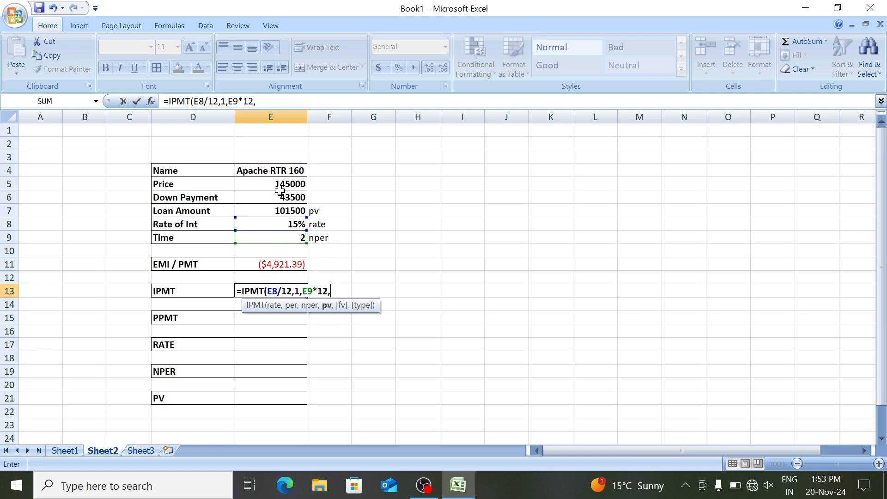
left_click(270, 209)
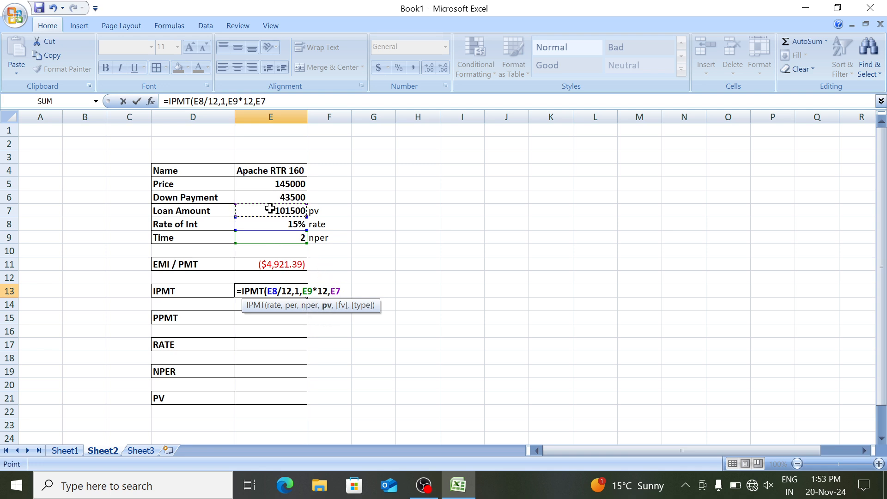
type(")")
key("Return")
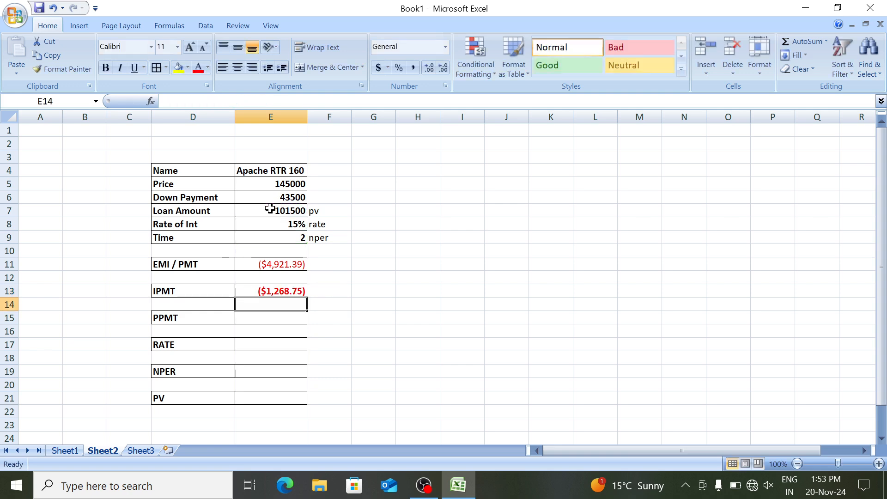
Calculate the first period's principal payment in E15 with the formula =PPMT(E8/12,1,E9*12,E7).
key("Up")
key("Up")
key("Up")
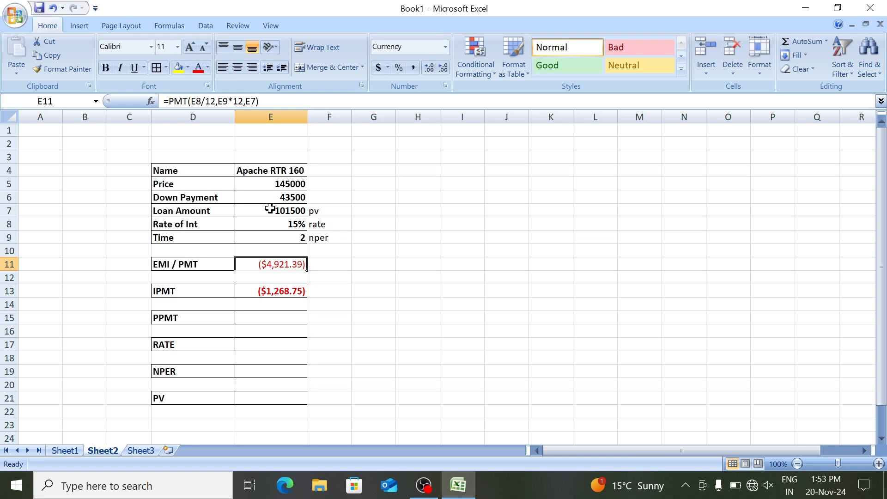
key("Down")
key("Down")
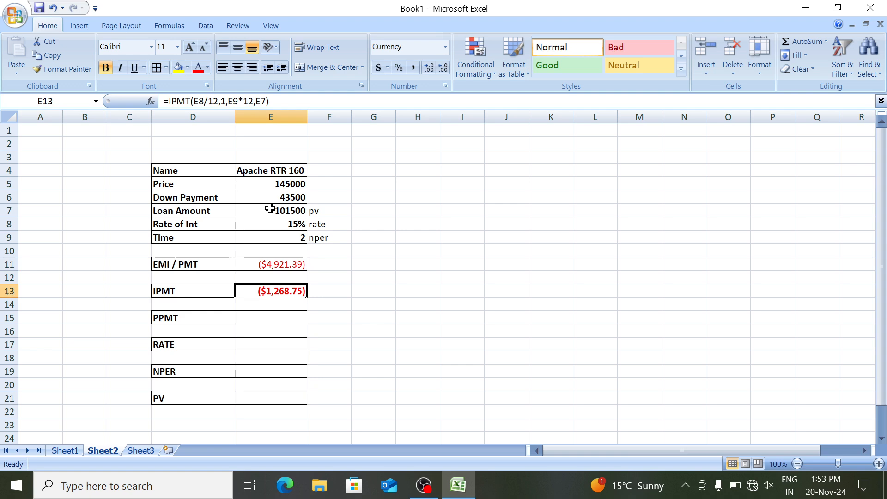
key("Down")
key("Down")
type("=pp")
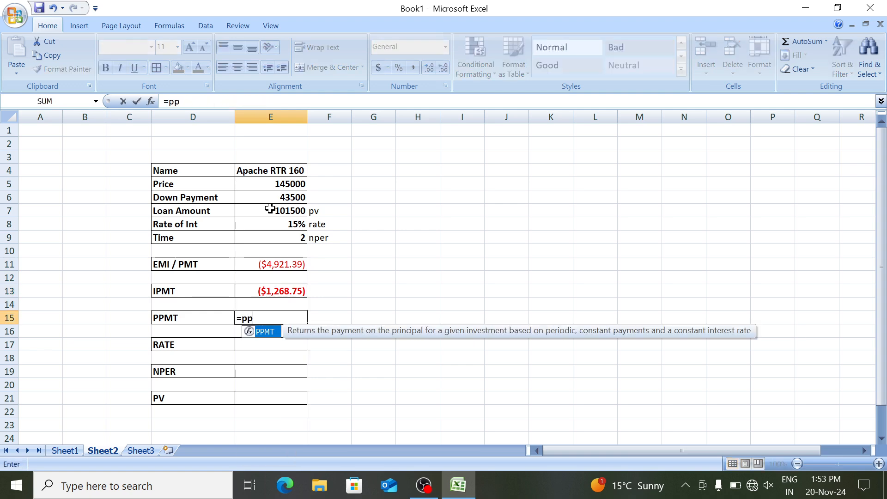
key("Tab")
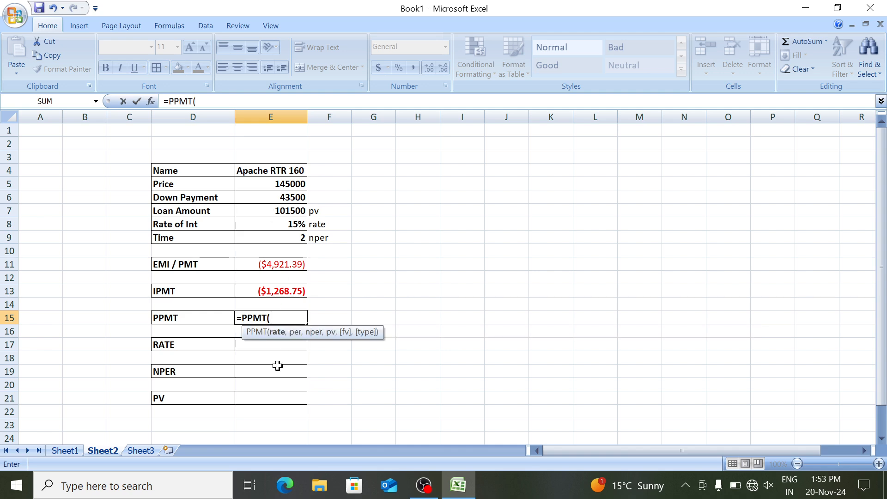
left_click(261, 223)
type("/")
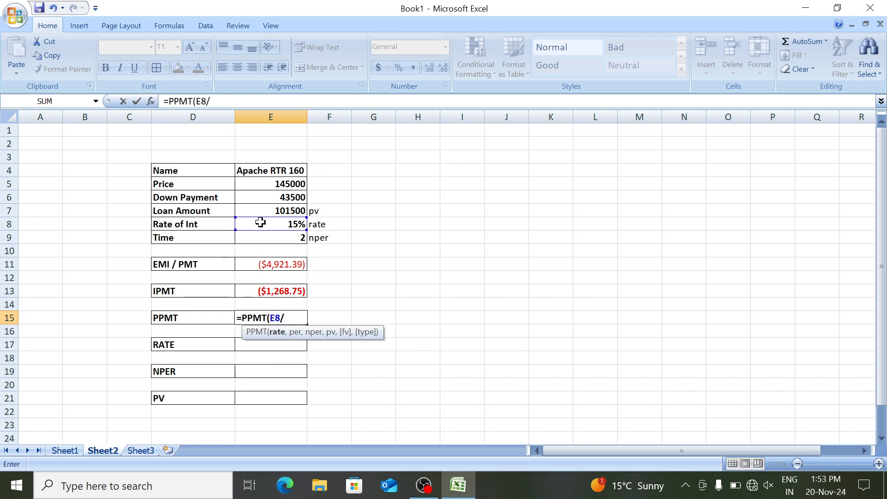
type("12,1")
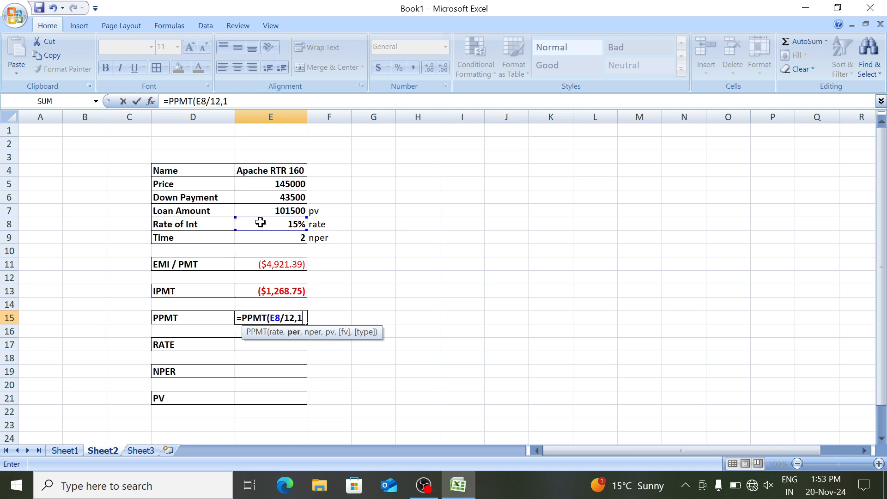
type(",")
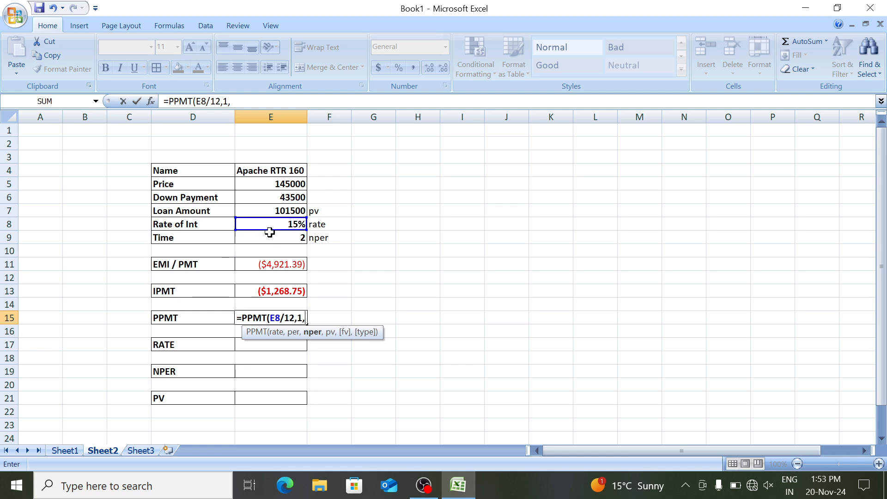
left_click(272, 236)
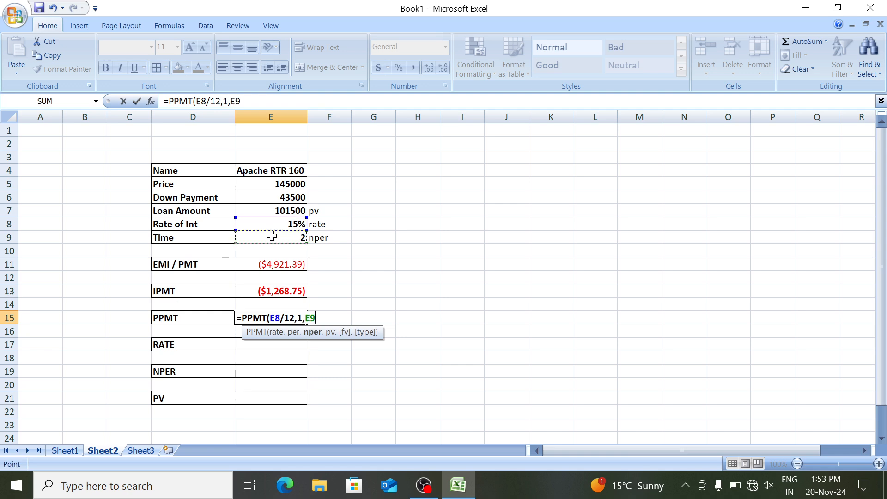
type("*12,")
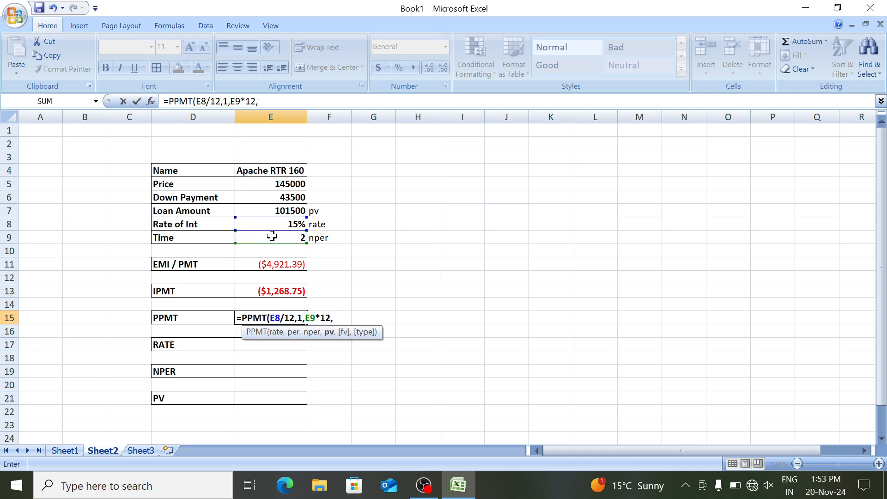
left_click(271, 208)
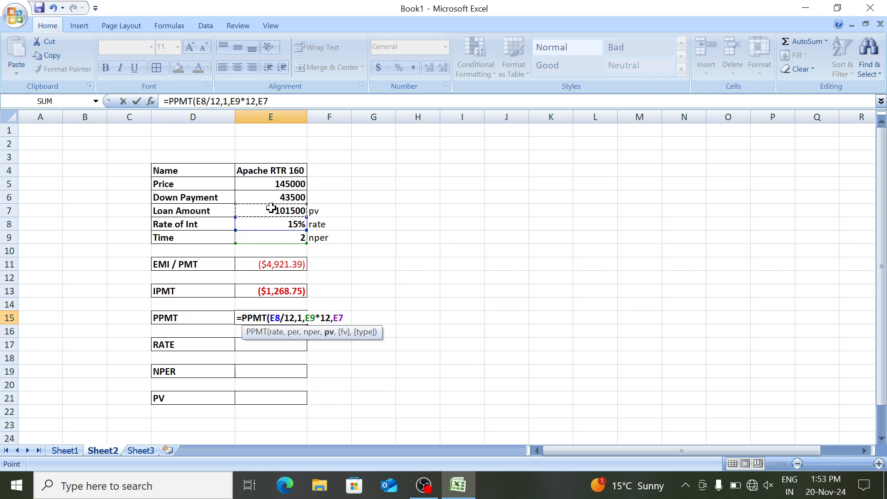
type(")")
key("Return")
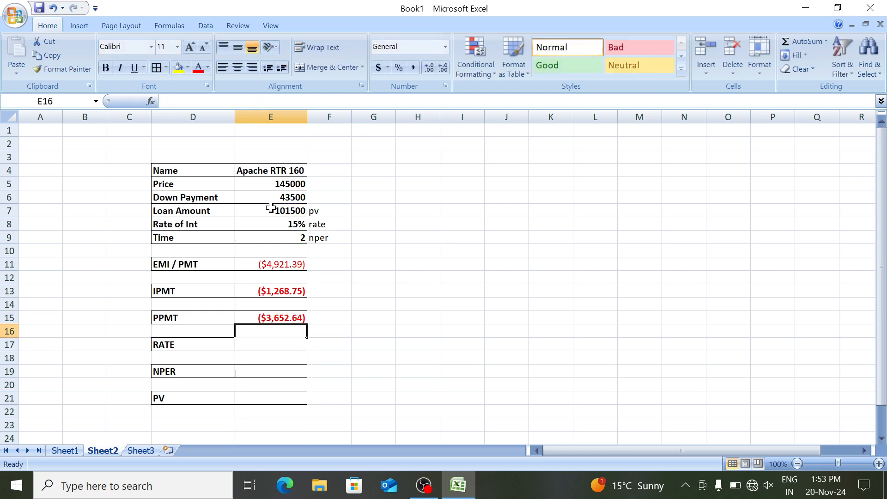
Add the IPMT and PPMT results in G14 with =SUM(E13,E15) and check the sum against the two source cells.
key("Up")
key("Right")
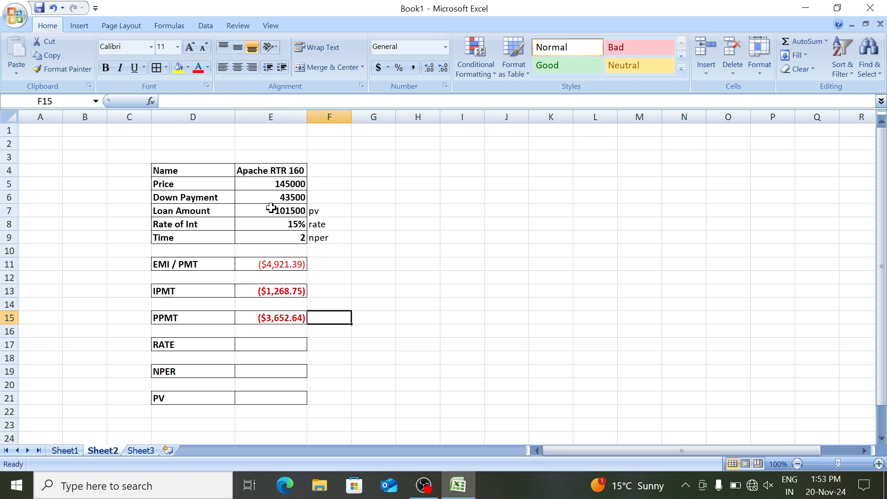
key("Right")
key("Up")
type("=SUM(")
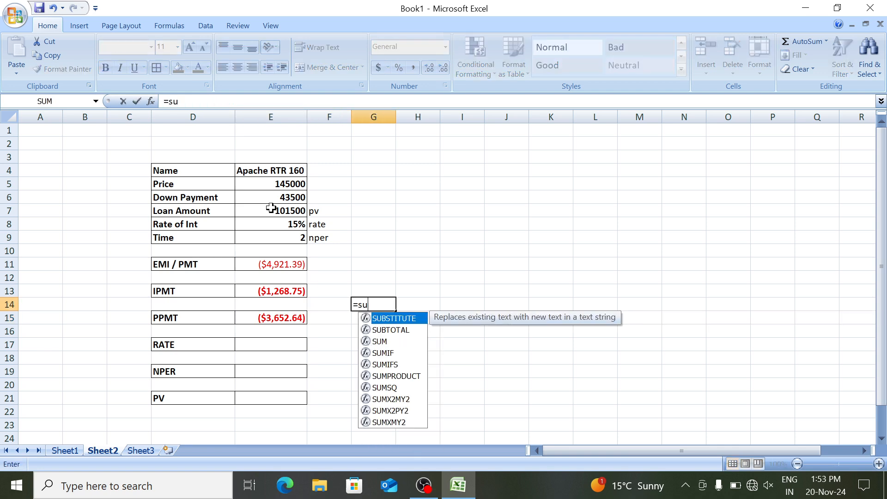
key("Left")
key("Left")
key("Up")
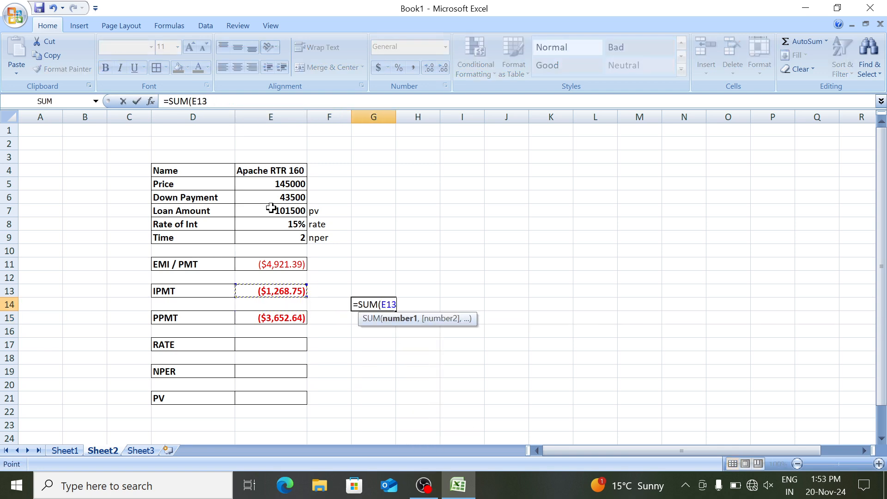
type(",")
key("Left")
key("Left")
key("Down")
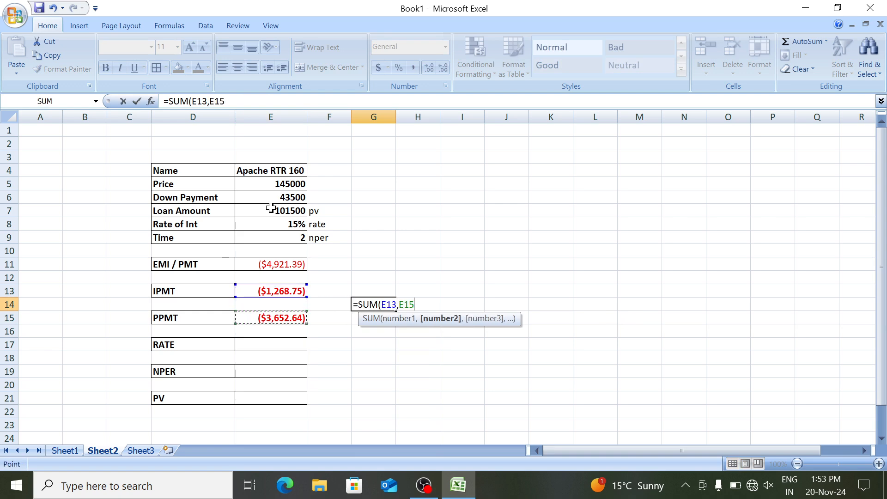
type(")")
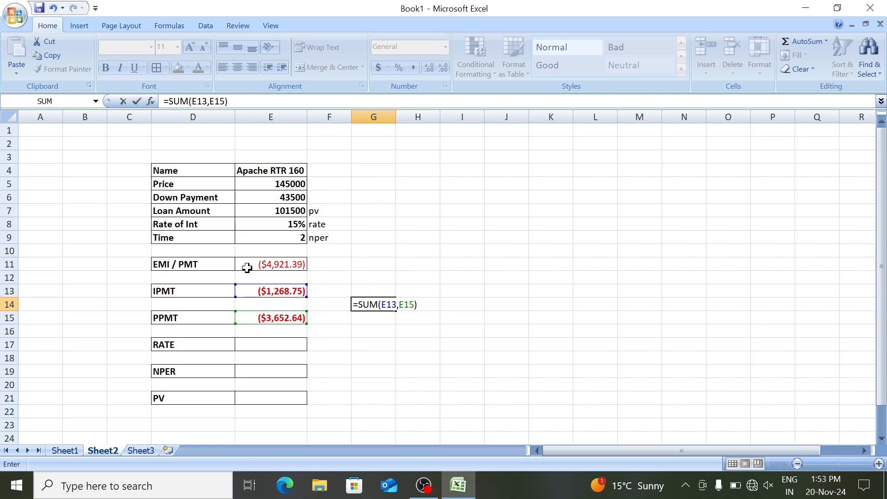
key("Return")
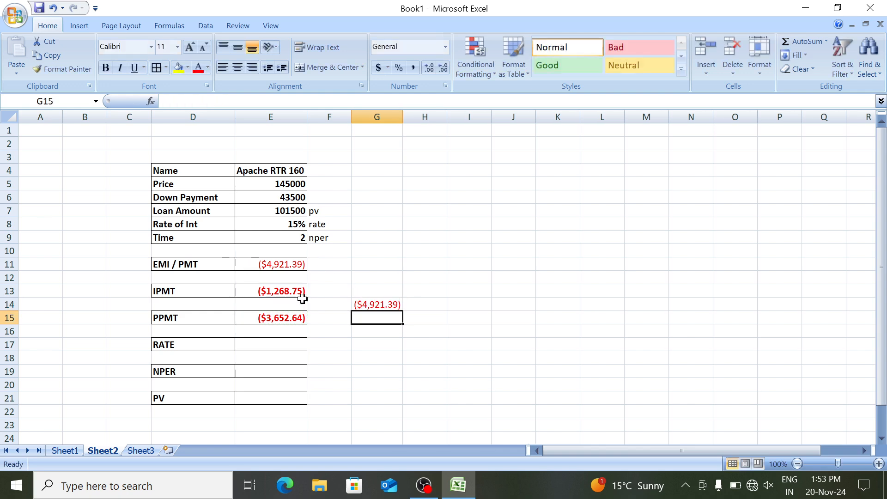
left_click_drag(294, 293, 299, 315)
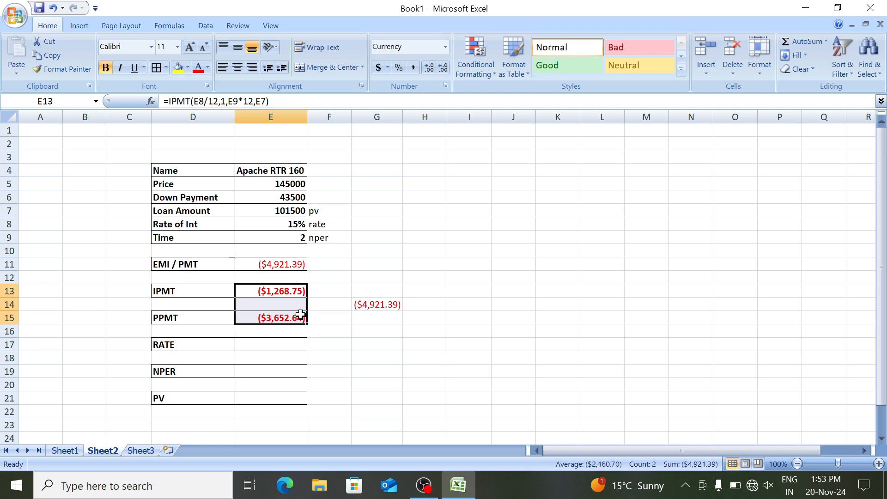
left_click(373, 307)
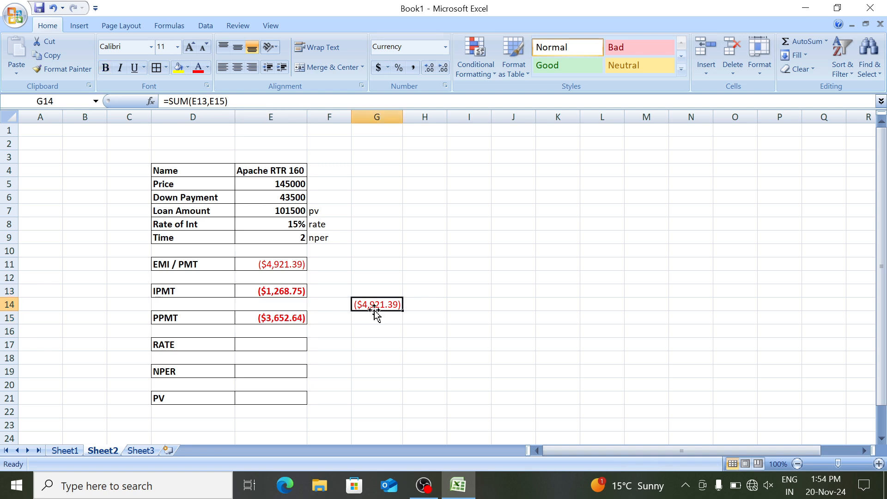
Calculate the loan's monthly interest rate in the RATE cell E17 with the formula =RATE(E9*12,E11,E7).
left_click(282, 341)
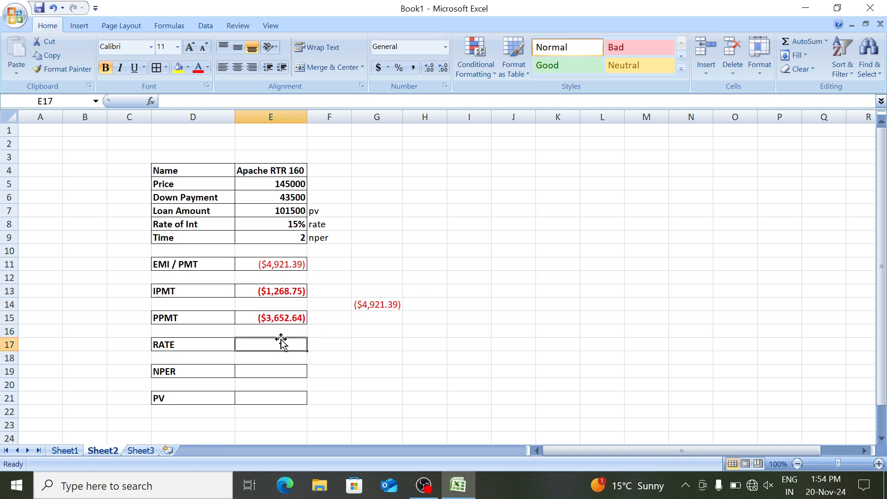
type("=RATE(")
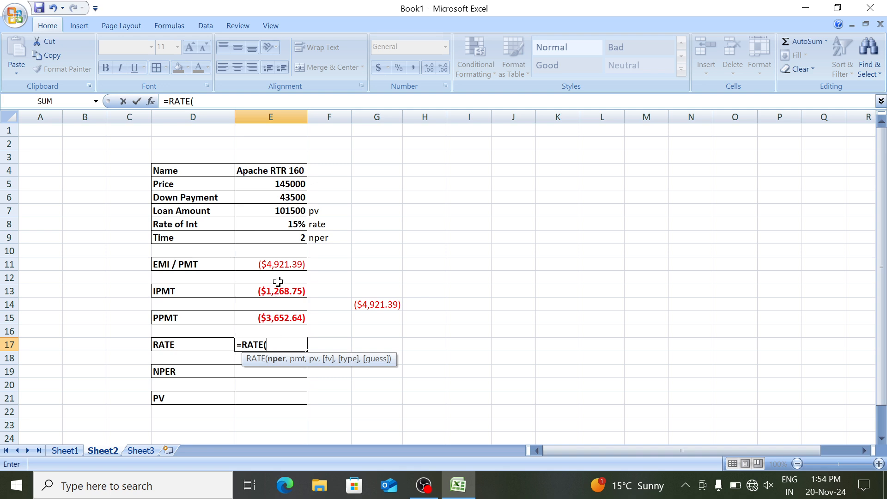
left_click(278, 241)
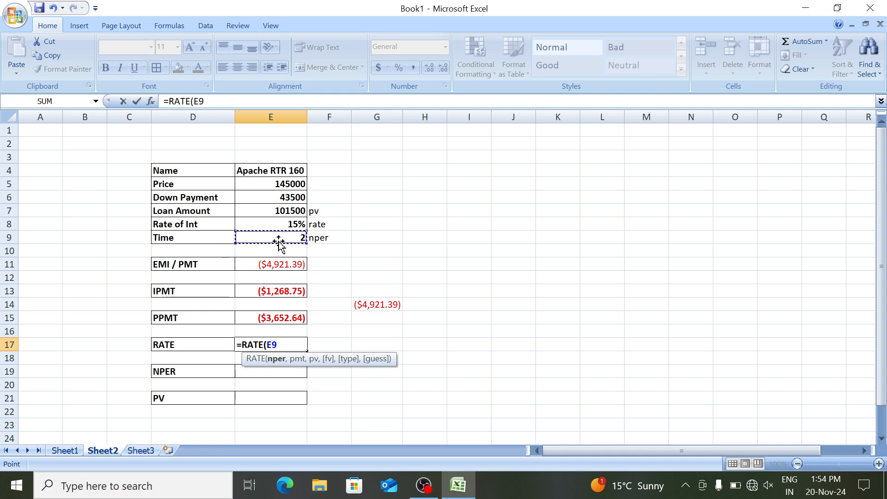
type("*12,")
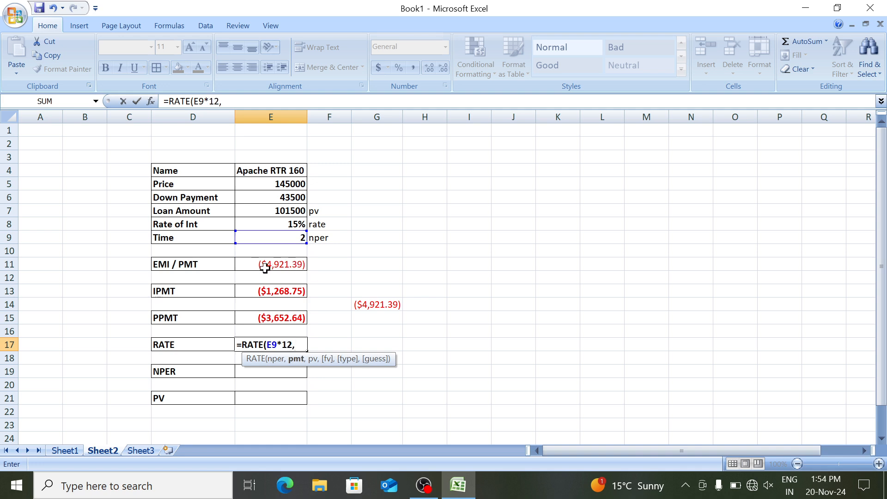
left_click(248, 264)
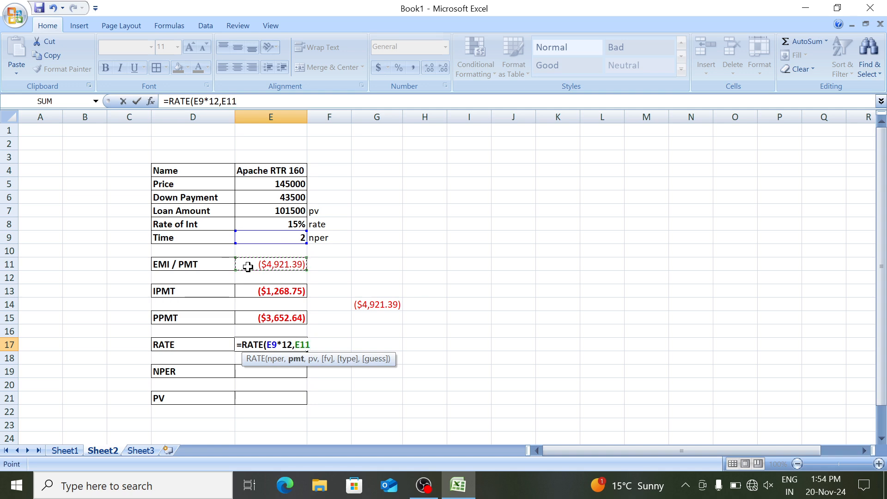
type(",")
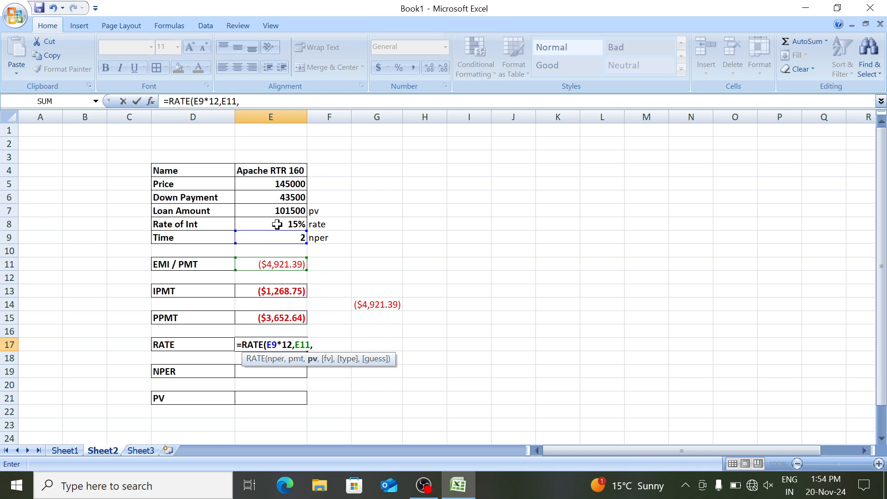
left_click(264, 211)
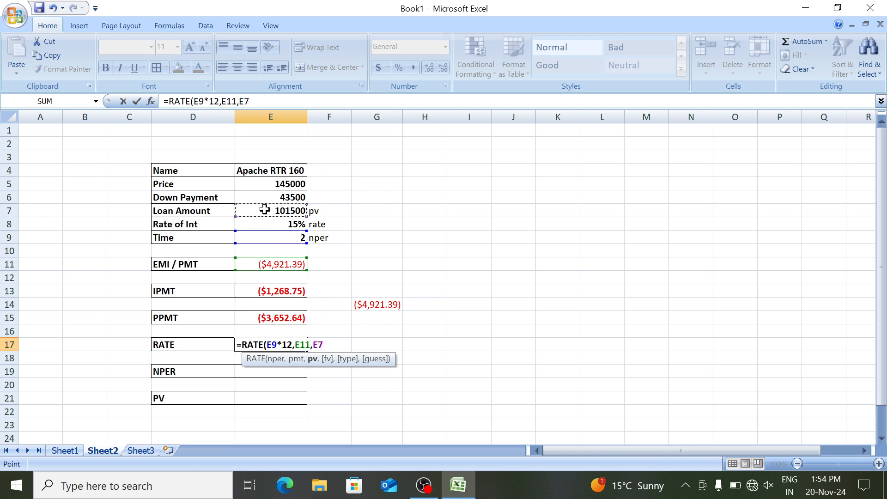
type(")")
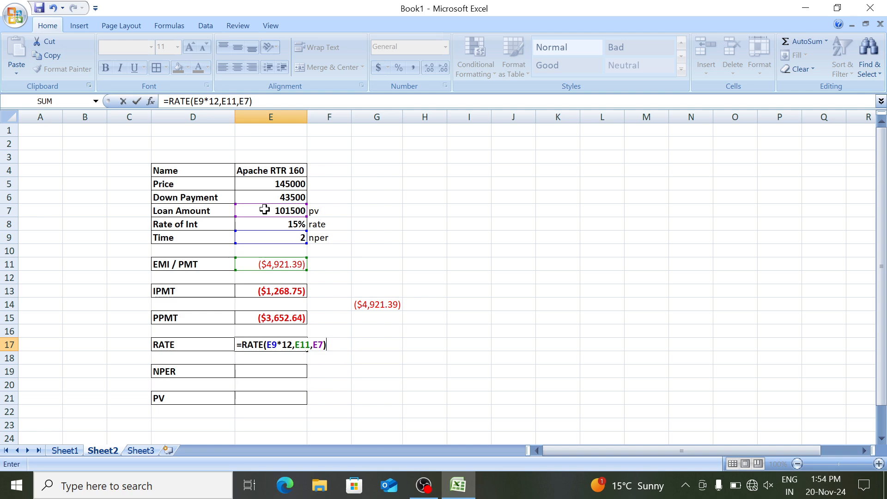
key("Return")
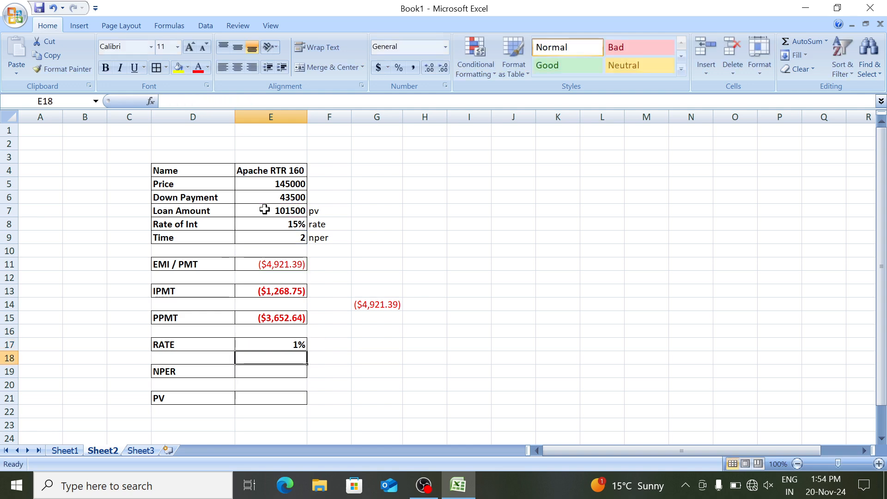
Show the RATE result in E17 with two decimal places and annualize it by extending the formula to =RATE(E9*12,E11,E7)*12.
key("Up")
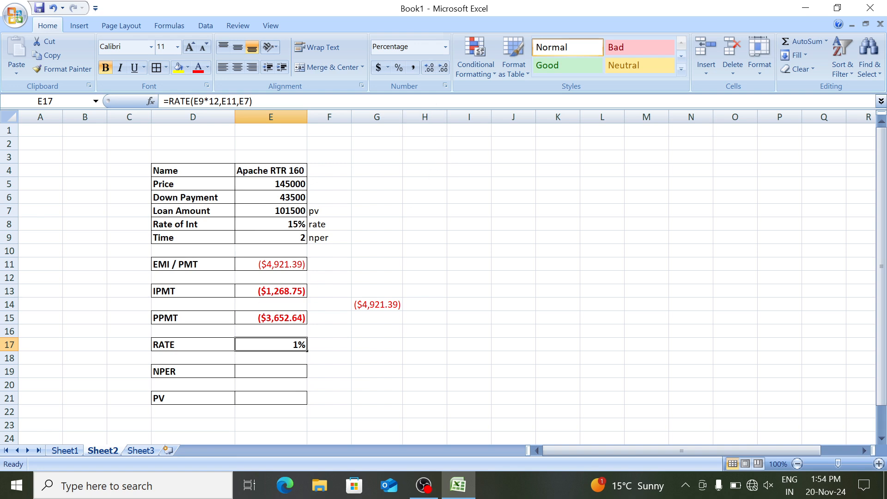
double_click(428, 71)
key("F2")
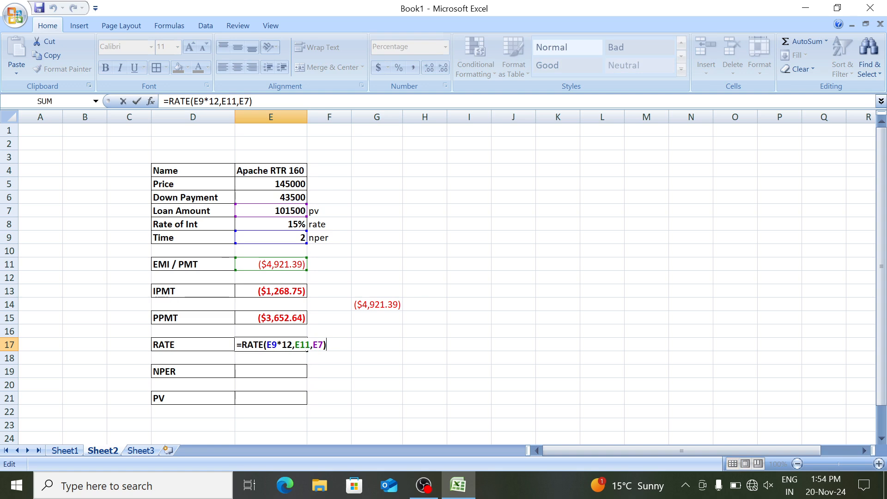
type("*12")
key("Return")
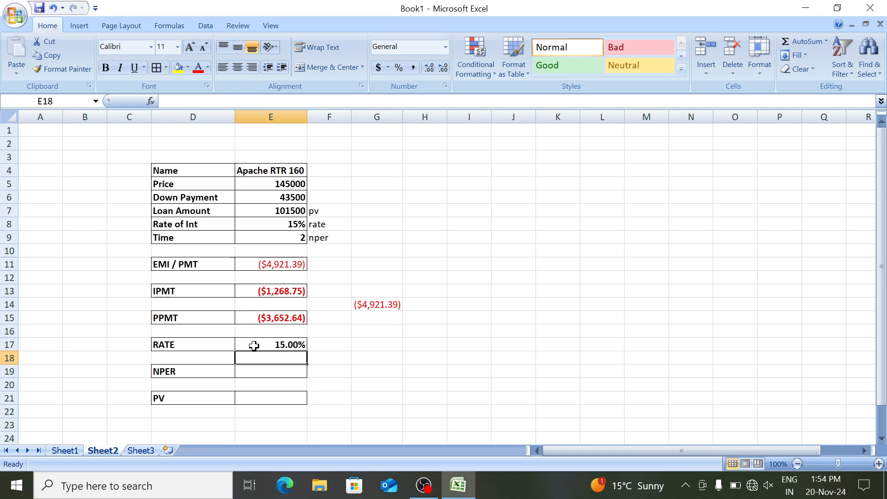
left_click(254, 345)
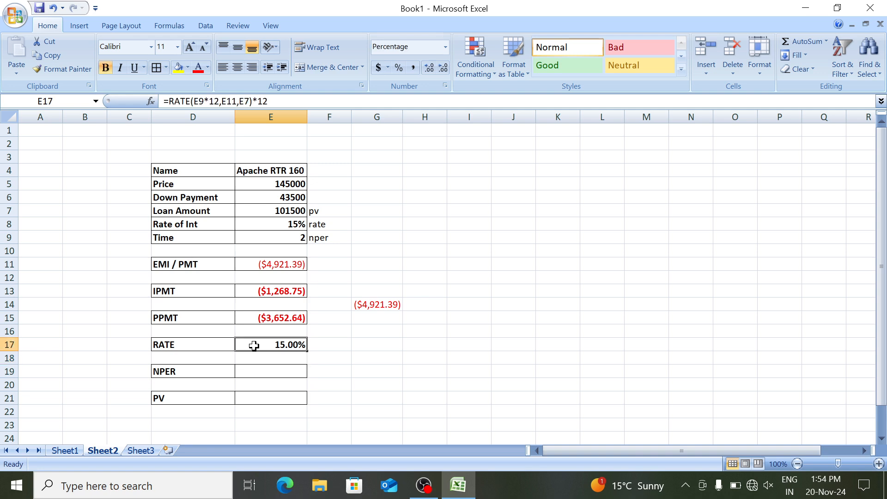
Calculate the number of monthly payments in the NPER cell E19 with the formula =NPER(E8/12,E11,E7).
key("Return")
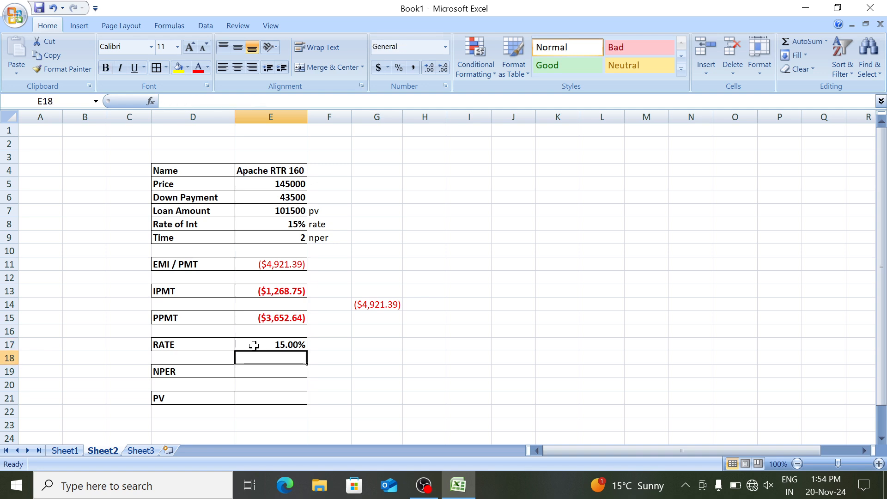
key("Down")
type("=n")
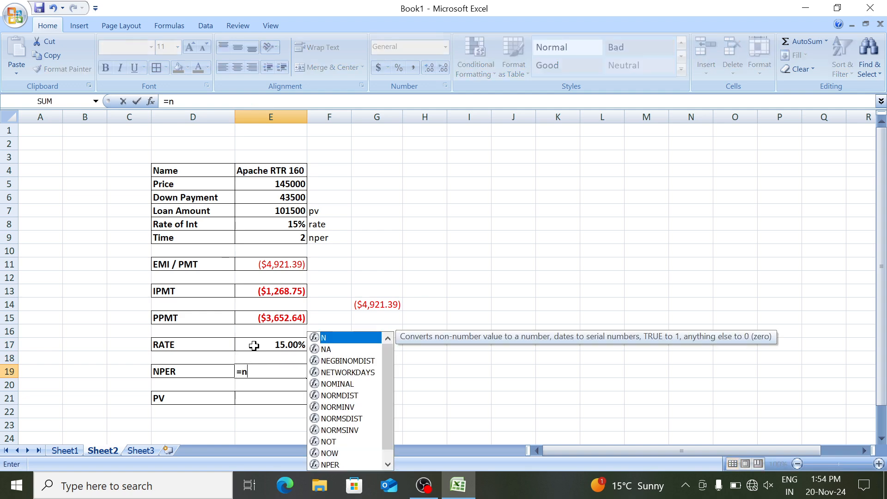
type("p")
key("Tab")
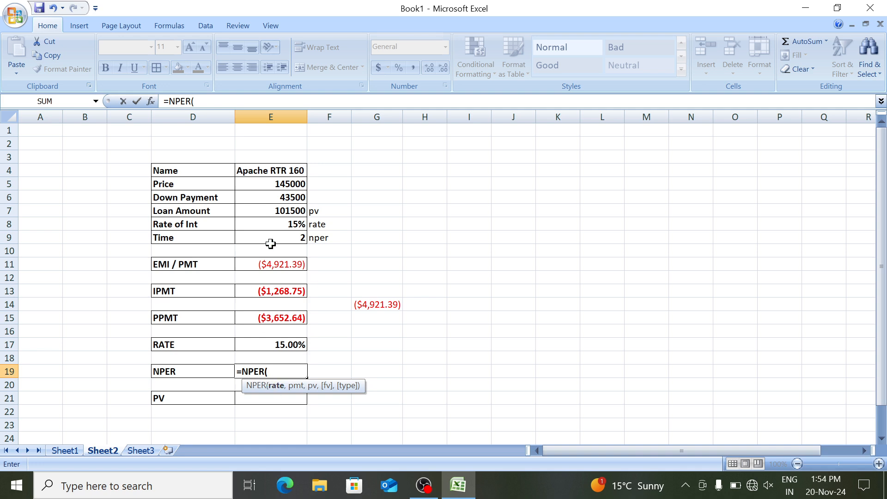
left_click(260, 223)
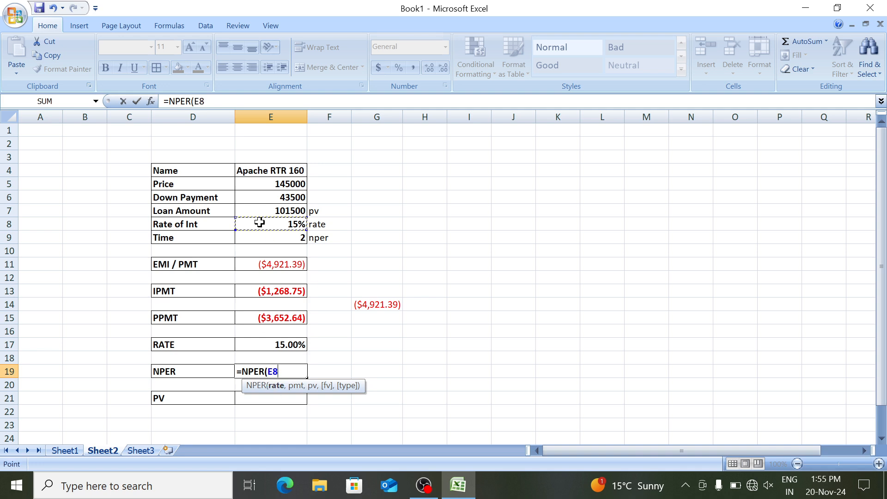
type("/12,")
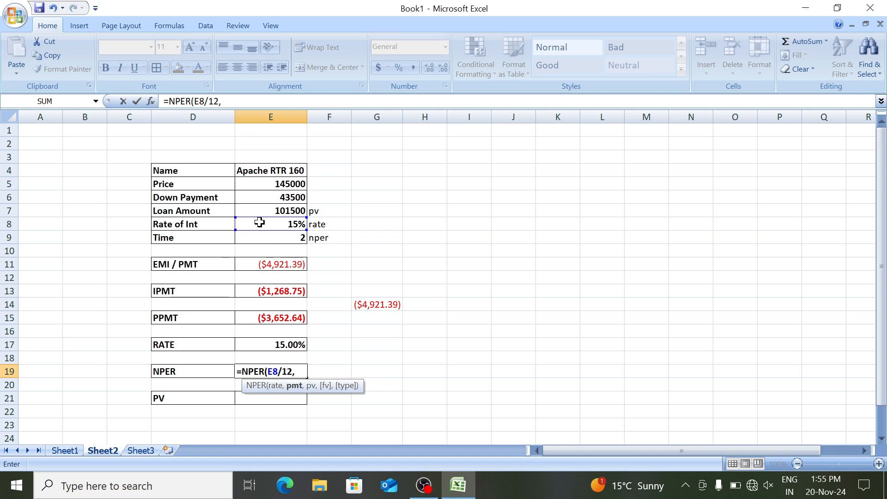
left_click(289, 262)
type(",")
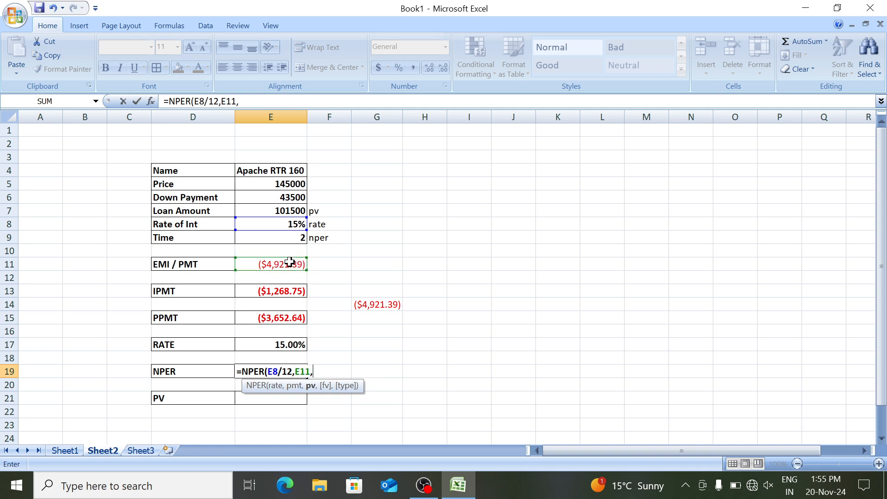
left_click(268, 210)
type(")")
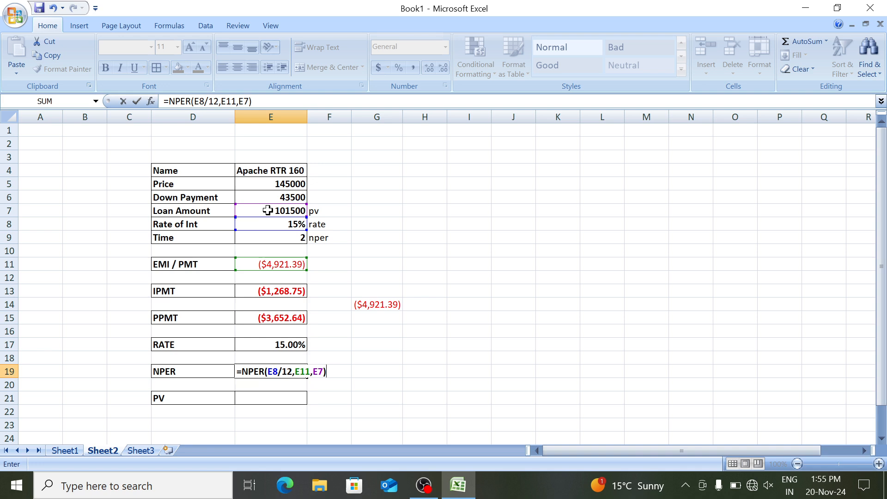
key("Return")
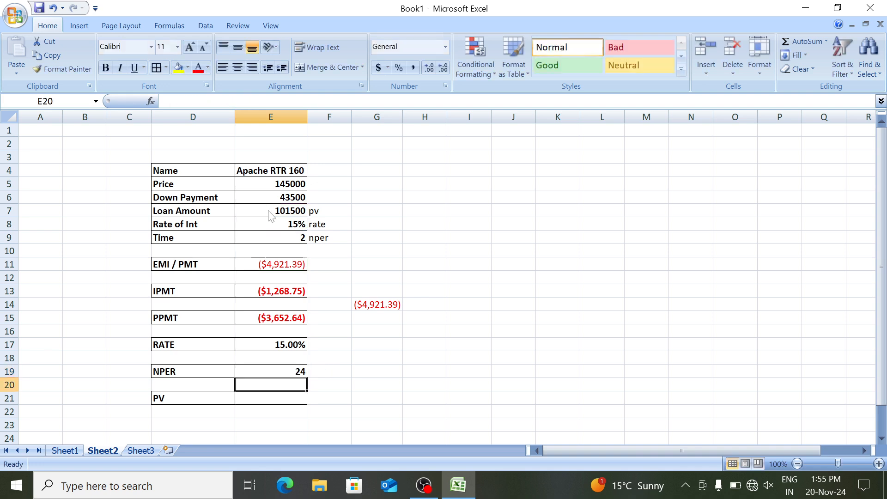
Compare the NPER result with the Time row, and convert E19 to years with =NPER(E8/12,E11,E7)/12.
key("Up")
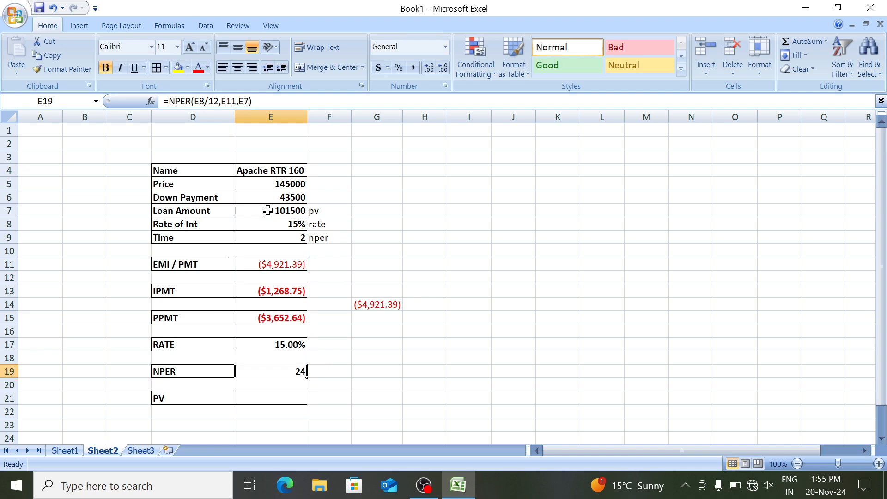
left_click(283, 237)
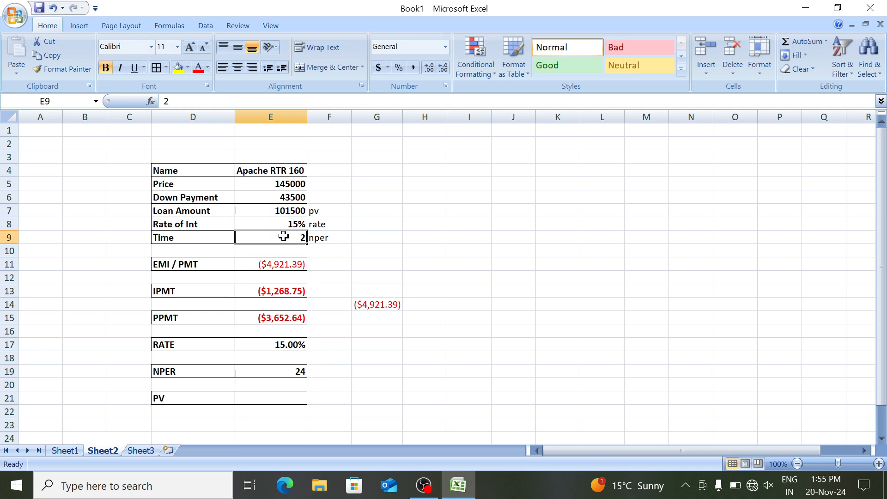
left_click(219, 237, "shift")
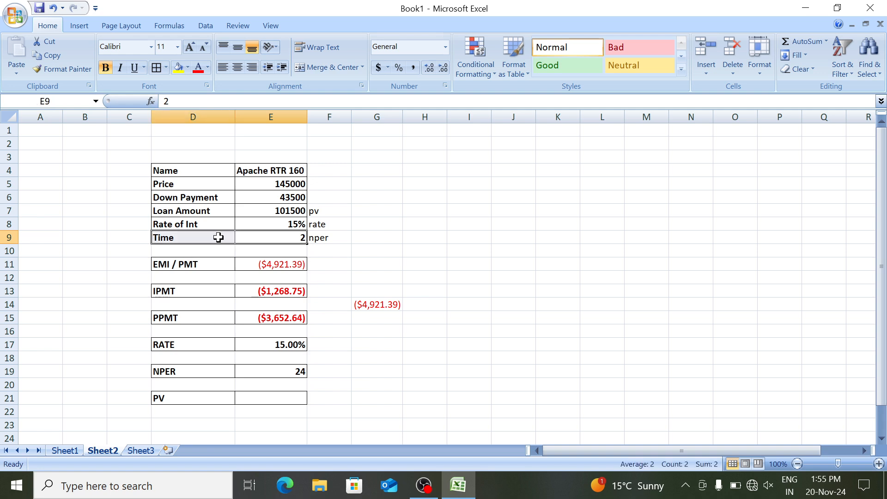
left_click(278, 367)
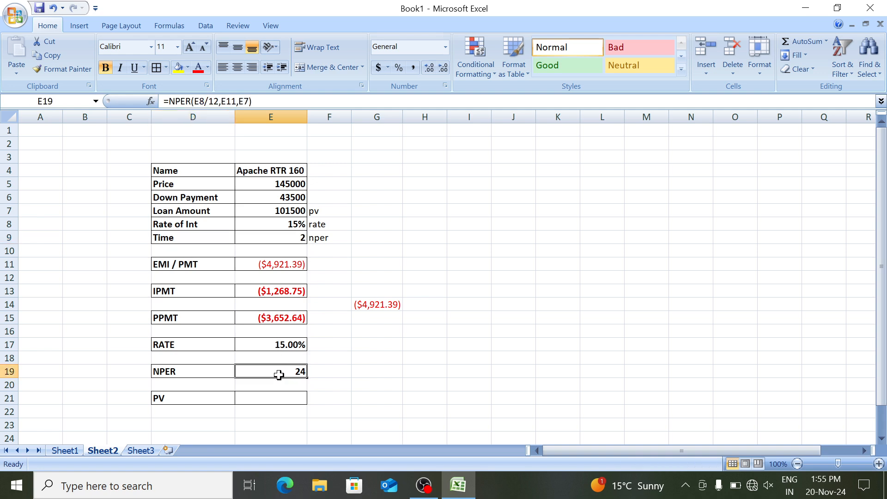
key("F2")
type("/12")
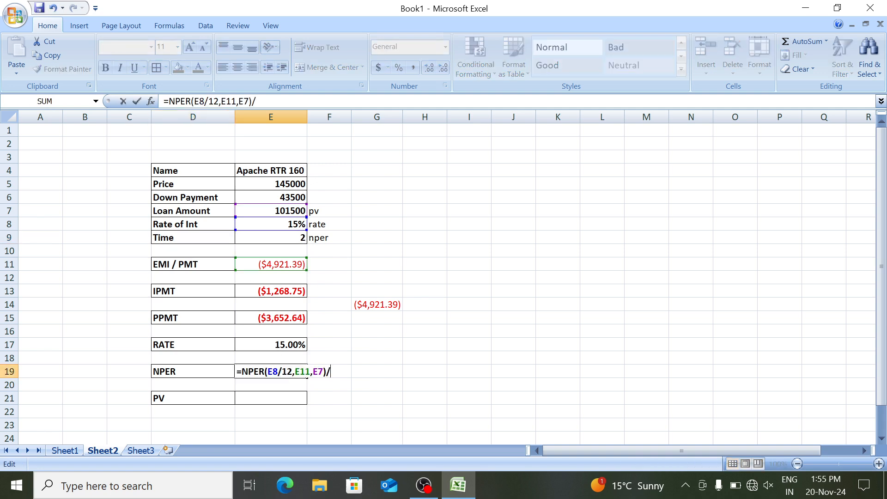
key("Return")
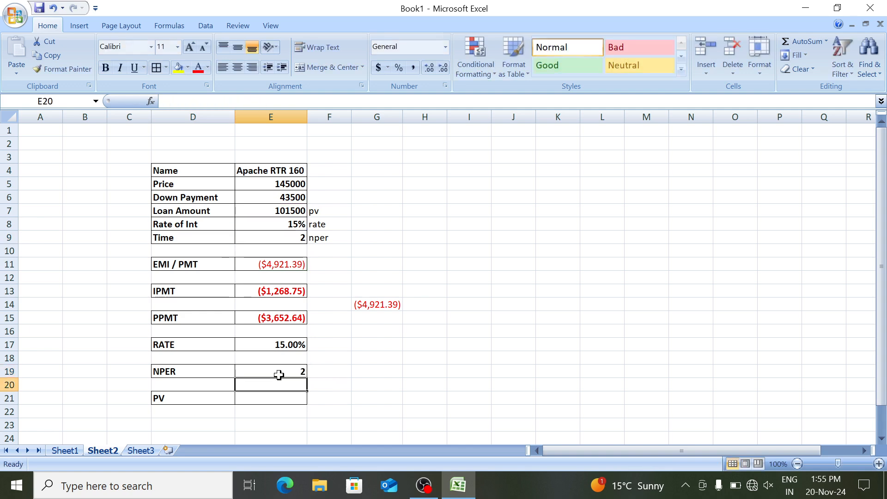
Calculate the loan's present value in the PV cell E21 with the formula =PV(E8/12,E9*12,E11).
key("Return")
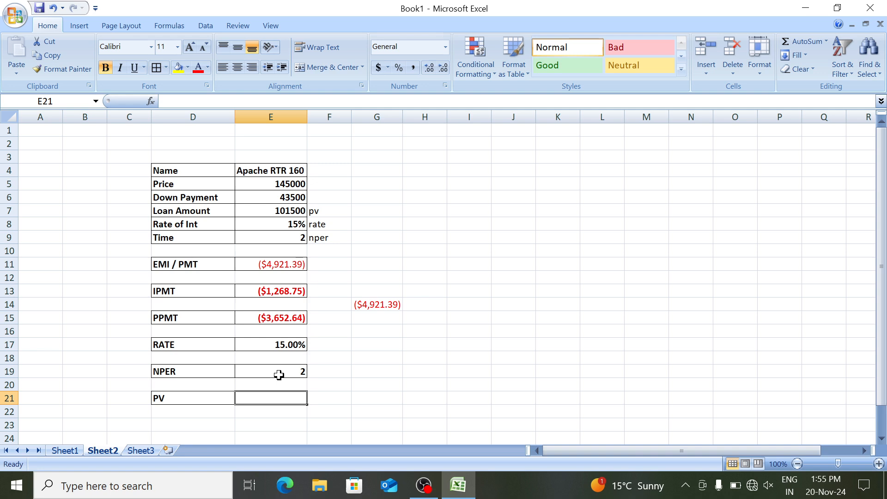
type("=pv")
key("Tab")
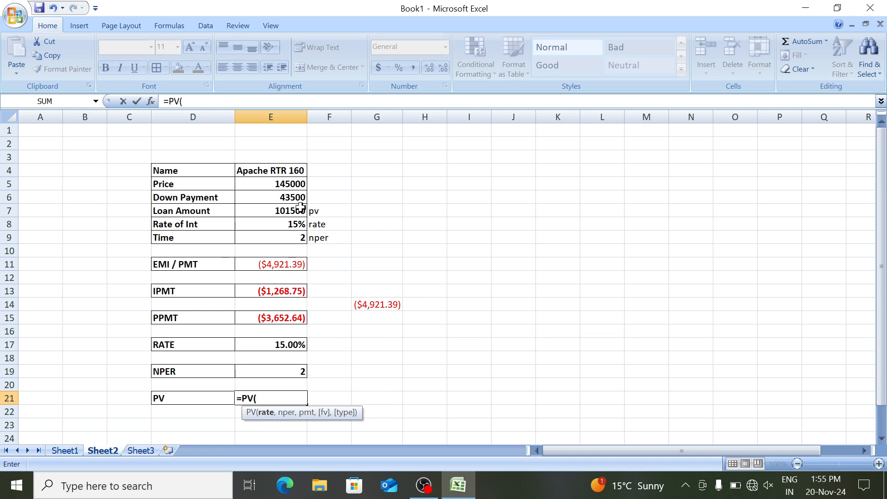
left_click(279, 226)
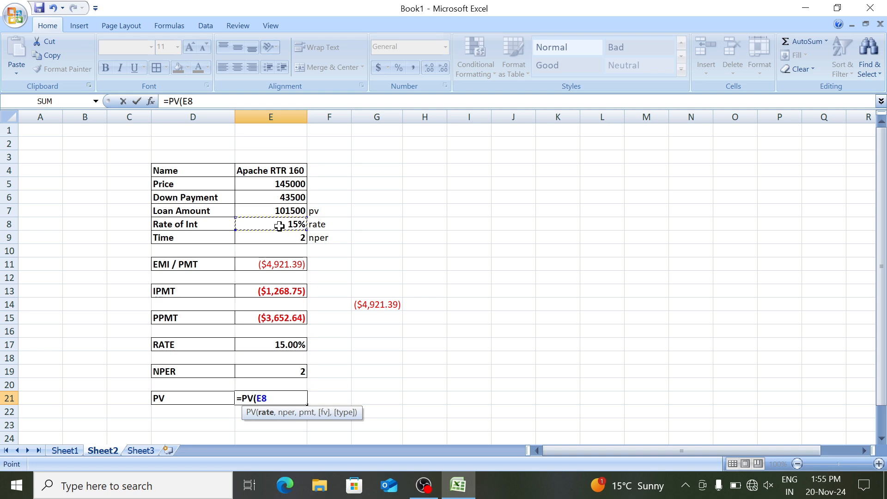
type("/12,")
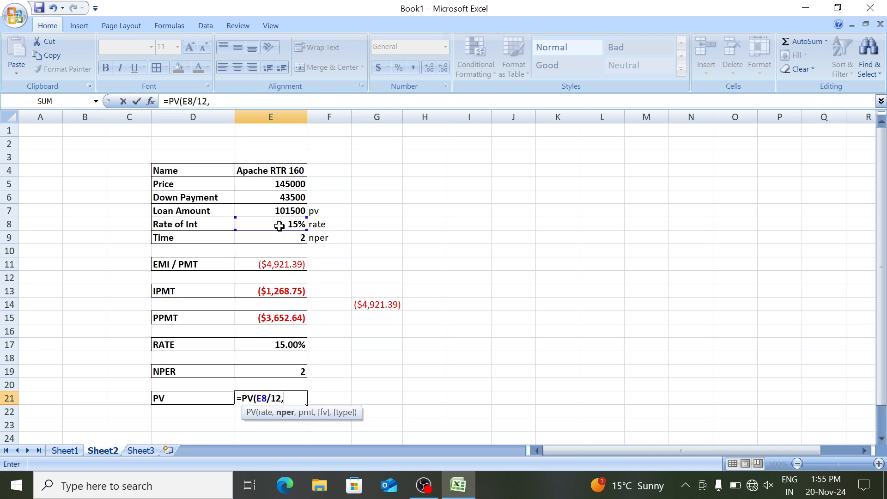
left_click(284, 236)
type("*")
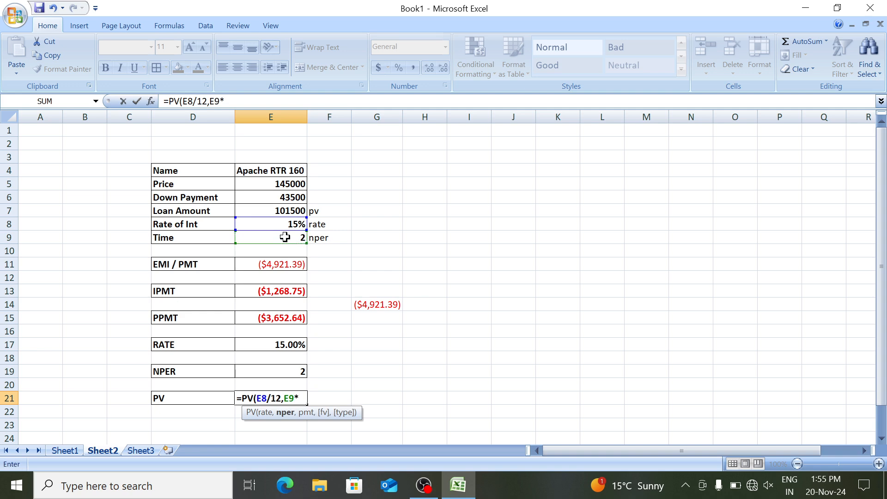
type("12,")
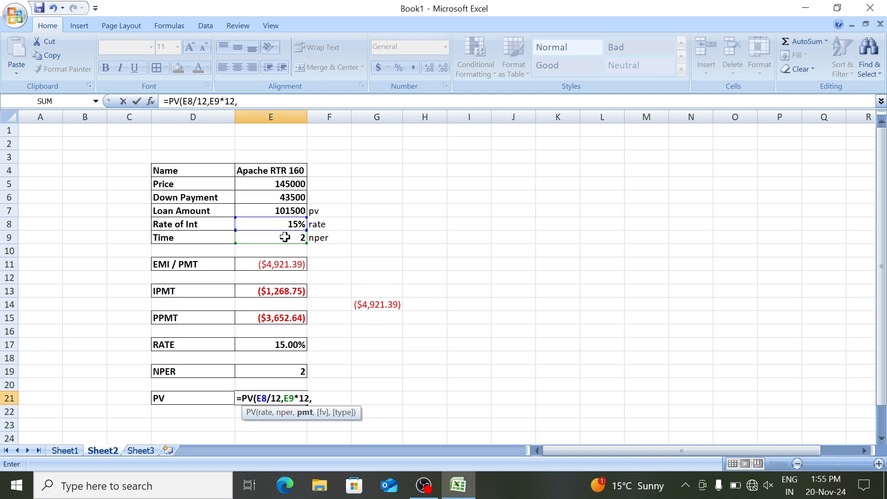
left_click(287, 264)
type(")")
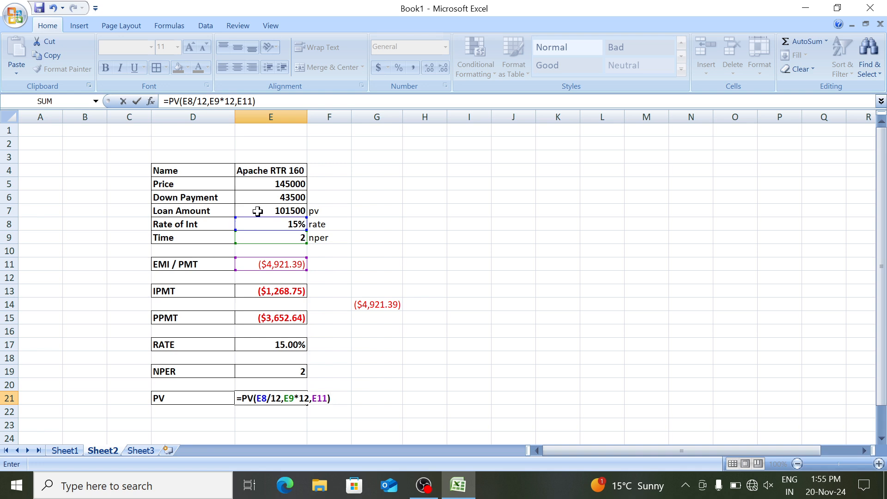
key("Return")
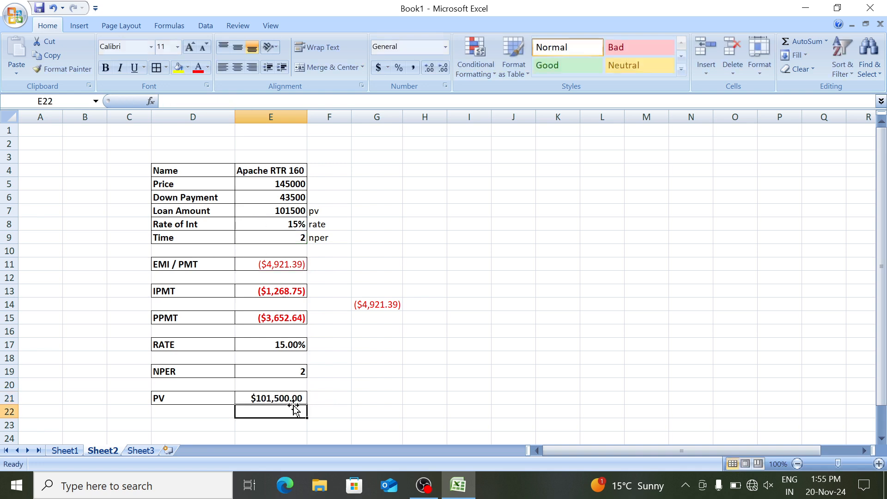
Review the PV formula in E21 and the vehicle loan table from the Name row through the NPER row.
left_click(300, 401)
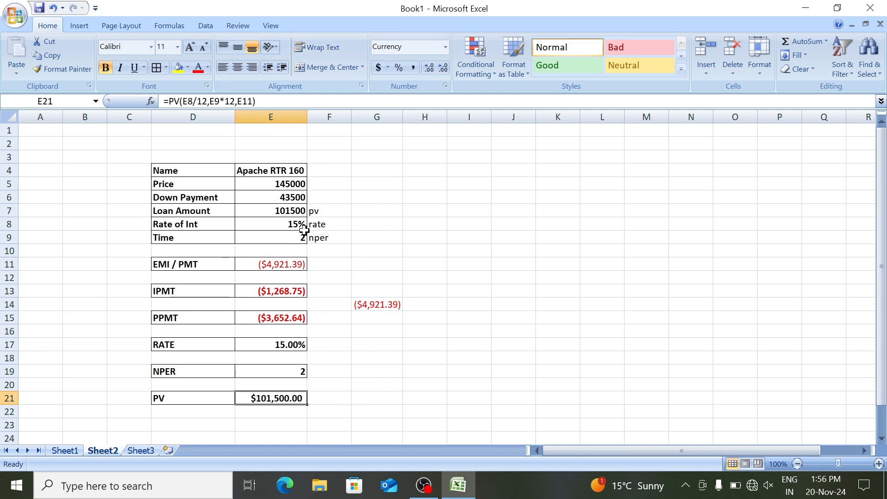
left_click(339, 290)
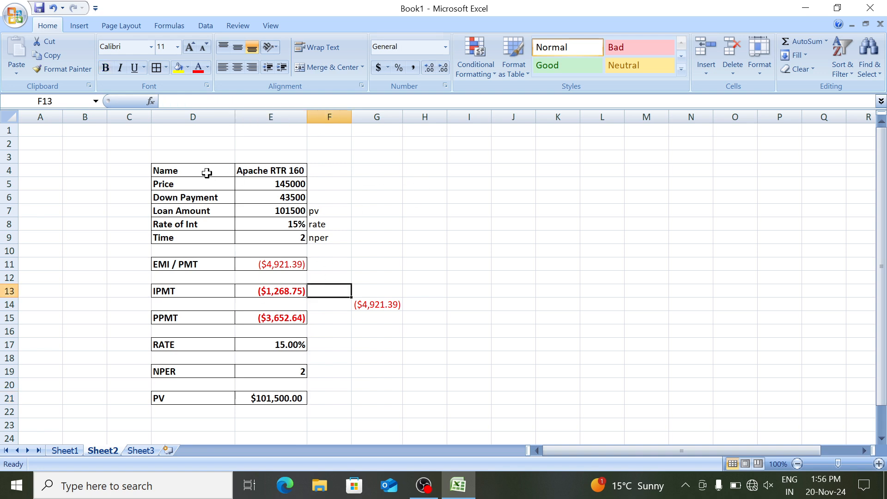
mouse_move(205, 171)
left_mouse_down()
mouse_move(279, 370)
mouse_move(249, 376)
left_mouse_up()
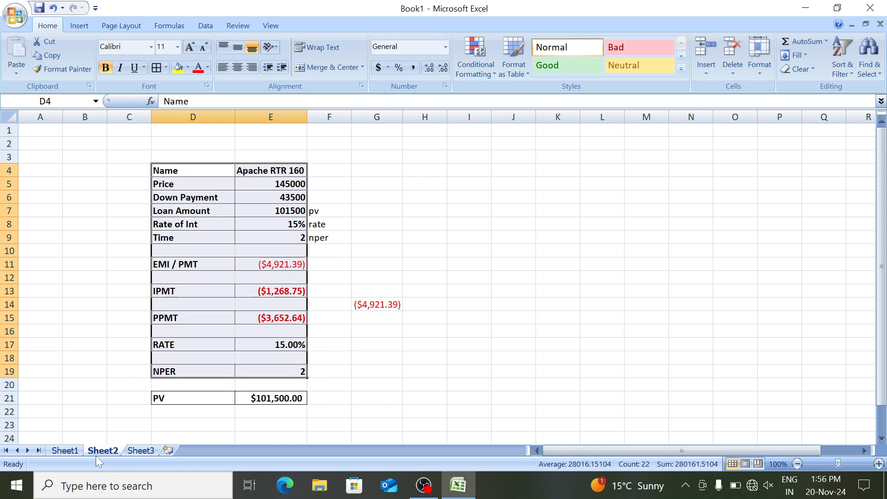
On Sheet1, review the REALME loan's EMI row and add the label "Total Paid" in H13.
left_click(65, 450)
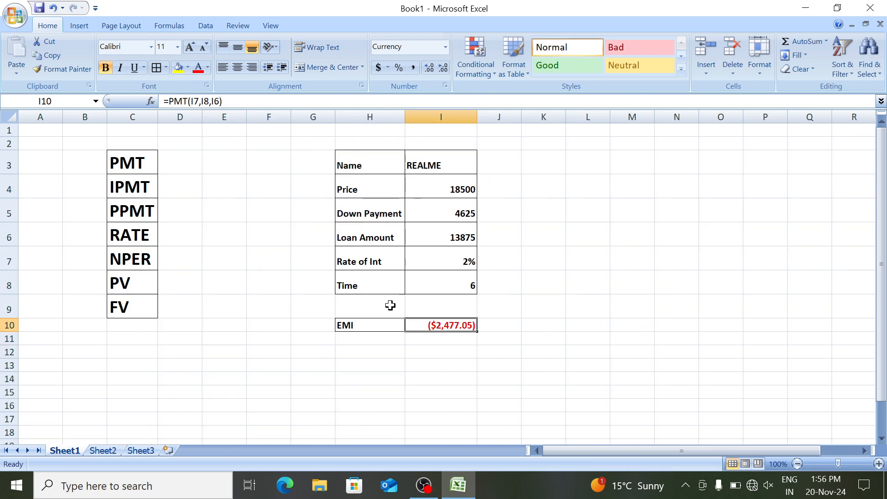
left_click_drag(395, 328, 426, 325)
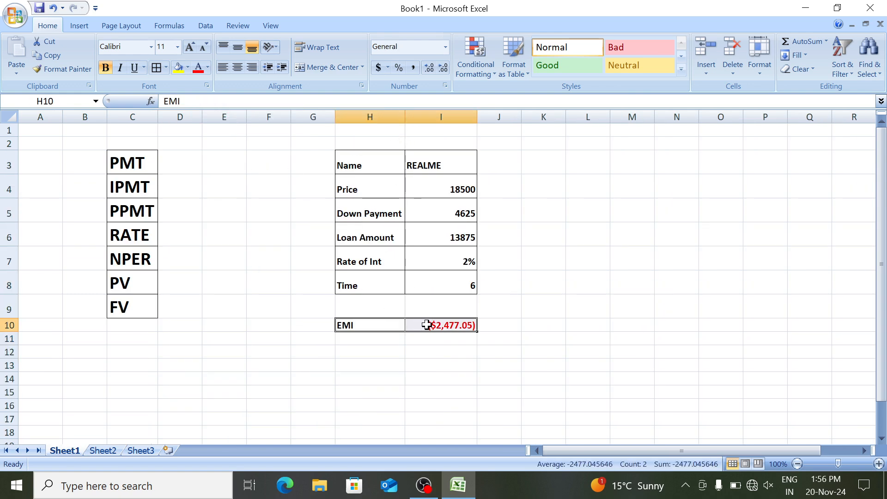
left_click(368, 362)
type("to")
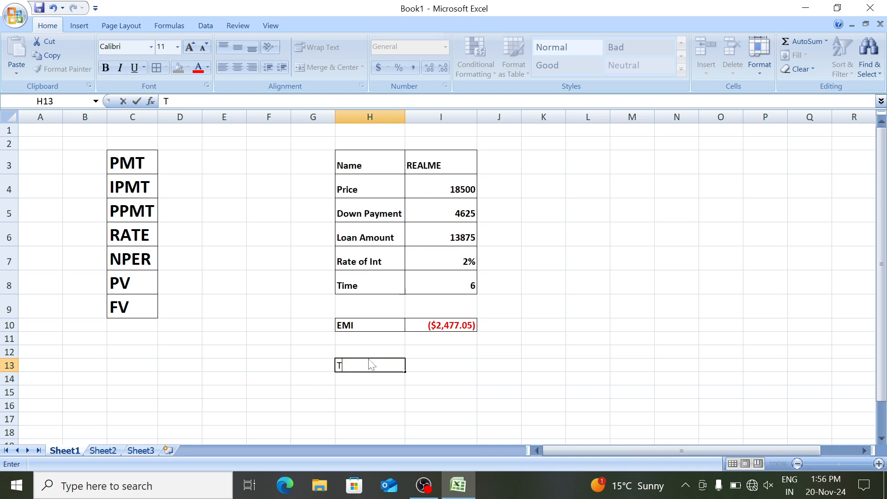
type("otal Paid")
key("Tab")
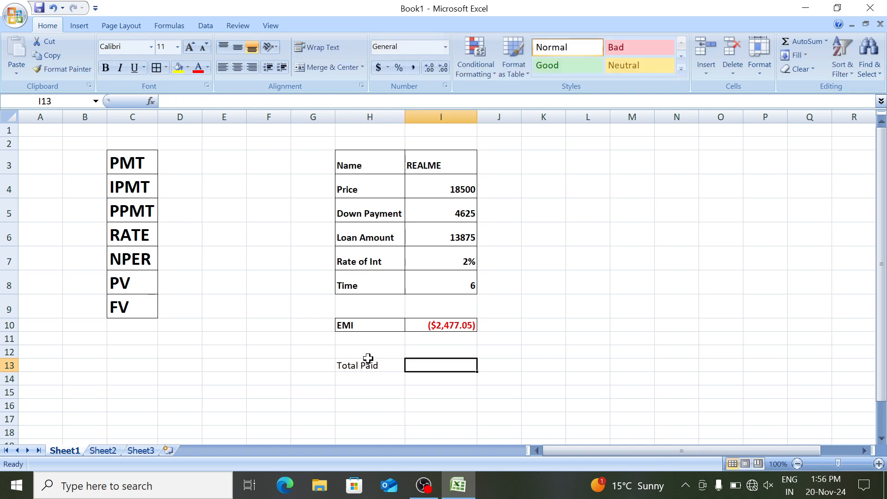
Calculate the total paid over six installments in I13 with the formula =I10*6.
type("=")
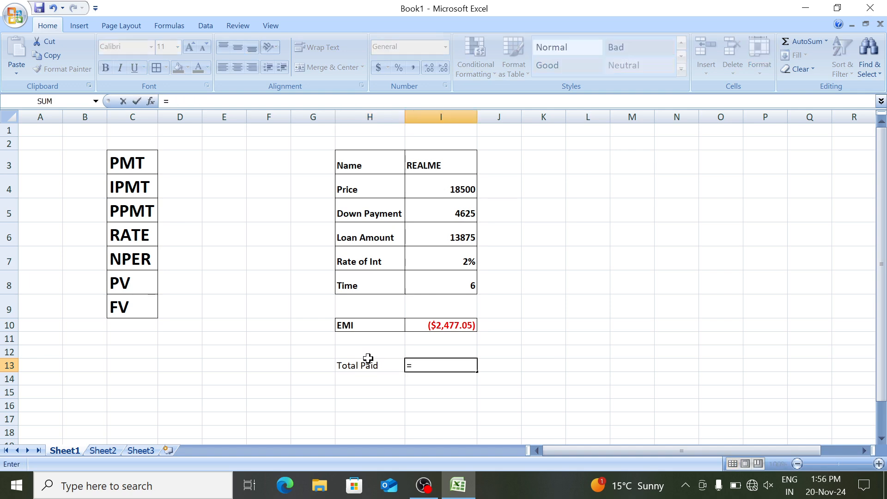
left_click(422, 323)
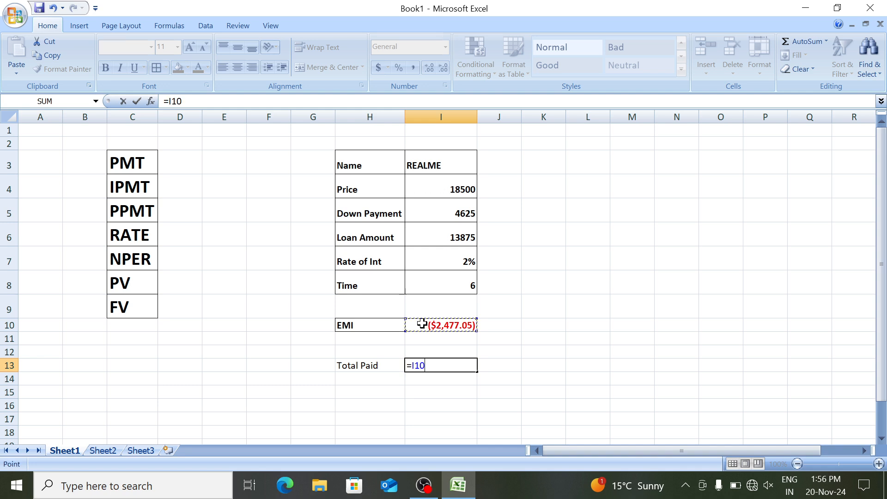
type("*")
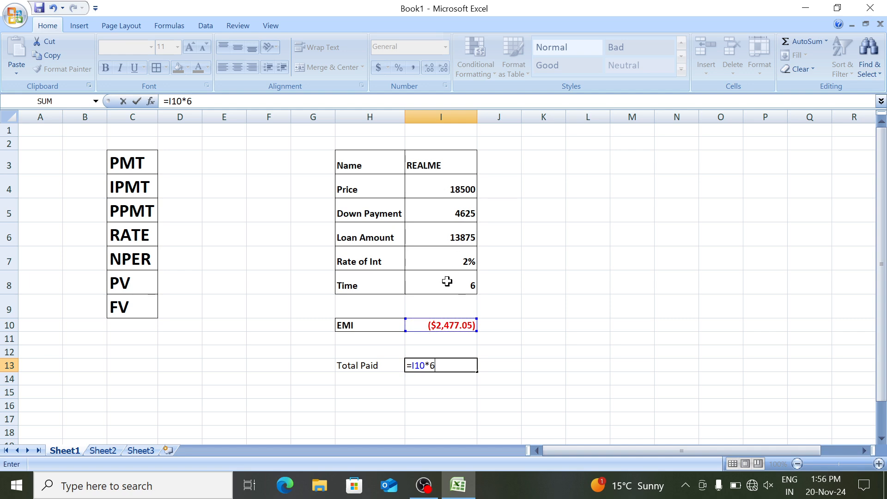
key("Return")
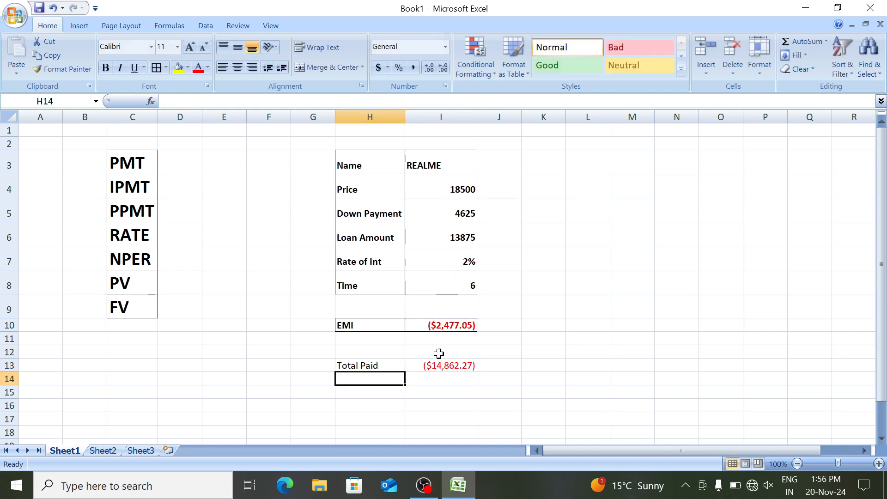
left_click(415, 365)
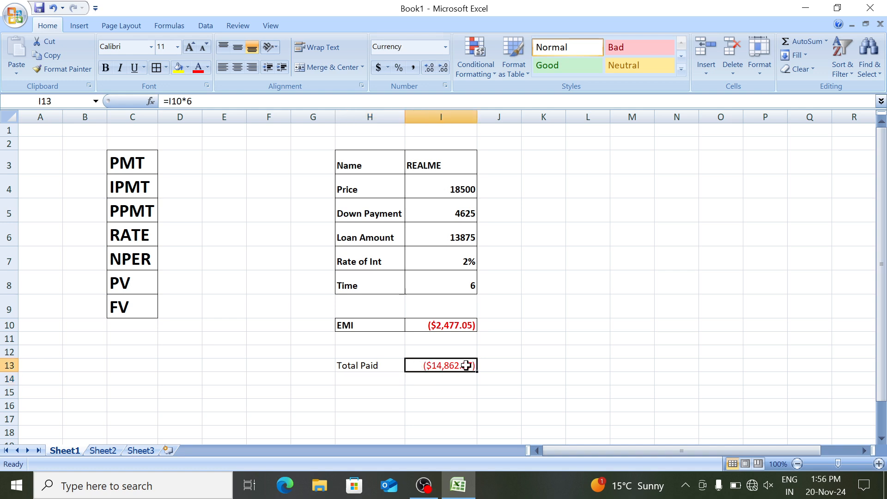
Add the label "Only Intrest" in H15, two rows below the Total Paid label.
left_click(371, 400)
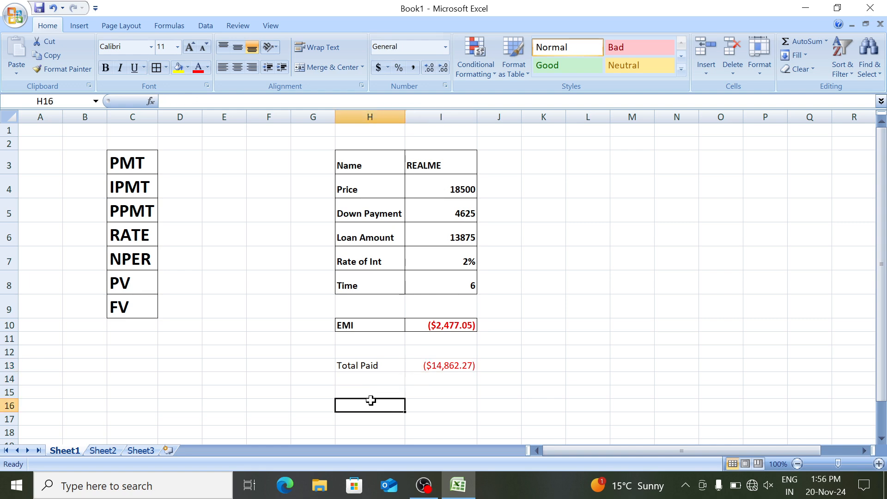
key("Up")
type("O")
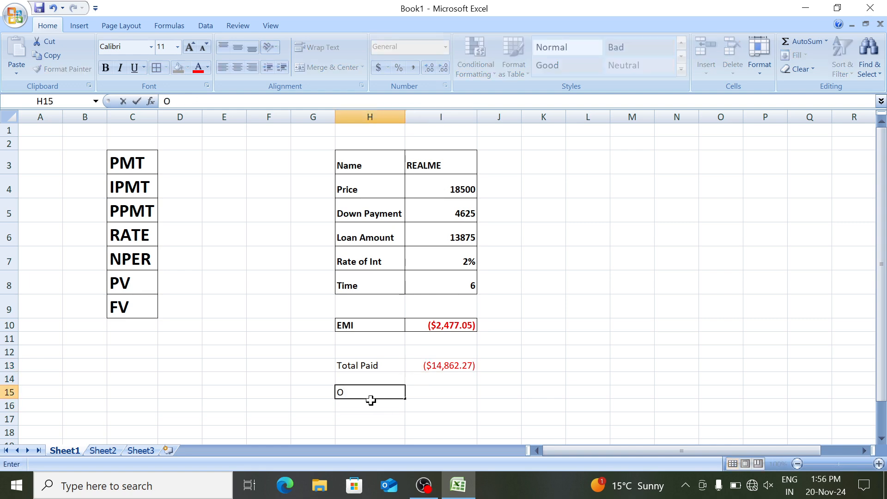
type("nly Intrest")
key("Tab")
Calculate the interest portion in I15 by subtracting the loan amount from the total paid with =14862.27-I6.
type("=")
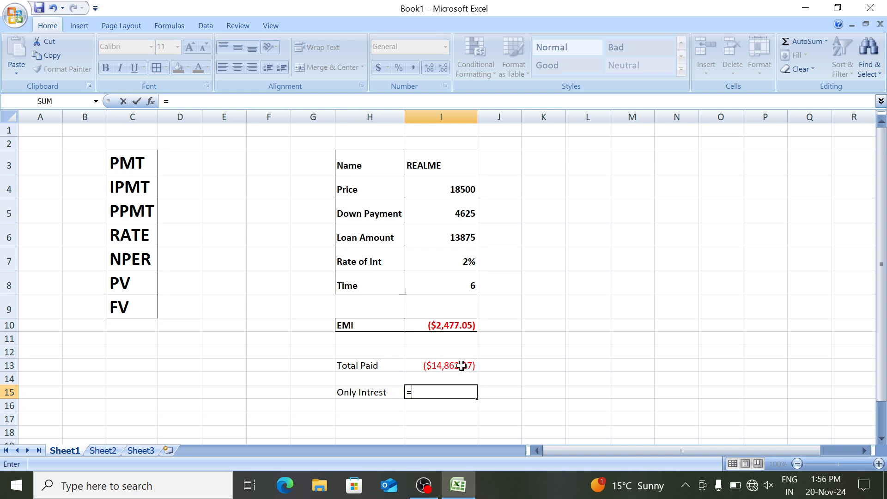
type("14862.27-")
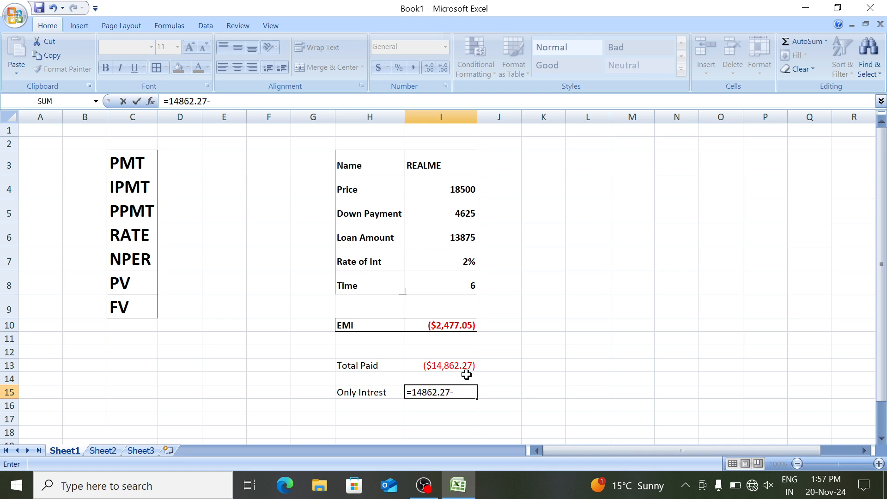
left_click(432, 235)
key("Return")
key("Up")
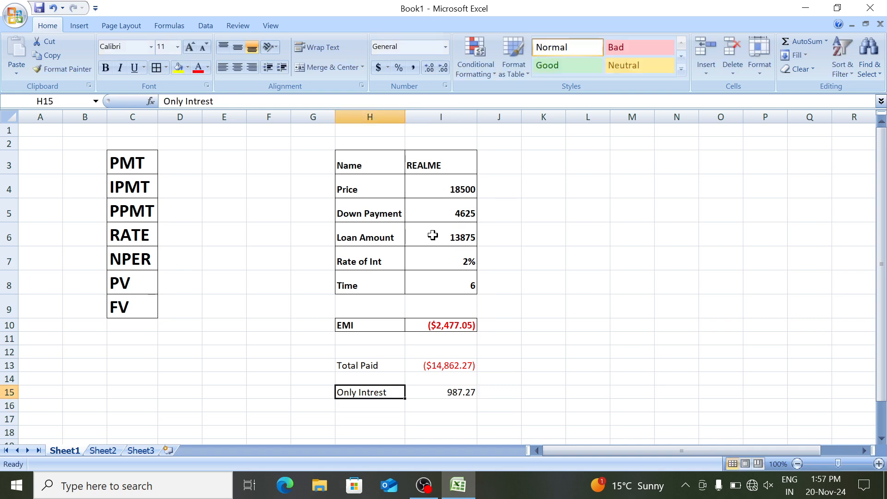
Apply all borders and bold formatting to the Only Intrest row, H15:I15.
key("shift+Right")
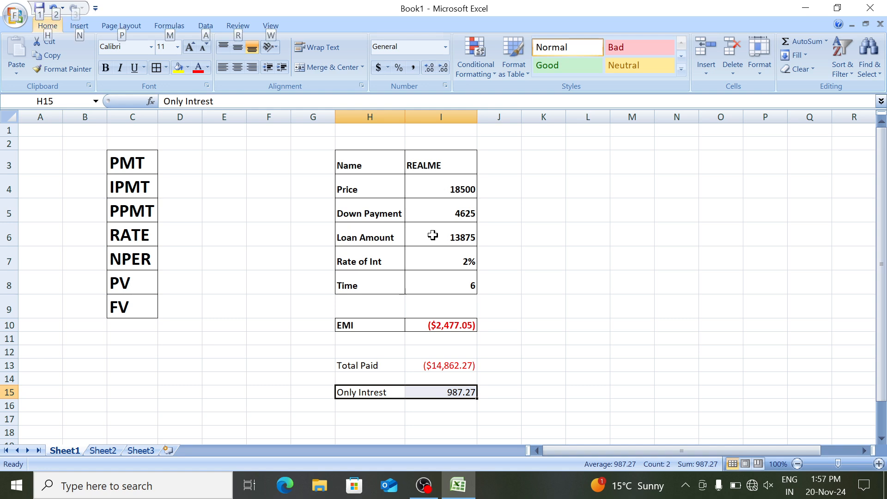
key("ctrl+b")
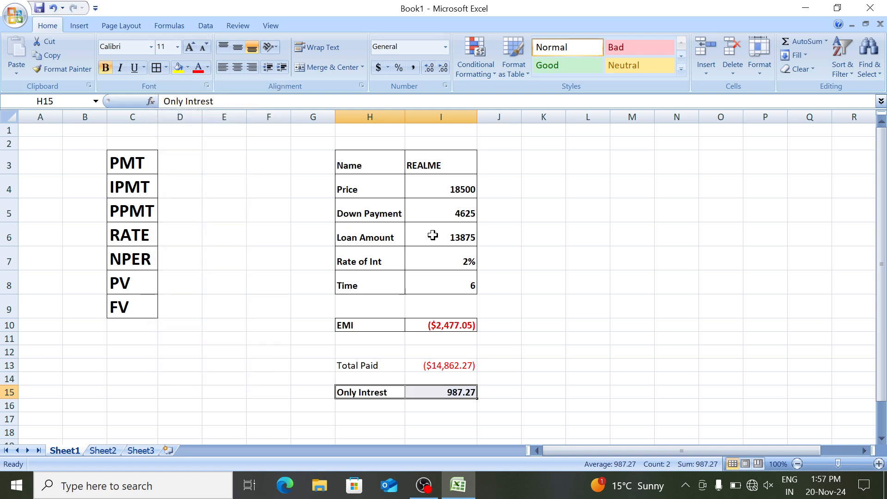
Enter the column headings month, ipmt, ppmt and emi in cells L3 to O3.
key("Up")
key("Up")
key("Up")
key("Up")
key("Up")
key("Up")
key("Up")
key("Up")
key("Up")
key("Up")
key("Up")
key("Up")
key("Up")
key("Up")
key("Right")
key("Right")
key("Right")
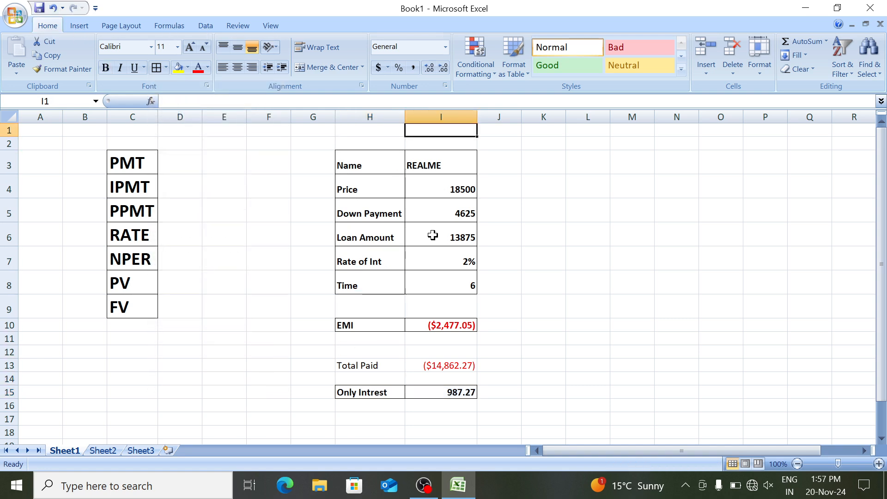
key("Down")
key("Down")
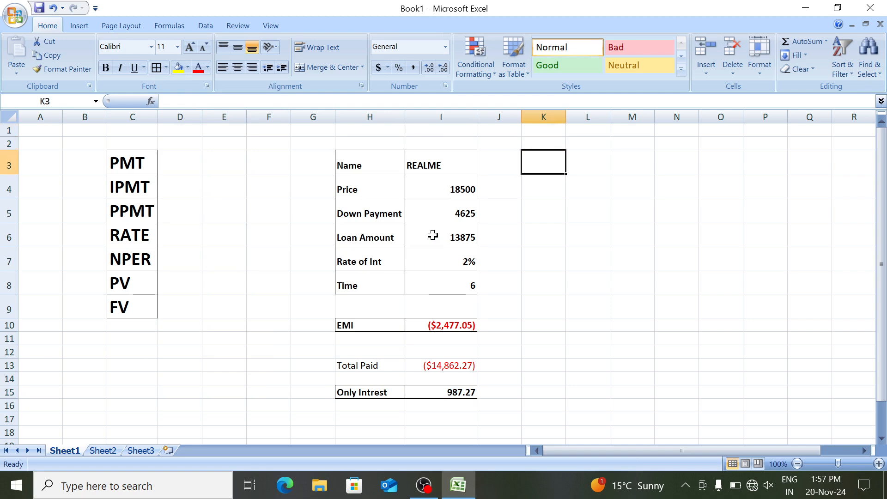
key("Right")
type("mon")
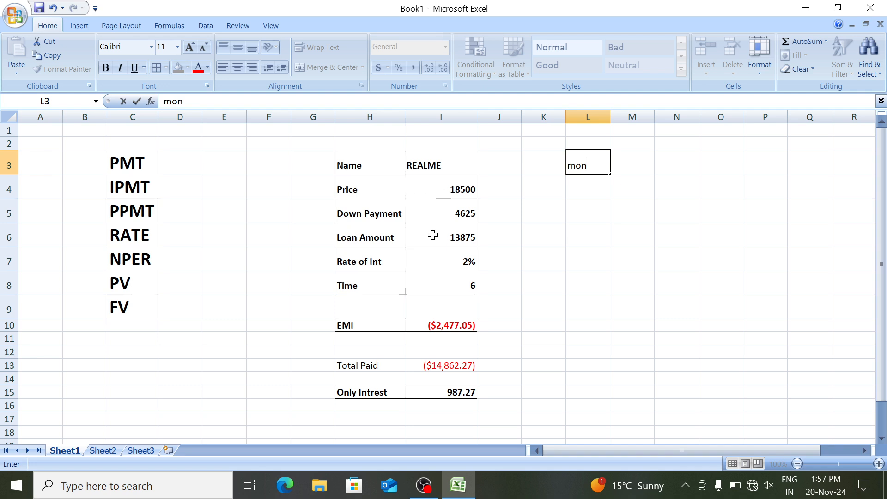
key("Right")
type("i")
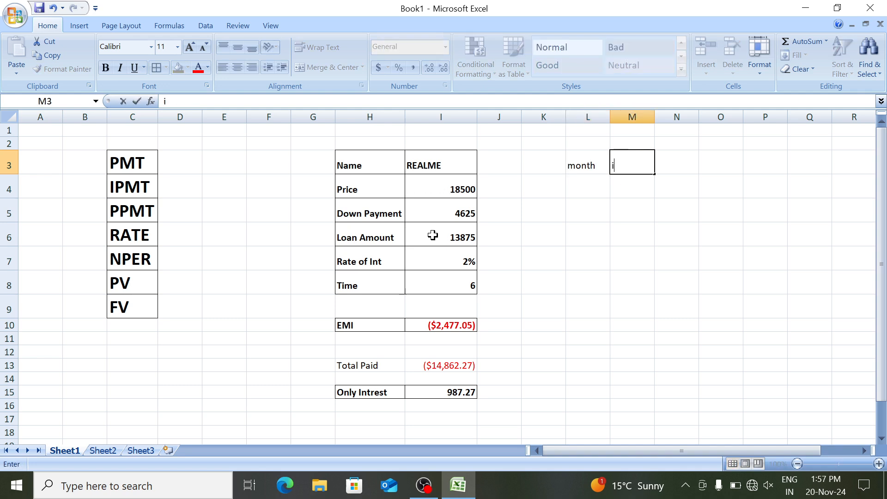
type("pmt")
key("Right")
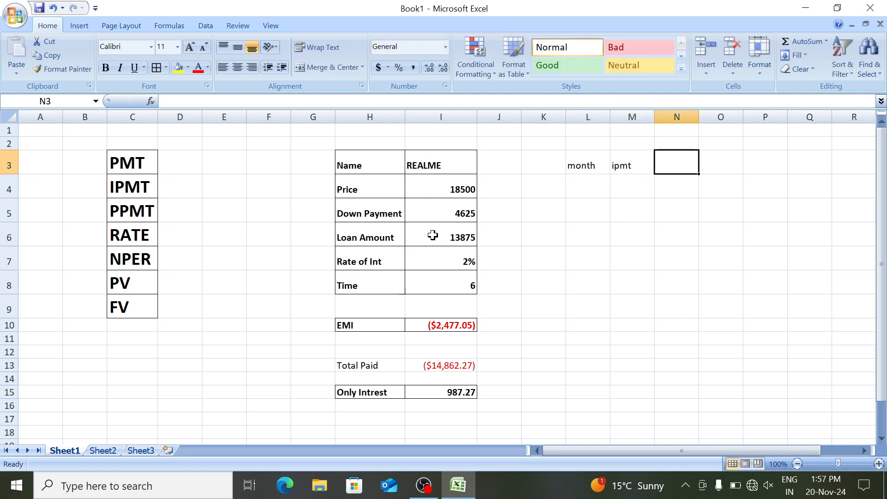
type("ppmt")
key("Right")
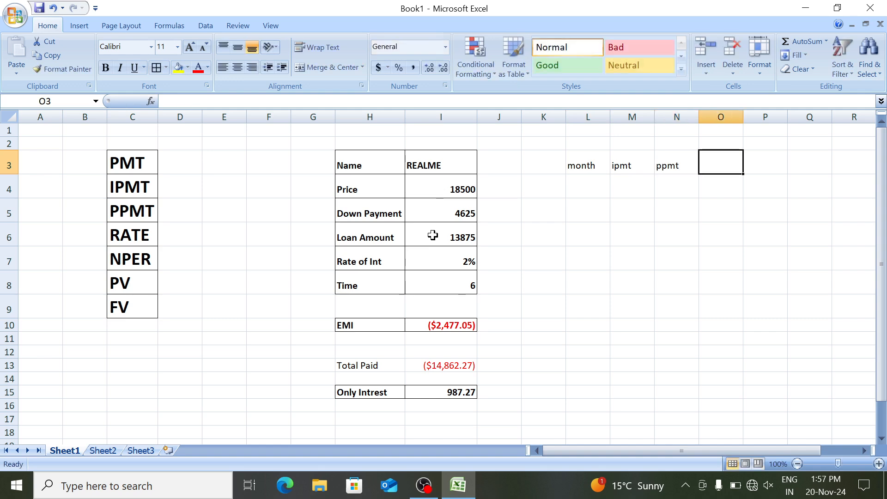
type("emi")
Enter 1 in L4 under the month heading and fill a number series down through L10.
key("Left")
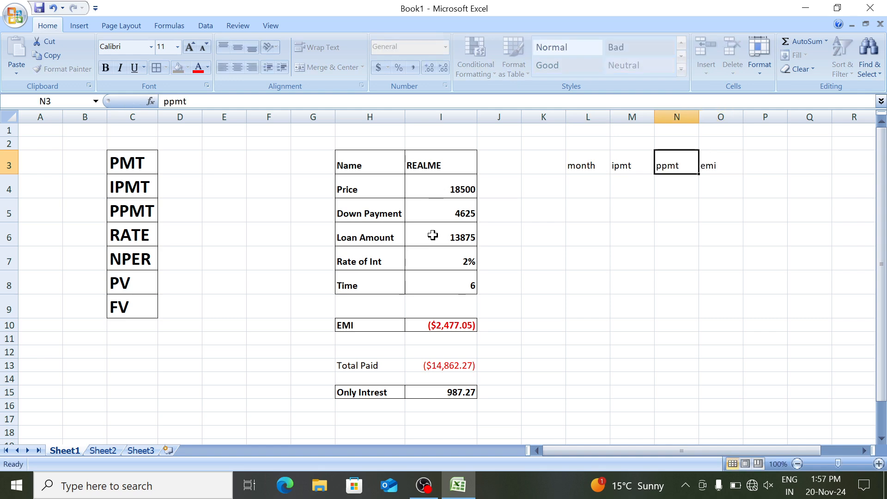
key("Down")
key("Left")
key("Left")
type("1")
key("Return")
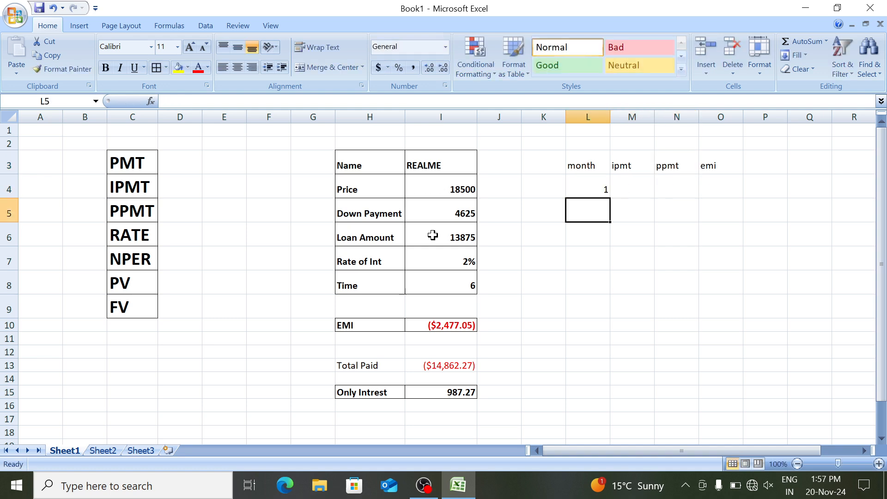
key("Up")
key("shift+Down")
key("shift+Down")
key("shift+Down")
key("shift+Down")
key("shift+Down")
key("shift+Down")
key("shift+Down")
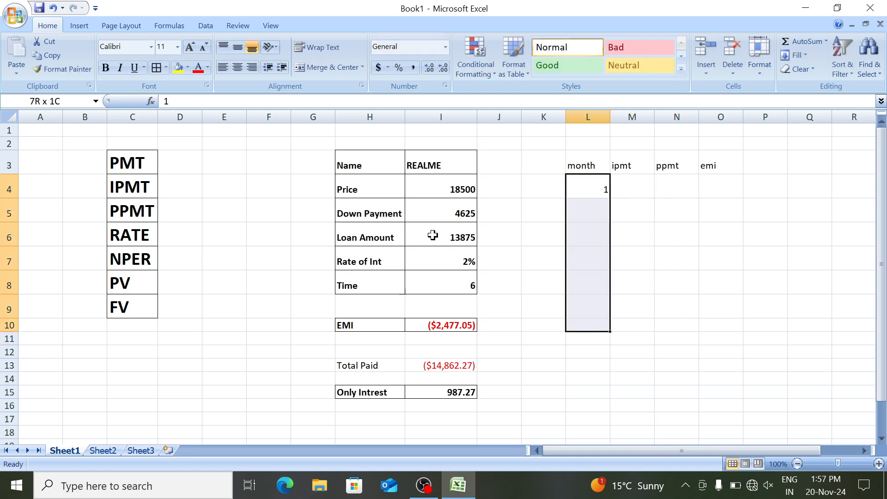
key("alt+h")
key("f")
key("i")
key("s")
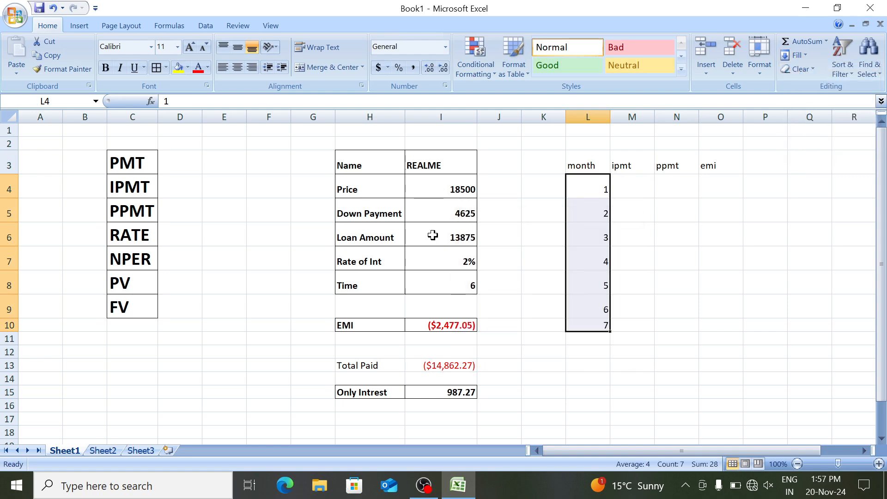
Clear the extra month number 7 from cell L10.
key("Down")
key("Down")
key("Down")
key("Down")
key("Down")
key("Down")
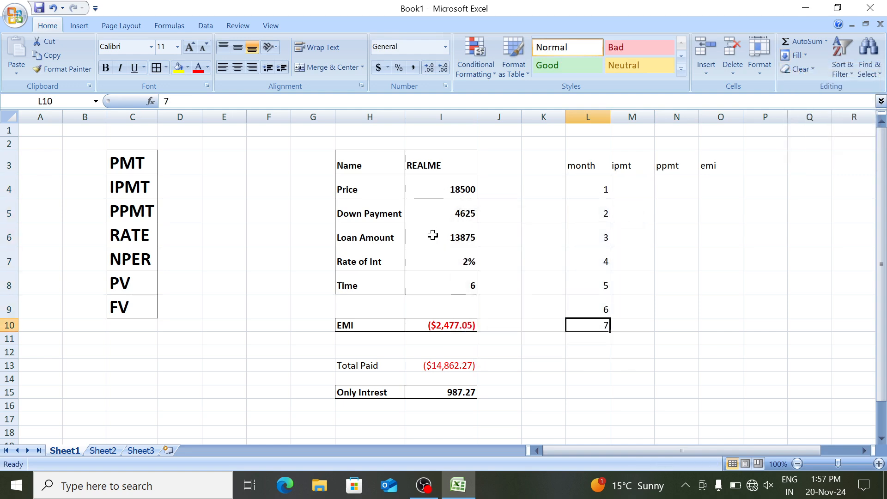
key("Up")
Enter =UPPER(L3) in L1 and fill the formula across to O1.
key("ctrl+Up")
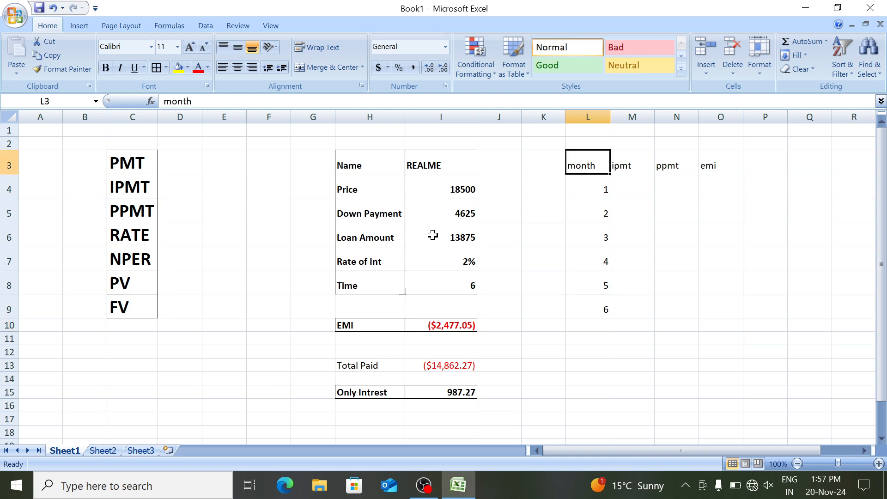
key("ctrl+shift+Right")
key("Up")
key("Up")
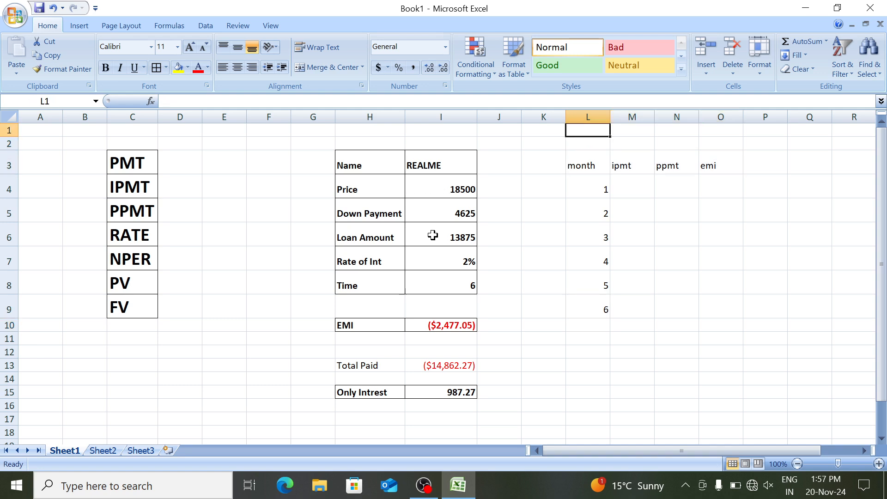
type("=up")
key("Tab")
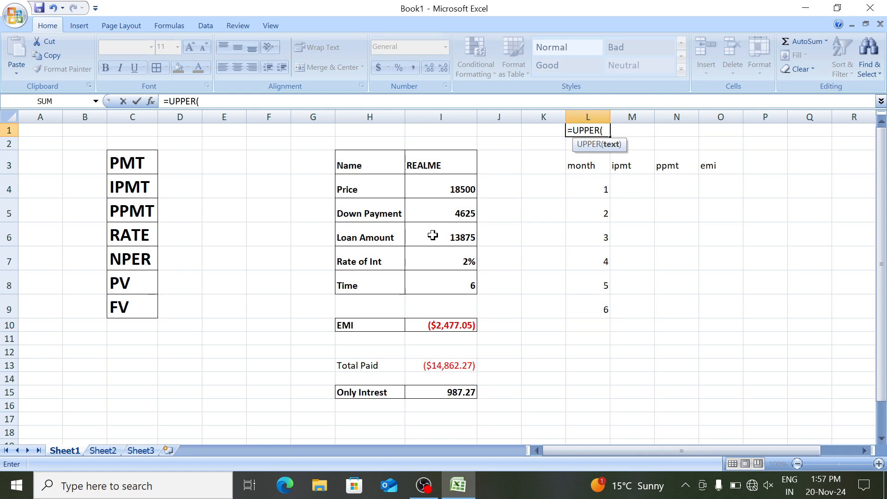
key("Down")
key("Down")
key("Return")
key("Up")
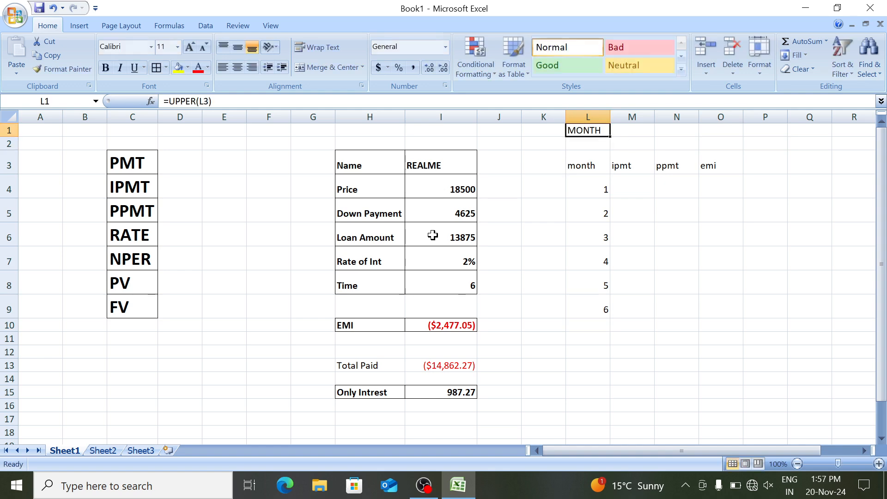
key("shift+Right")
key("shift+Right")
key("shift+Right")
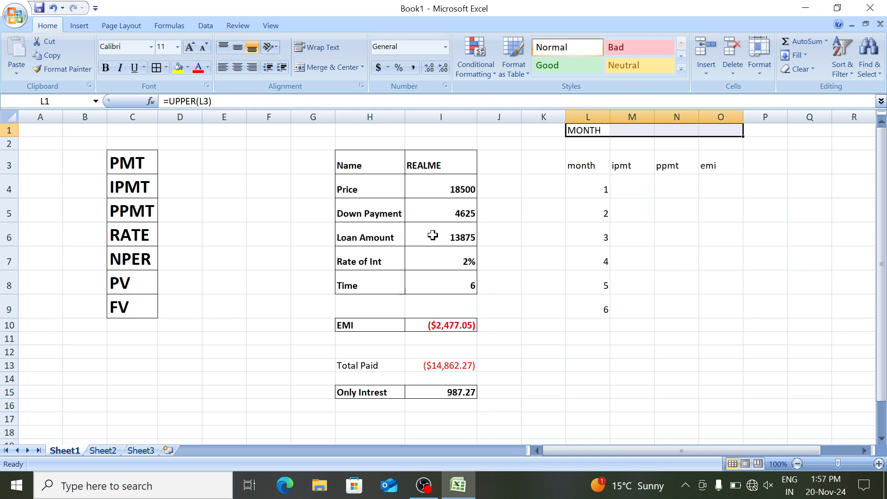
key("ctrl+r")
Copy the uppercase headings in L1:O1 and paste them as values over the original headings in L3:O3.
key("ctrl+c")
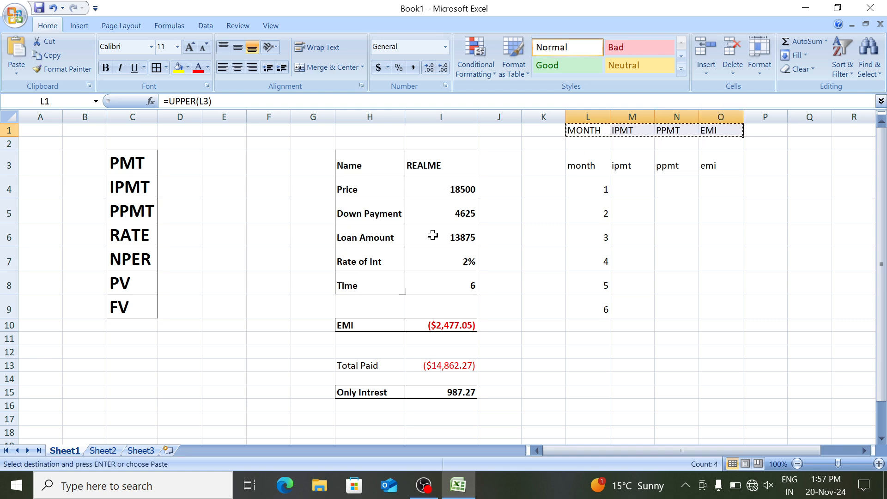
key("Down")
key("Down")
key("alt+h")
key("v")
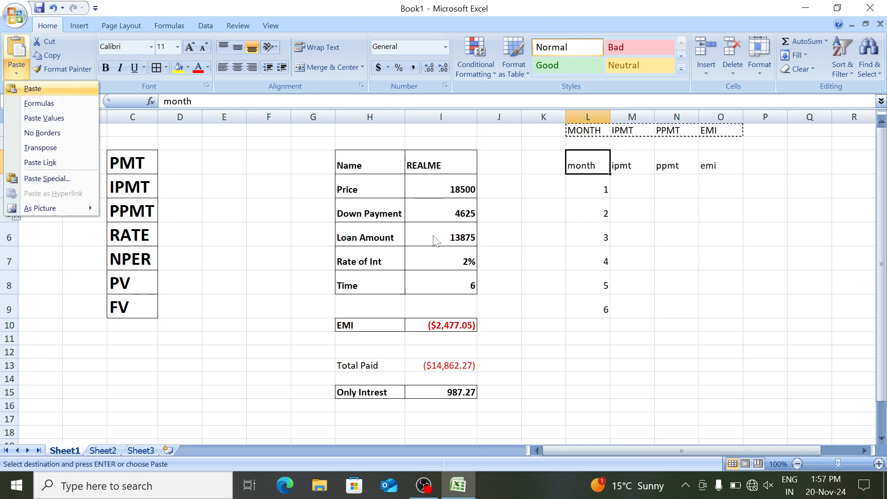
key("v")
Delete the helper UPPER formulas from L1:O1.
key("Up")
key("Up")
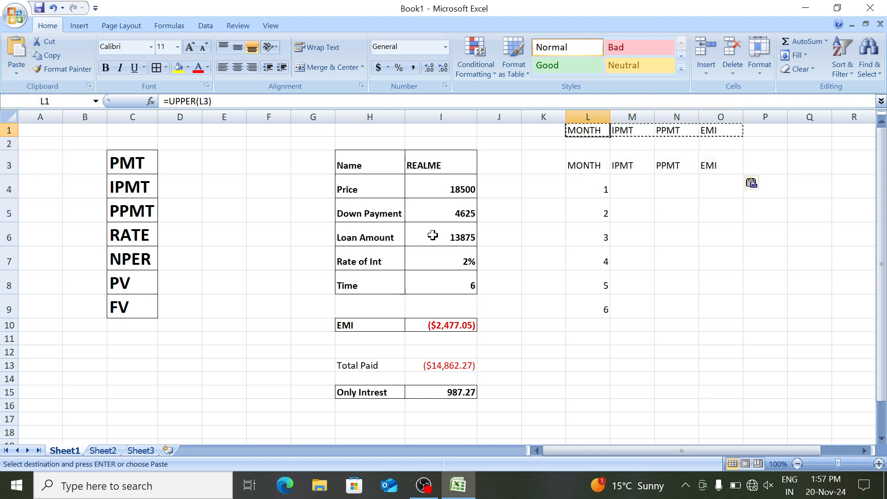
key("shift+Right")
key("shift+Right")
key("shift+Right")
key("Delete")
Apply all borders and bold formatting to the monthly table in L3:O9.
key("Down")
key("Down")
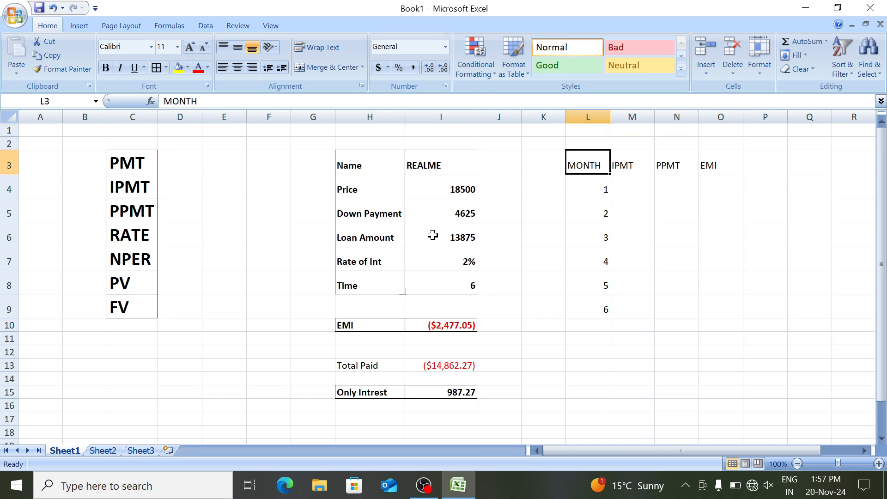
key("ctrl+shift+Down")
key("shift+Right")
key("shift+Right")
key("shift+Right")
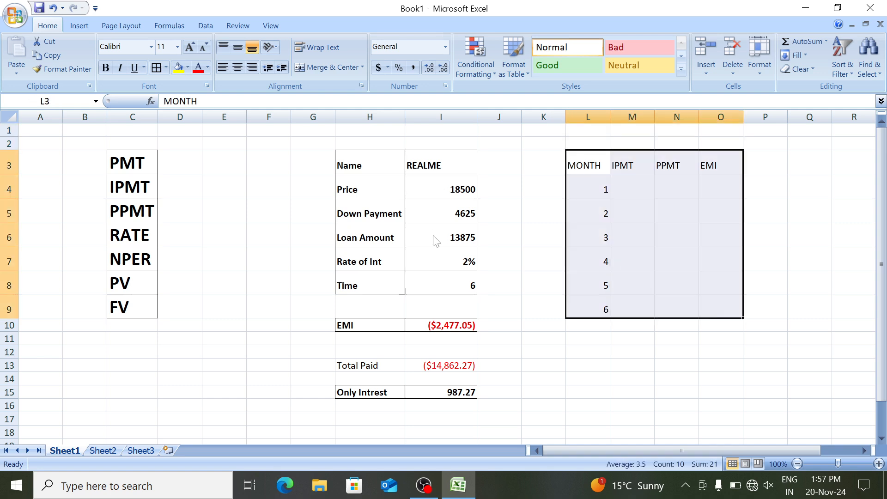
key("alt+h")
key("b")
key("a")
key("ctrl+b")
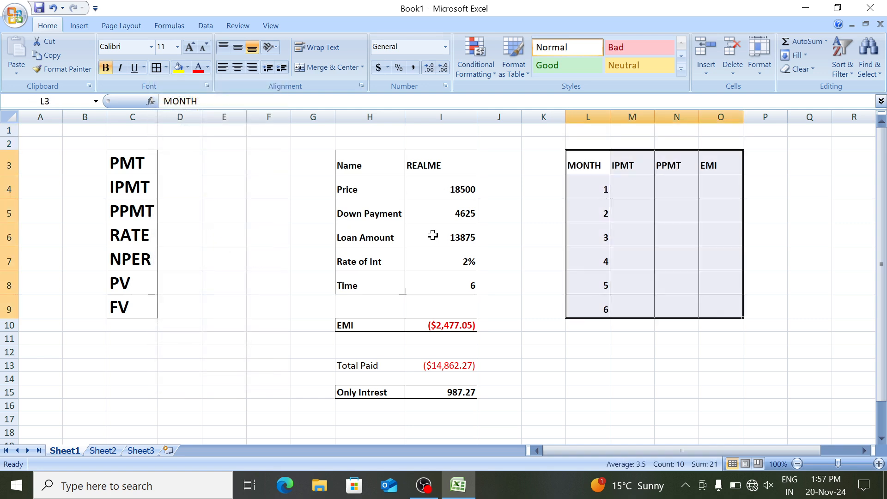
Enter =IPMT($I$7,L4,$I$8,$I$6) in M4 to calculate the first month's interest.
key("Right")
key("Down")
key("Up")
key("Left")
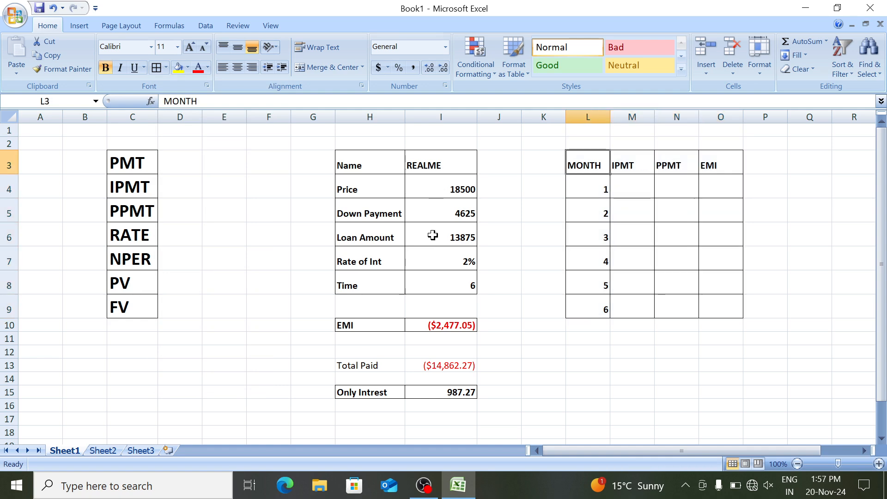
key("Down")
key("Right")
type("=ip")
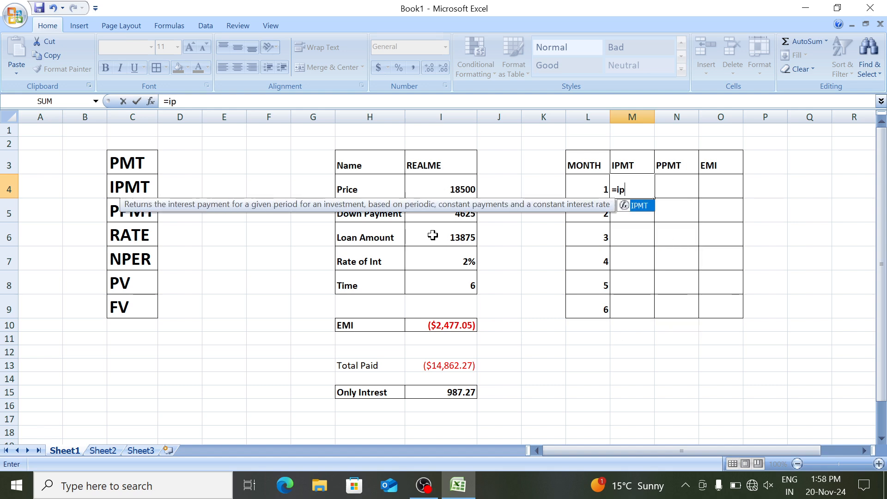
key("Tab")
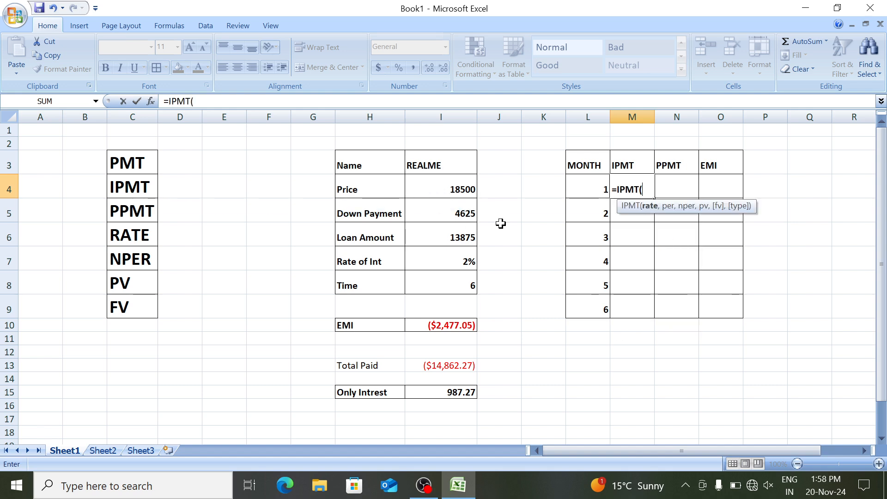
left_click(434, 257)
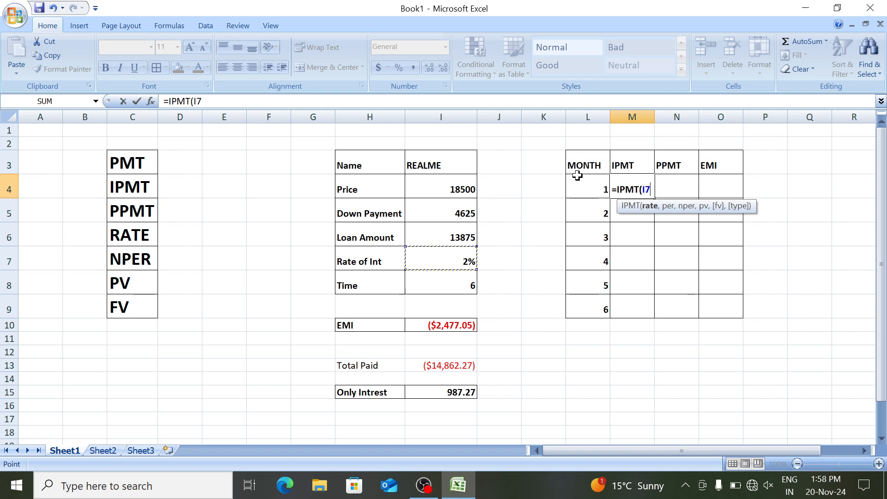
key("F4")
type(",")
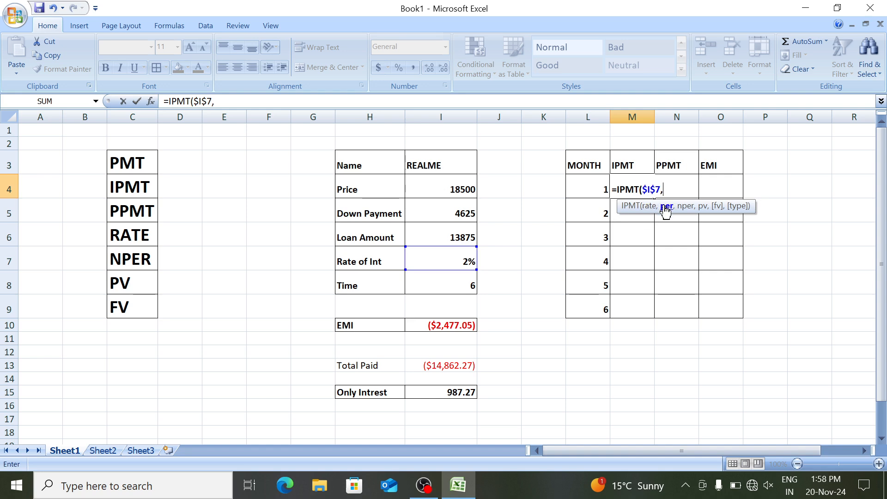
left_click(587, 184)
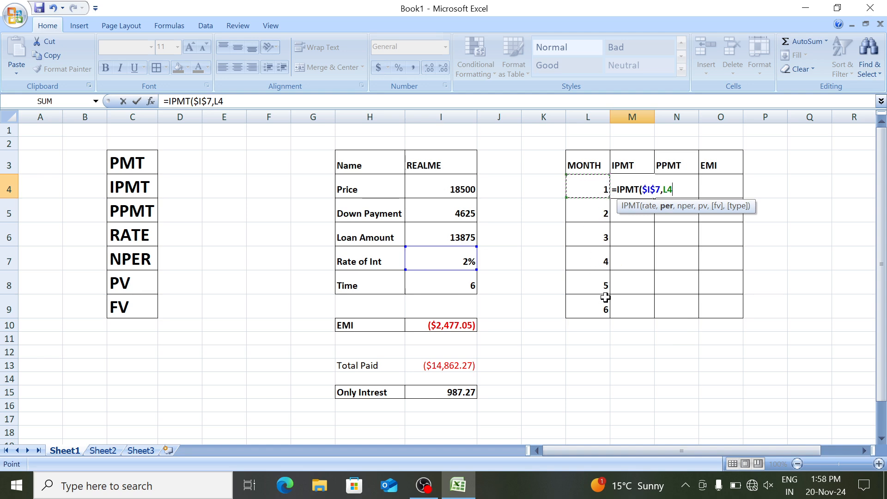
type(",")
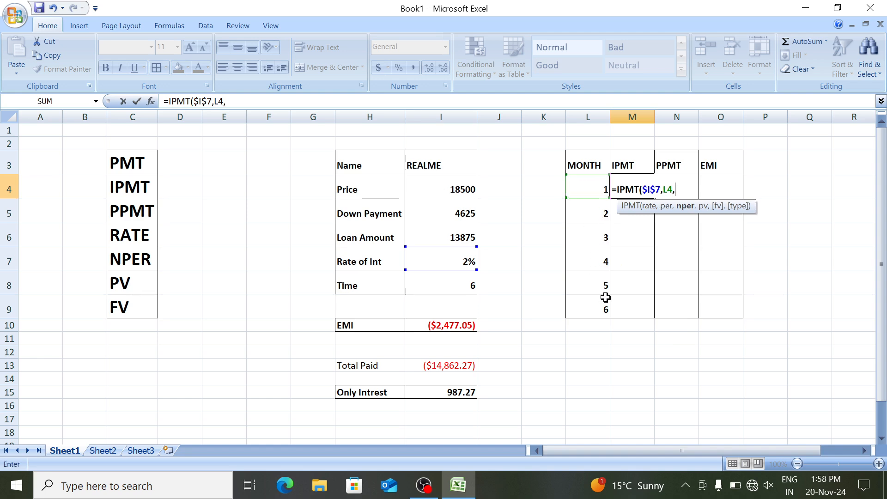
left_click(451, 277)
key("F4")
type(",")
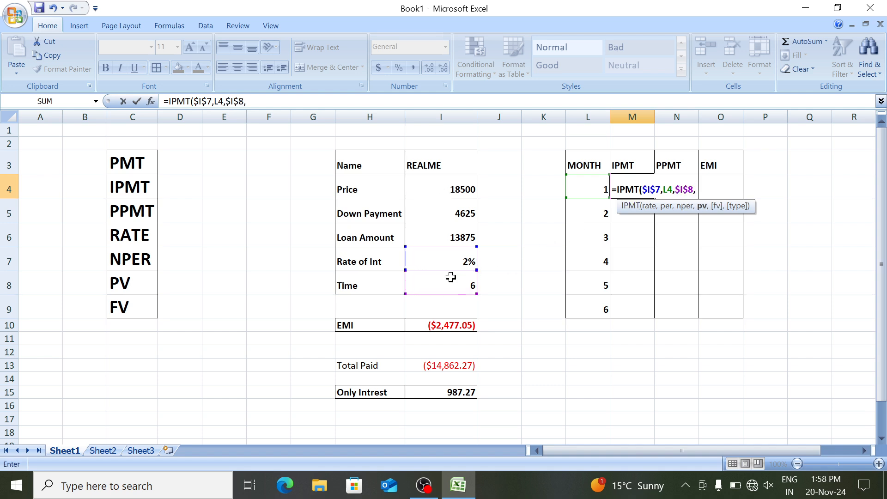
left_click(436, 234)
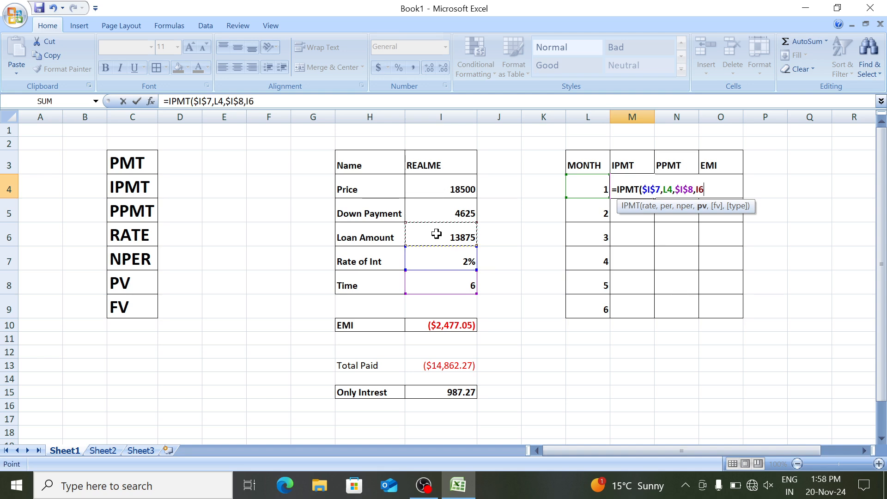
key("F4")
type(")")
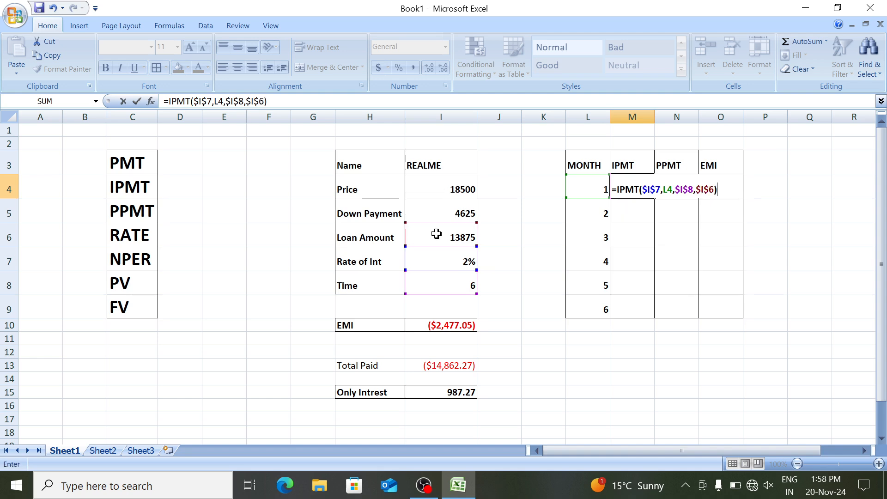
key("Return")
Fill the IPMT formula from M4 down to M9 for all six months.
key("Up")
key("shift+Down")
key("shift+Down")
key("shift+Down")
key("shift+Down")
key("shift+Down")
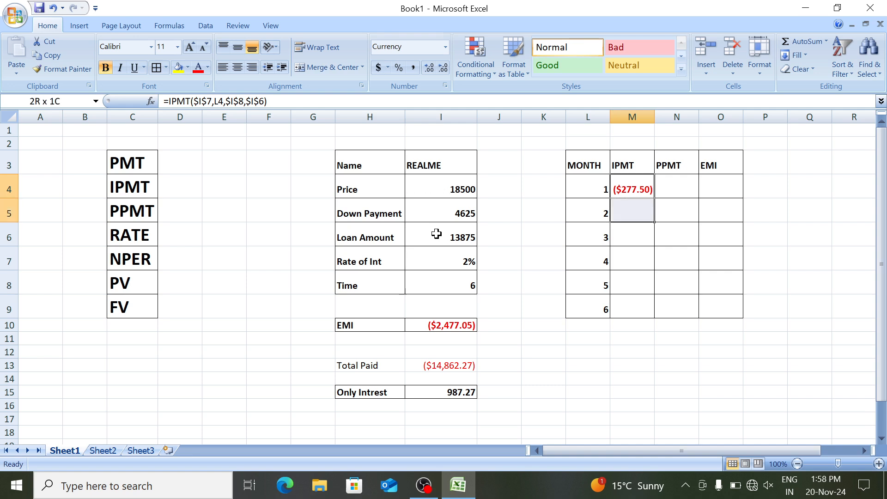
key("ctrl+d")
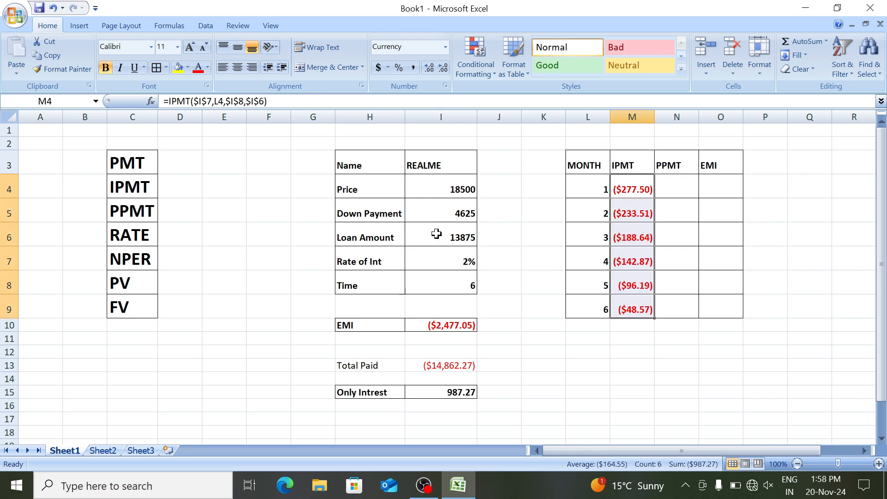
Review the filled IPMT formulas in M4:M9, checking the month reference used in each row.
key("Down")
key("Down")
key("Down")
key("Down")
key("Down")
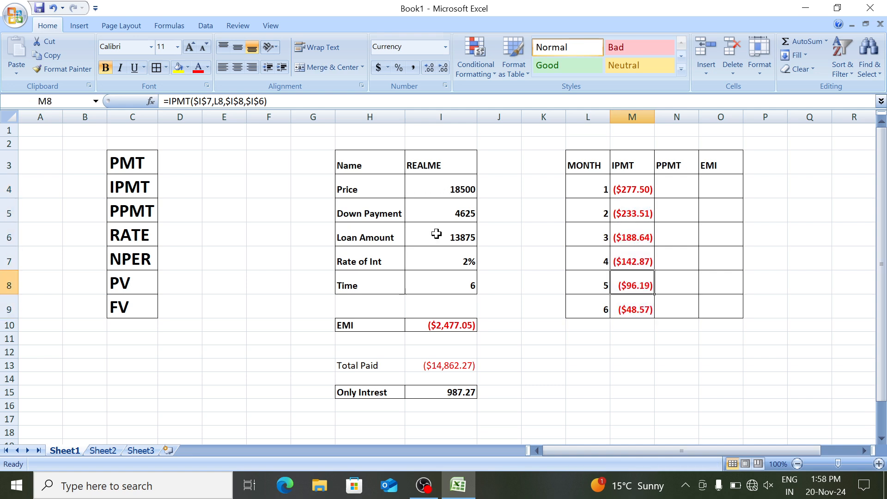
key("Up")
key("Up")
key("Up")
key("Up")
key("Up")
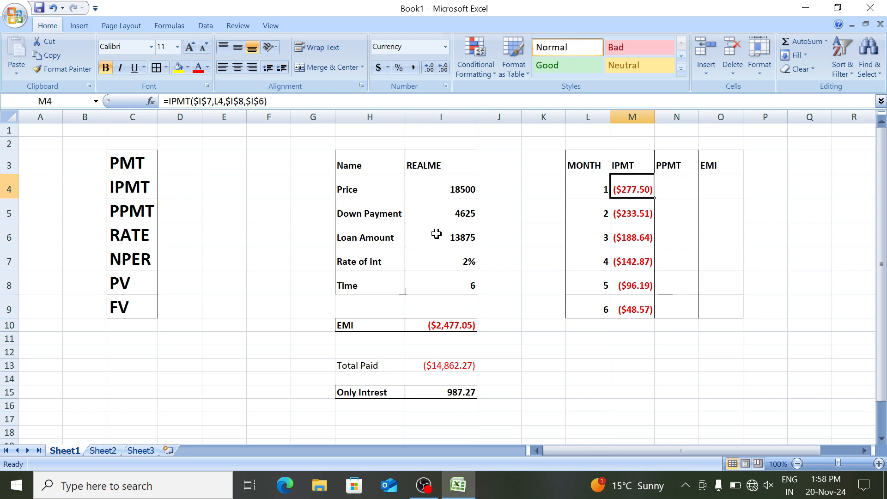
Enter =PPMT($I$7,1,$I$8,$I$6) in N4 to calculate the first month's principal.
key("Right")
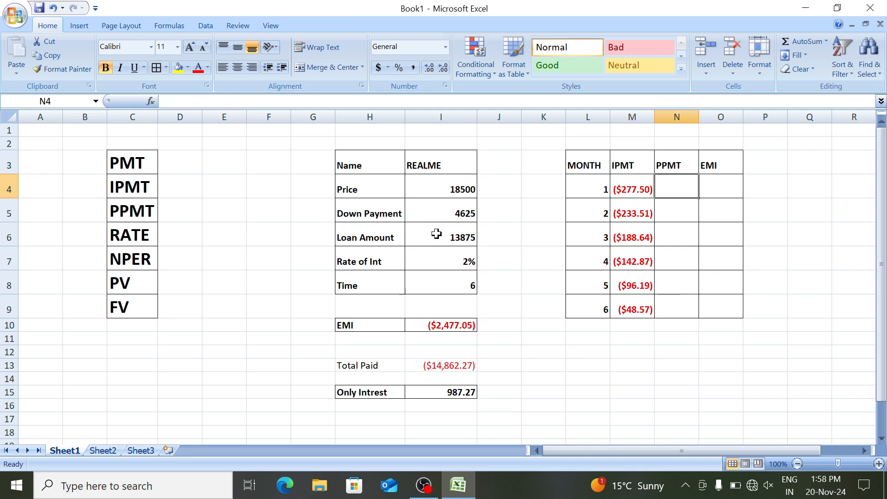
type("=pp")
key("Tab")
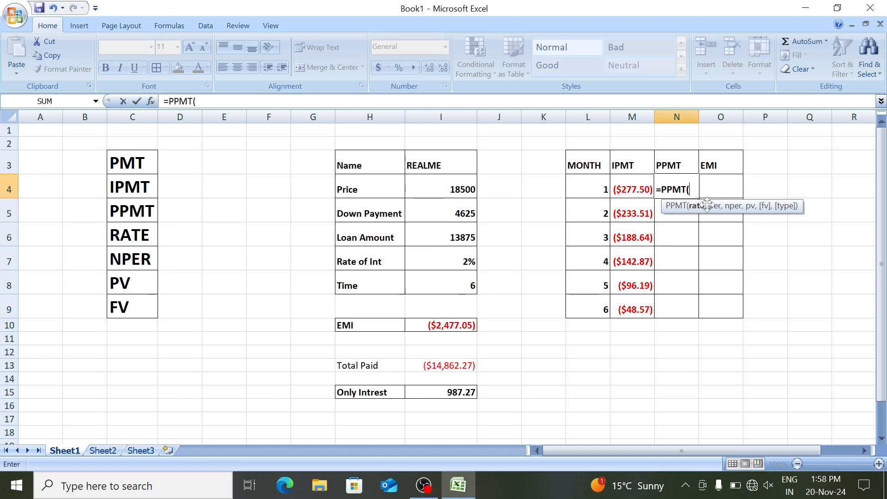
left_click(447, 258)
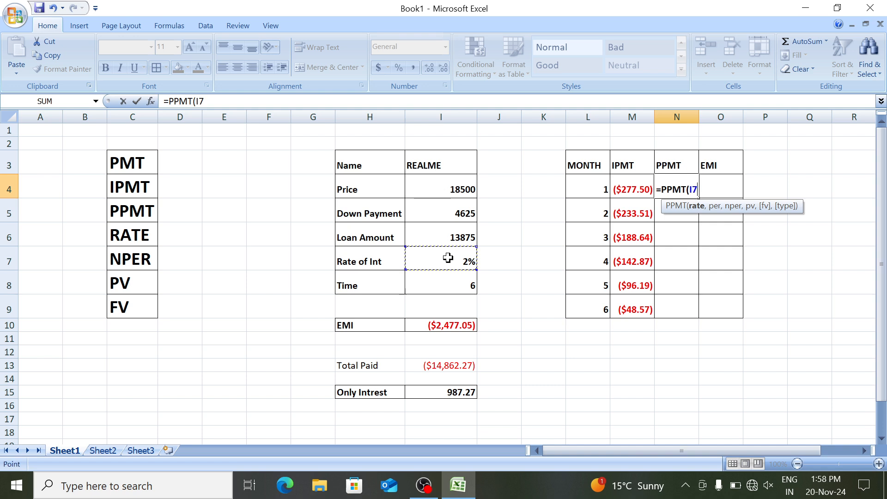
key("F4")
type(",")
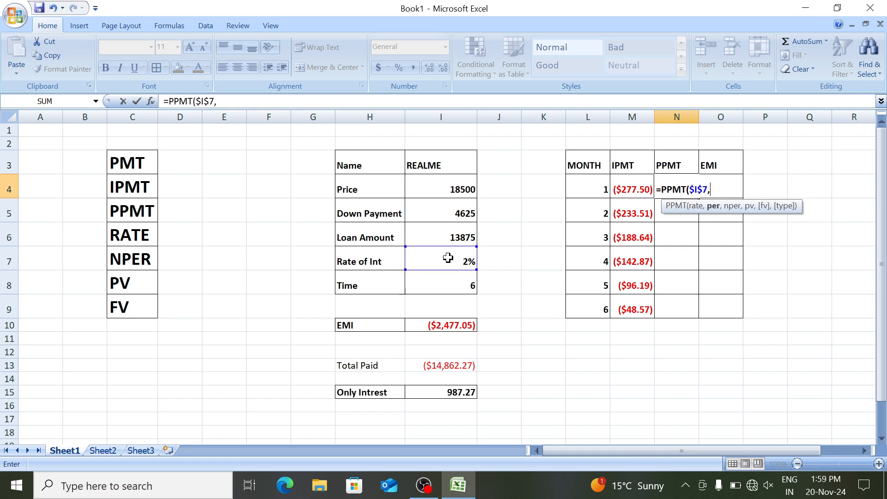
type("1,")
left_click(435, 284)
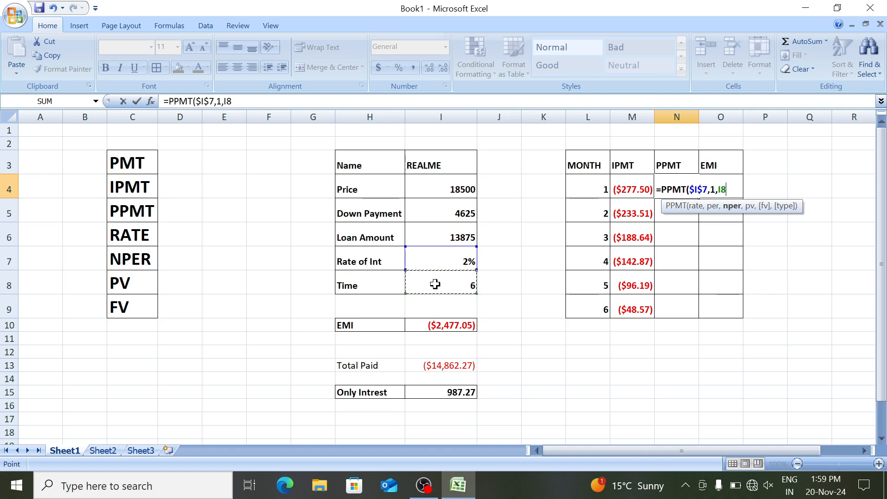
key("F4")
type(",")
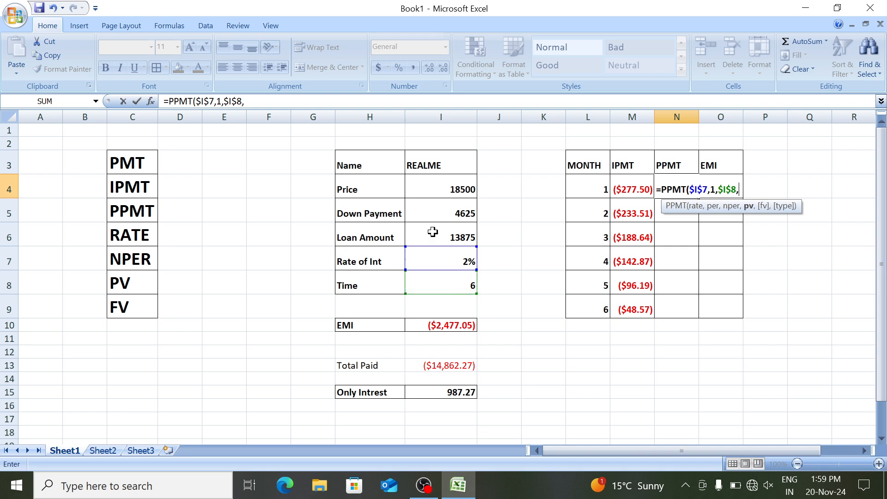
left_click(425, 232)
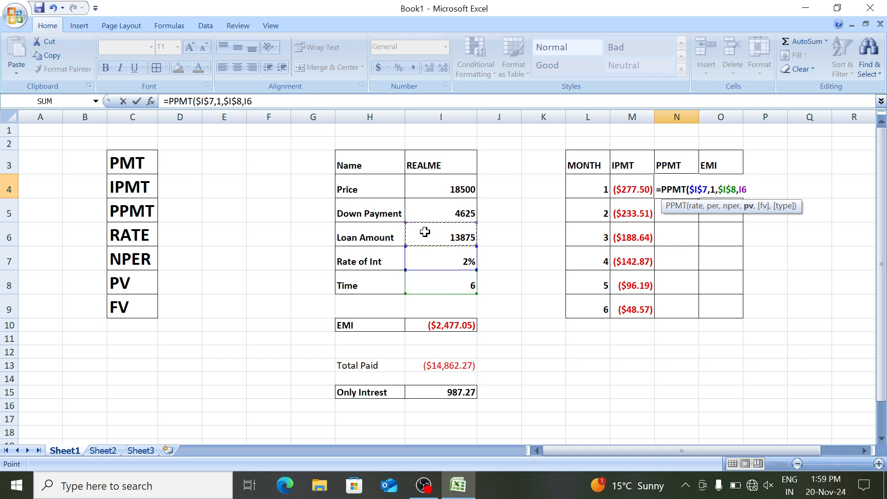
key("F4")
type(")")
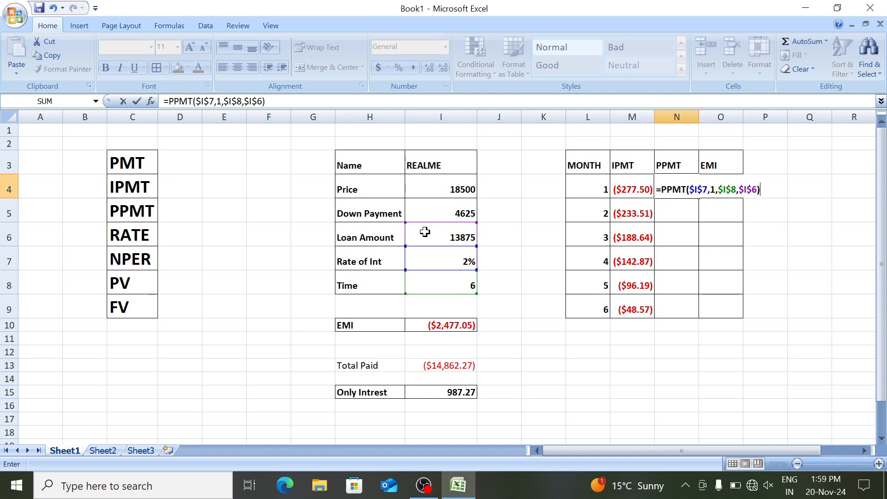
key("Return")
Fill the PPMT formula with the fixed period 1 from N4 down to N9.
key("Up")
key("shift+Down")
key("shift+Down")
key("shift+Down")
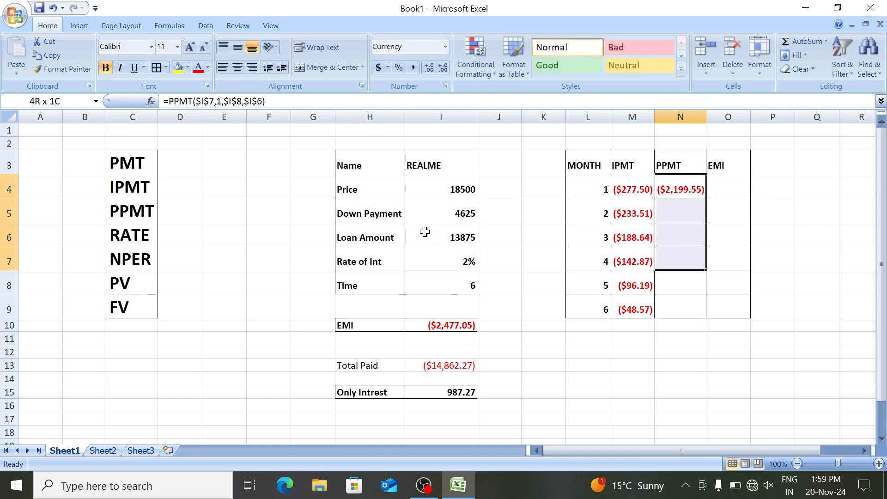
key("shift+Down")
key("shift+Down")
key("shift+Down")
key("shift+Up")
key("ctrl+d")
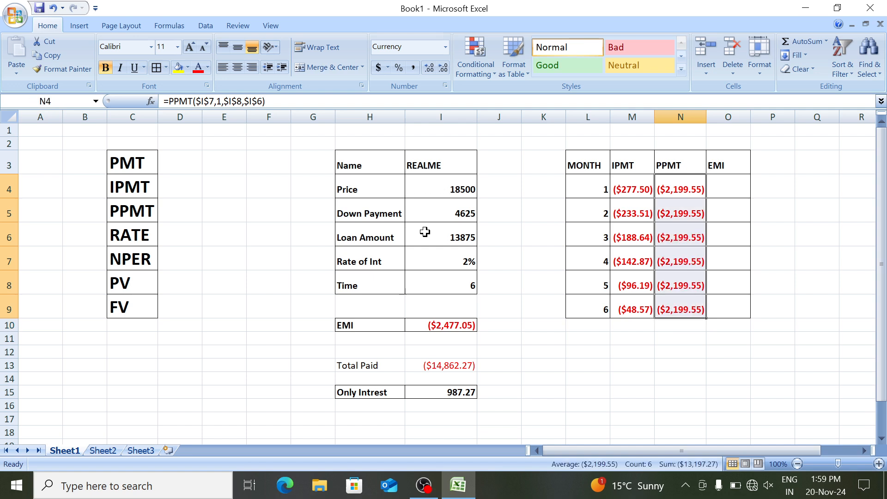
Examine the PPMT formulas in N4:N9, checking the period argument in each row.
key("Down")
key("Down")
key("Down")
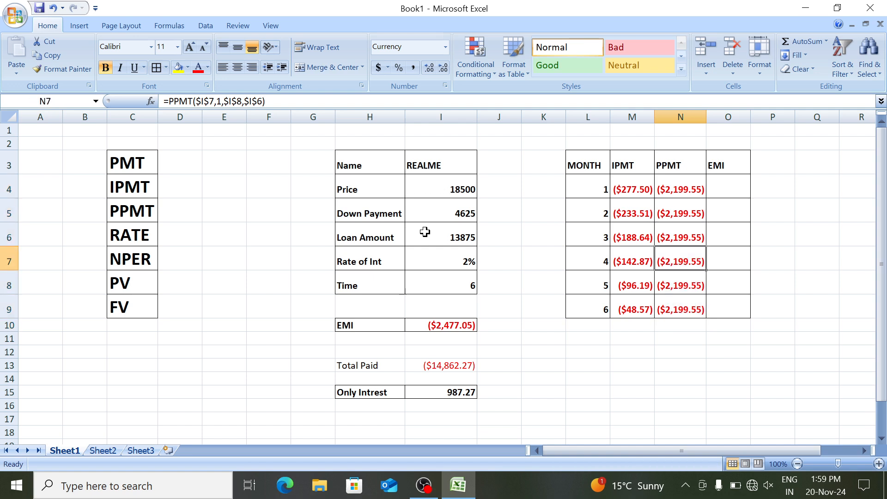
key("Down")
key("Up")
key("Up")
key("Up")
key("Up")
key("Up")
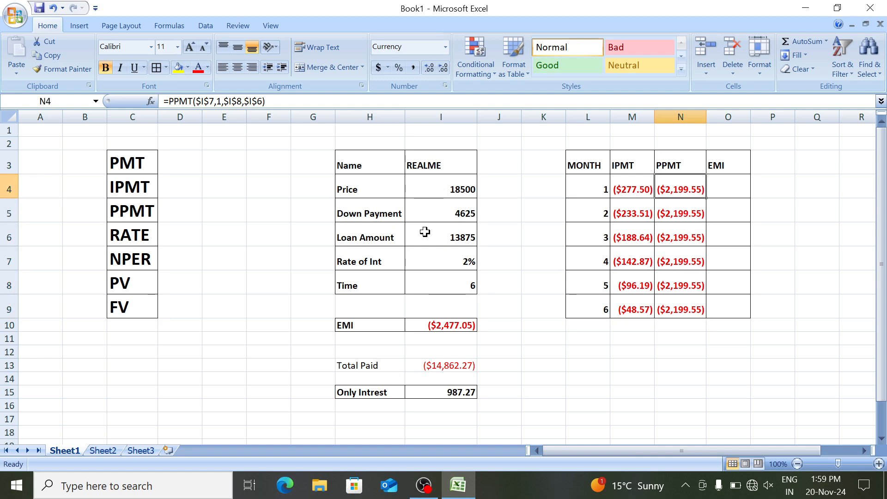
key("Down")
key("Down")
key("Down")
key("Down")
key("Down")
key("Up")
key("Up")
key("Up")
key("Up")
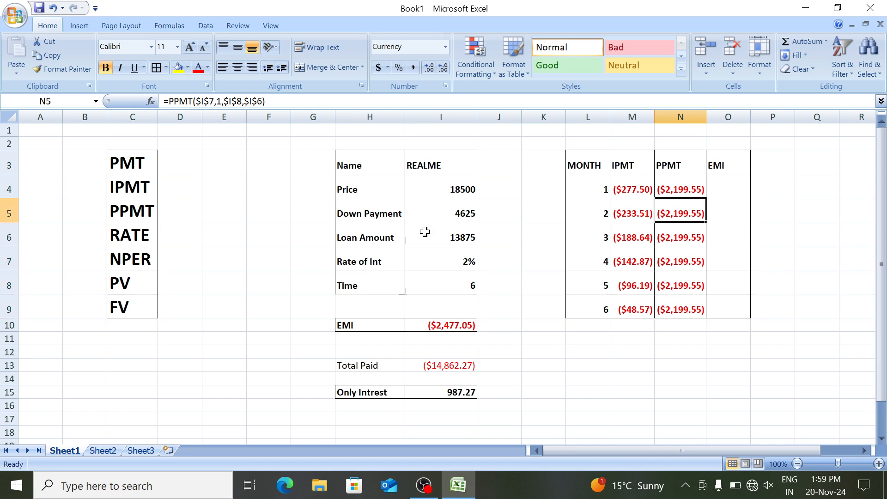
Replace the fixed period 1 in N4's PPMT formula with the month cell L4, giving =PPMT($I$7,L4,$I$8,$I$6).
key("Up")
key("F2")
key("Left")
key("Left")
key("Left")
key("Left")
key("Left")
key("Left")
key("Left")
key("Left")
key("Left")
key("Left")
key("Left")
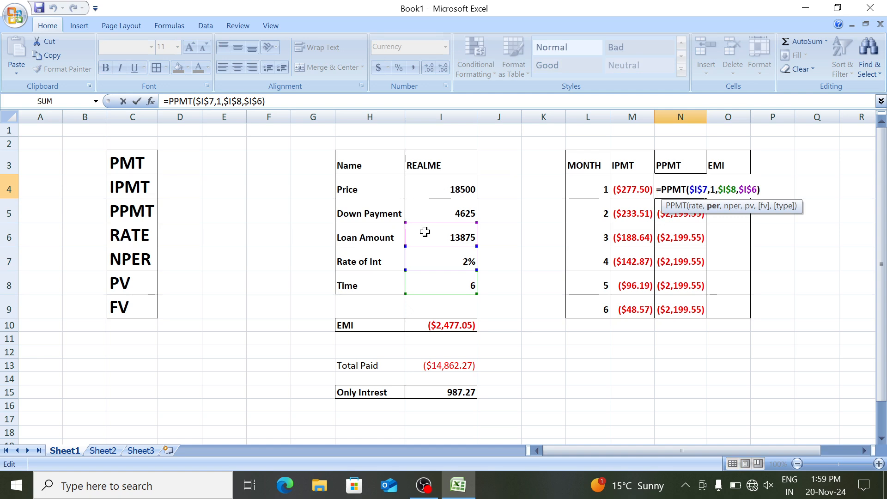
key("BackSpace")
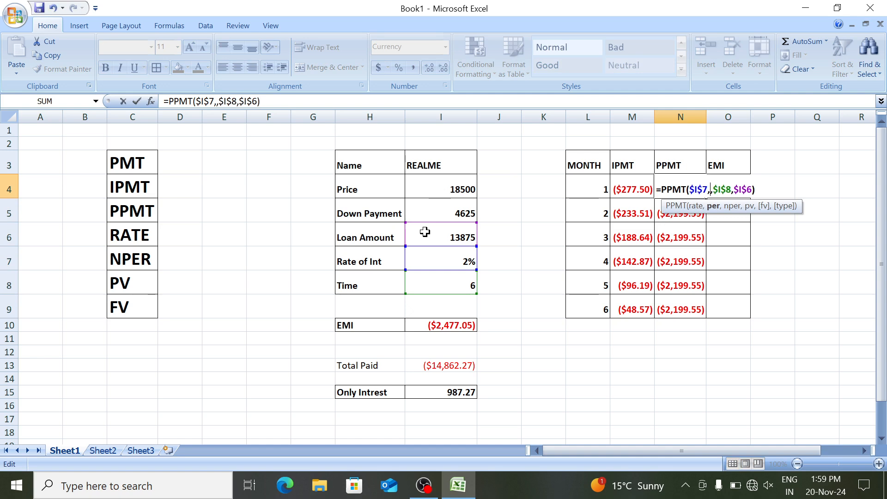
left_click(592, 185)
key("Return")
Fill the corrected PPMT formula from N4 down to N9.
key("Up")
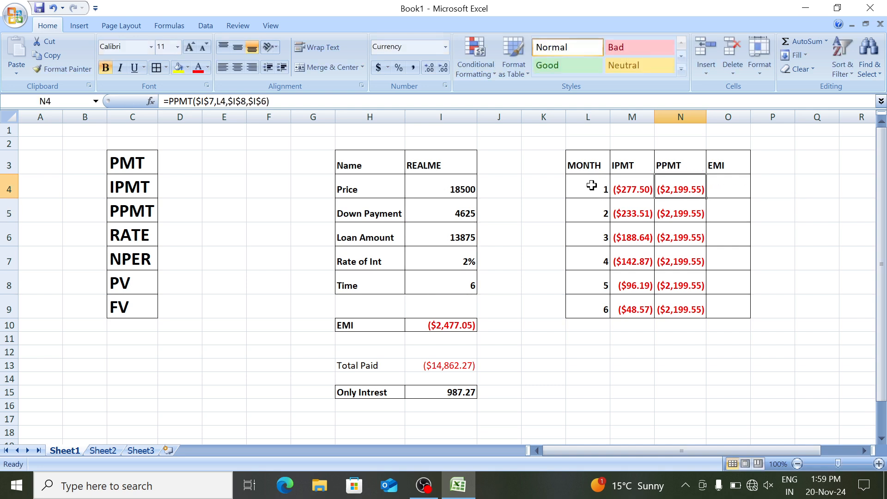
key("ctrl+shift+Down")
key("ctrl+d")
Check the month references in the PPMT formulas of N5:N9.
key("Down")
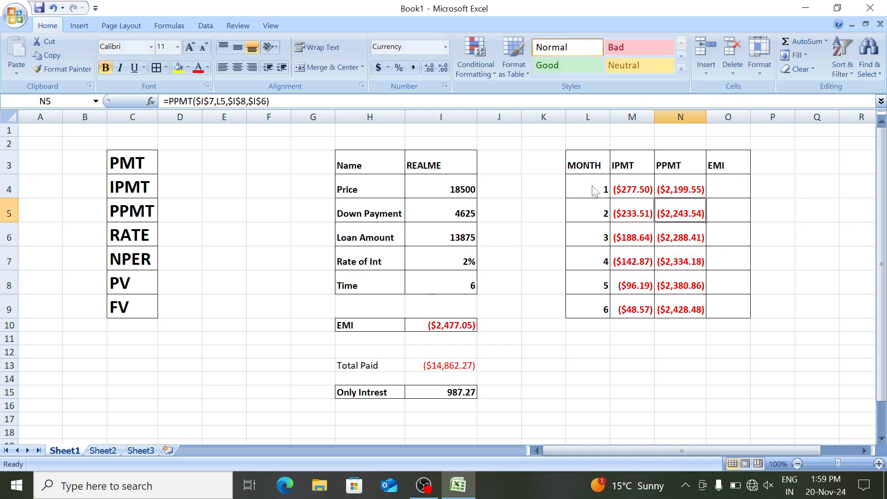
key("Down")
key("F2")
key("Return")
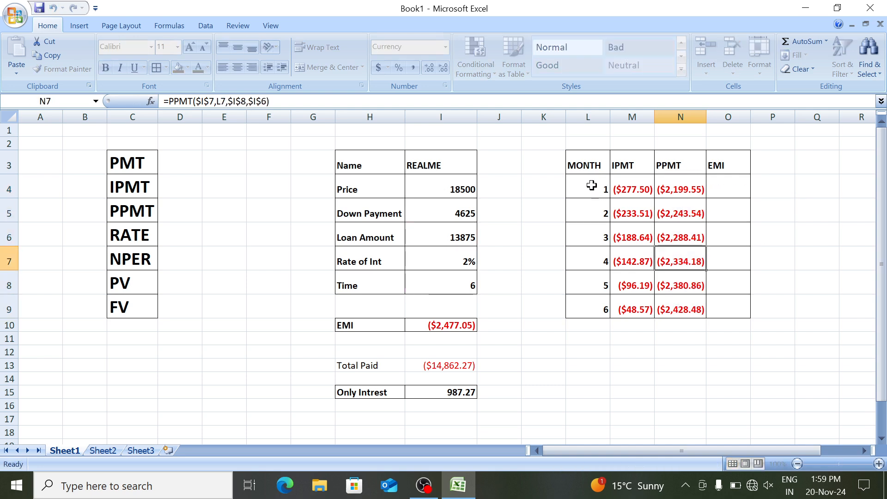
key("F2")
key("Return")
key("Down")
key("Down")
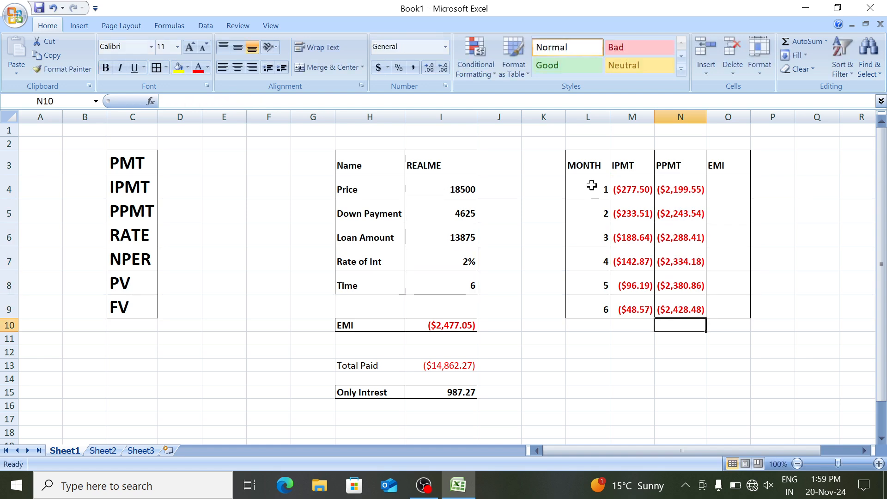
Enter =M4+N4 in O4 to add interest and principal into the first month's EMI.
key("Up")
key("Up")
key("Up")
key("Up")
key("Up")
key("Up")
key("Right")
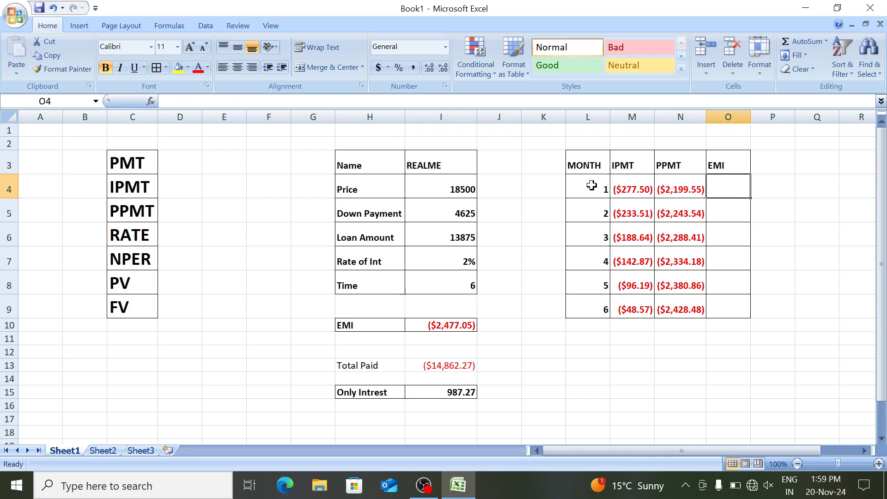
type("=")
key("Left")
key("Left")
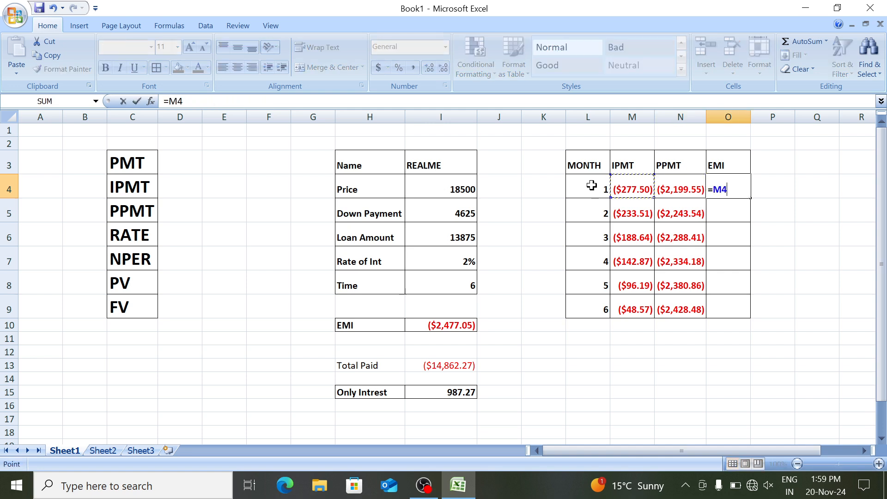
type("+")
key("Left")
key("Return")
Fill the EMI formula from O4 down to O9.
key("Up")
key("shift+Down")
key("shift+Down")
key("shift+Down")
key("shift+Down")
key("shift+Down")
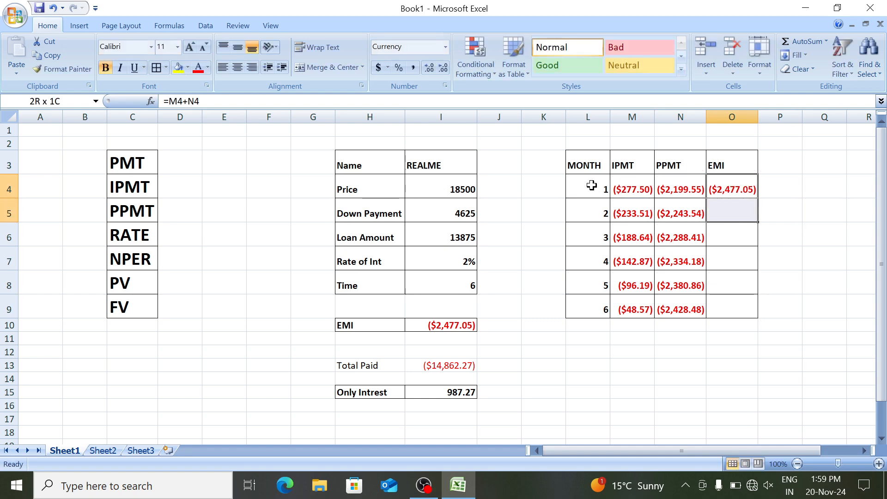
key("ctrl+d")
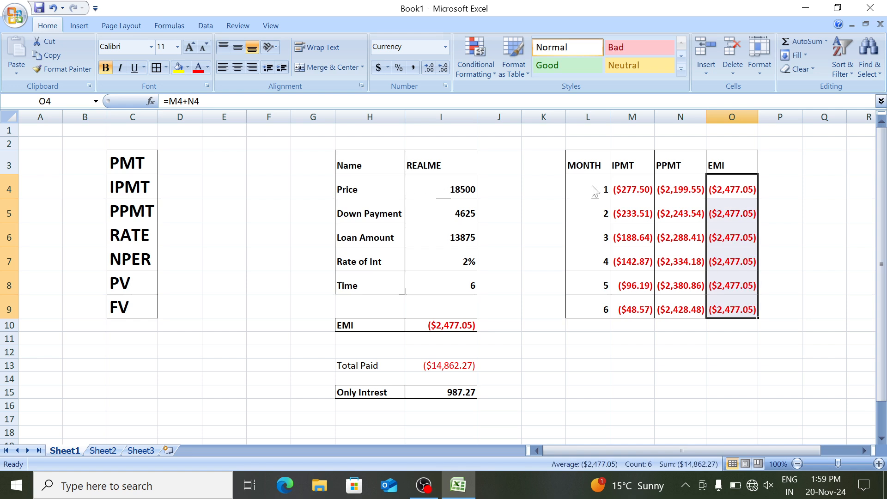
Enter =SUM(M4:M9) in M12 to total the monthly interest.
key("Left")
key("Left")
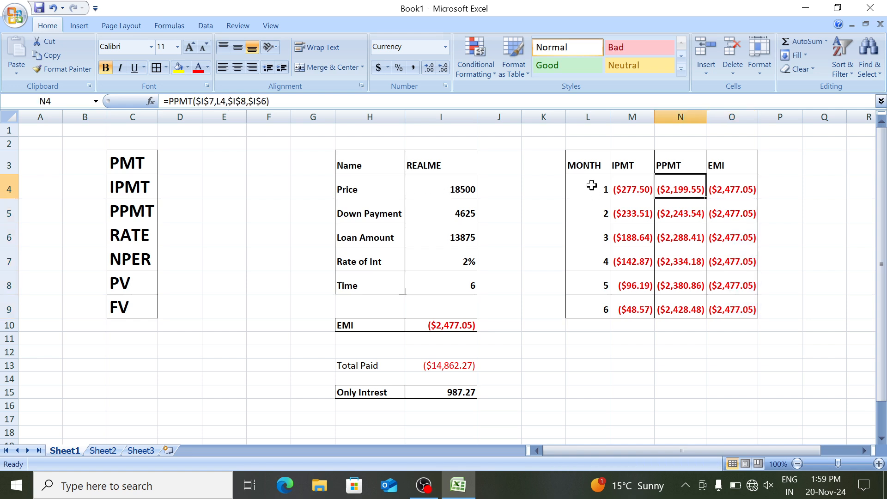
key("Down")
key("Down")
key("Down")
key("Down")
key("Down")
key("Down")
key("Down")
key("Down")
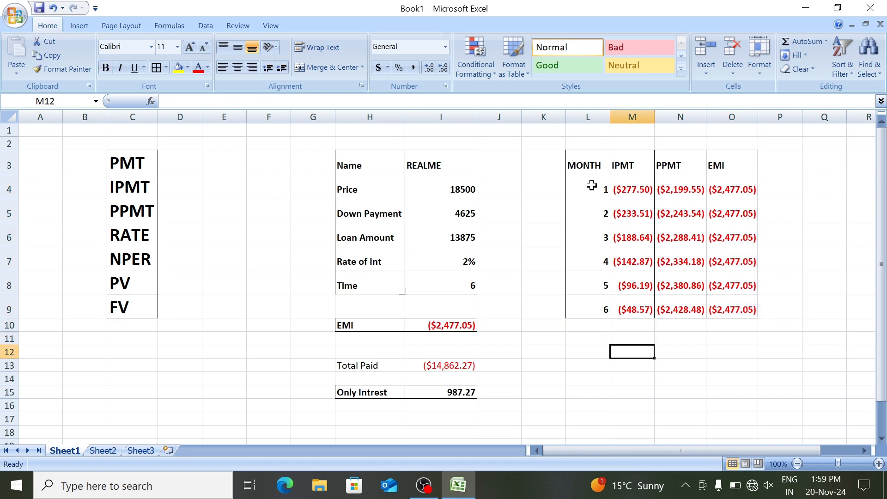
type("=SUM(")
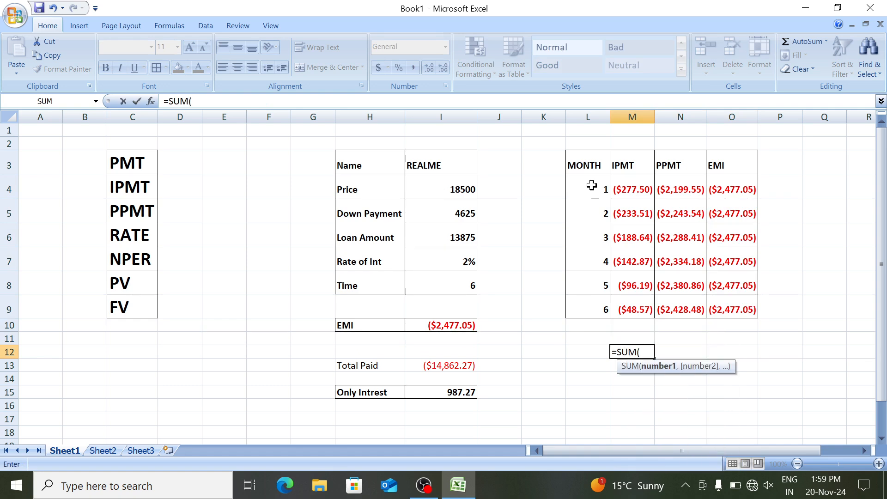
key("ctrl+Up")
key("ctrl+Up")
key("Down")
key("ctrl+shift+Down")
type(")")
key("Return")
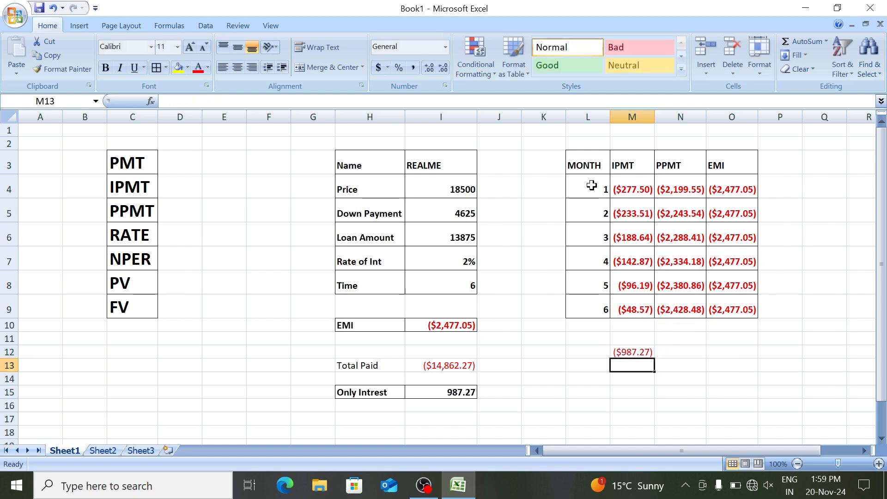
Compare the interest total in M12 with the Only Intrest amount in I15.
left_click(644, 352)
left_click(462, 390)
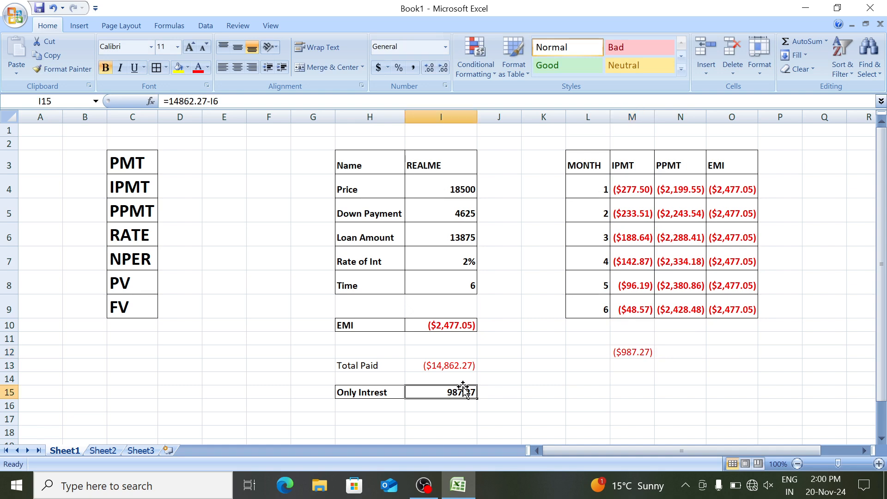
left_click(644, 351)
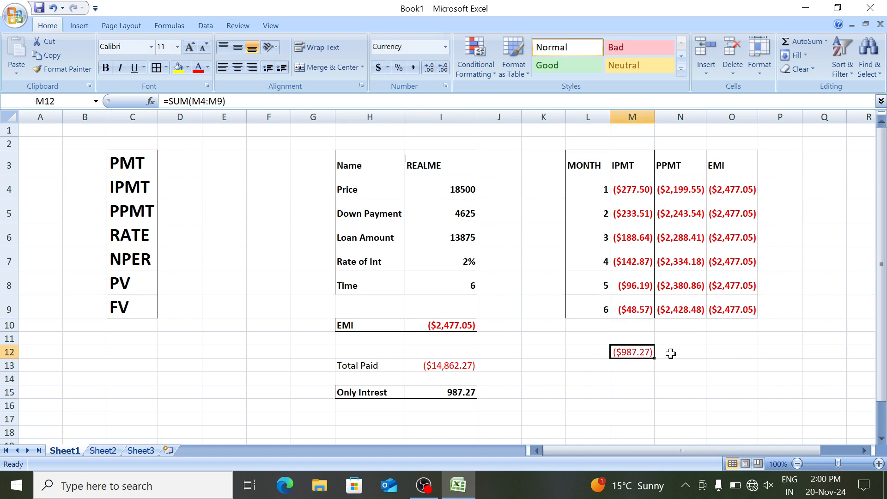
Enter =SUM(N4:N9) in N12 to total the monthly principal payments.
left_click(674, 354)
type("=sum")
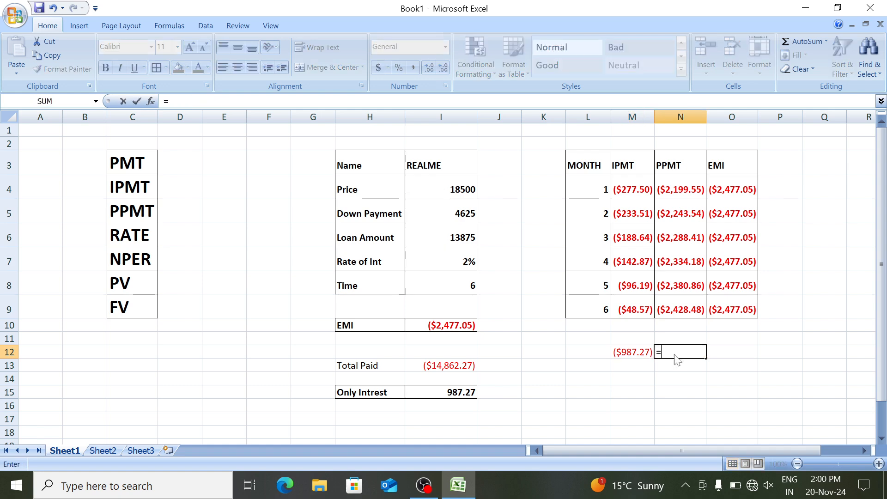
key("Tab")
key("ctrl+Up")
key("ctrl+Up")
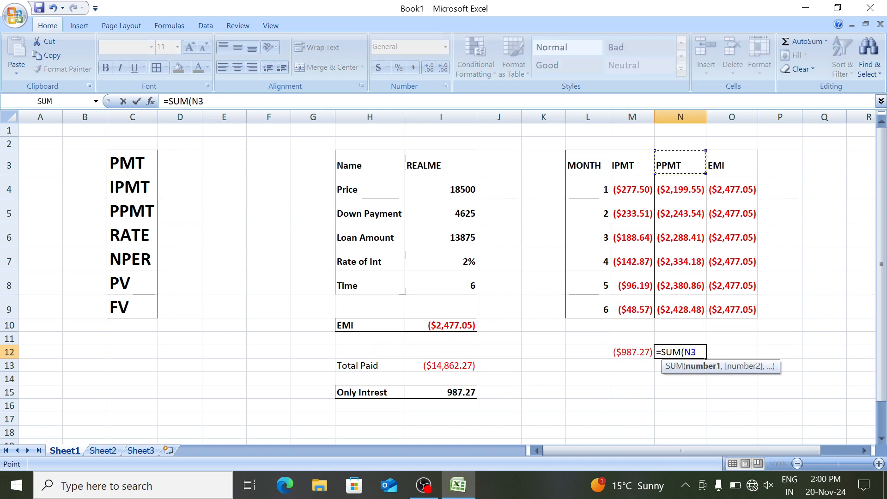
key("Down")
key("ctrl+shift+Down")
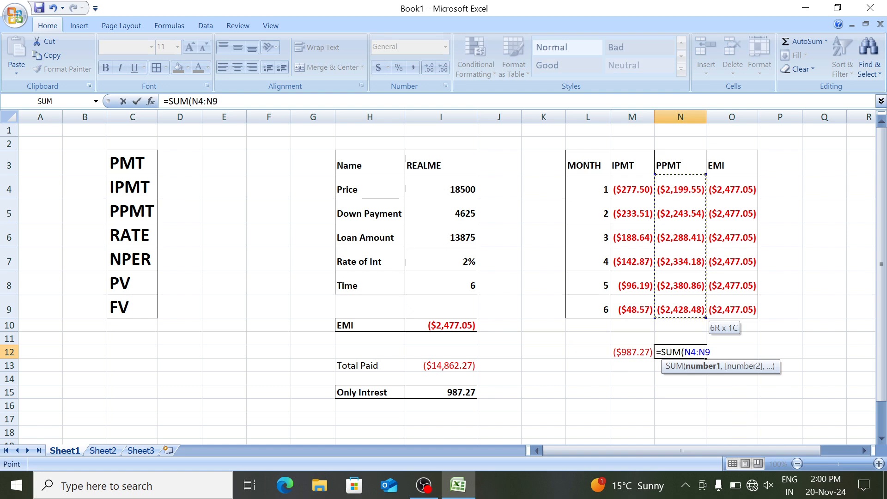
type(")")
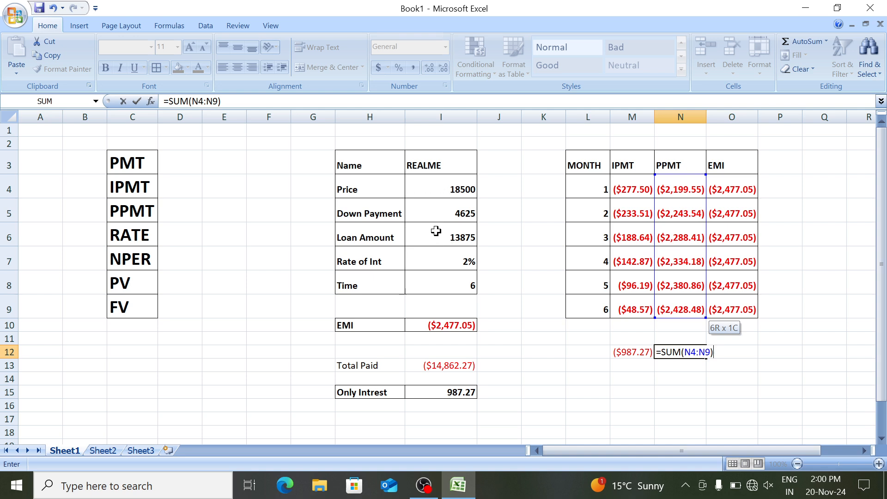
key("Return")
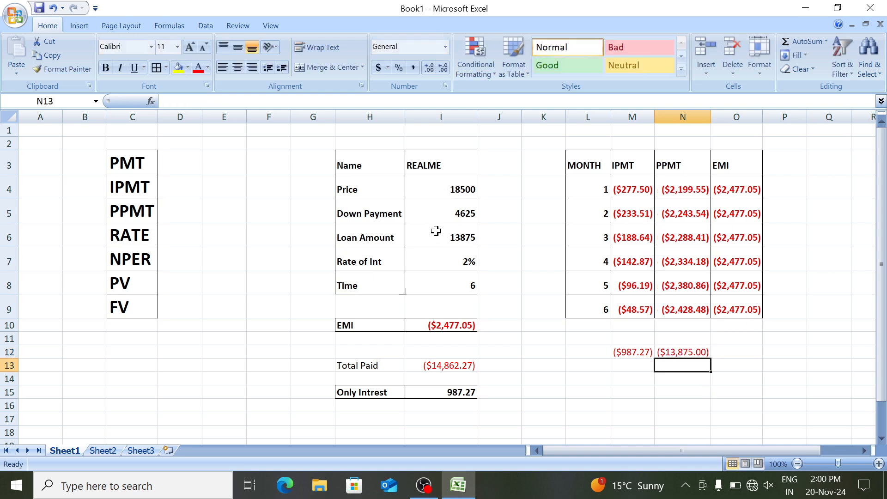
Enter =SUM(O4:O9) in O12 to total the six EMI payments.
key("Up")
key("Right")
type("=")
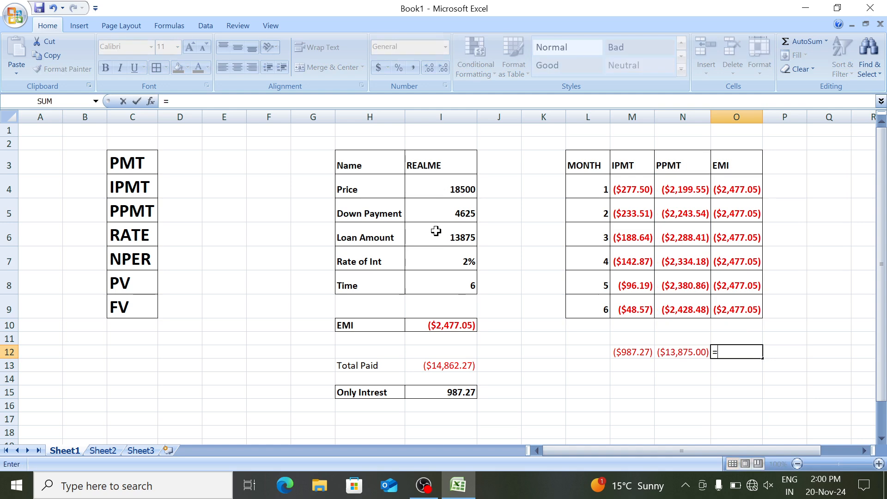
type("sum")
key("Tab")
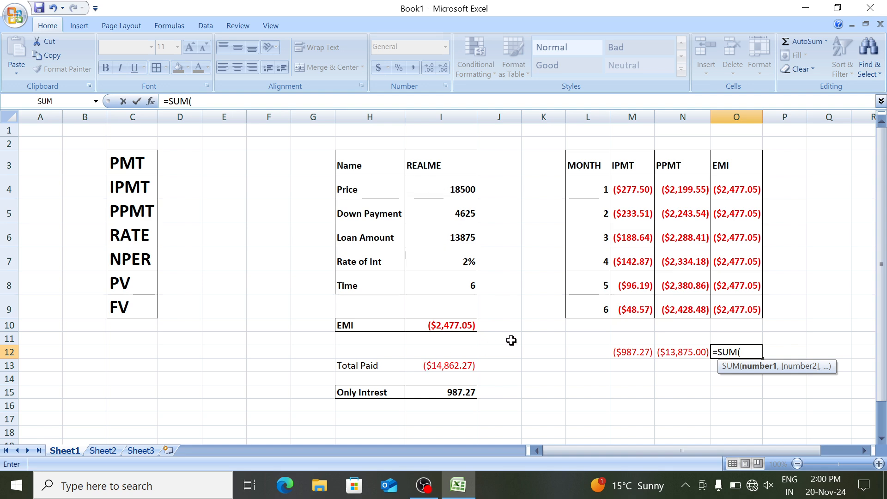
key("Up")
key("Up")
key("Up")
key("Up")
key("Up")
key("Up")
key("Up")
key("Up")
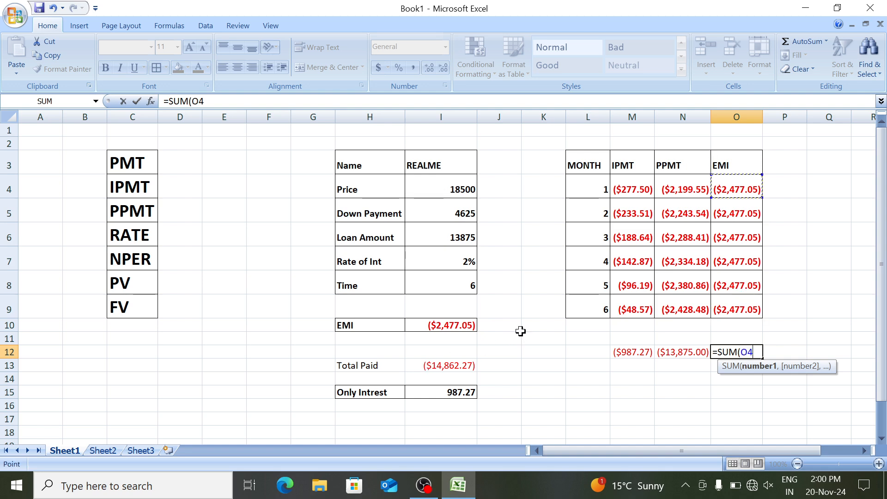
key("shift+Down")
key("shift+Down")
key("shift+Down")
key("shift+Down")
key("shift+Down")
type(")")
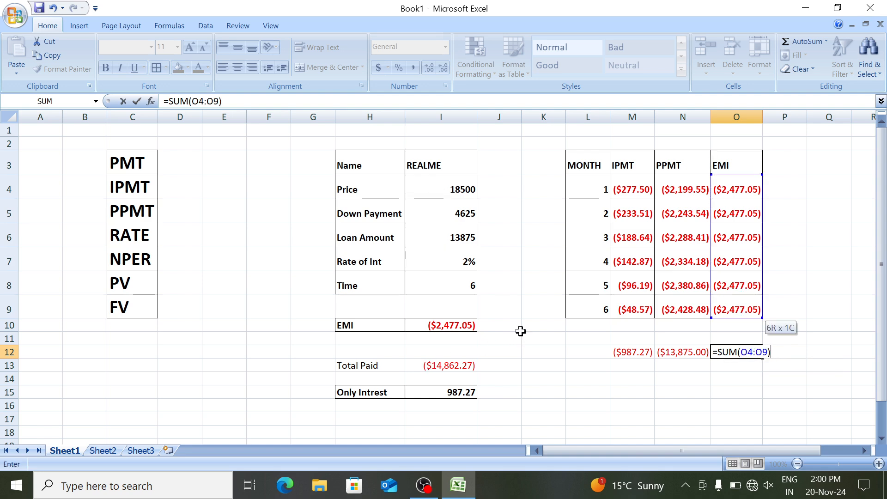
key("Return")
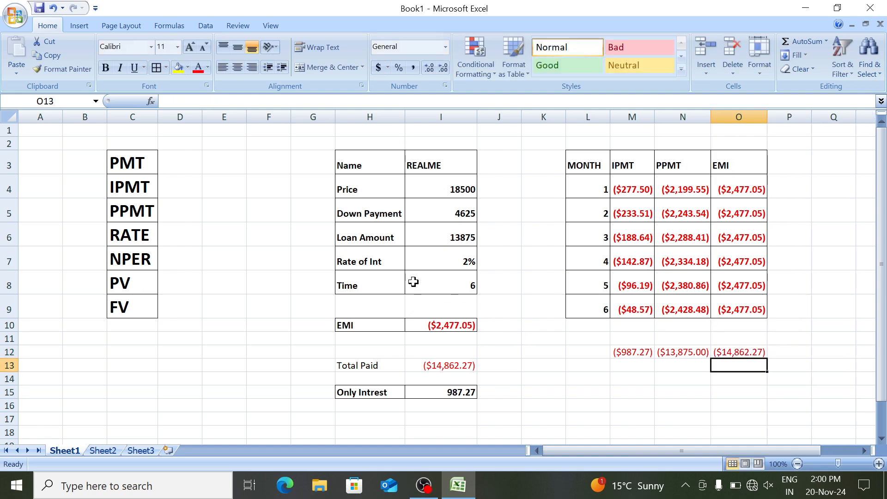
Center the repayment table L3:O9 both horizontally and vertically within its cells.
left_click(603, 178)
left_click(602, 175)
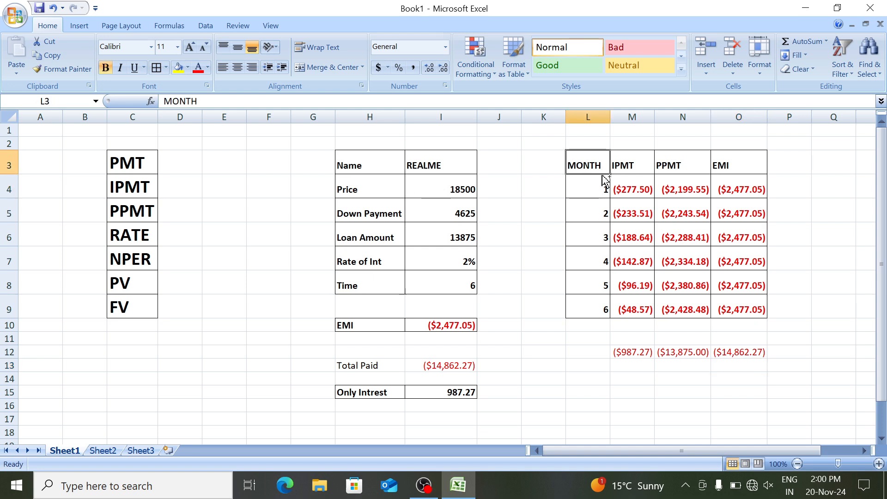
key("ctrl+shift+Right")
key("ctrl+shift+Down")
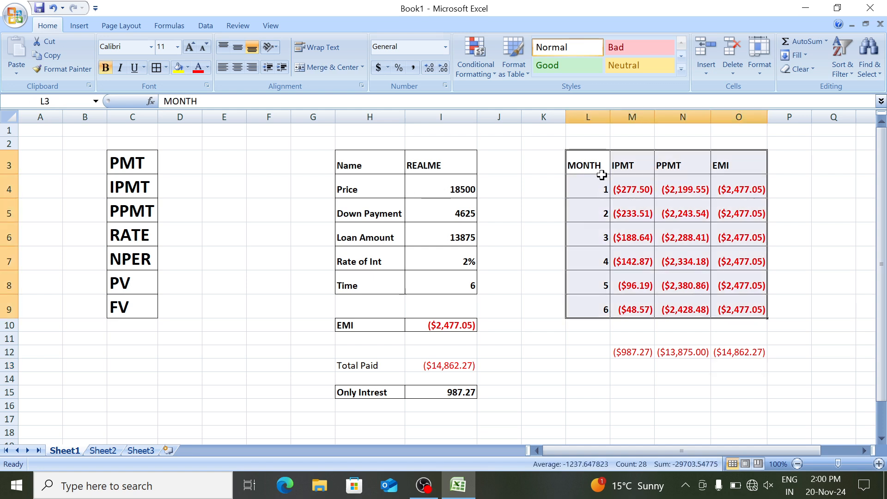
key("alt+h")
key("a")
key("c")
key("alt+h")
key("a")
key("m")
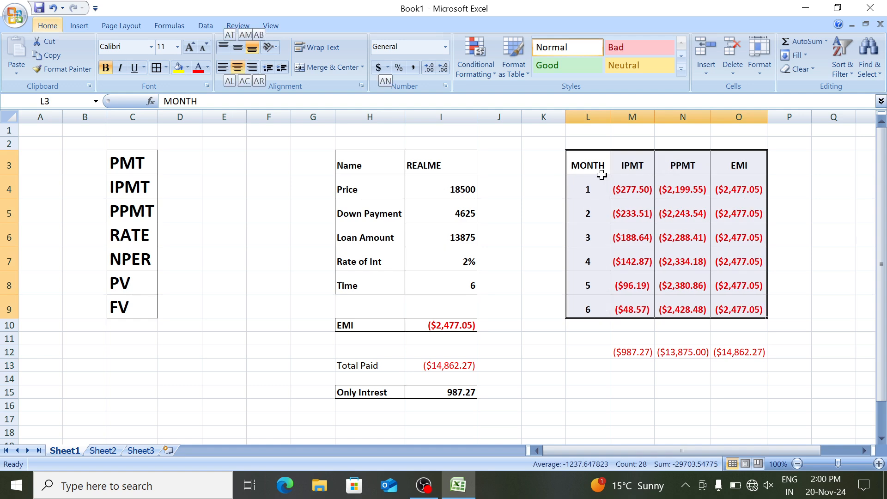
left_click(601, 175)
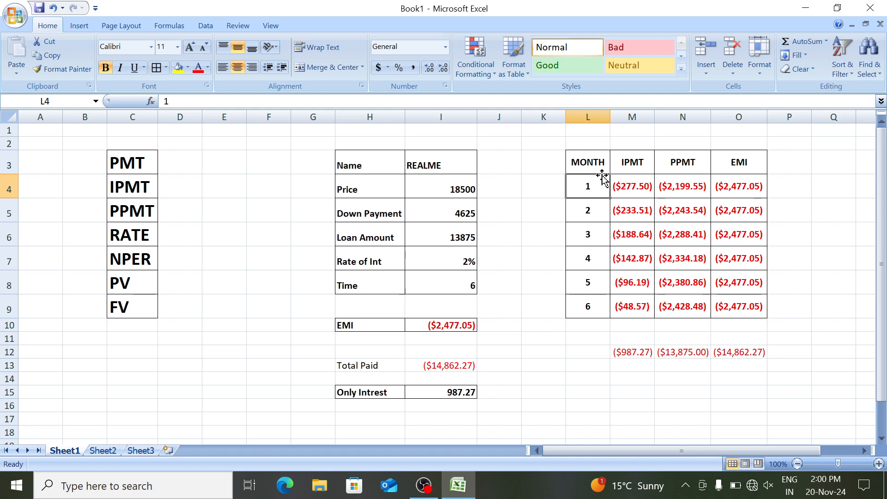
On Sheet2, clear all contents and formatting from rows 13 to 21, from column D to the sheet's last column.
key("ctrl+Page_Down")
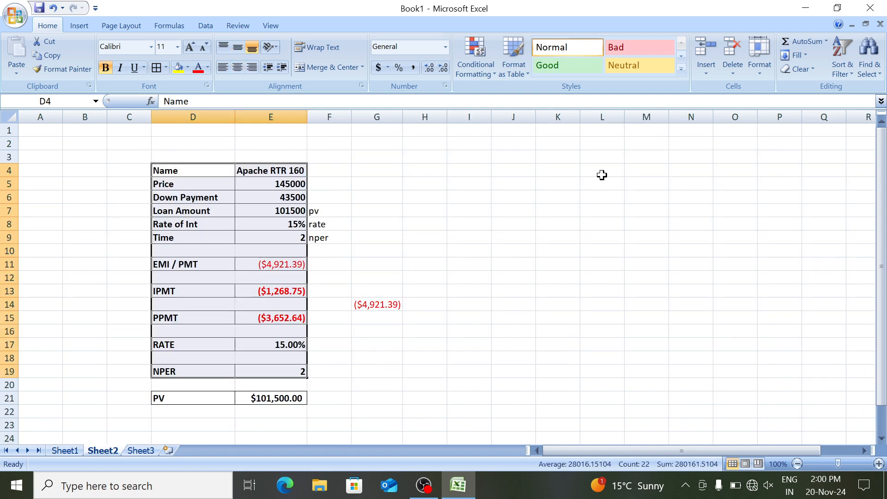
key("Right")
key("Right")
key("Down")
key("Down")
key("Down")
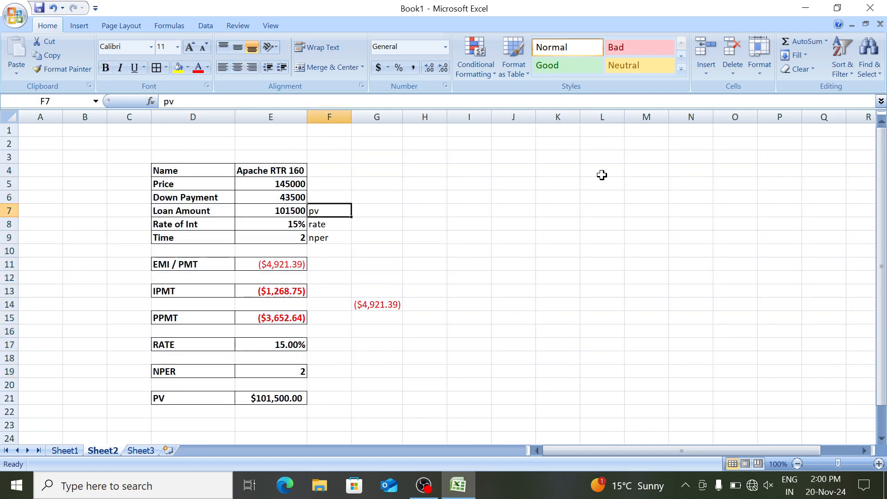
key("Down")
key("Down")
key("Down")
key("Down")
key("Down")
key("Down")
key("Left")
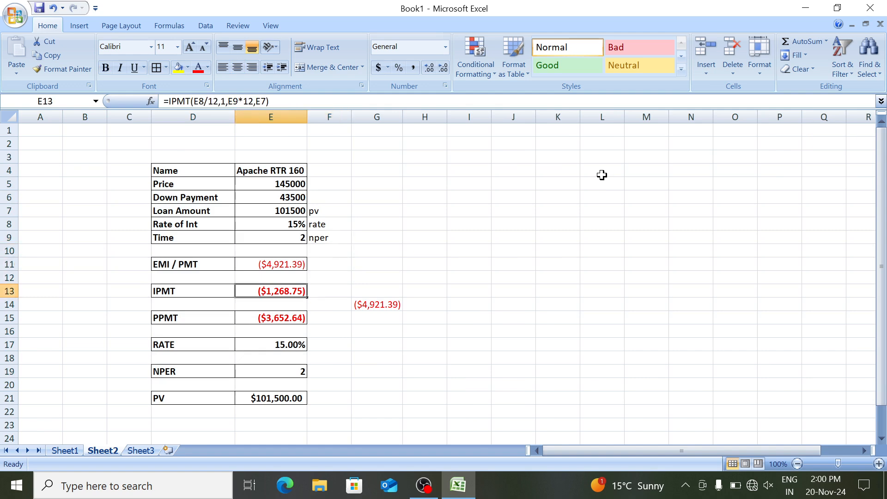
key("Left")
key("Left")
key("Right")
key("shift+Right")
key("shift+Down")
key("shift+Down")
key("shift+Down")
key("shift+Down")
key("ctrl+shift+Right")
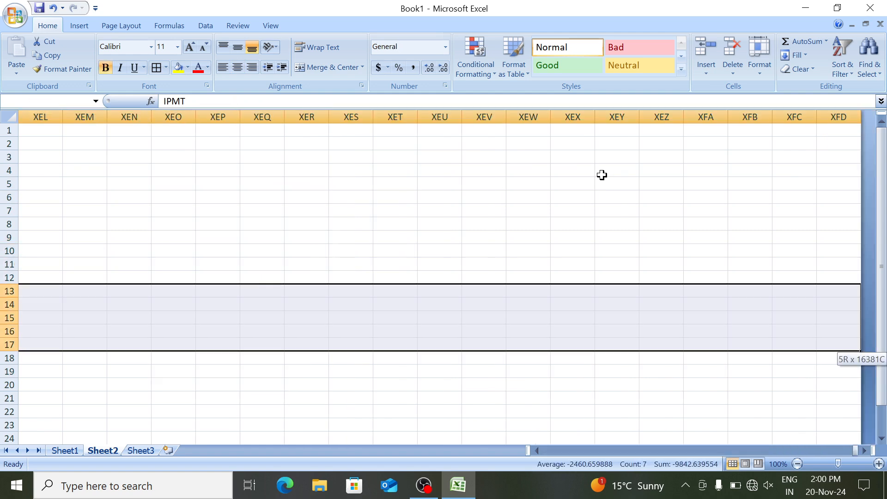
key("shift+Down")
key("shift+Down")
key("shift+Down")
key("shift+Down")
key("alt+h")
key("e")
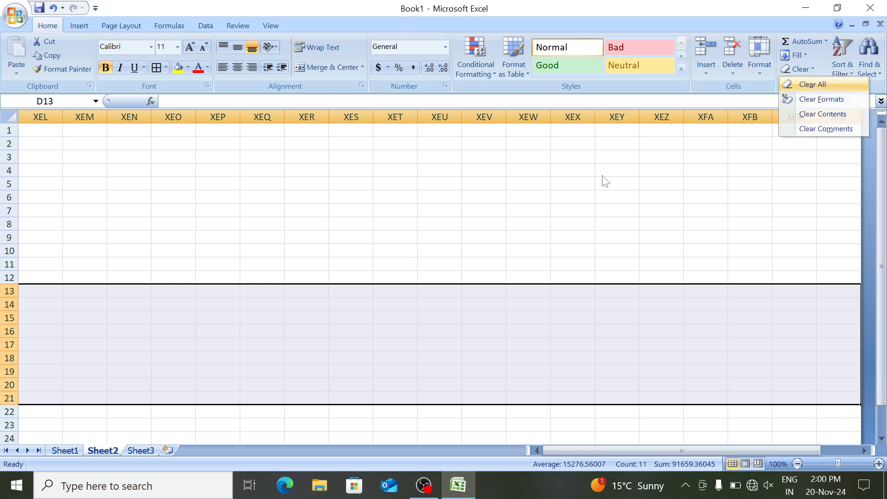
key("a")
key("Up")
key("Left")
key("Right")
key("Up")
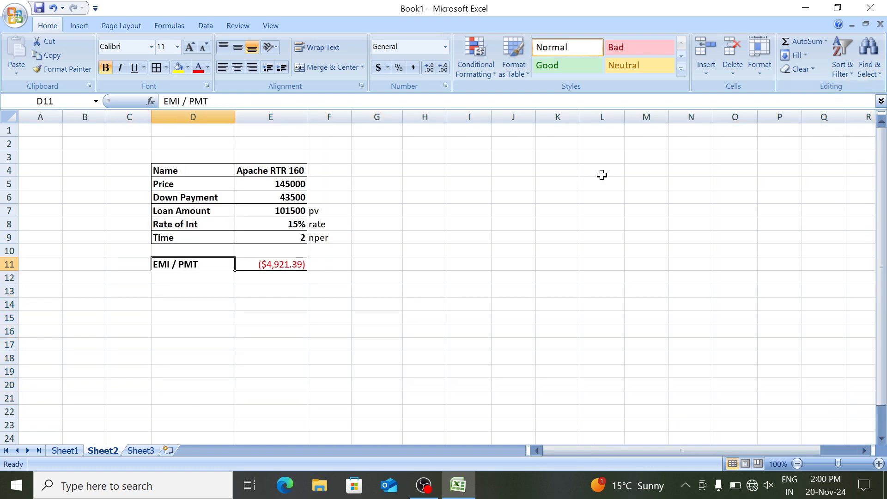
Enter the label Total Paid in D13, two rows below the EMI / PMT row.
key("Down")
key("Down")
key("Up")
key("Up")
key("Left")
key("Down")
key("Right")
key("Up")
key("Down")
key("Down")
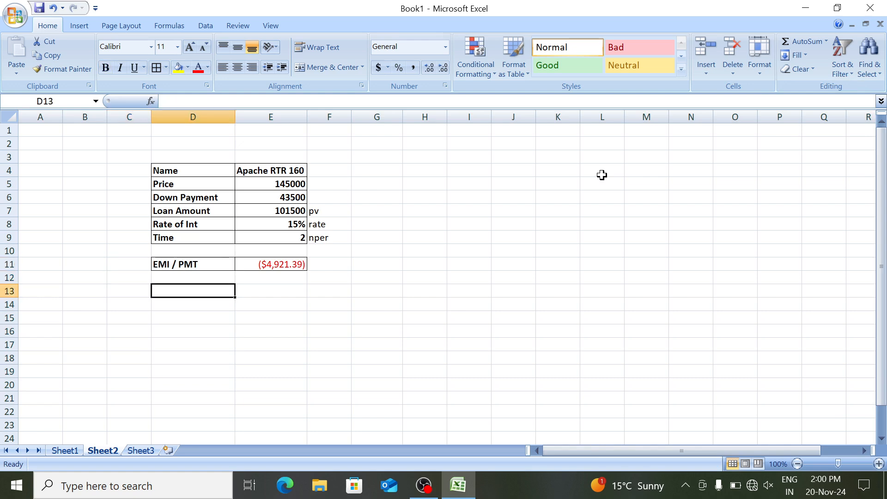
type("Total Apid")
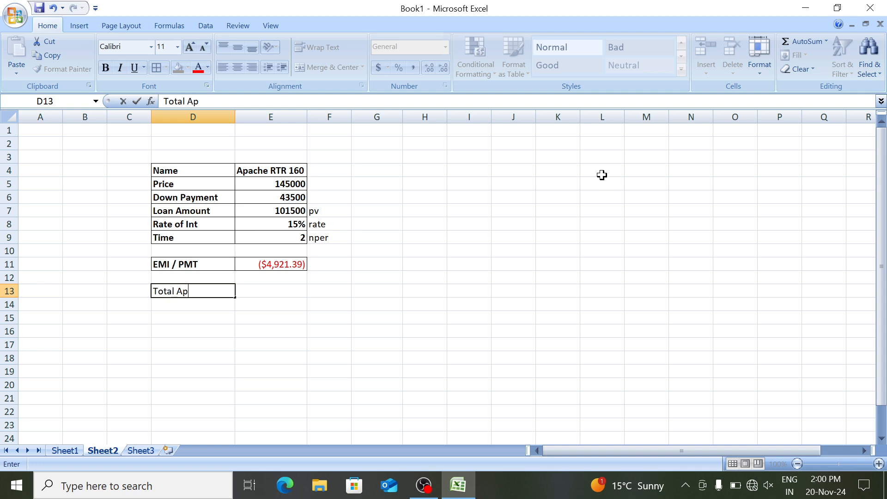
key("BackSpace")
key("BackSpace")
key("BackSpace")
key("BackSpace")
type("Paid")
key("Tab")
Enter =4921.39*24 in E13 to compute the total paid, and make the cell bold.
type("=")
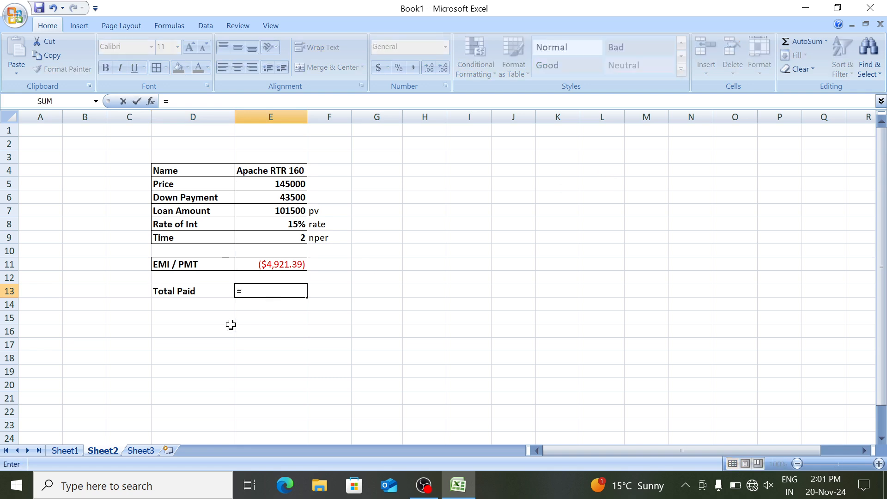
type("4921")
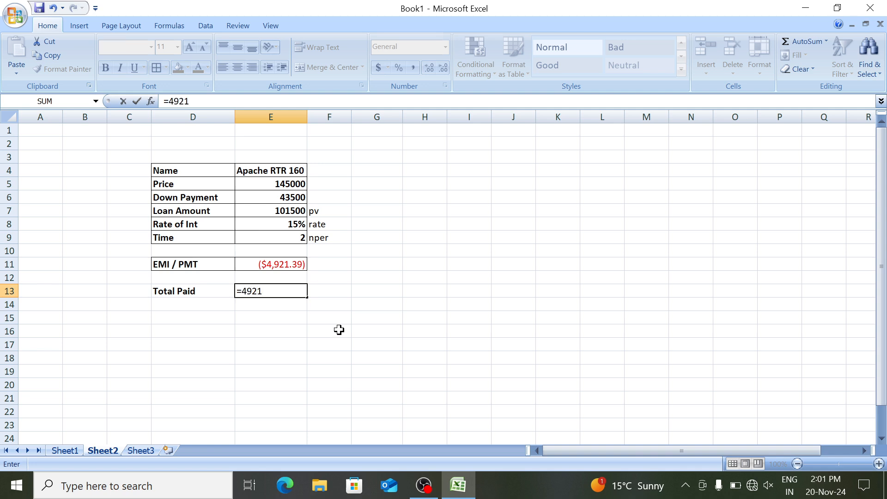
type(".39-")
left_click(270, 210)
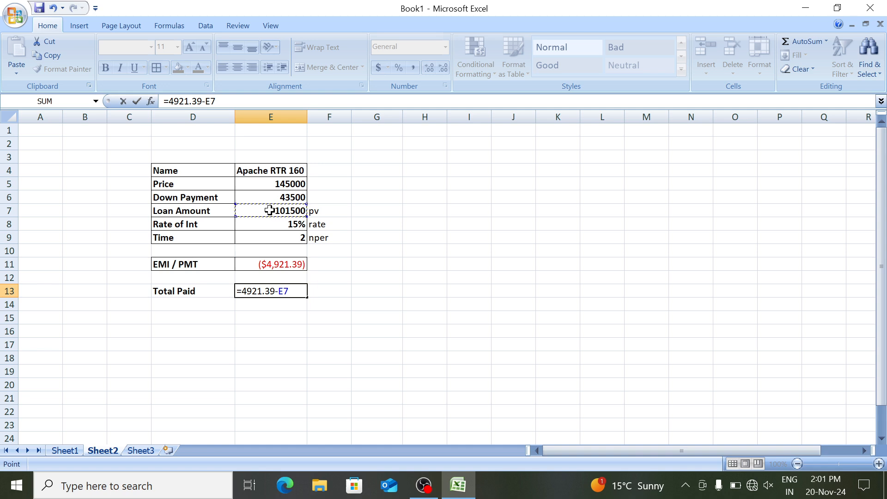
key("BackSpace")
key("BackSpace")
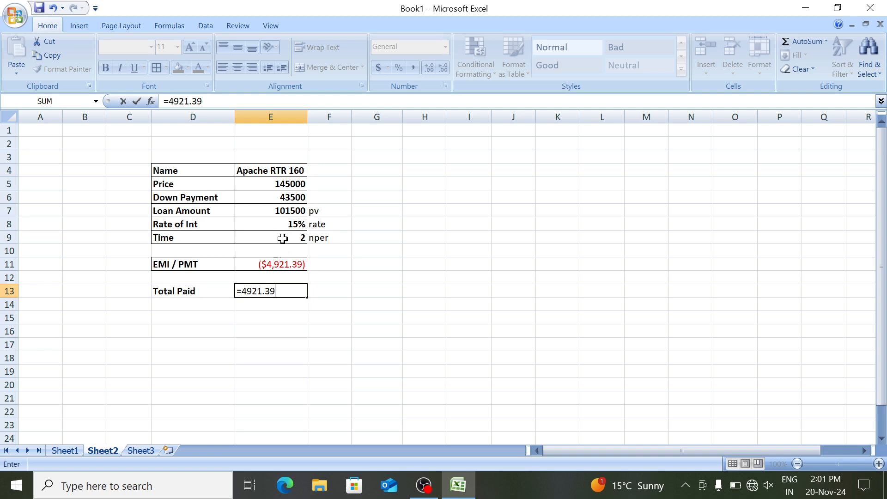
type("24")
key("BackSpace")
key("BackSpace")
left_click(281, 236)
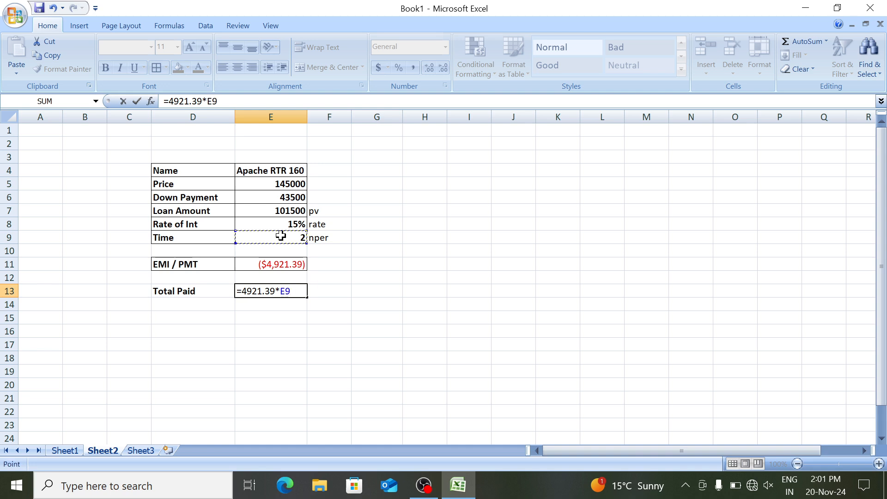
key("BackSpace")
key("BackSpace")
type("12")
key("BackSpace")
type("24")
key("Return")
key("Up")
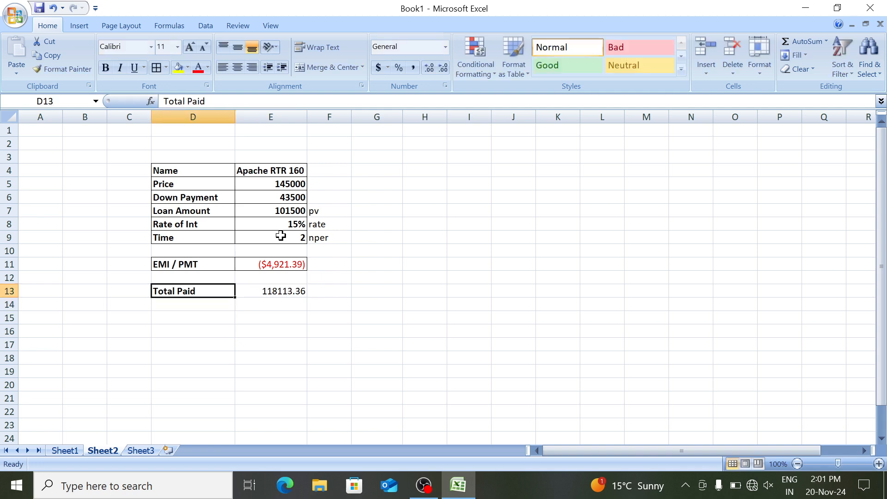
key("Right")
key("ctrl+b")
key("Down")
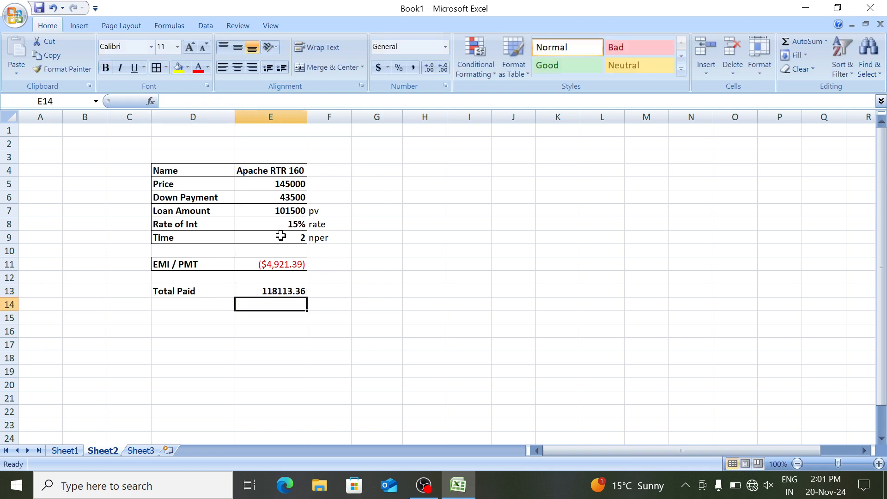
Enter the label Only Intrest in D15, two rows below Total Paid.
key("Up")
key("Down")
key("Down")
key("Left")
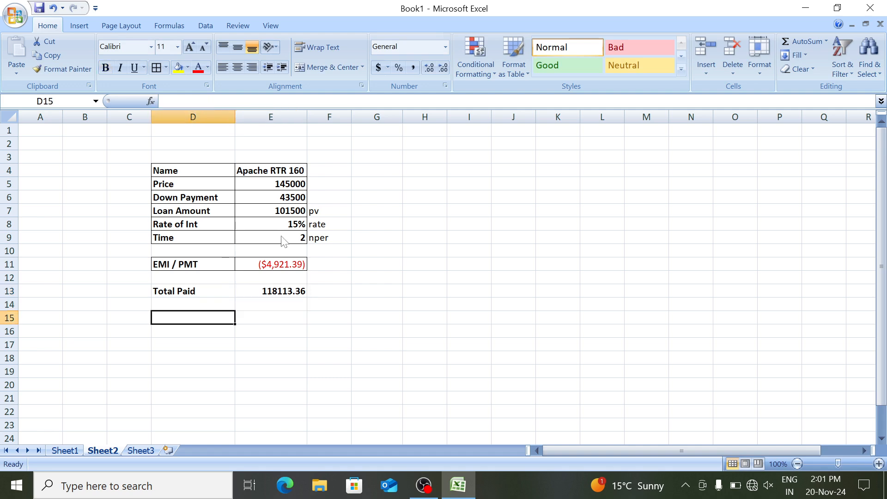
type("o")
key("BackSpace")
type("Only Intrest")
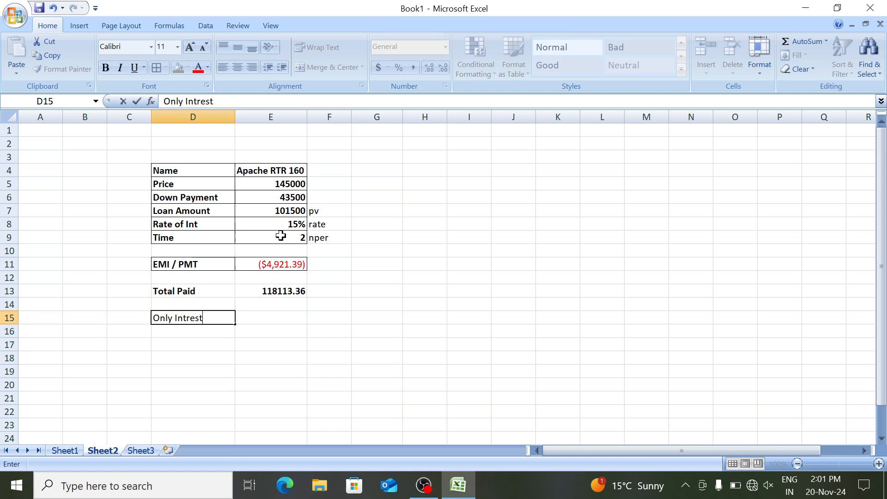
key("Tab")
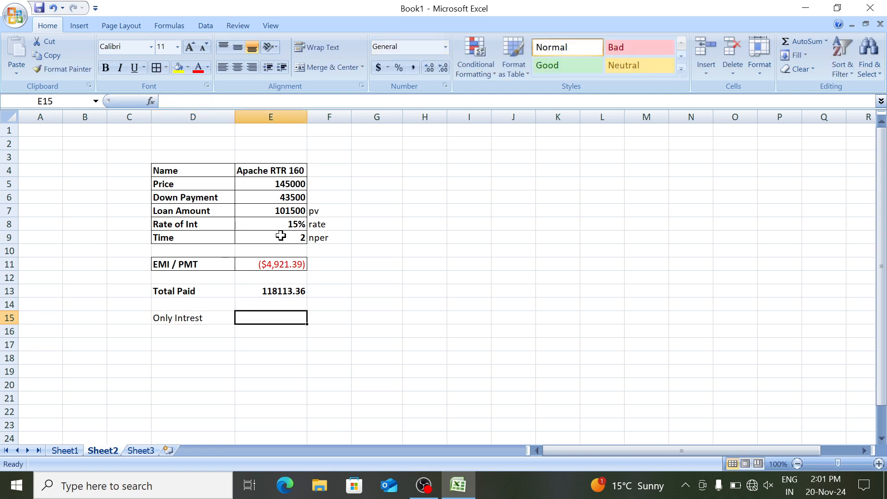
Apply all borders and bold formatting to D15:E15.
key("Left")
key("shift+Right")
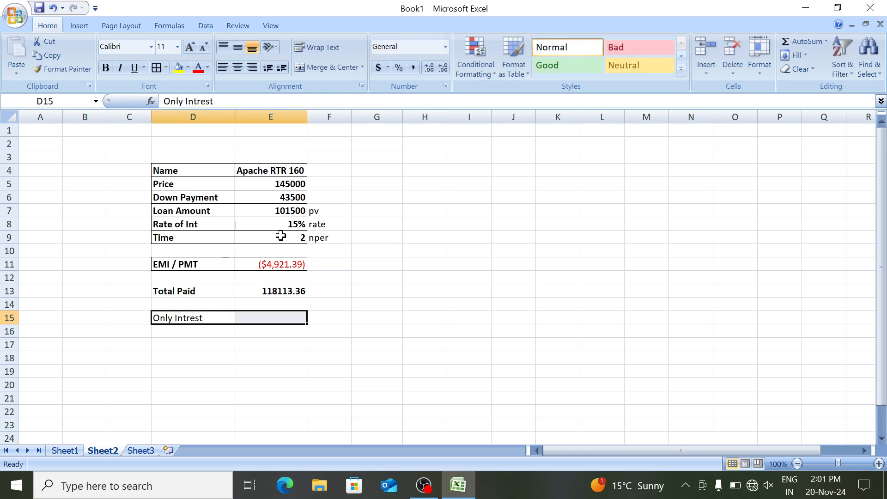
key("alt+h")
key("b")
key("a")
key("ctrl+b")
key("Right")
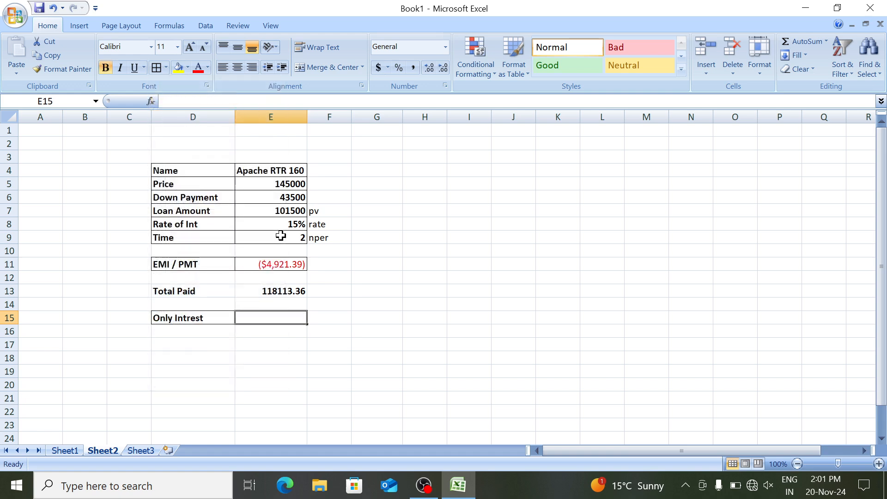
Enter =E13-E7 in E15 to compute the interest as total paid minus loan amount.
type("=")
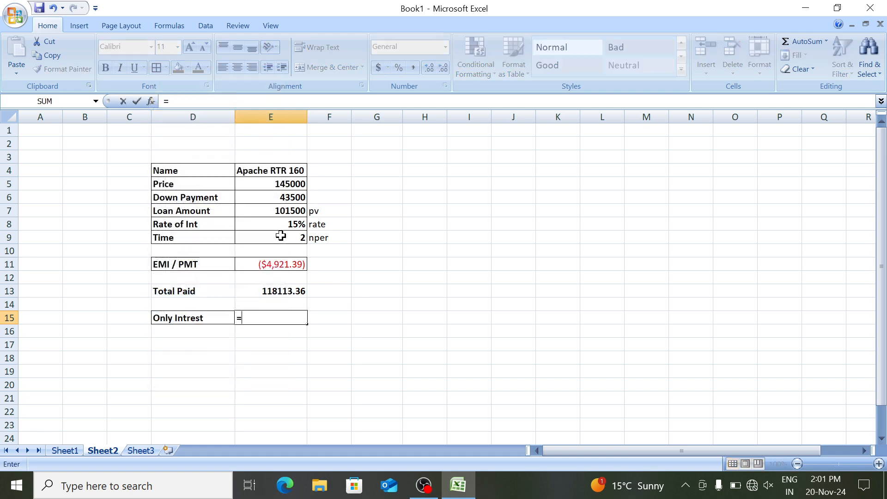
left_click(254, 289)
type("-")
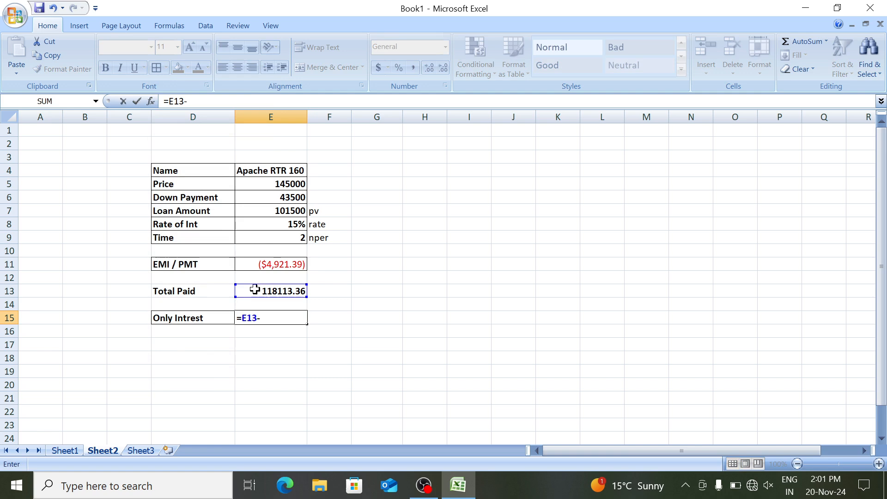
left_click(254, 211)
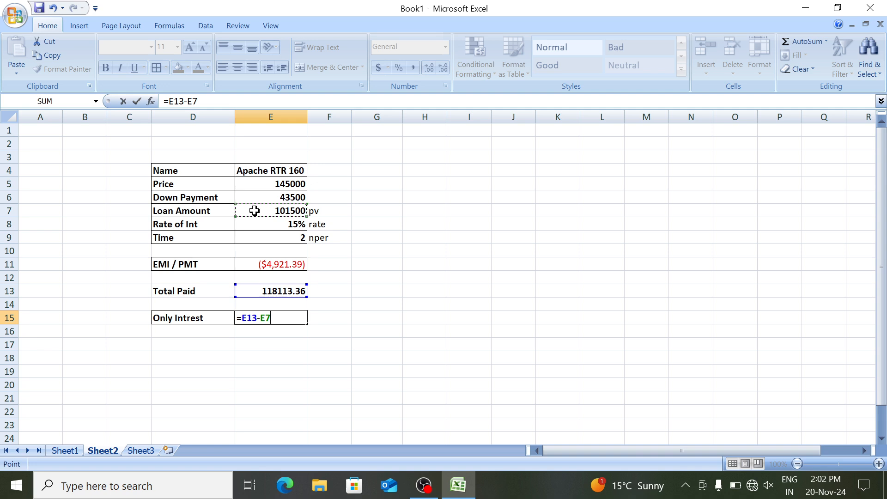
key("Return")
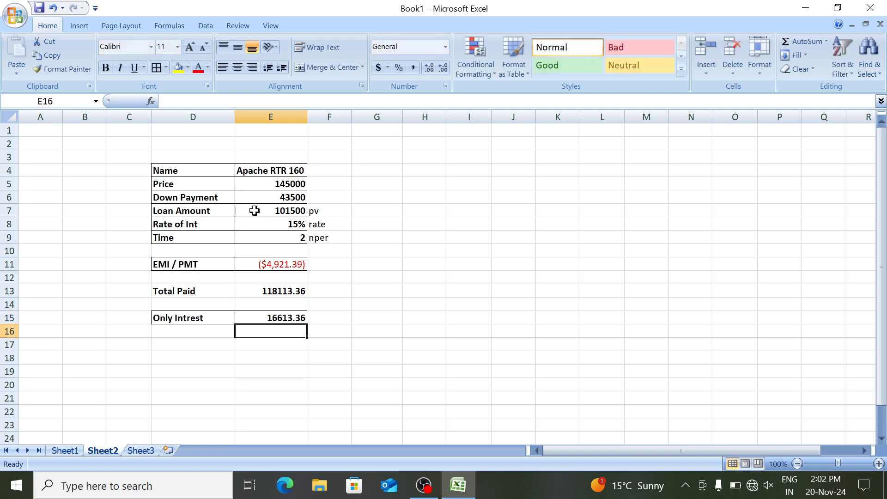
key("Up")
key("Left")
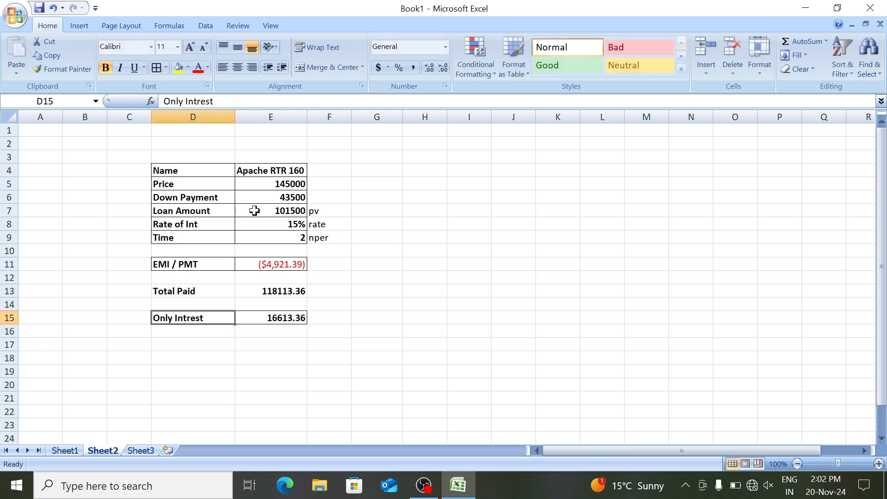
key("Right")
key("Left")
key("Right")
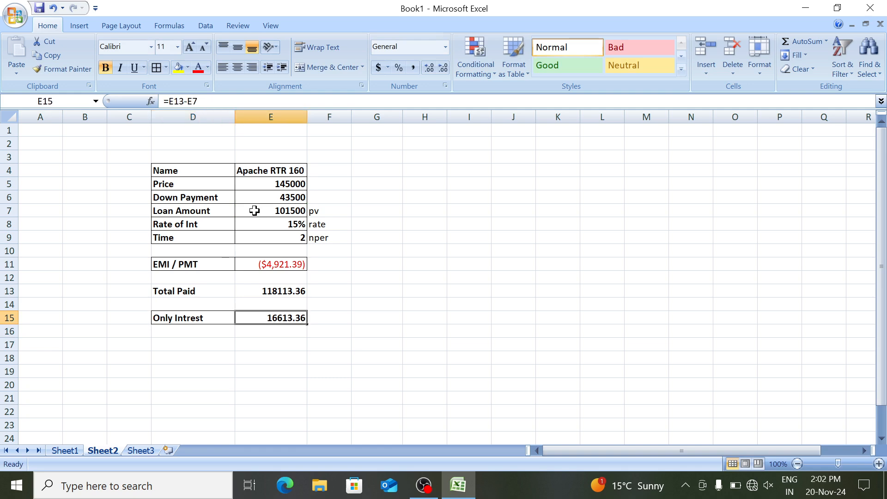
Enter the column headings Month, IPMT, PPMT and EMI in H2:K2.
key("Right")
key("Up")
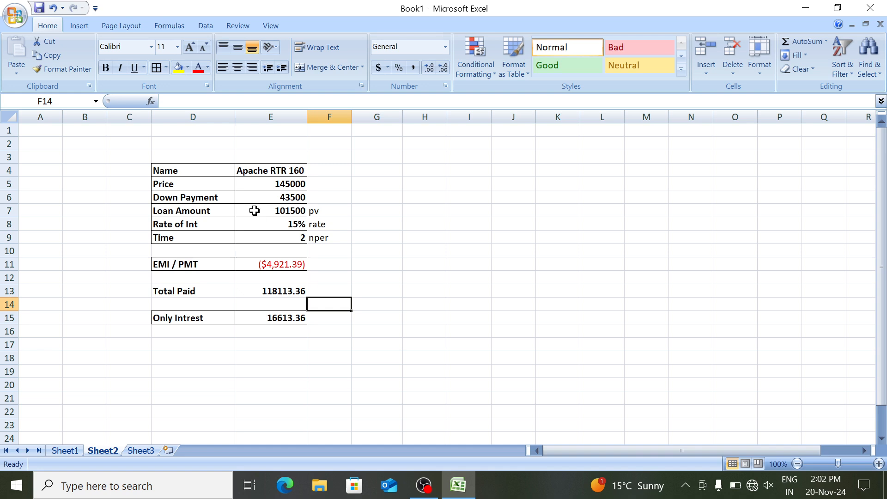
key("Right")
key("Up")
key("Up")
key("Up")
key("Up")
key("Up")
key("Up")
key("Up")
key("Up")
key("Up")
key("Up")
key("Up")
key("Up")
key("Up")
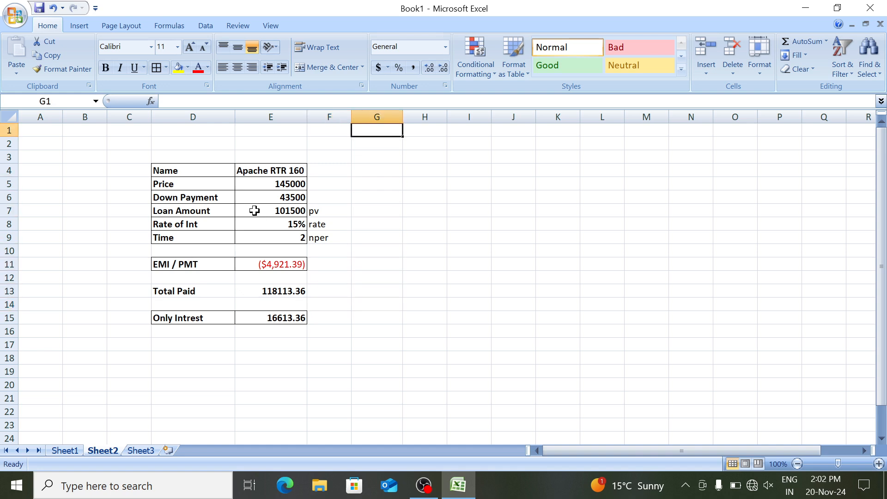
key("Down")
key("Up")
key("Right")
key("Down")
key("Right")
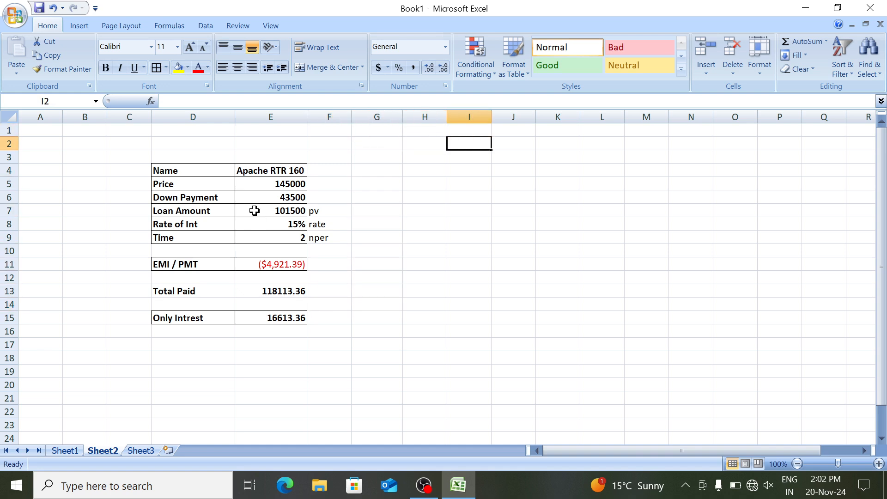
key("Left")
type("m")
key("BackSpace")
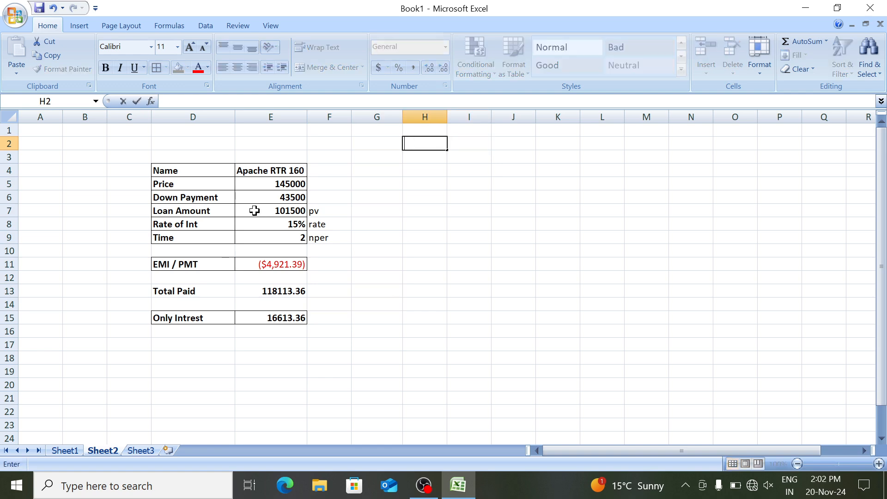
type("Month")
key("Right")
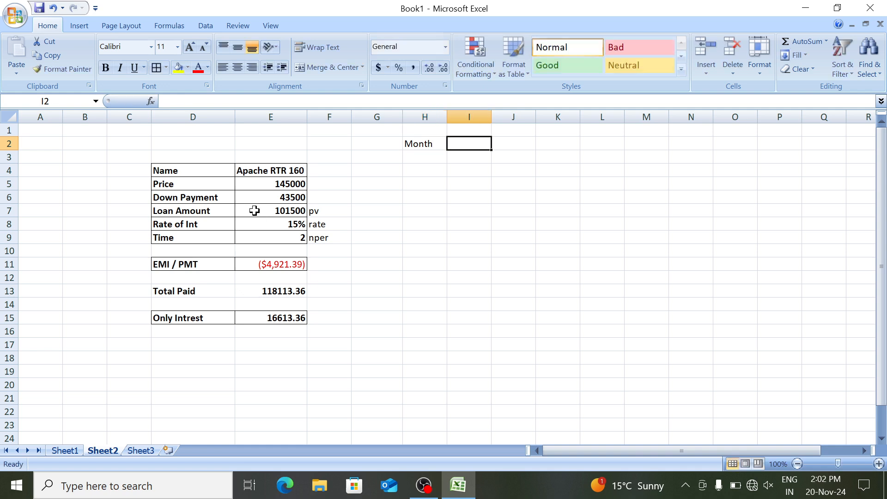
type("I")
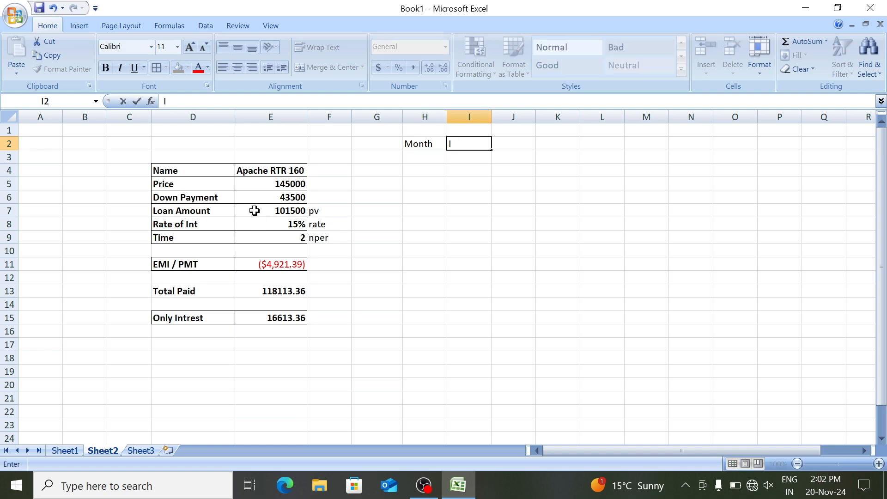
type("PMT")
key("Right")
type("PPM")
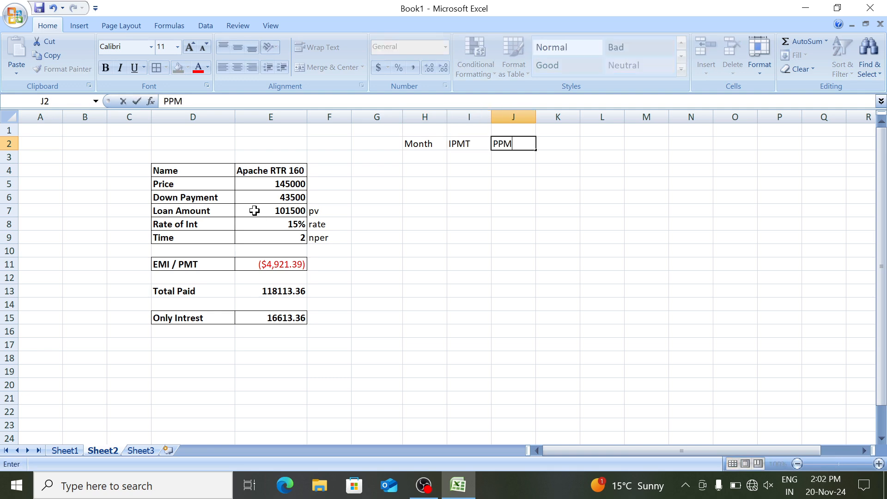
type("T")
key("Right")
type("EM")
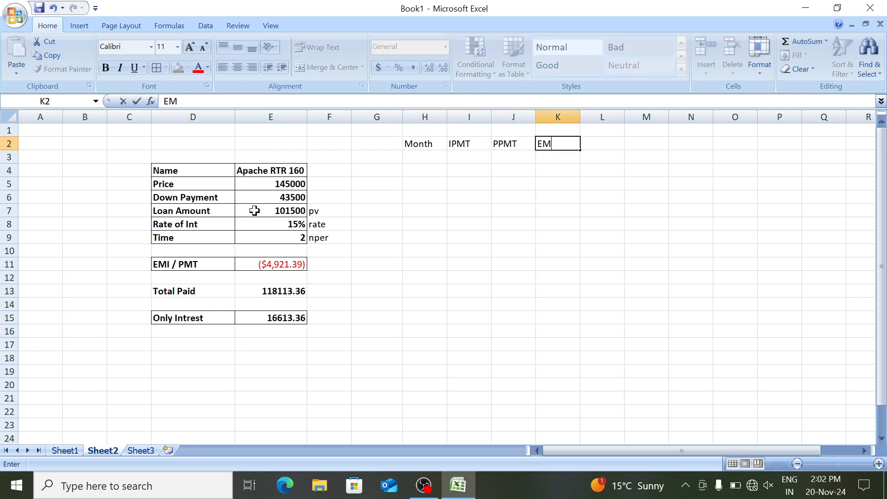
type("I")
key("Return")
key("Left")
key("Down")
key("Down")
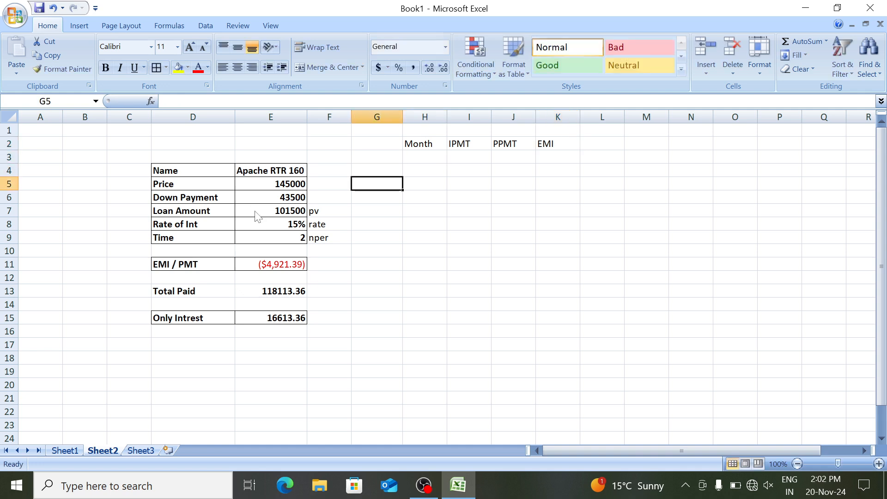
Enter 1 in H3 and fill a linear series down the Month column with step value 1, ending at 24.
left_click(281, 236)
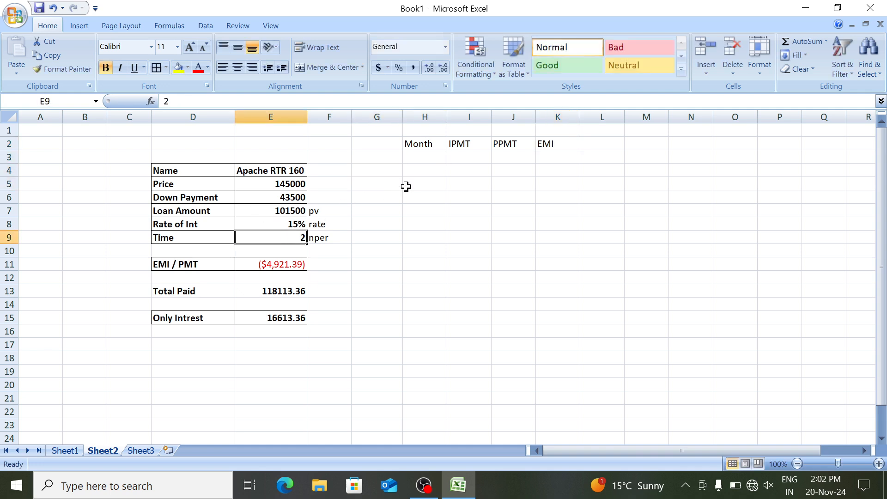
left_click(425, 156)
type("1")
key("Return")
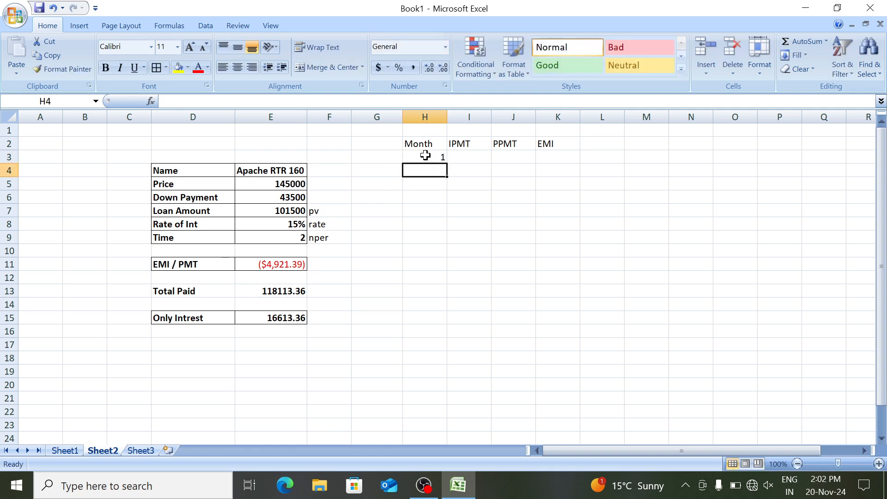
left_click(425, 155)
key("alt+h")
key("f")
key("i")
key("s")
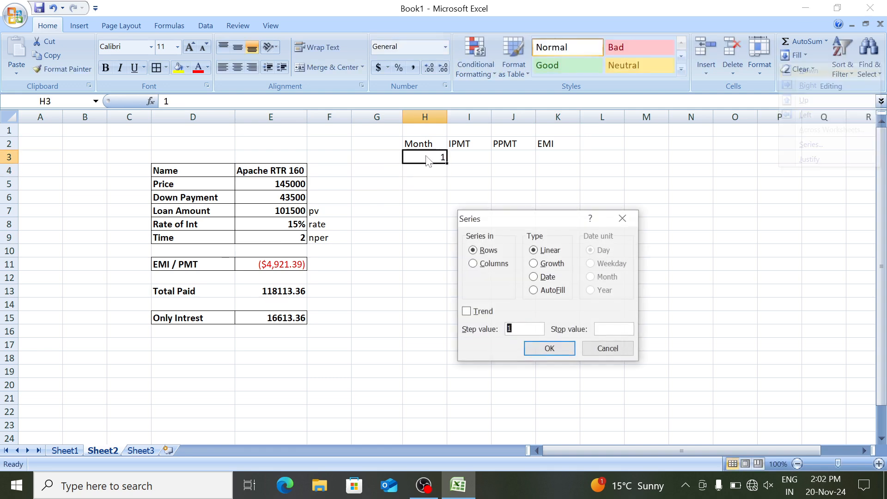
left_click(487, 266)
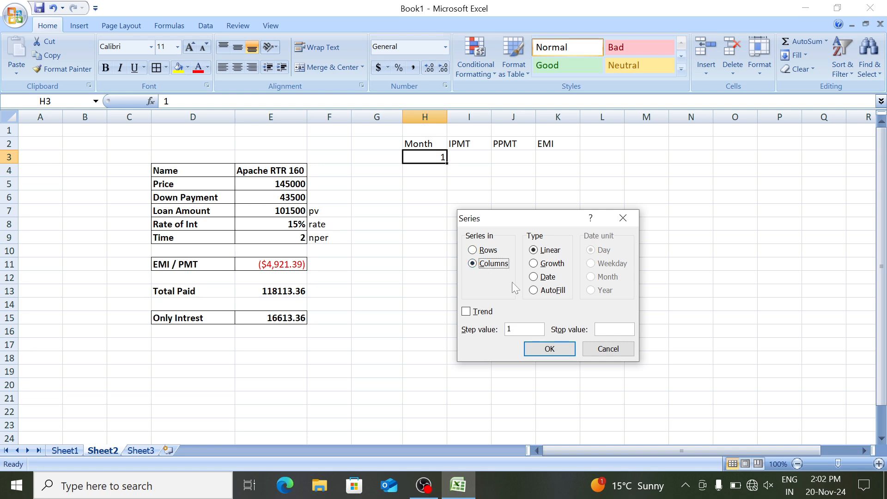
left_click(600, 330)
left_click(567, 349)
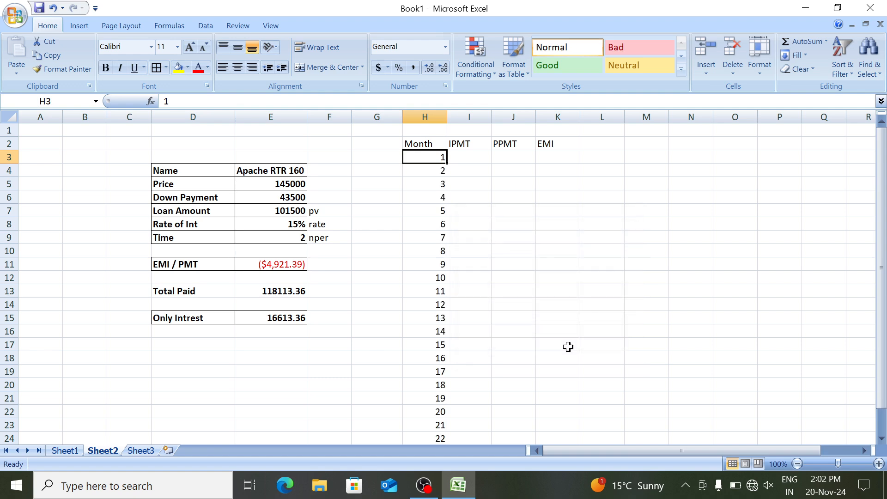
key("ctrl+Down")
key("Down")
key("Down")
key("Down")
key("Down")
key("Up")
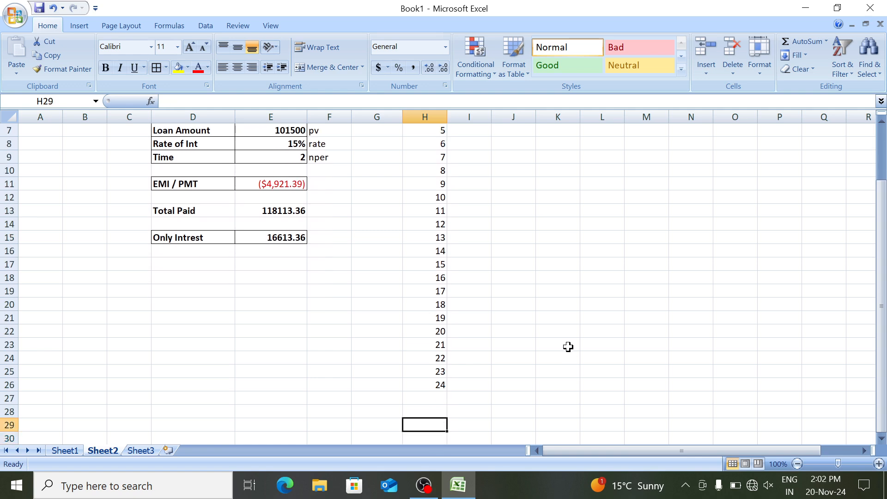
Apply all borders and bold formatting to the Month, IPMT, PPMT and EMI table in H2:K26.
key("ctrl+Up")
key("ctrl+Up")
key("ctrl+a")
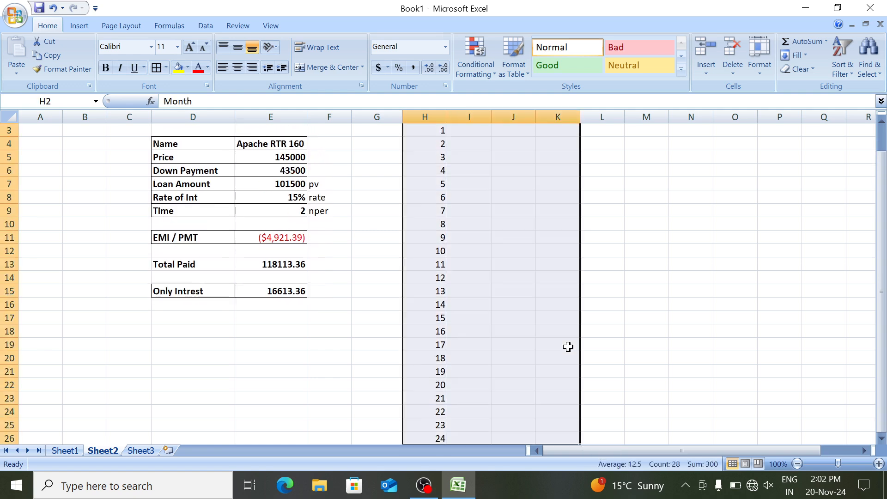
key("alt+h")
key("b")
key("Up")
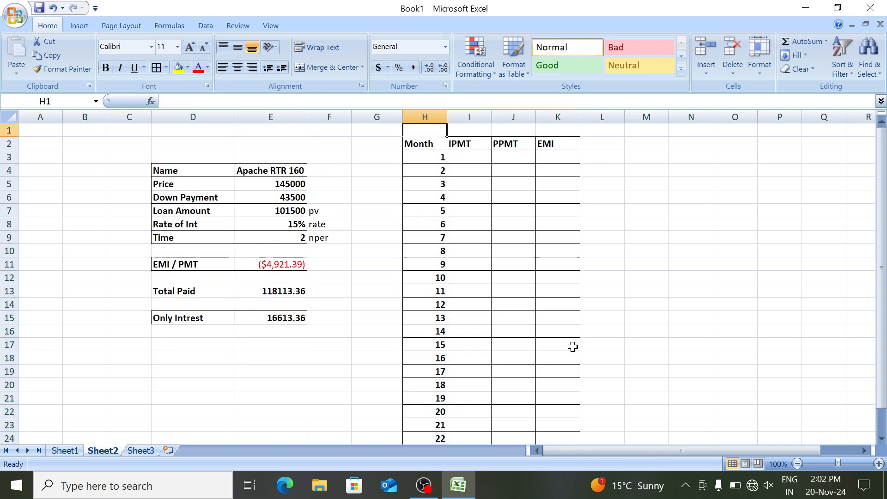
Enter =IPMT($E$8/12,H3,$E$9*12,$E$7) in I3 to compute the first month's interest payment.
key("Down")
key("Right")
key("Down")
type("=ip")
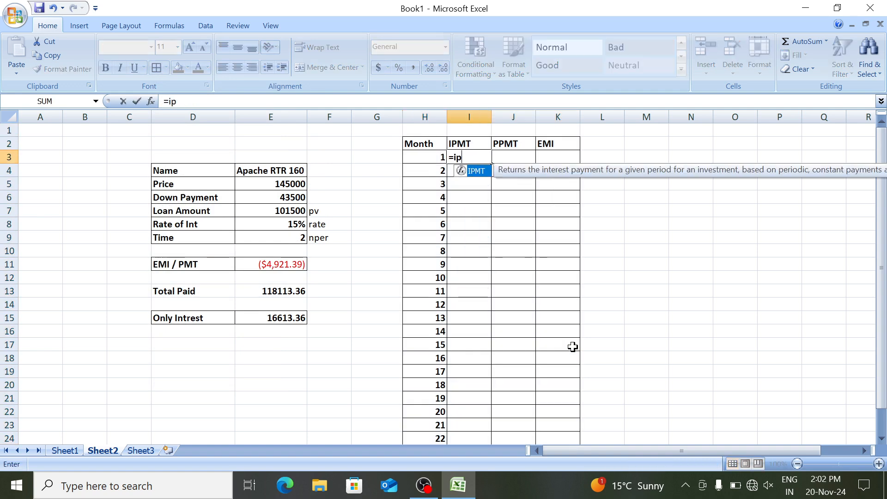
key("Tab")
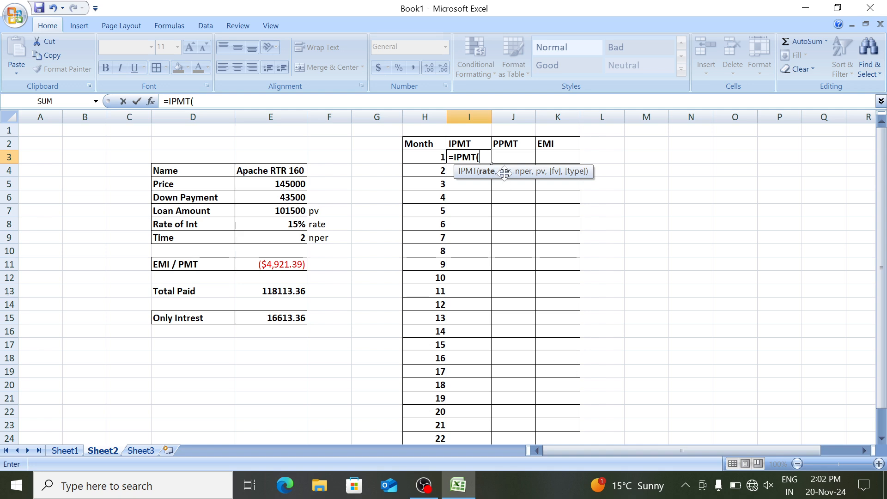
left_click(280, 224)
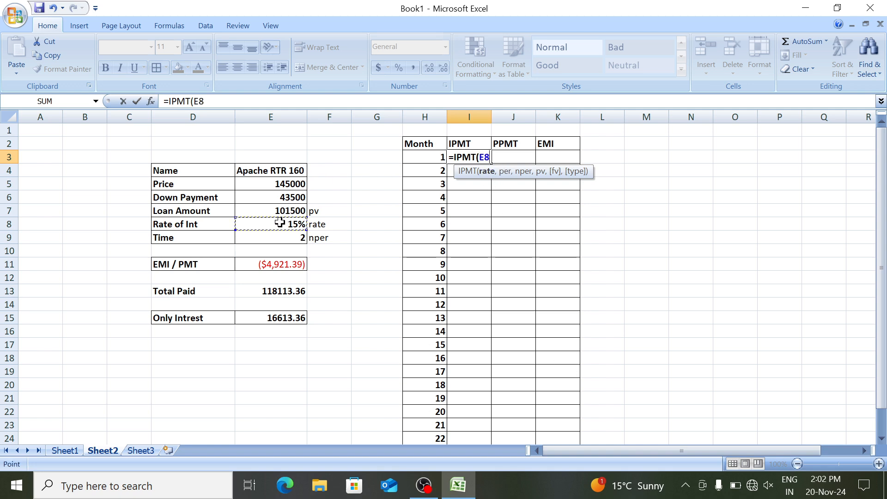
key("F4")
type("/")
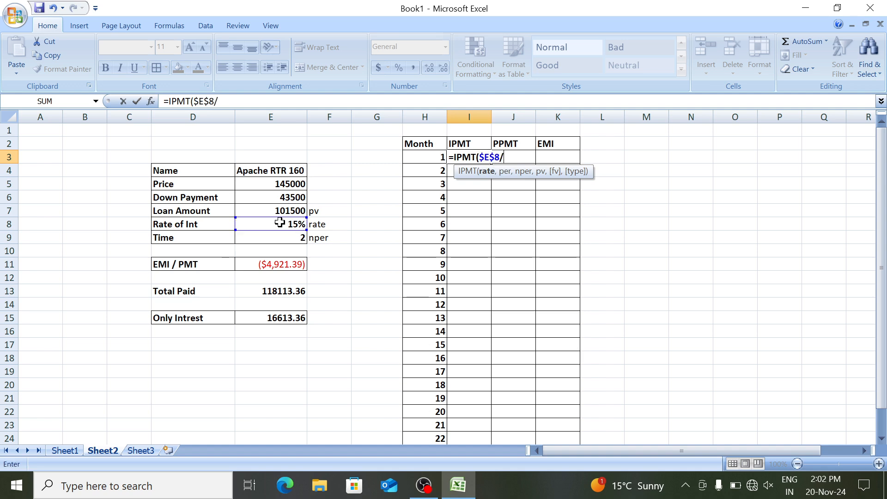
type("12,")
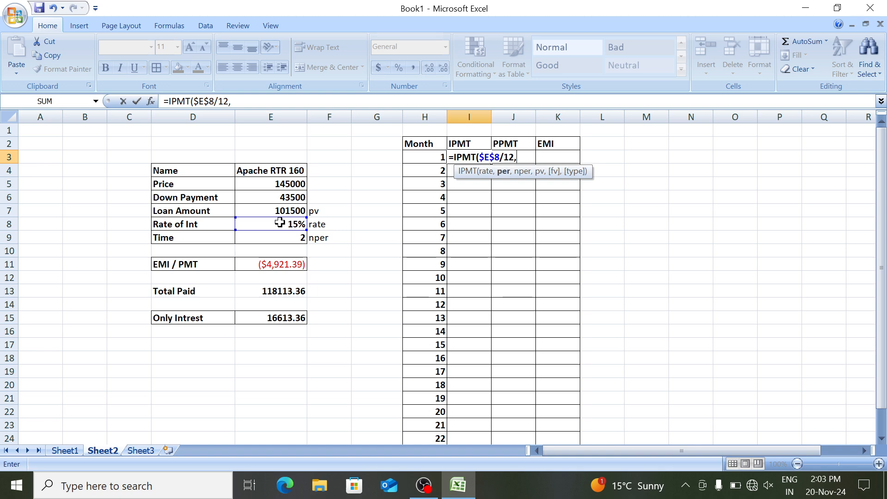
left_click(430, 159)
type(",")
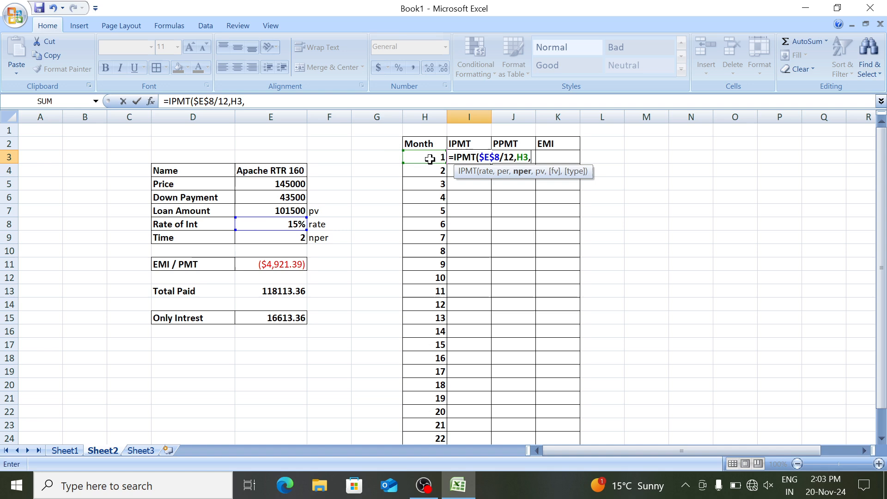
left_click(288, 238)
key("F4")
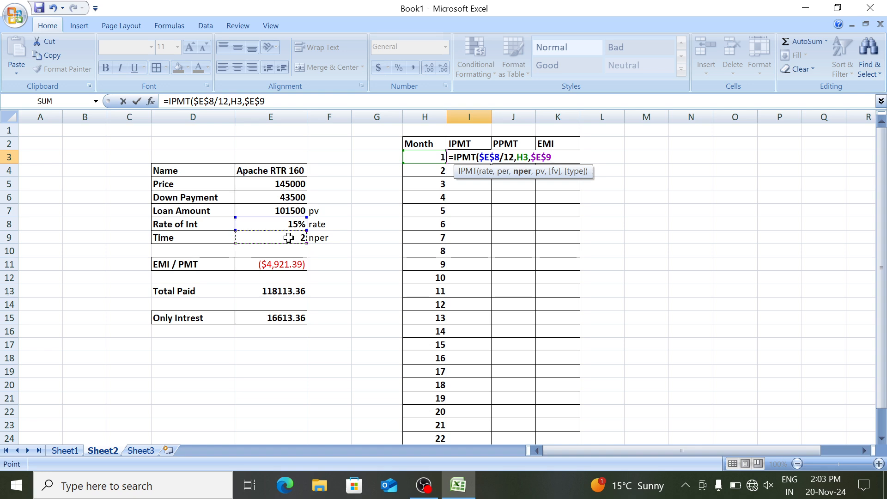
type("*12,")
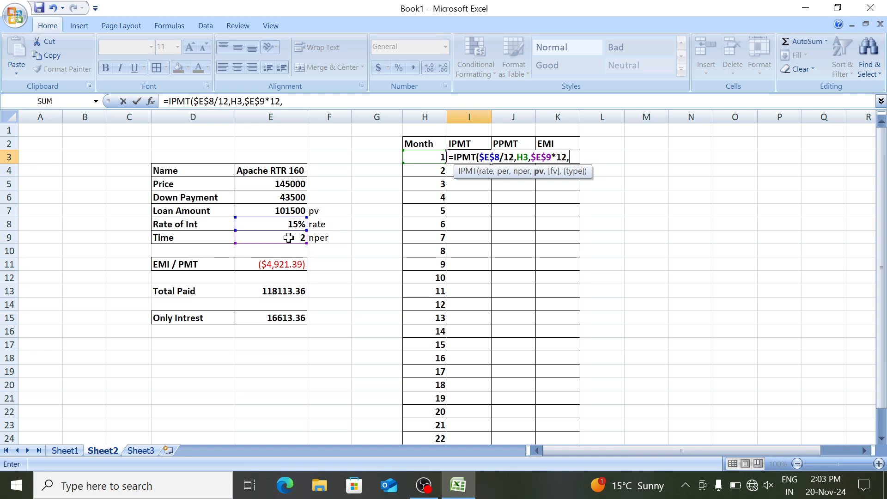
left_click(287, 209)
key("F4")
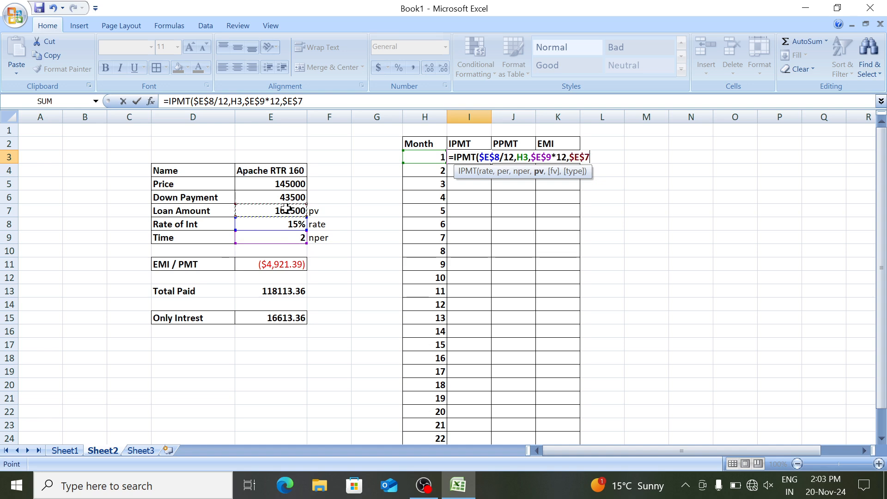
type(")")
key("Return")
key("Up")
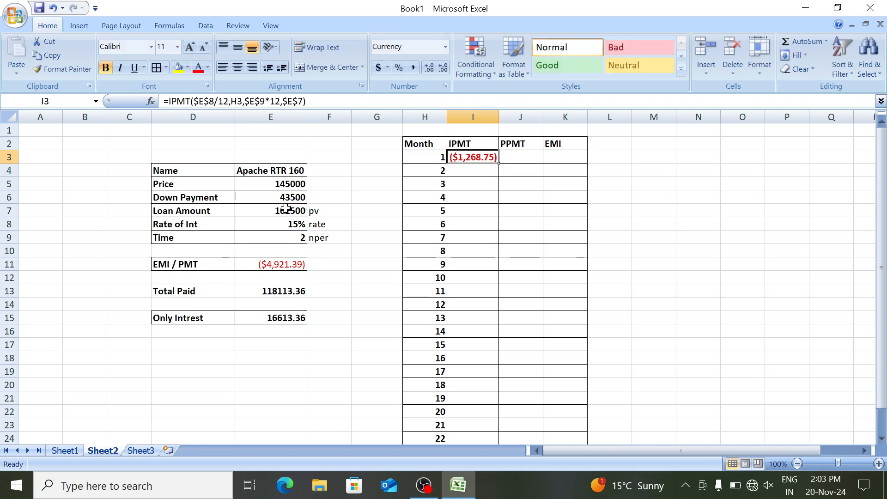
Fill the IPMT formula from I3 down through month 24 in I26.
key("shift+Down")
key("shift+Down")
key("shift+Down")
key("shift+Down")
key("shift+Down")
key("shift+Down")
key("shift+Down")
key("shift+Down")
key("shift+Down")
key("shift+Down")
key("shift+Down")
key("shift+Down")
key("shift+Down")
key("shift+Down")
key("shift+Down")
key("shift+Down")
key("shift+Down")
key("shift+Down")
key("shift+Down")
key("shift+Down")
key("shift+Down")
key("shift+Down")
key("shift+Down")
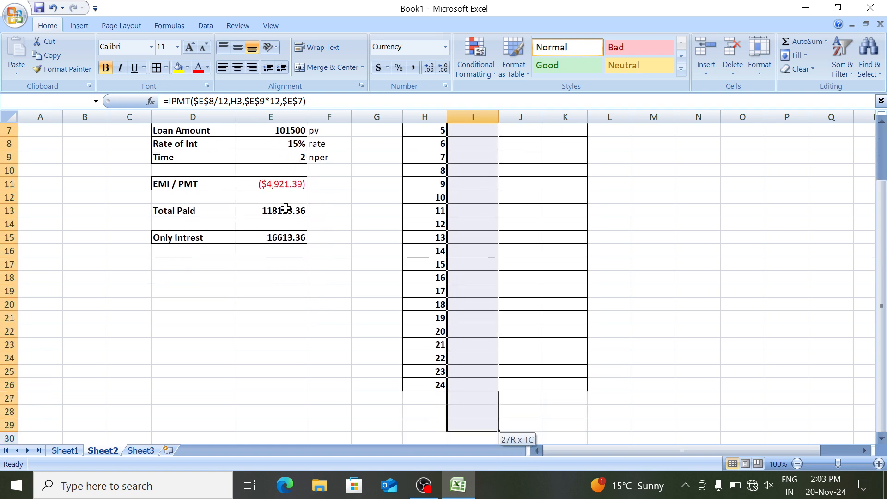
key("ctrl+d")
key("ctrl+Down")
key("ctrl+Down")
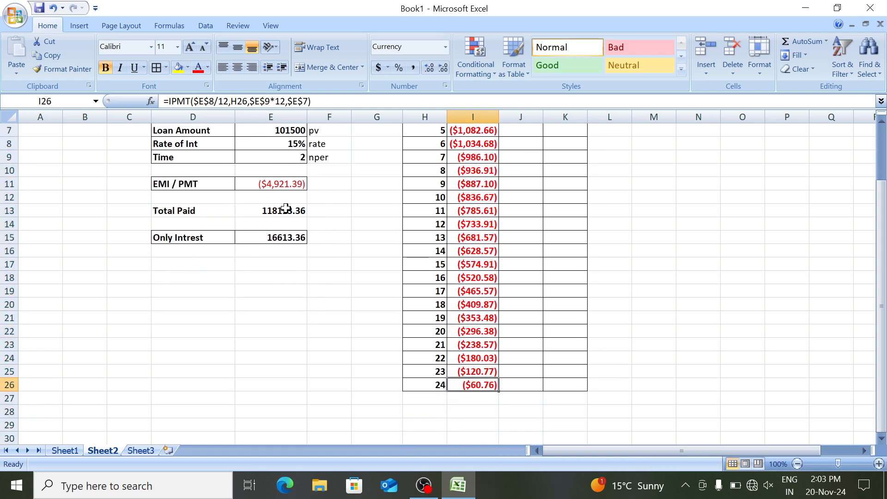
Review the monthly IPMT values and their formulas at the start of the schedule.
key("ctrl+Up")
key("ctrl+Up")
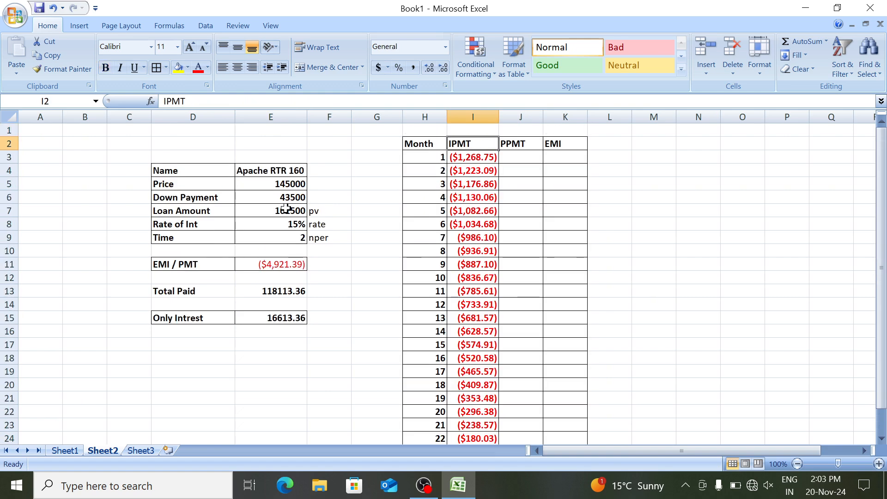
key("Down")
key("Down")
key("Down")
key("Down")
key("Down")
key("Down")
key("Down")
key("Down")
key("Down")
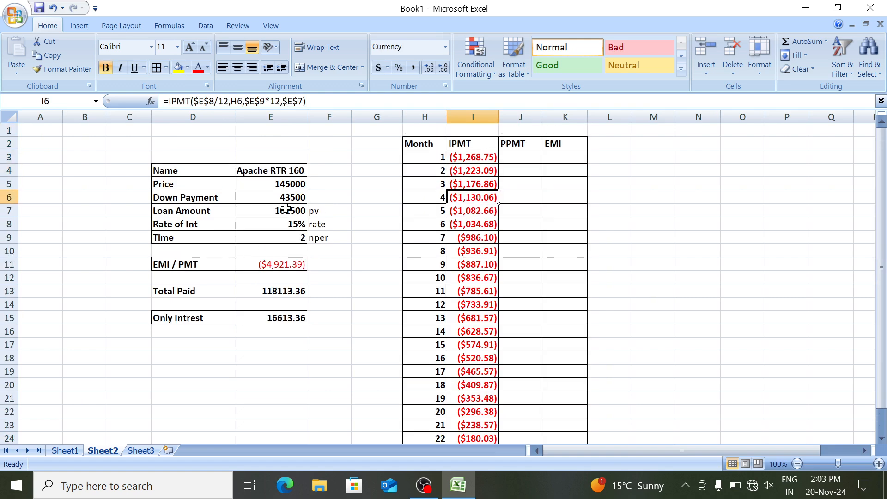
key("Up")
key("Up")
key("Up")
key("Up")
key("Up")
key("Up")
key("Up")
key("Up")
key("Up")
key("Up")
key("Down")
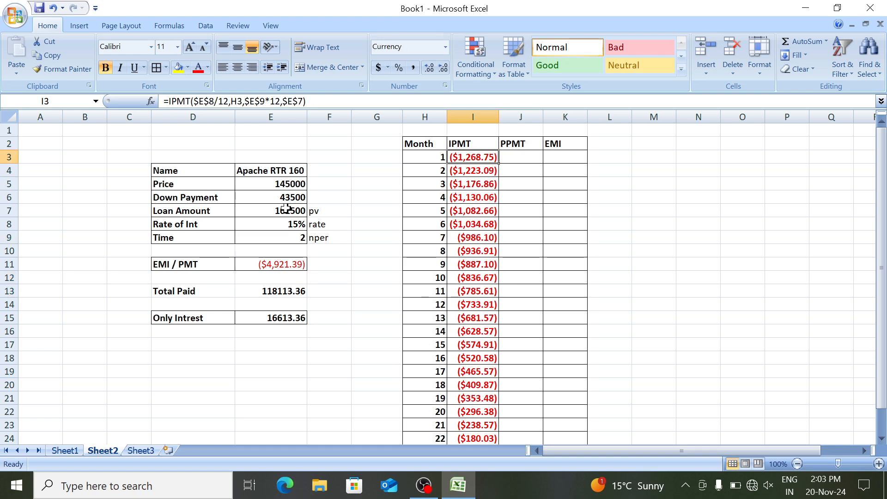
Enter =PPMT($E$8/12,H3,$E$9*12,$E$7) in J3 to compute the first month's principal payment.
key("Right")
type("=ppmt")
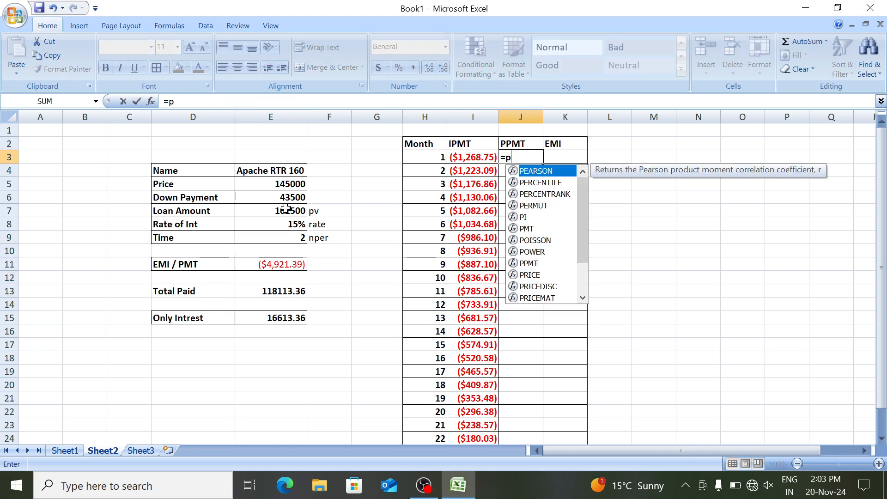
key("Tab")
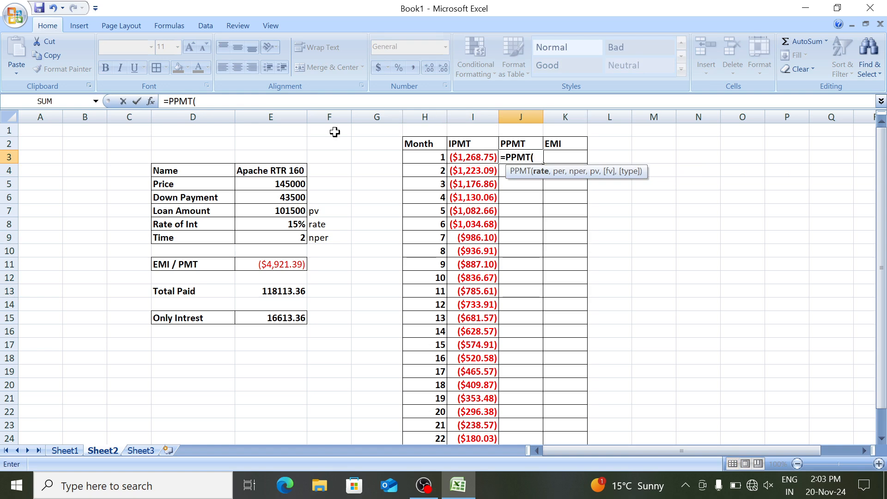
left_click(270, 224)
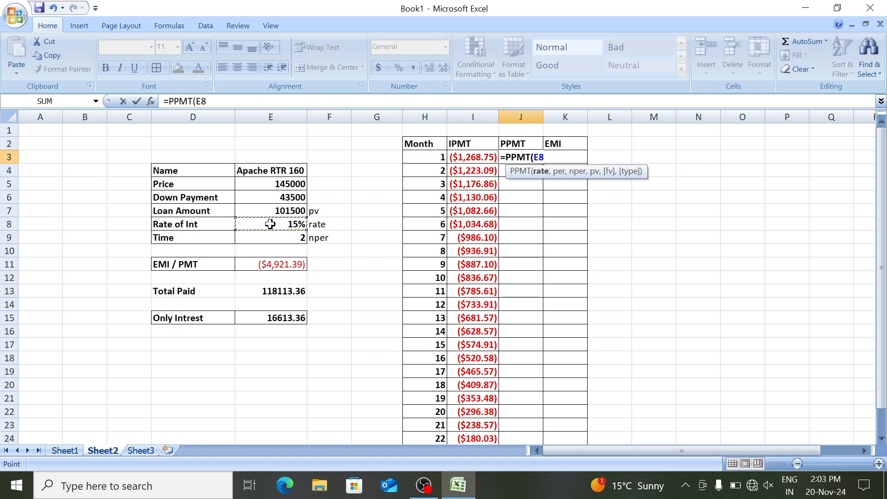
key("F4")
type("/1")
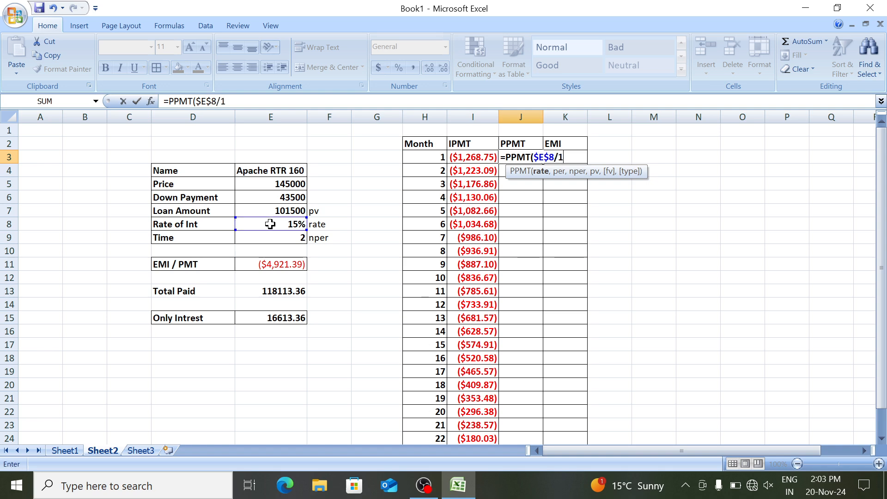
type("2,")
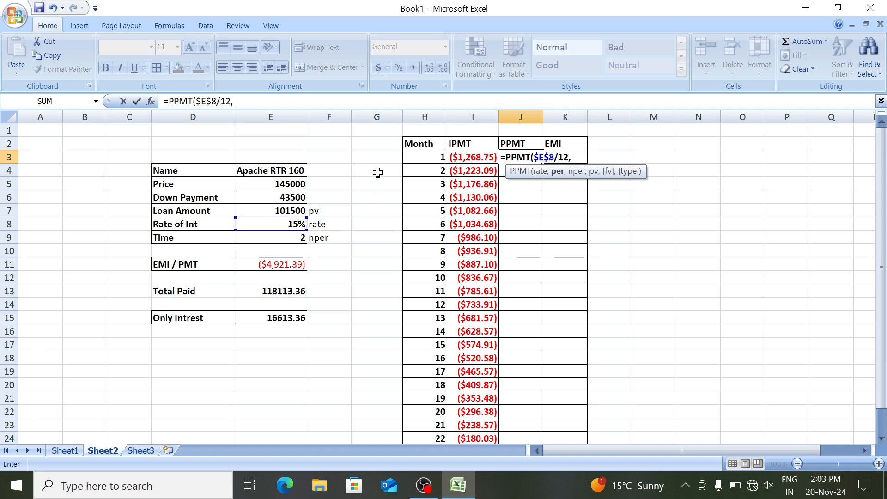
left_click(417, 156)
type(",")
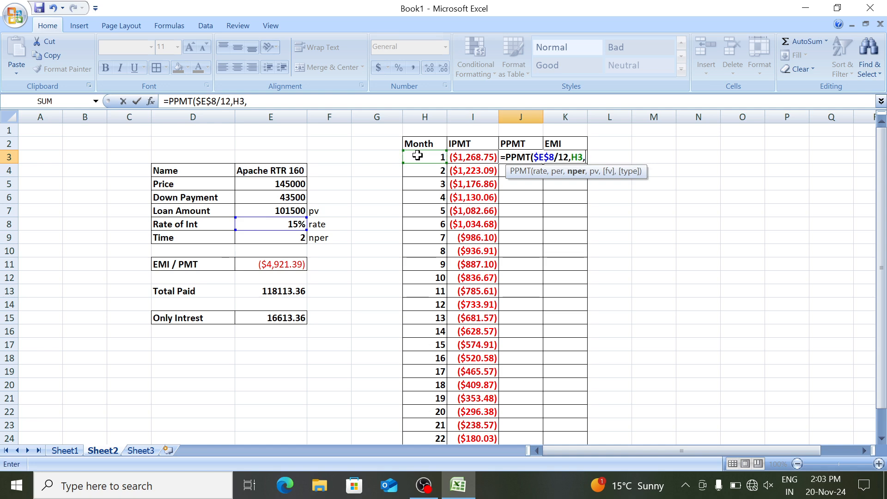
left_click(293, 237)
type("*")
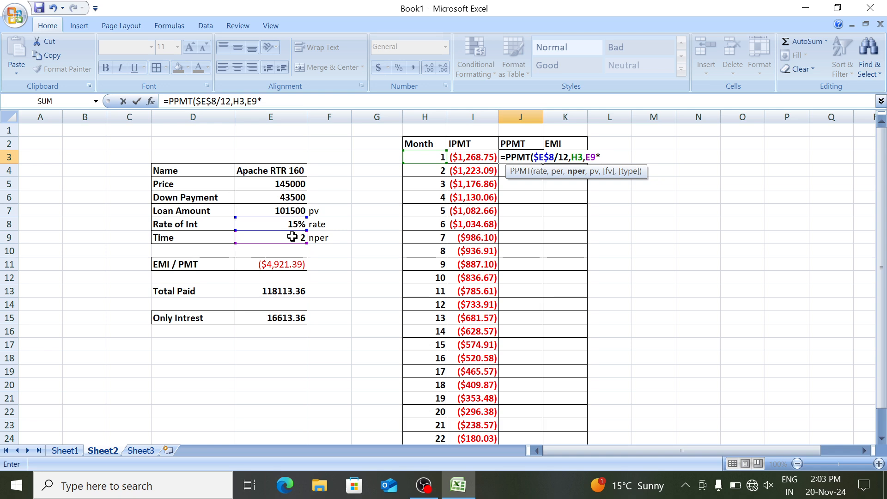
key("F4")
type("12,")
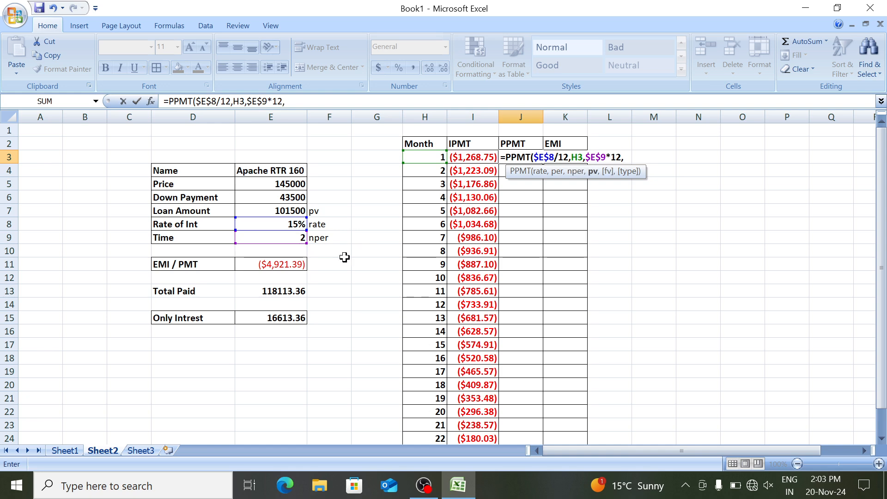
left_click(288, 207)
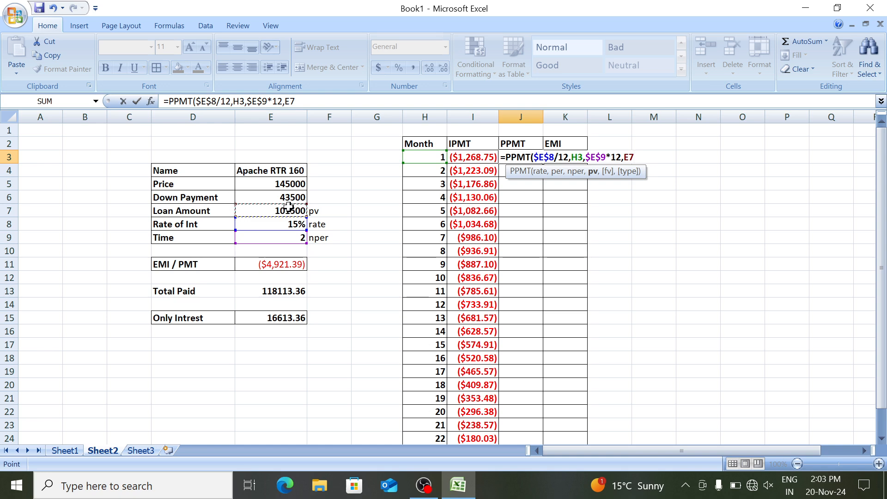
key("F4")
type(")")
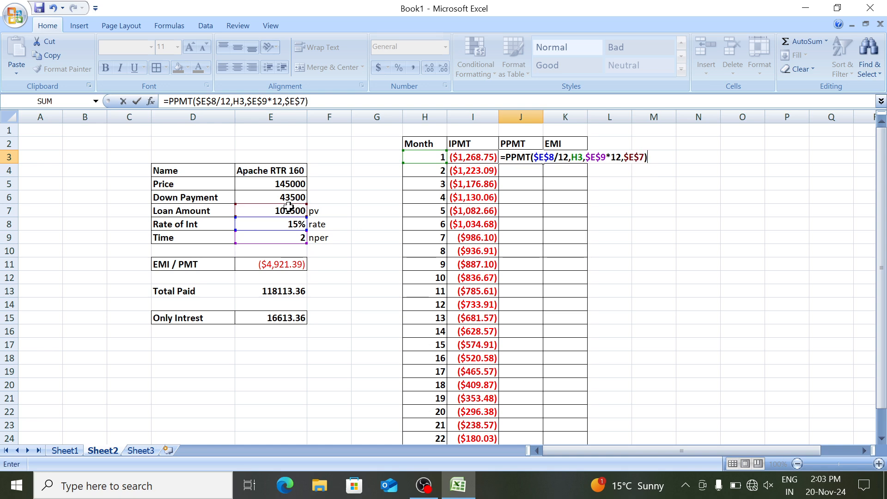
key("ctrl+Return")
Fill the PPMT formula from J3 down through month 24 in J26.
key("shift+Down")
key("shift+Down")
key("shift+Down")
key("shift+Down")
key("shift+Down")
key("shift+Down")
key("shift+Down")
key("shift+Down")
key("shift+Down")
key("shift+Down")
key("shift+Down")
key("shift+Down")
key("shift+Down")
key("shift+Down")
key("shift+Down")
key("shift+Down")
key("shift+Down")
key("shift+Down")
key("shift+Down")
key("shift+Down")
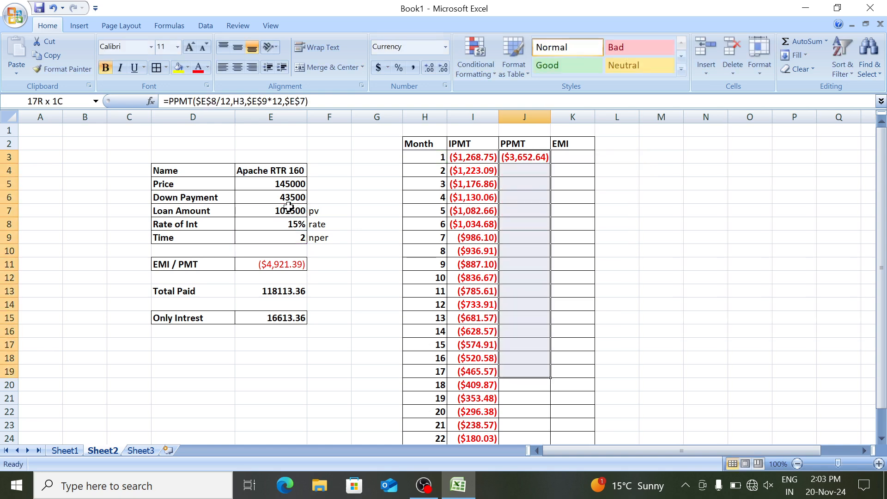
key("shift+Up")
key("shift+Up")
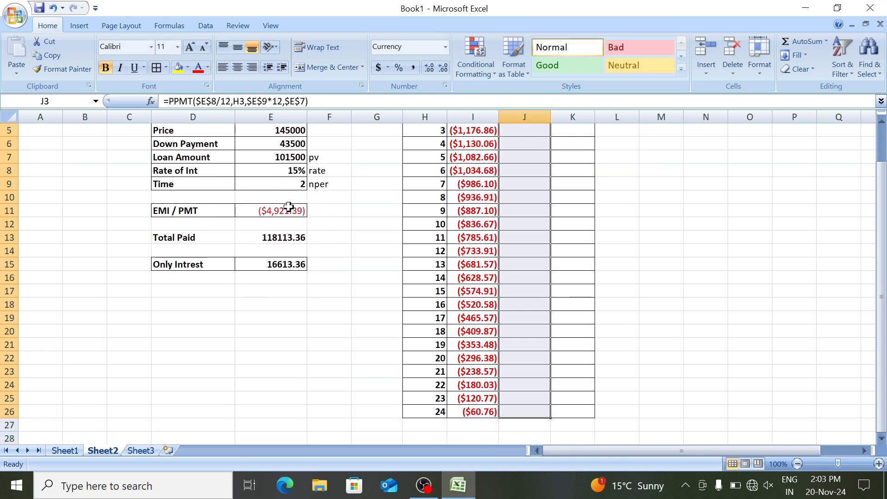
key("ctrl+d")
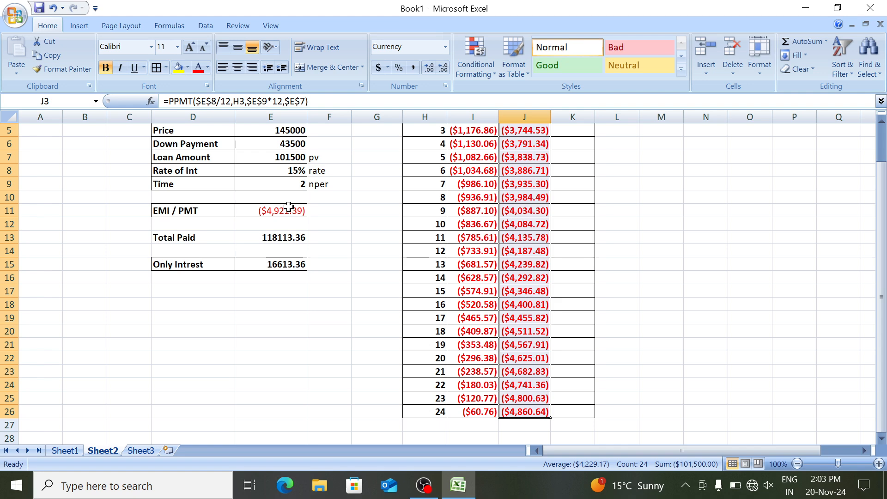
Enter =I3+J3 in K3 to compute the first month's EMI from its interest and principal.
key("Up")
key("Right")
key("Down")
type("=")
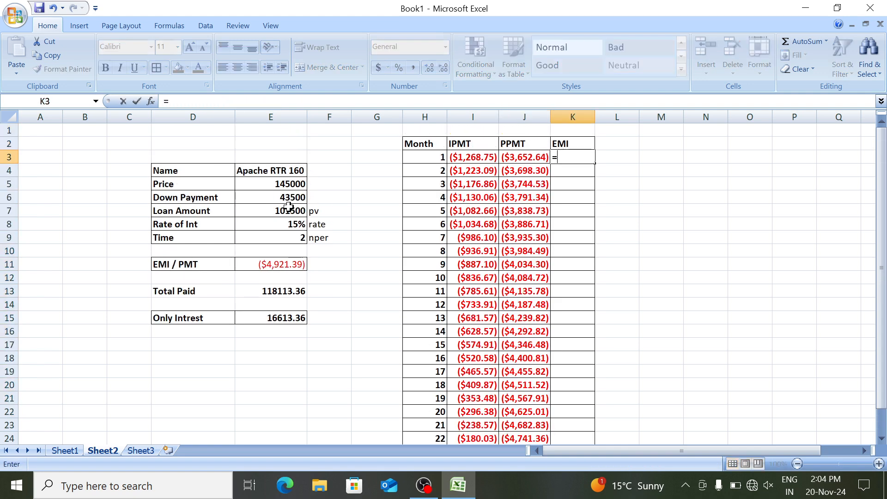
key("Left")
key("Left")
type("+")
key("Left")
key("Return")
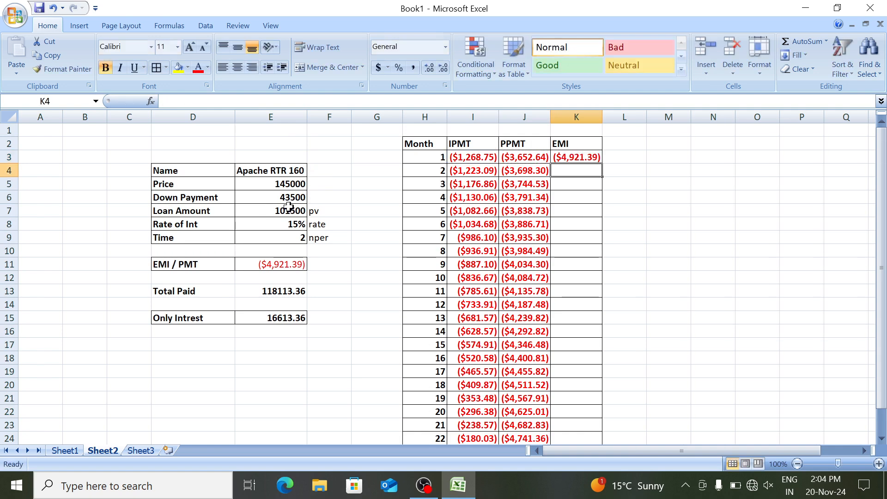
Fill the EMI formula from K3 down through month 24 in K26.
key("Up")
key("shift+Down")
key("shift+Down")
key("shift+Down")
key("shift+Down")
key("shift+Down")
key("shift+Down")
key("shift+Down")
key("shift+Down")
key("shift+Down")
key("shift+Down")
key("shift+Down")
key("shift+Down")
key("shift+Down")
key("shift+Down")
key("shift+Down")
key("shift+Down")
key("shift+Down")
key("shift+Down")
key("shift+Down")
key("shift+Down")
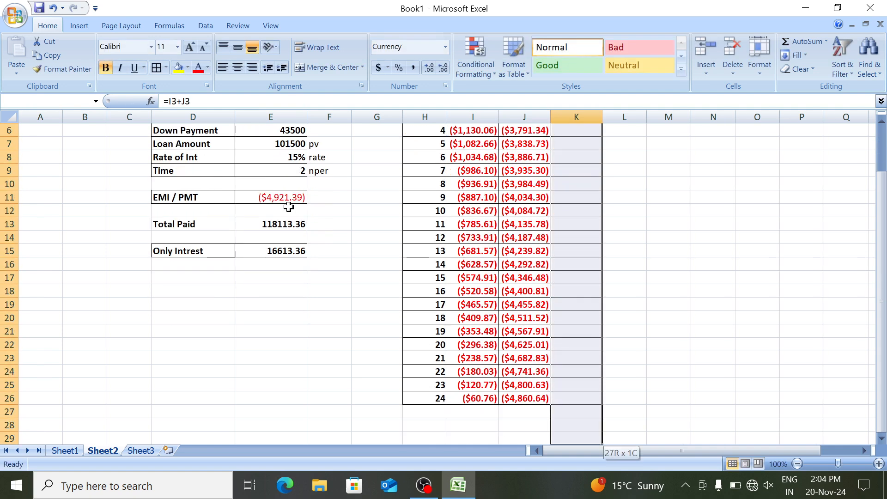
key("shift+Up")
key("ctrl+d")
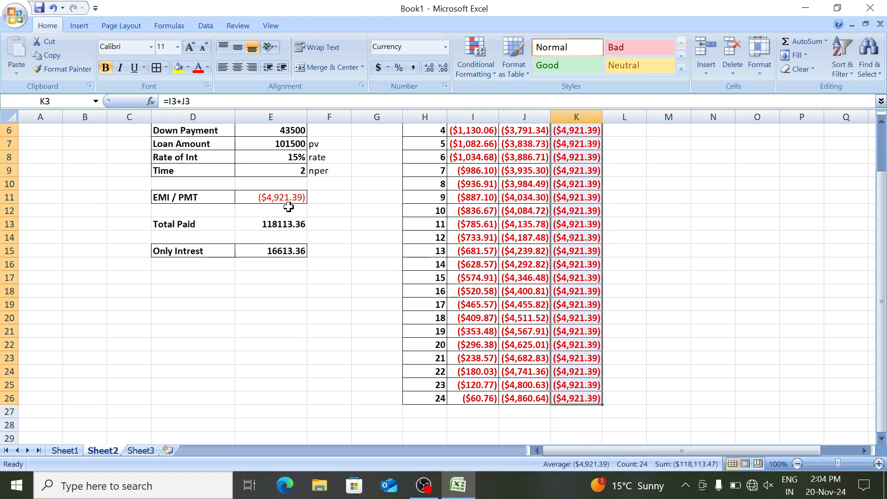
Look over the EMI values and the first month's row of the completed schedule.
key("Up")
key("Up")
key("Down")
key("Down")
key("Down")
key("Down")
key("Down")
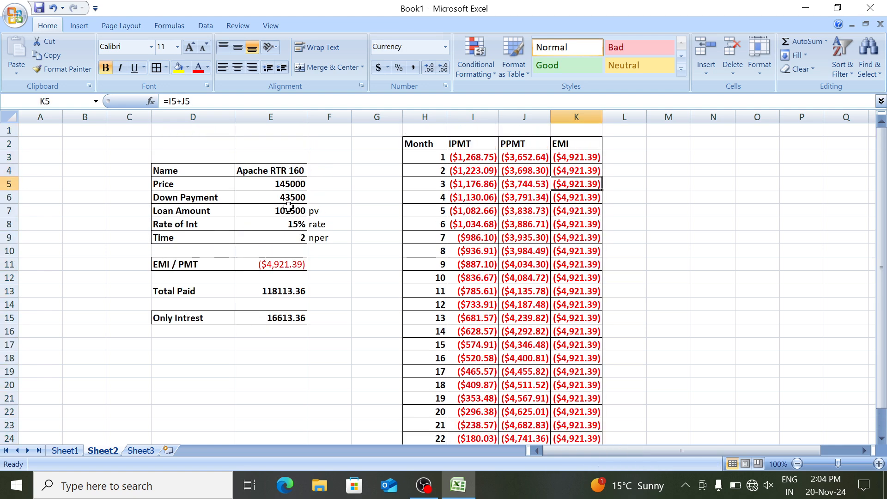
key("Up")
key("Up")
key("Up")
key("Left")
key("Left")
key("Left")
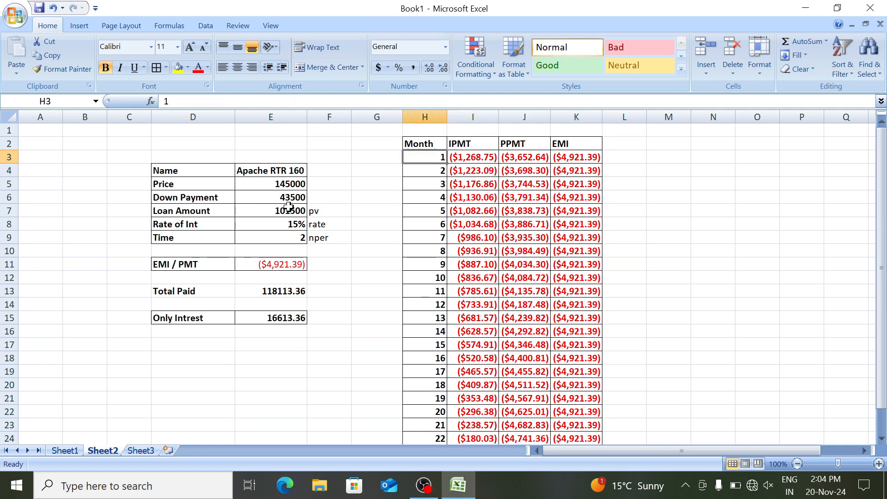
Select the IPMT values in I3:I26 and compare their sum with the Only Intrest amount in E15.
key("Right")
key("ctrl+shift+Down")
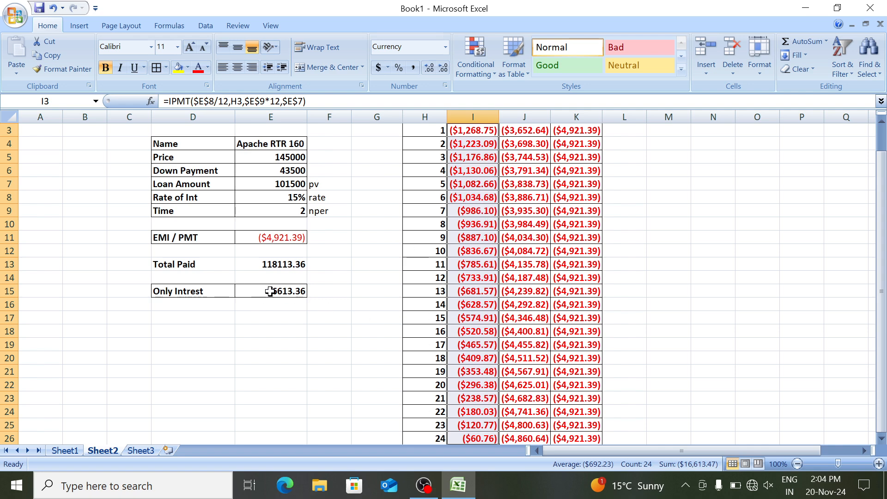
left_click(256, 289)
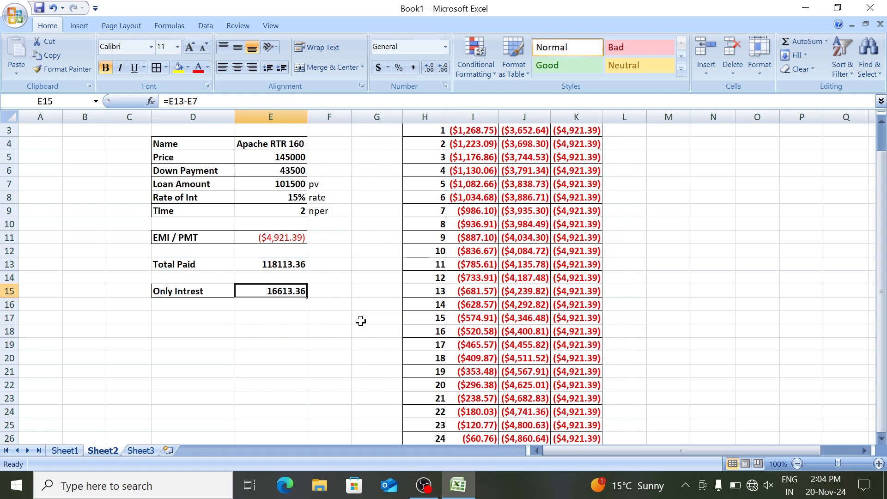
Total the IPMT column with =SUM(I3:I26) in I28 and make the result bold.
left_click(361, 326)
key("Down")
key("Down")
key("Down")
key("Down")
key("Down")
key("Down")
key("Down")
key("Down")
key("Down")
key("Down")
key("Down")
key("Down")
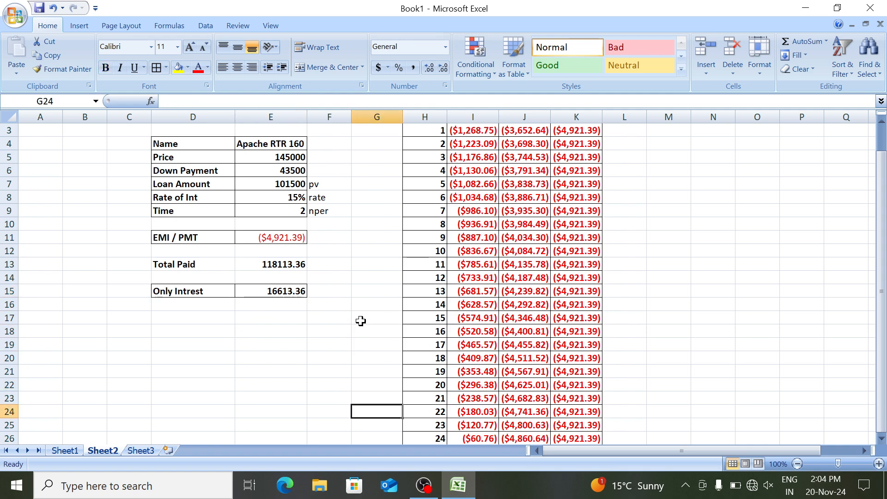
key("Down")
key("Down")
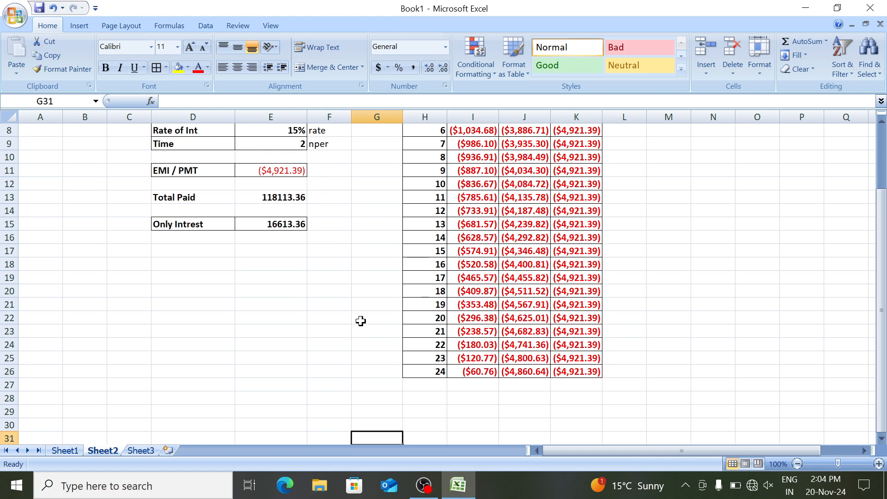
key("Up")
key("Up")
key("Right")
key("Right")
key("Up")
key("Up")
key("Up")
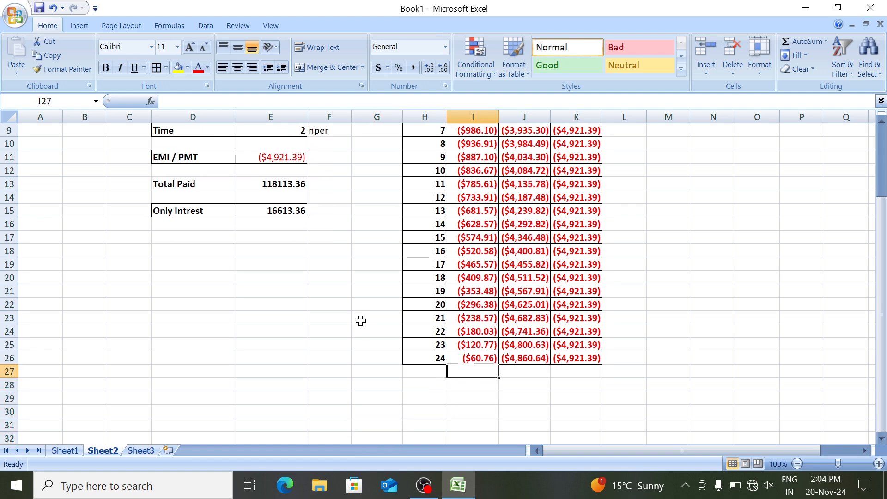
key("Down")
type("=su")
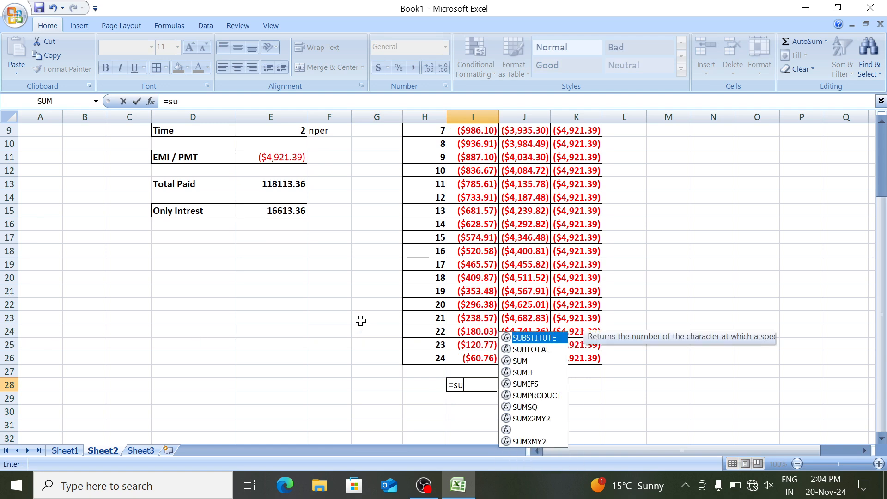
key("Down")
key("Down")
key("Tab")
key("ctrl+Up")
key("ctrl+Up")
key("Down")
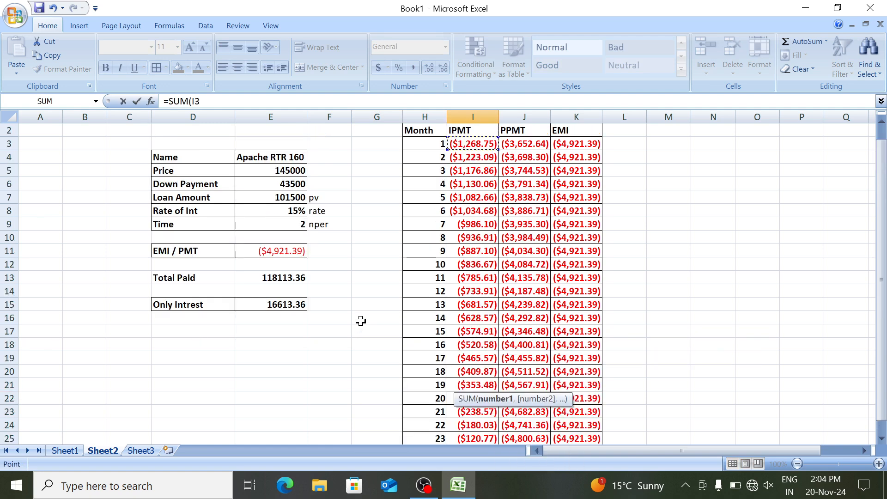
key("ctrl+shift+Down")
key("Return")
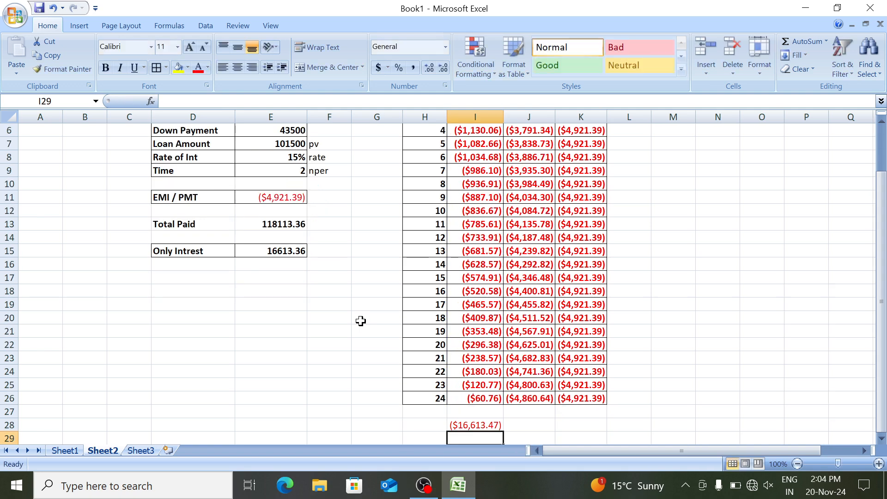
key("Up")
key("ctrl+b")
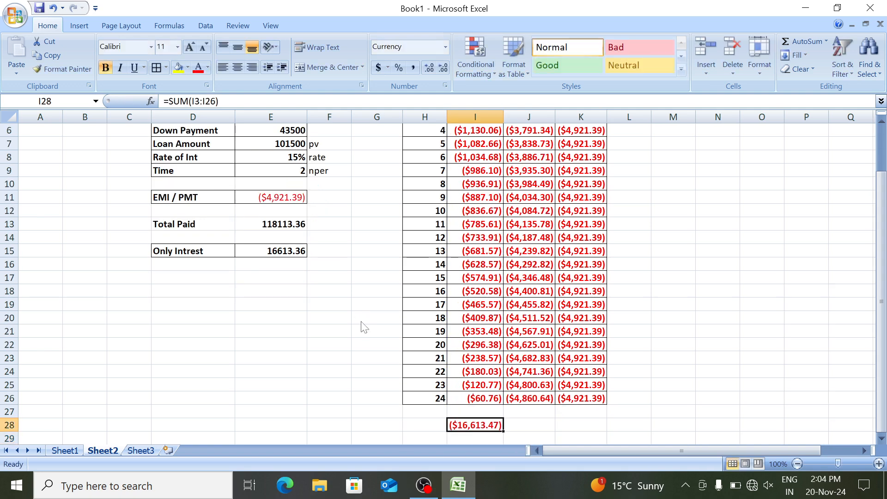
Total the PPMT column with =SUM(J3:J26) in J28 and compare it with the Loan Amount in E7.
key("Right")
type("=sum")
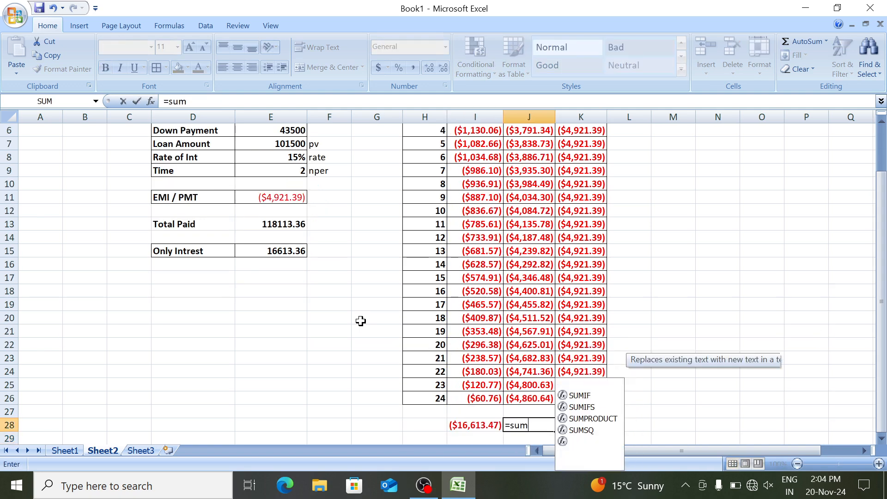
key("Tab")
key("Up")
key("Up")
key("ctrl+shift+Up")
key("shift+Down")
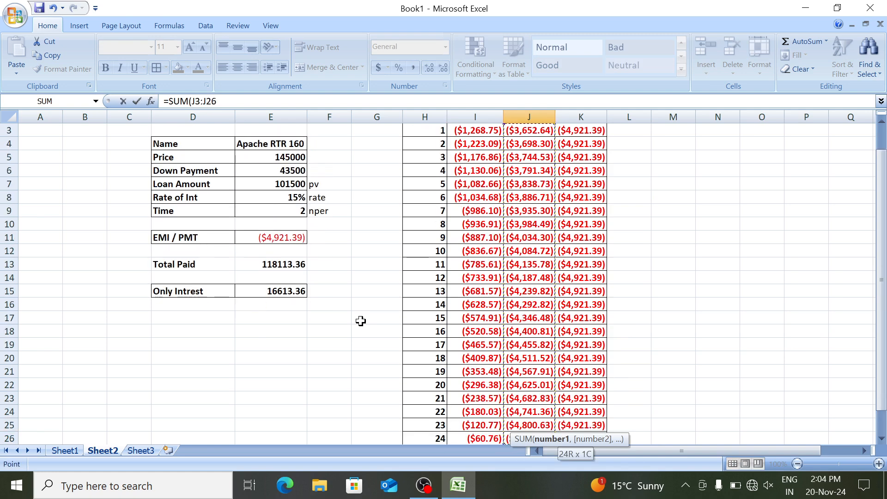
key("ctrl+Return")
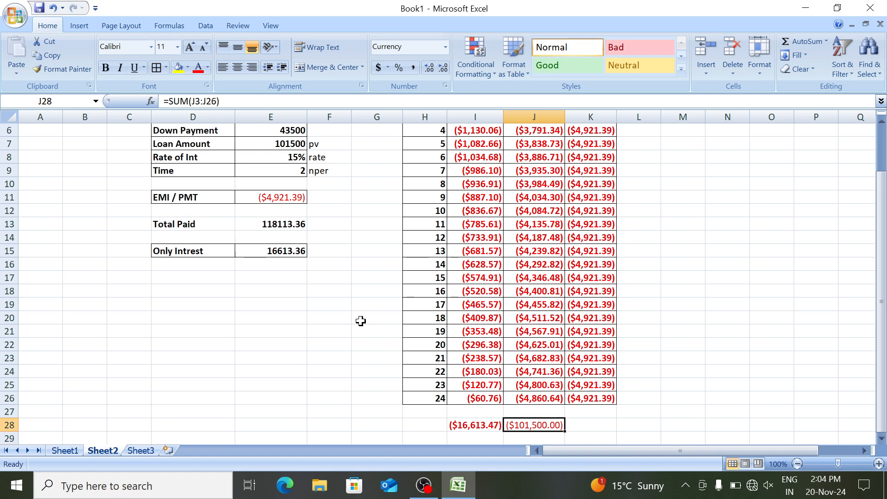
left_click(285, 143)
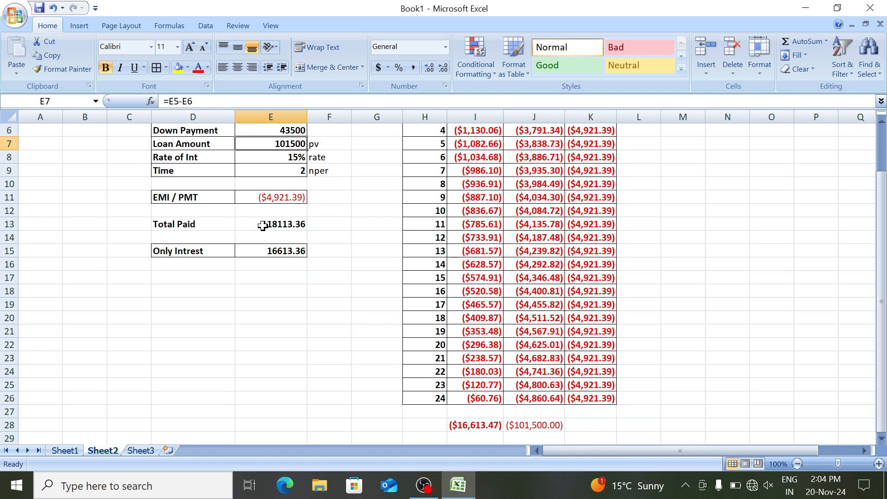
left_click(247, 225)
left_click_drag(397, 306, 561, 356)
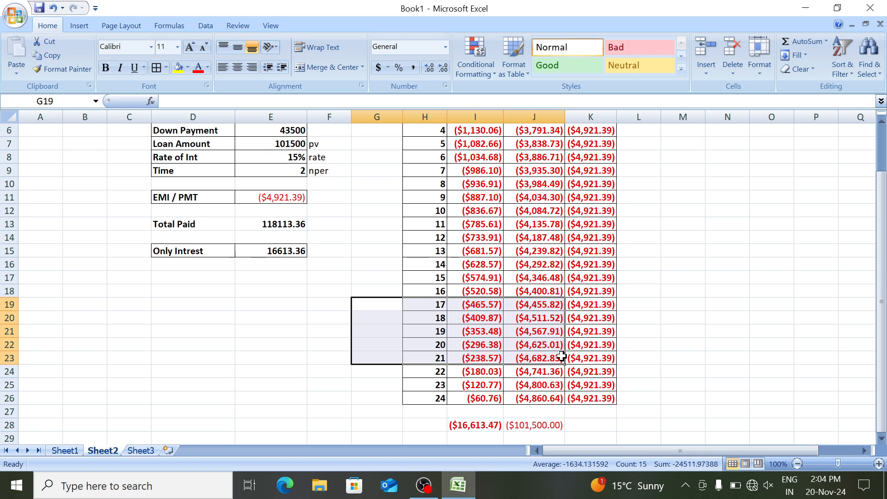
left_click(590, 419)
type("=du")
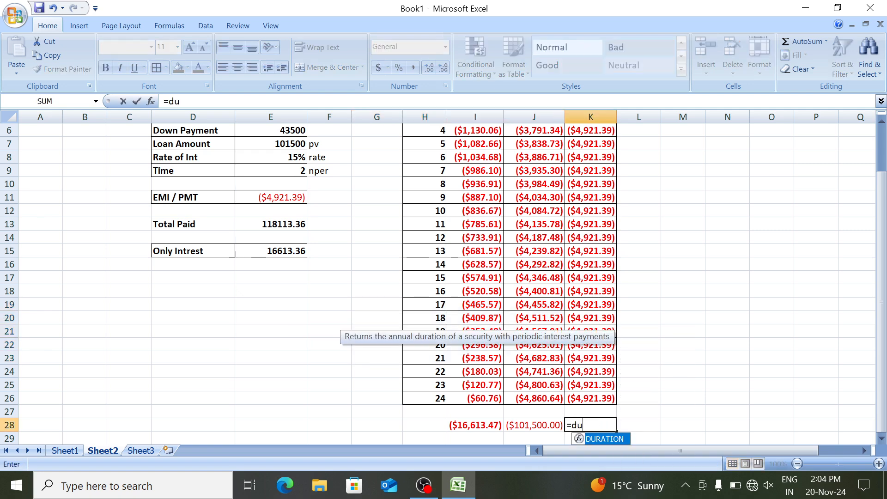
key("Right")
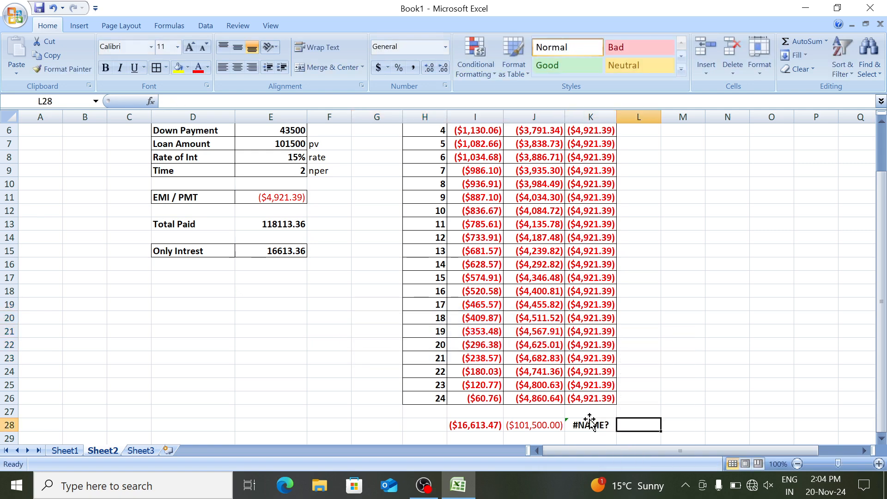
Total the EMI column with =SUM(K3:K26) in K28 and compare it with the Total Paid amount in E13.
left_click(589, 419)
type("=sum")
key("Tab")
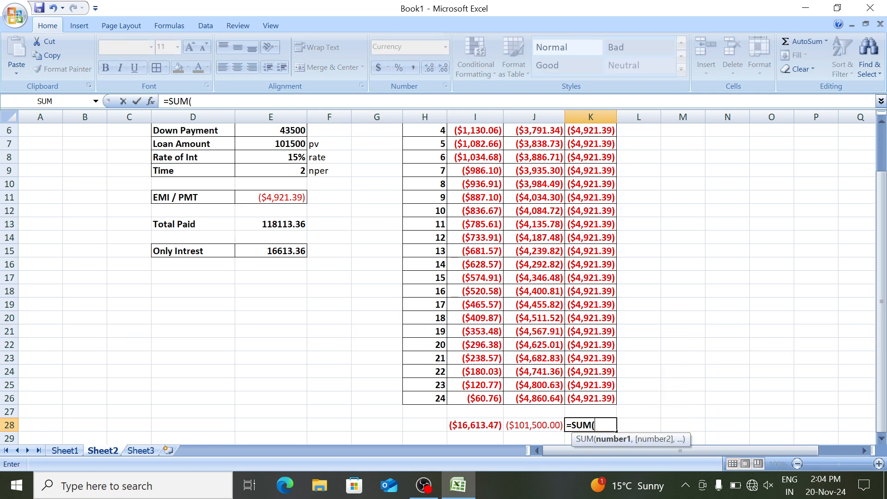
key("ctrl+Up")
key("ctrl+Up")
key("Down")
key("ctrl+shift+Down")
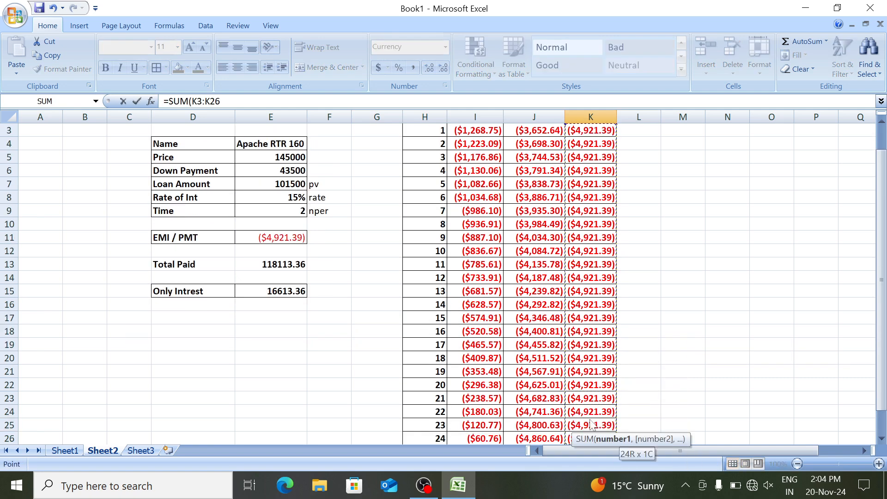
type(")")
key("Return")
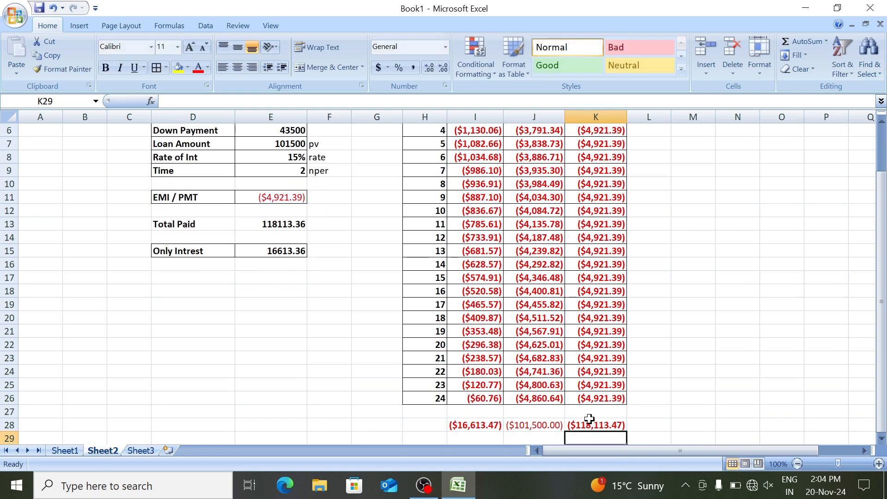
left_click(590, 420)
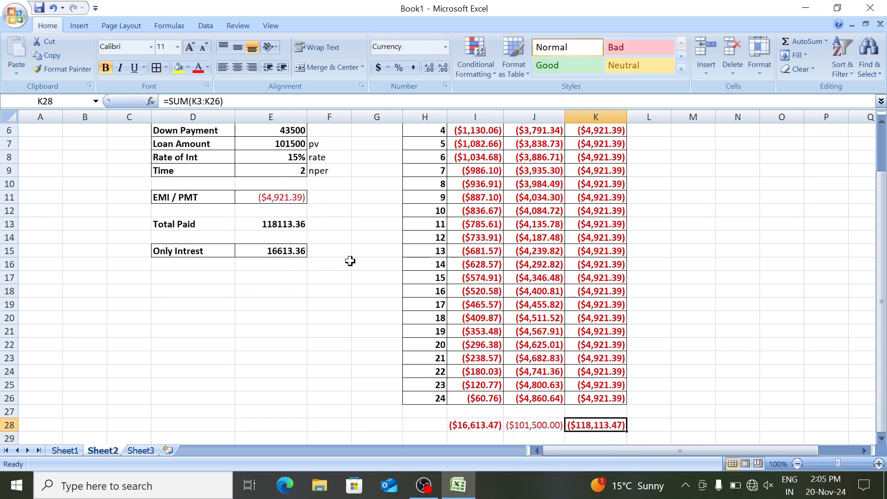
left_click(295, 225)
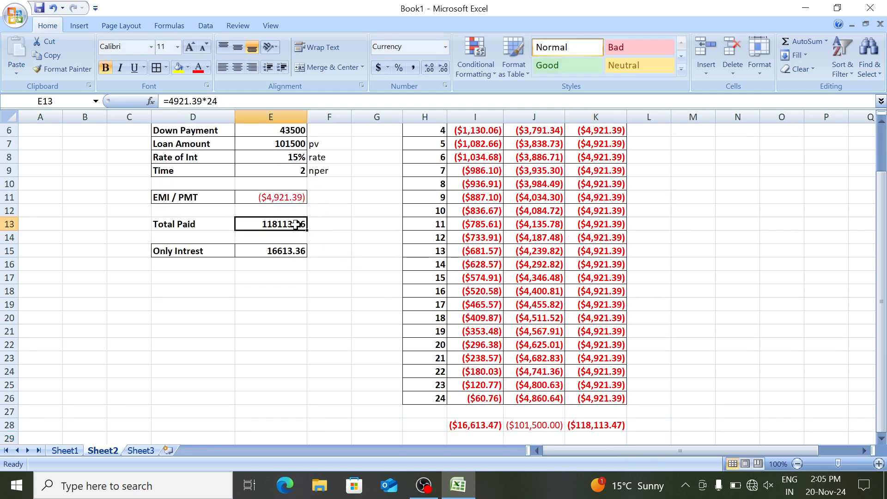
Centre the contents of the whole schedule table in H2:K26, including its header row.
left_click(523, 215)
key("ctrl+Up")
key("Left")
key("Left")
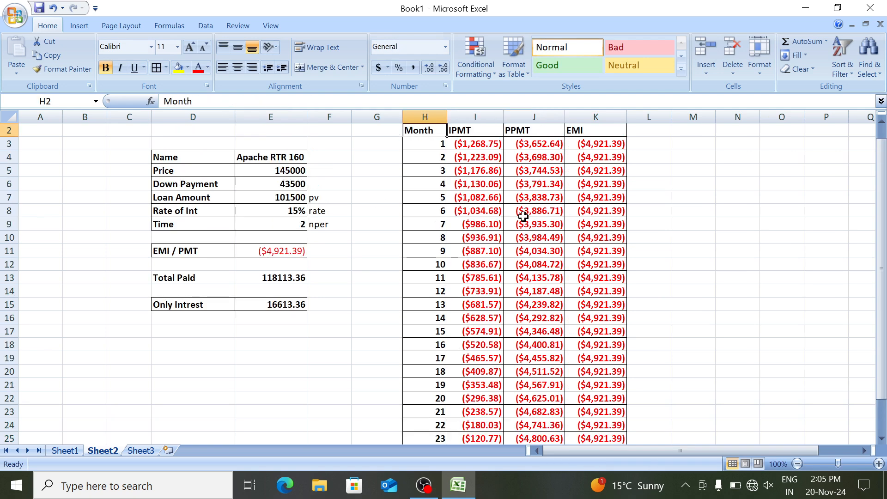
key("ctrl+shift+Right")
key("ctrl+shift+Down")
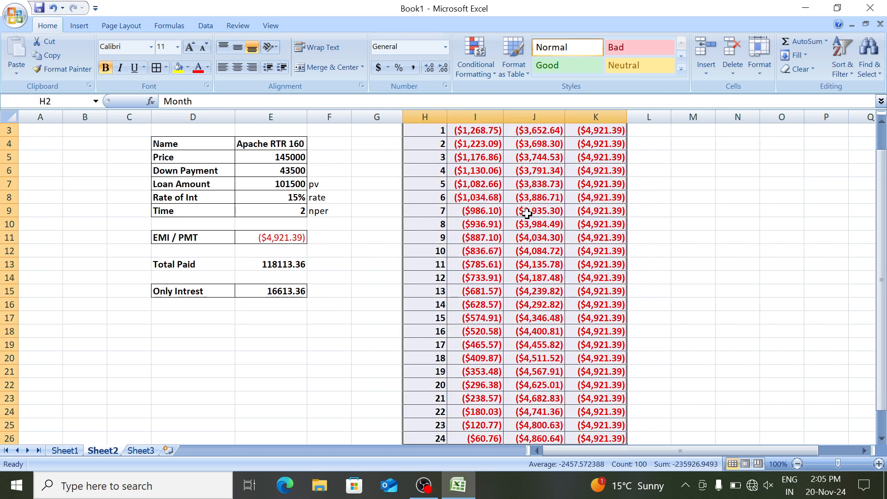
key("ctrl+e")
scroll(527, 213, "up", 1)
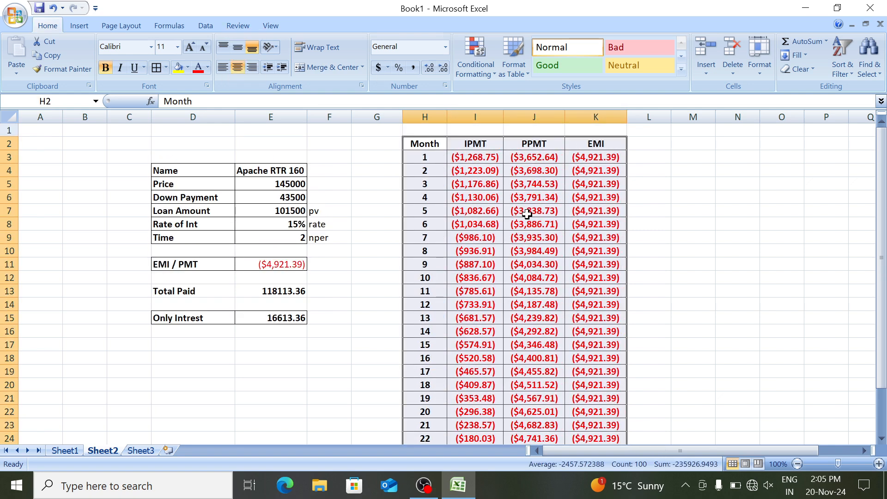
In the empty area beyond the schedule, enter the labels Name, Amount, Rate and Time down O3:O6.
key("Down")
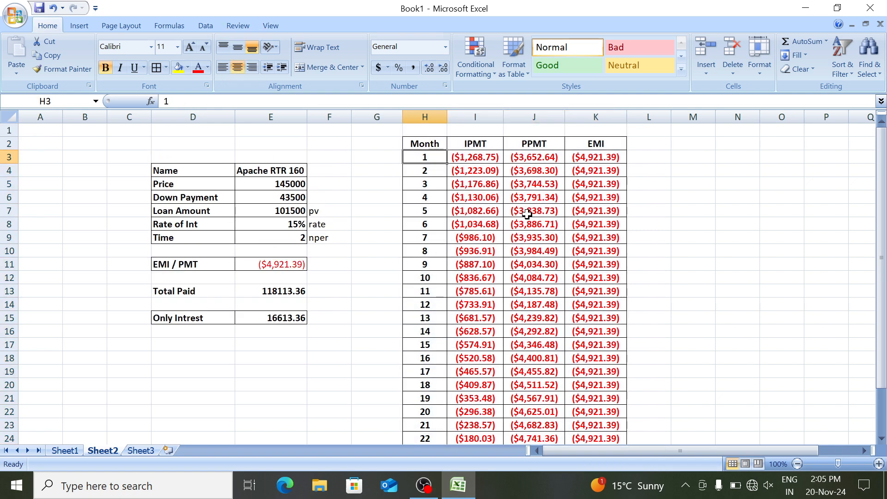
key("Right")
key("Right")
key("Right")
key("Right")
key("Right")
key("Right")
key("Right")
key("Right")
key("Right")
key("Right")
key("Right")
key("Right")
key("Right")
key("Right")
key("Right")
key("Right")
key("Right")
key("Right")
key("Right")
key("Right")
key("Right")
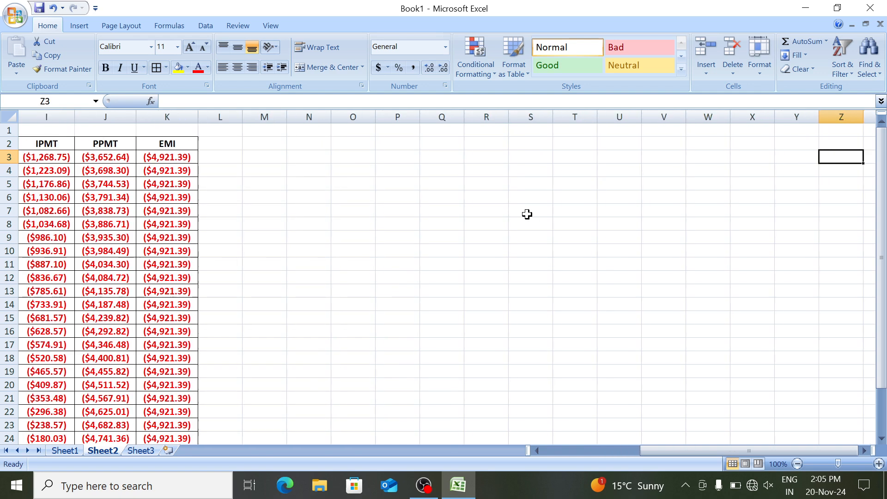
key("Right")
key("Right")
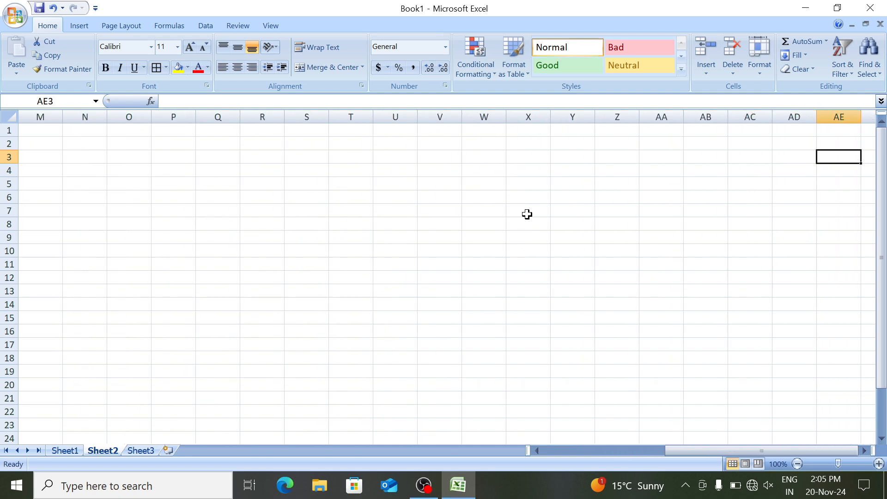
key("Left")
key("Left")
key("Left")
key("Left")
key("Left")
key("Left")
key("Left")
key("Left")
key("Down")
key("Left")
key("Left")
key("Left")
key("Left")
key("Left")
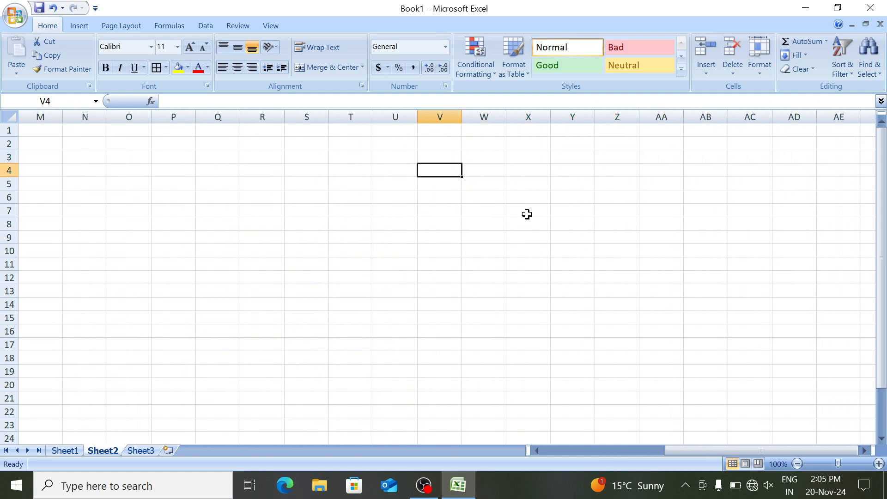
key("Left")
key("Left")
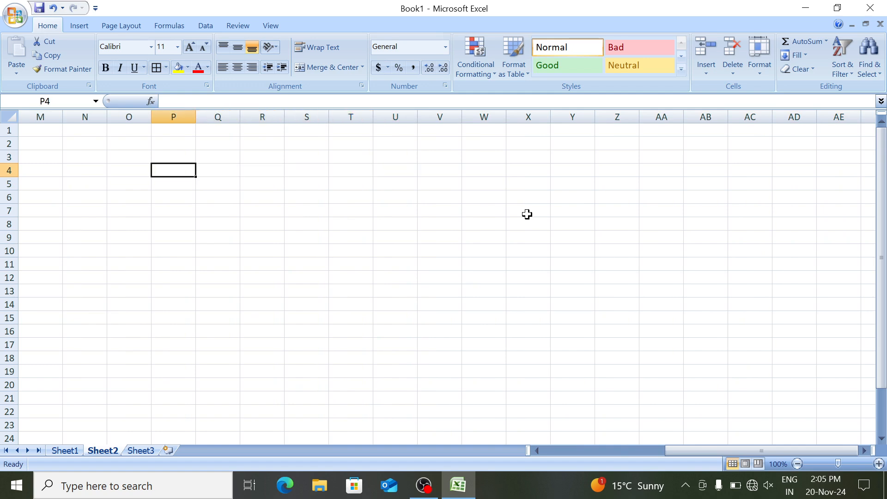
key("Left")
key("Up")
type("Name")
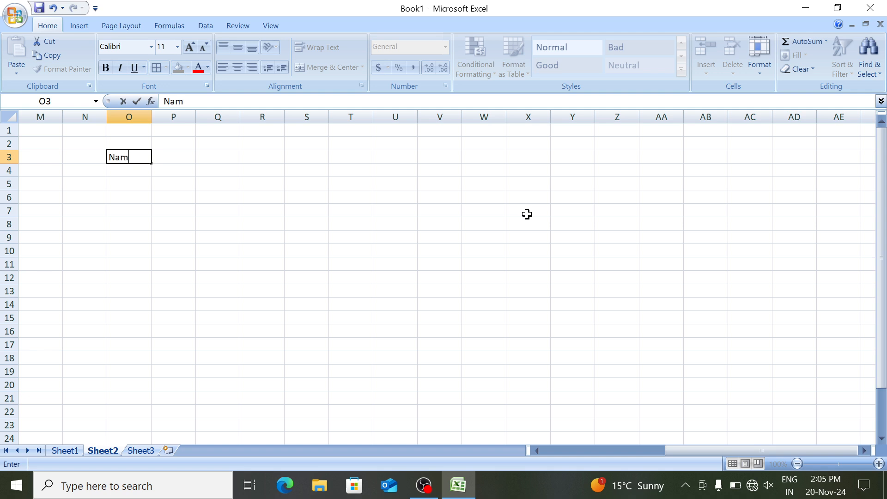
key("Return")
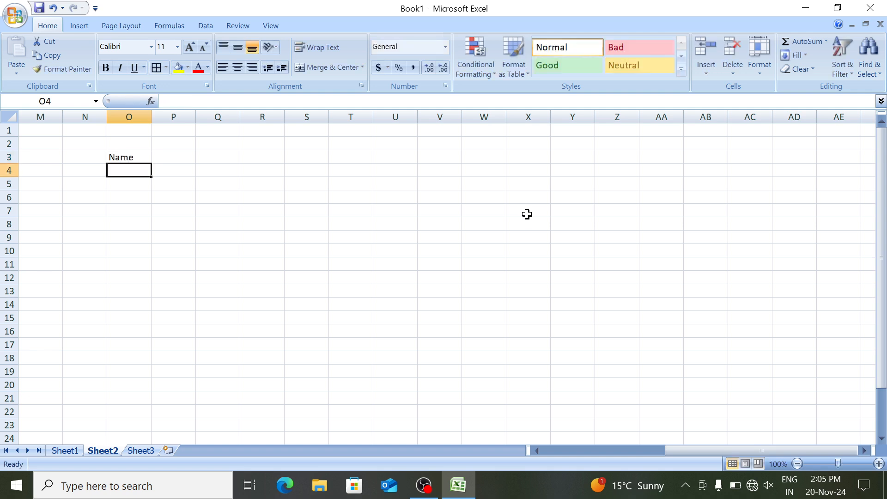
type("Amount")
key("Return")
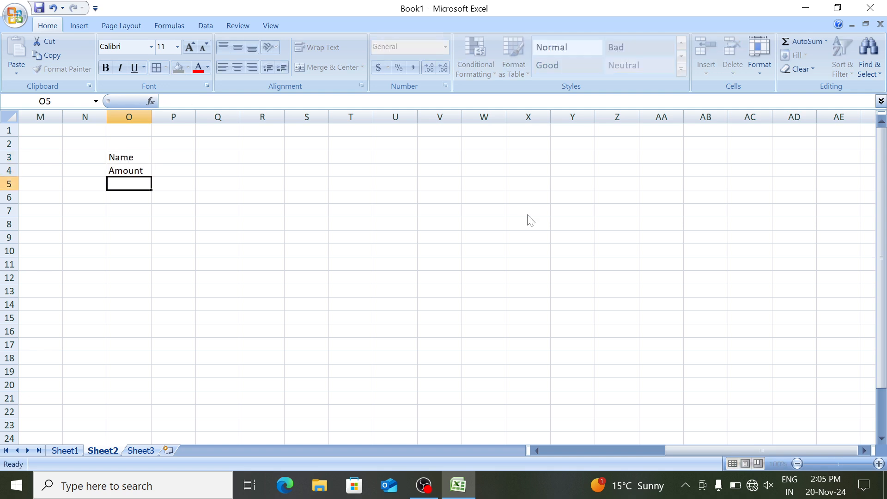
type("Rate")
key("Return")
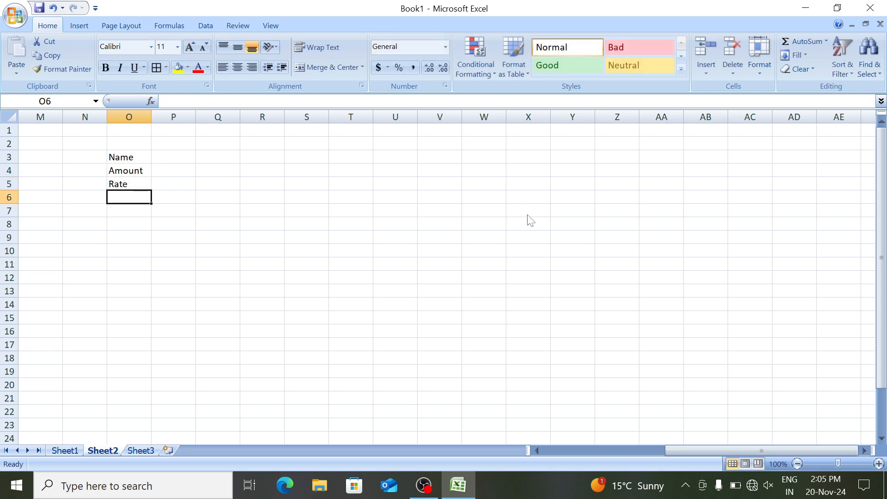
type("Time")
key("Up")
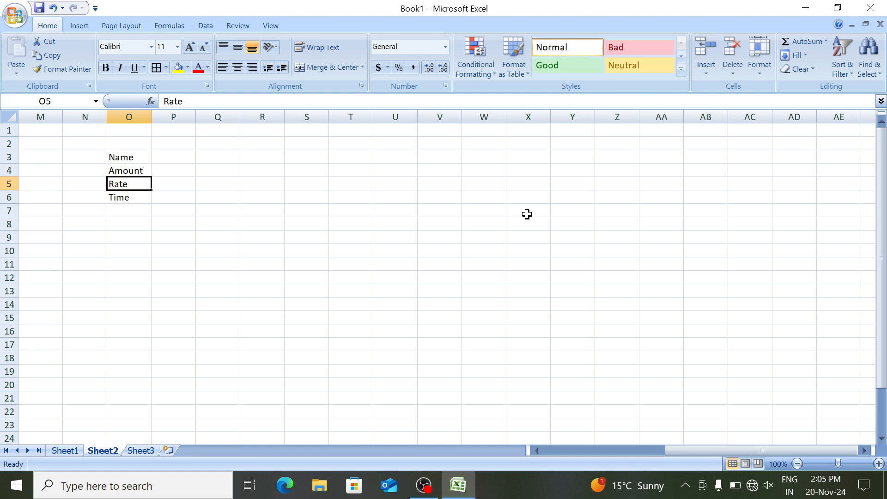
Fill in P3:P6 with HDFC Bank as the name, 3000 as the amount, 8% as the rate and 3 as the time.
key("Up")
key("Up")
key("Right")
type("HS")
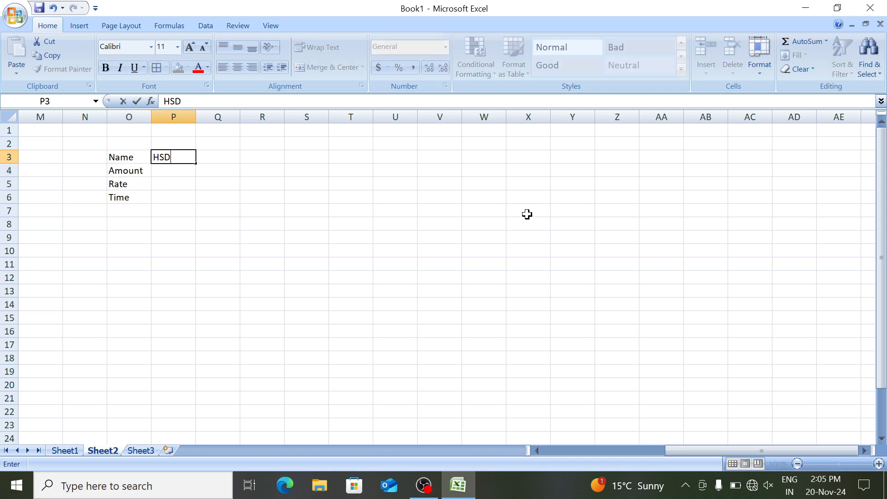
key("BackSpace")
key("BackSpace")
type("nk")
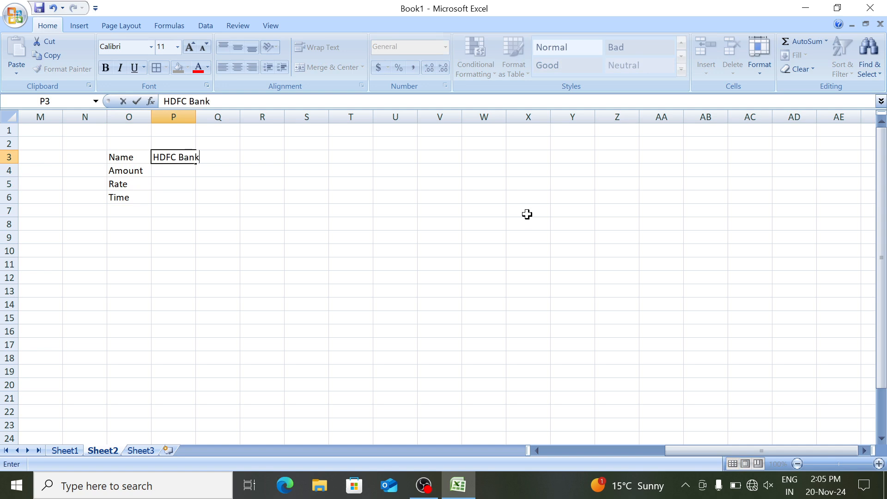
key("Return")
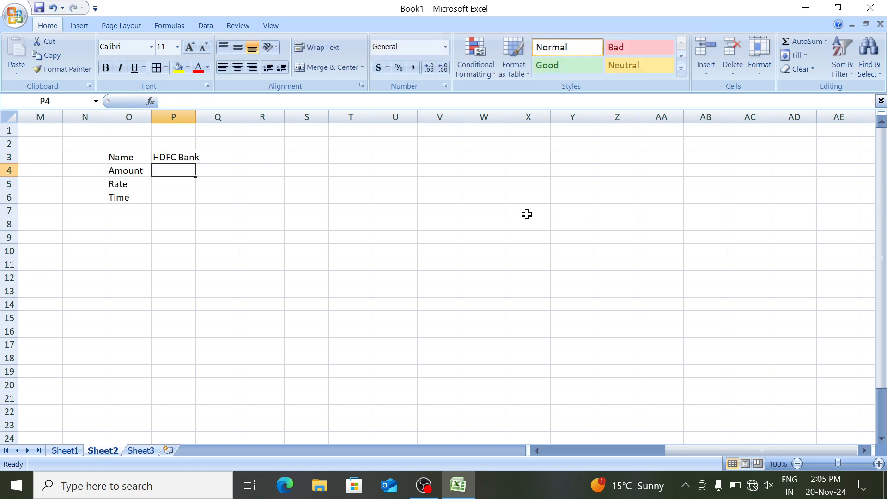
type("3000")
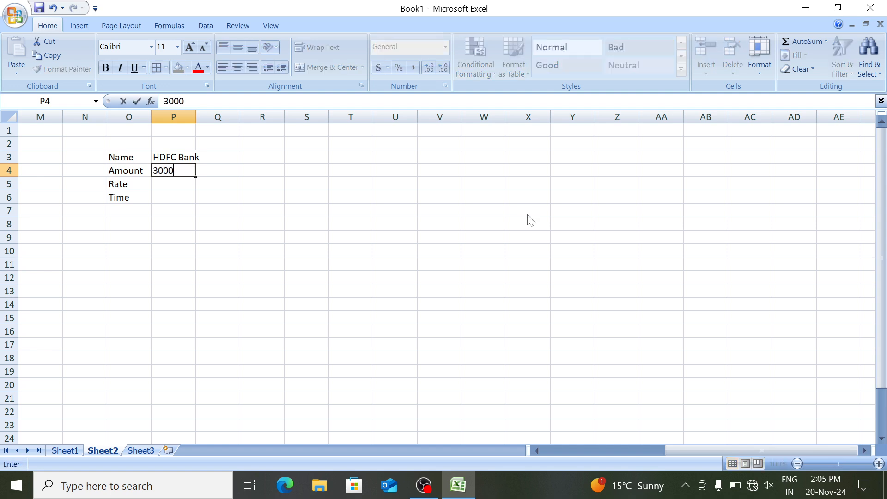
key("Return")
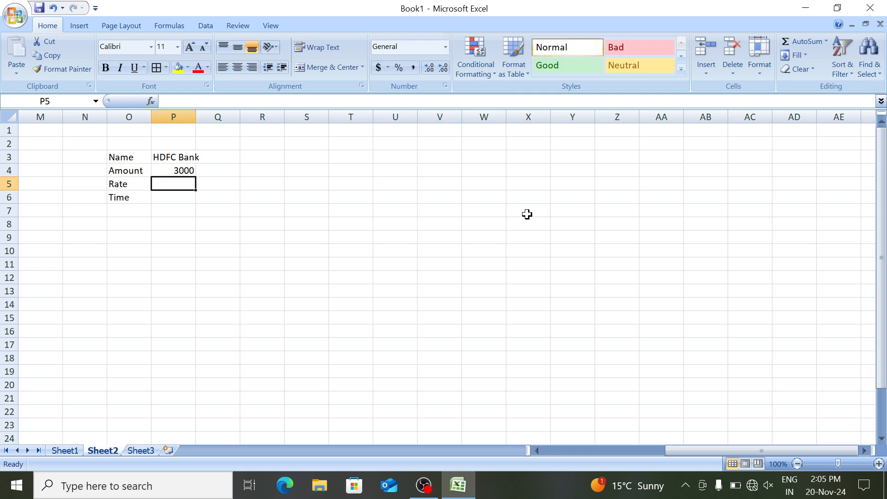
type("*")
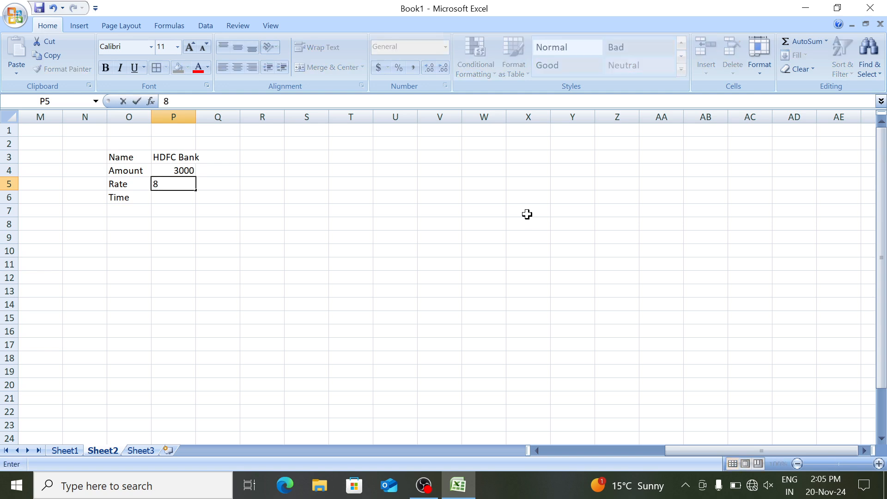
key("Return")
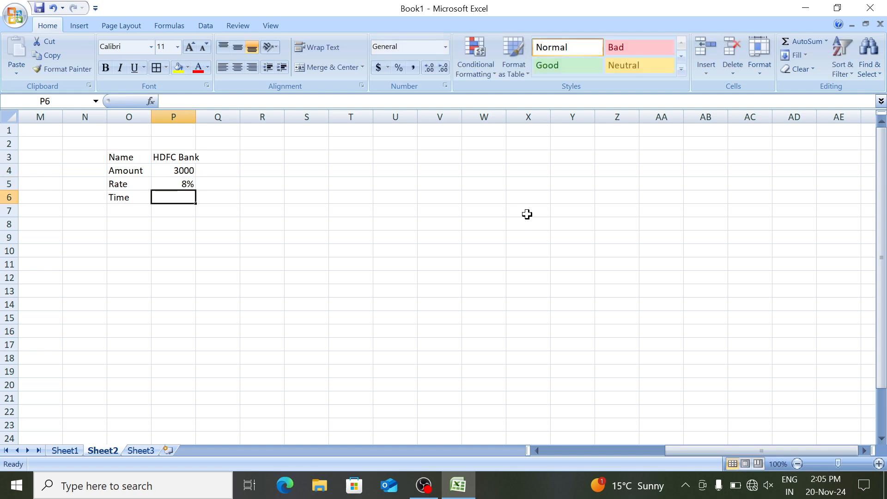
type("3")
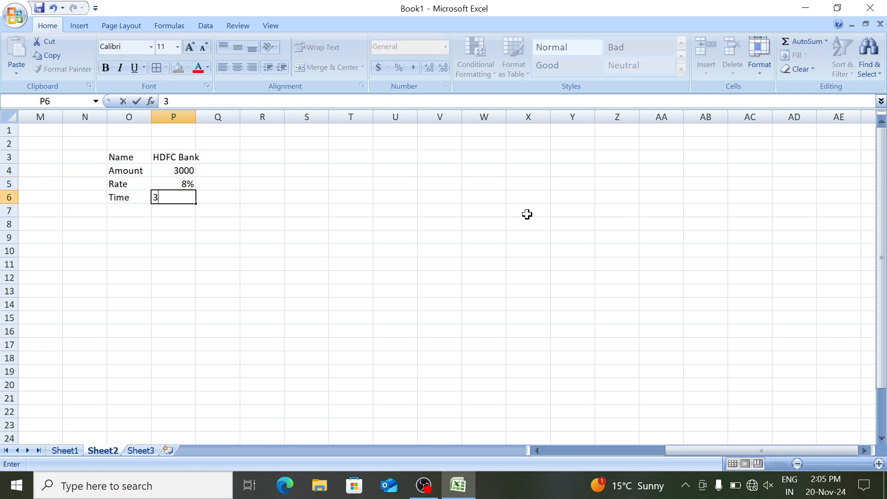
key("Return")
Enter the label fv in O8 and give O8:P8 all borders and bold text.
key("Left")
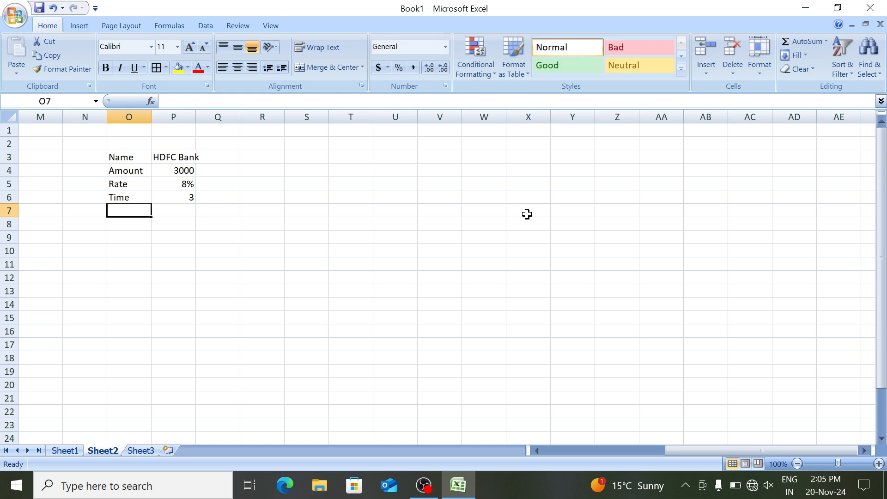
key("Down")
type("fv")
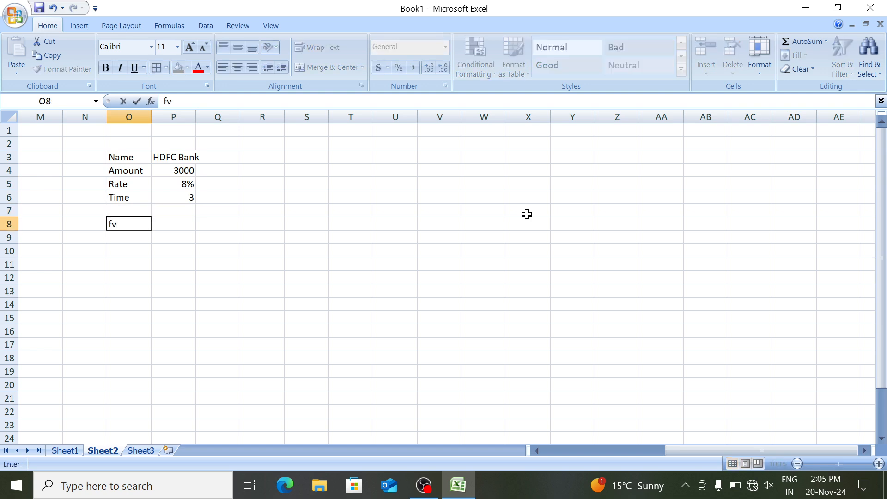
key("Up")
key("Down")
key("shift+Right")
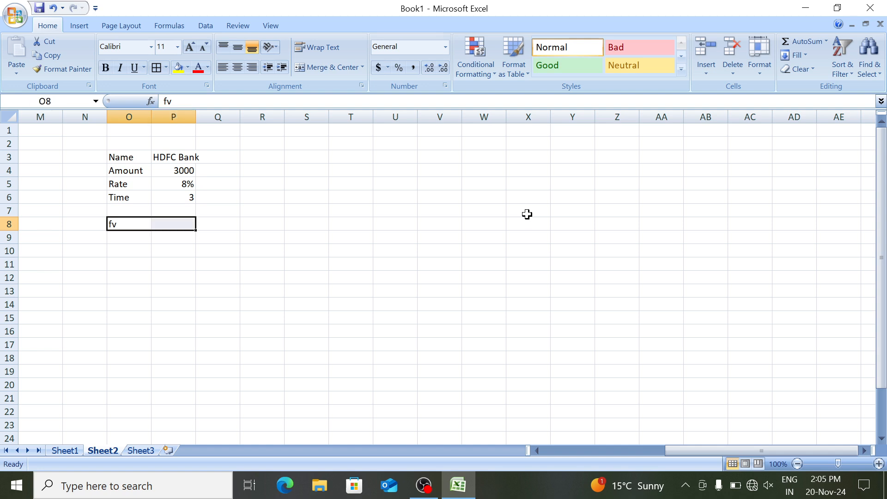
key("alt+h")
key("b")
key("a")
key("ctrl+b")
Apply all borders and bold to the deposit details in O3:P6, and select the whole columns O and P.
key("Up")
key("Up")
key("Up")
key("Up")
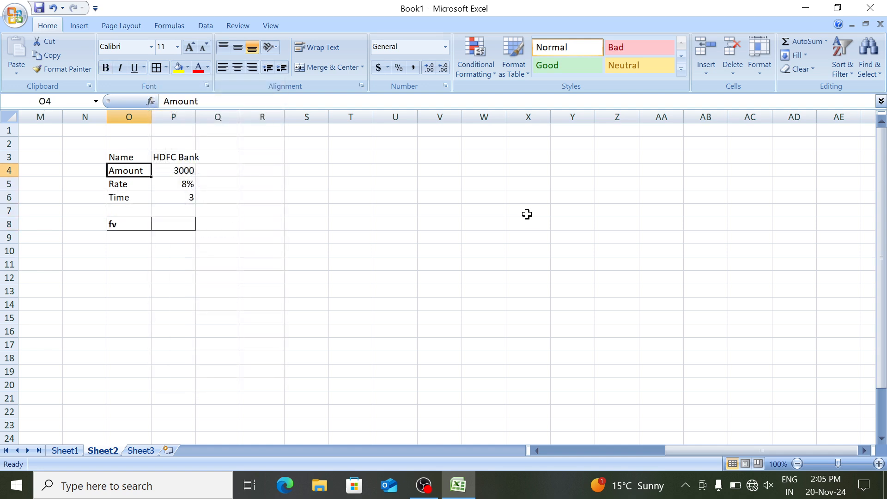
key("Up")
key("shift+Right")
key("shift+Down")
key("shift+Down")
key("shift+Down")
key("alt+h")
key("b")
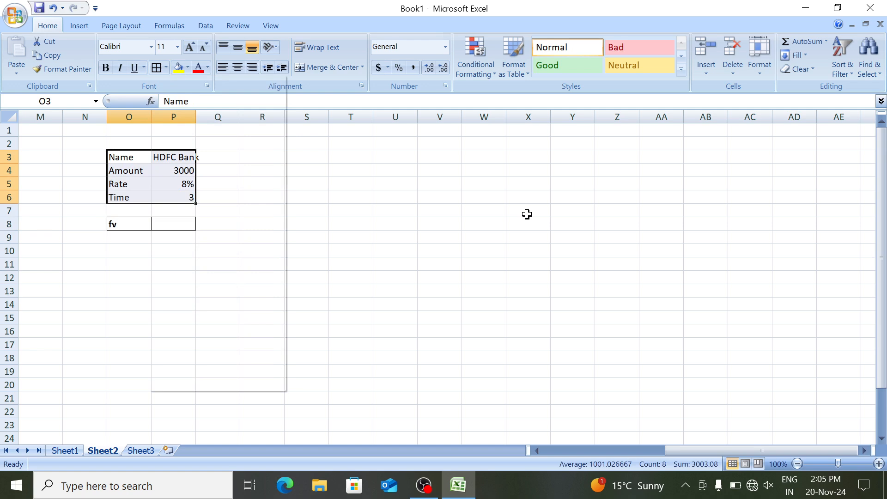
key("a")
key("ctrl+b")
key("ctrl+space")
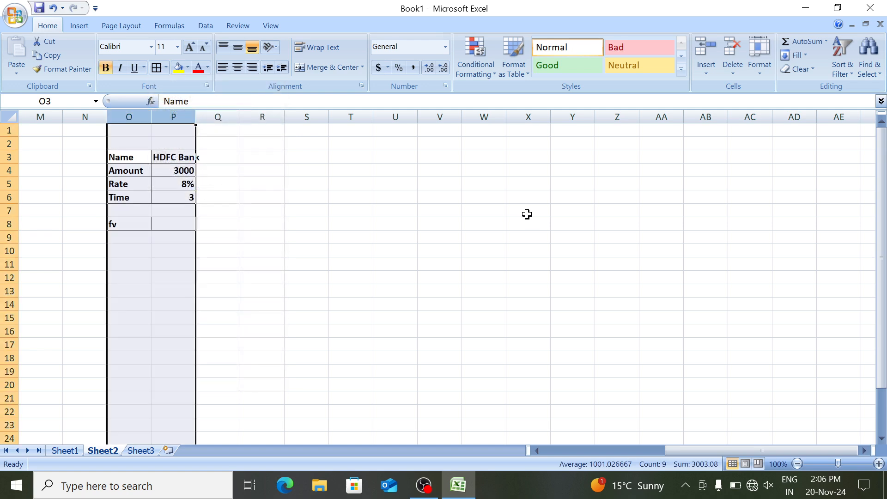
AutoFit the widths of columns O and P to their contents.
key("alt+h")
key("o")
key("i")
Calculate the future value in P8 with =FV(P5/12,P6*12,P4).
key("Down")
key("Down")
key("Down")
key("Down")
key("Down")
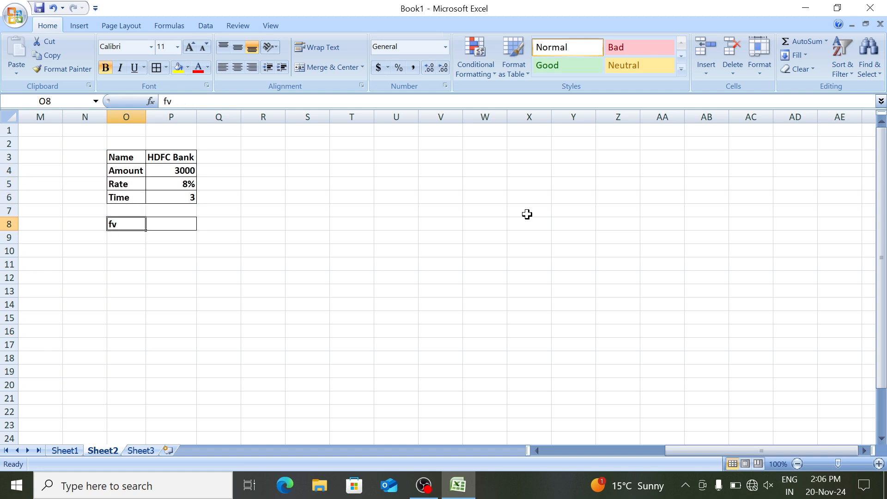
key("Right")
type("=fv")
key("Tab")
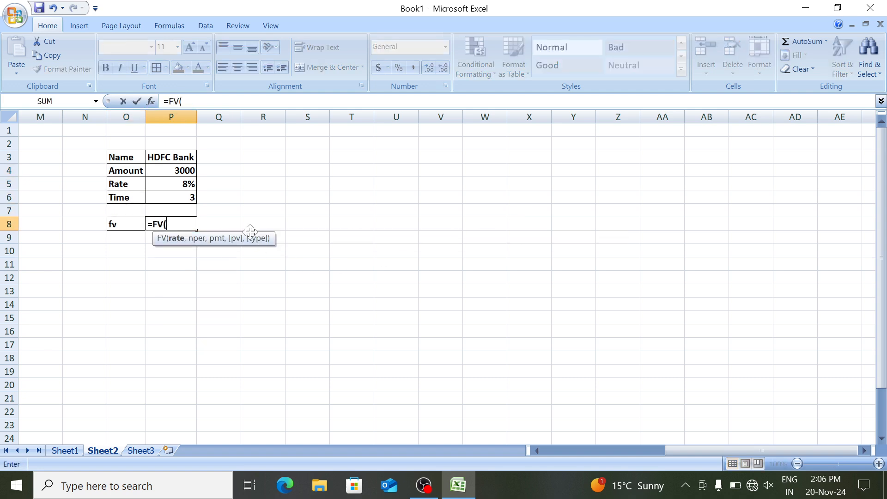
left_click(169, 182)
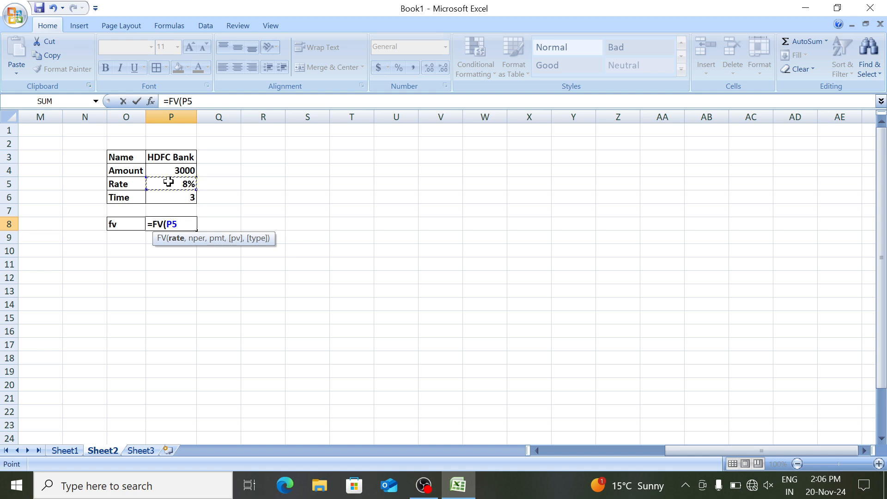
type("/12,")
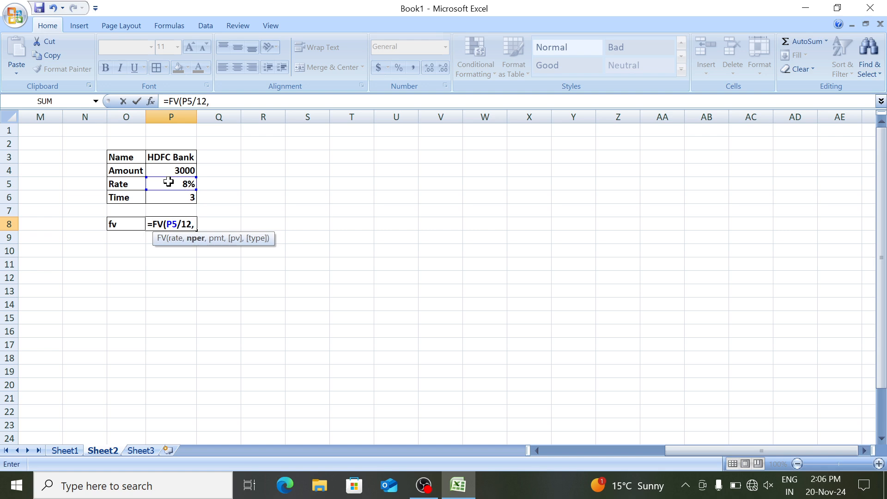
left_click(177, 196)
type("*")
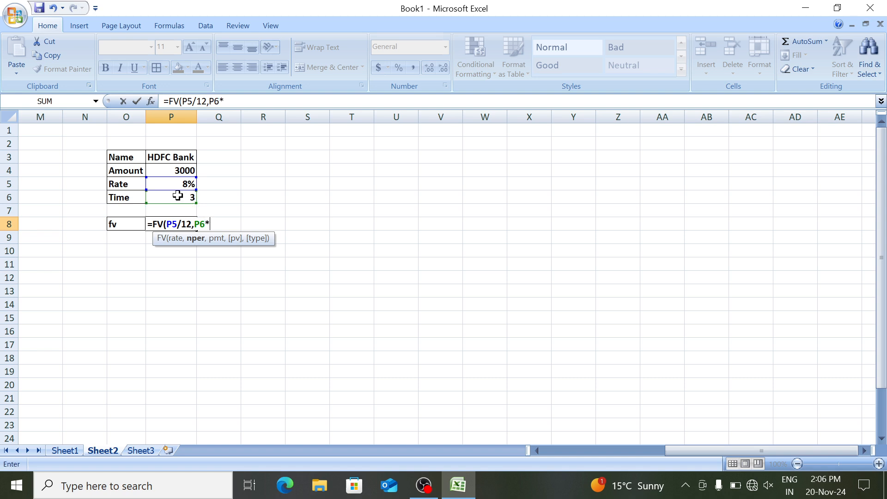
type("12,")
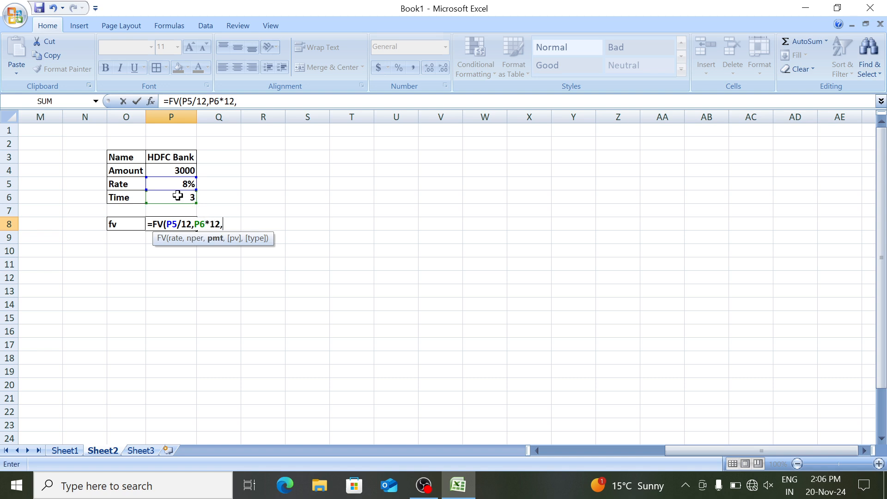
left_click(166, 168)
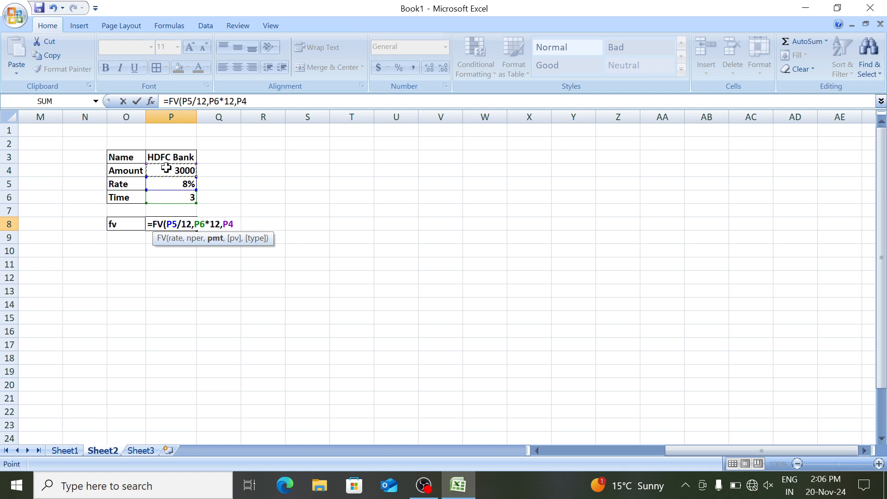
type(")")
key("Return")
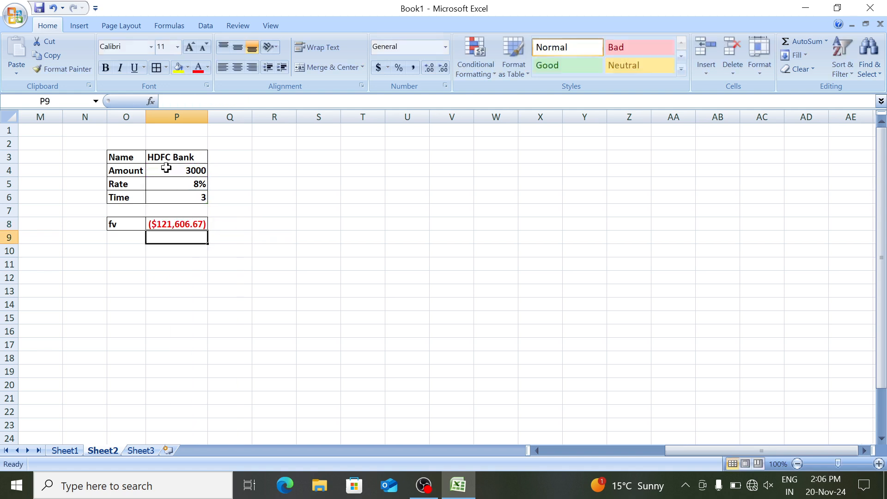
Try the time values 2, 1 and 34 in P6 to see how each changes the future value.
key("Up")
key("Up")
key("Up")
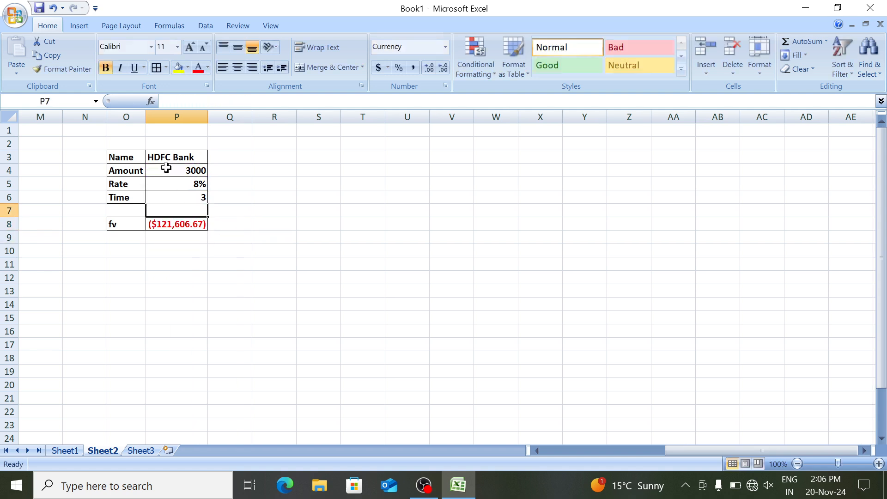
type("2")
key("Return")
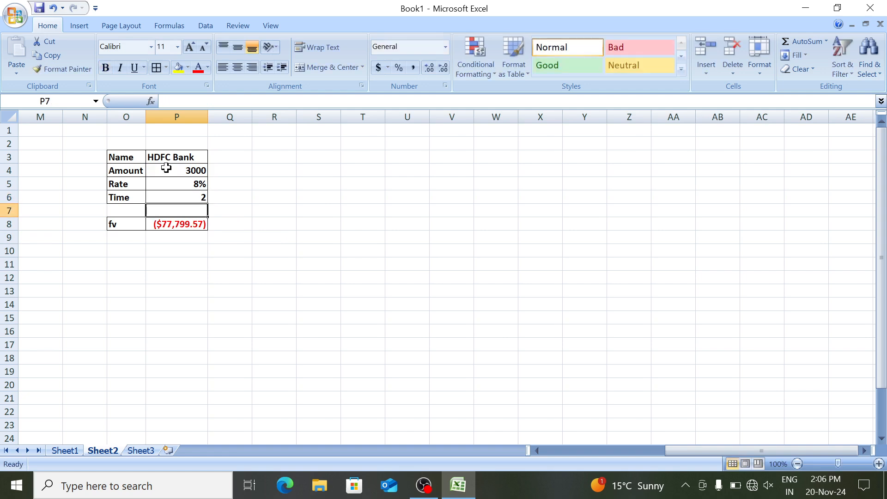
key("Up")
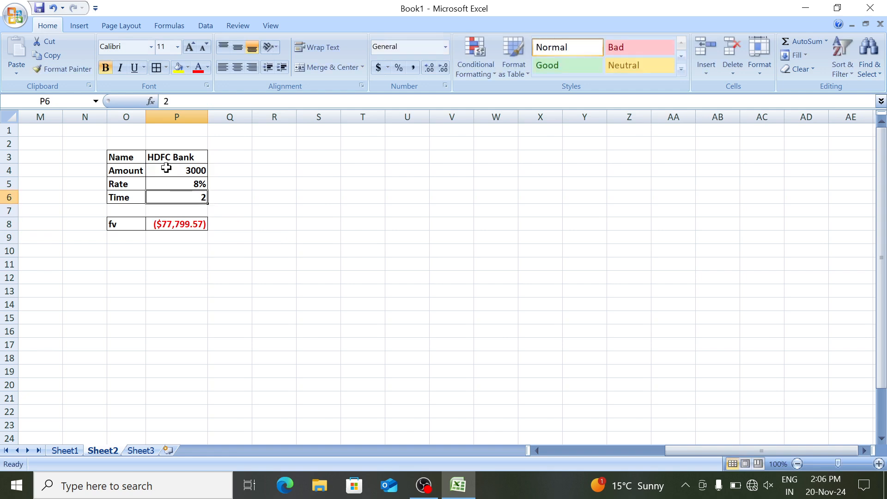
type("1")
key("Return")
key("Up")
type("34")
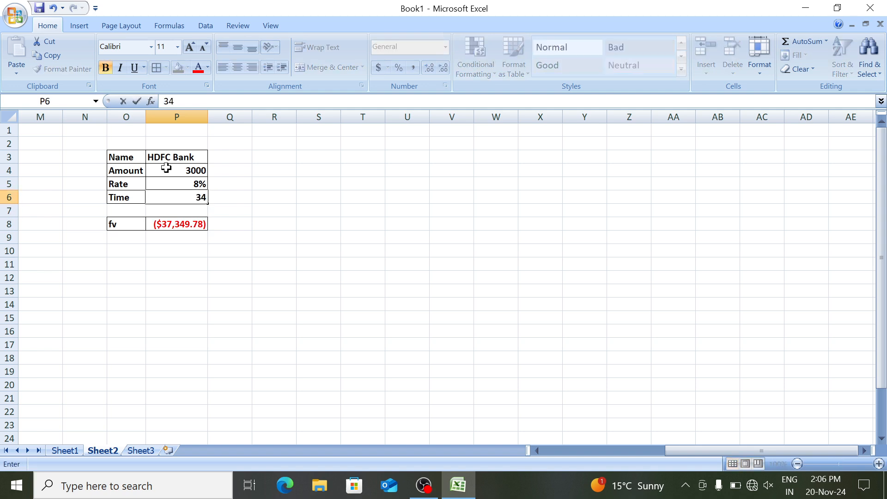
key("Return")
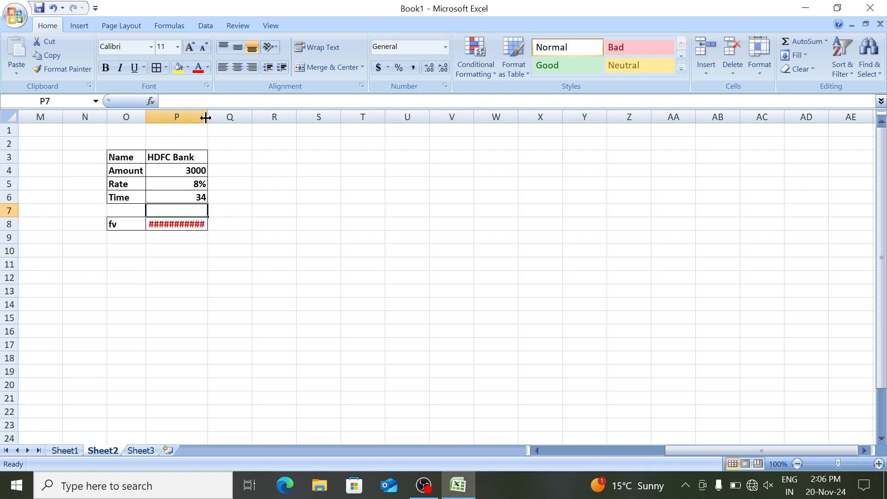
Widen column P so that the full fv amount fits in its cell.
left_click_drag(203, 122, 237, 130)
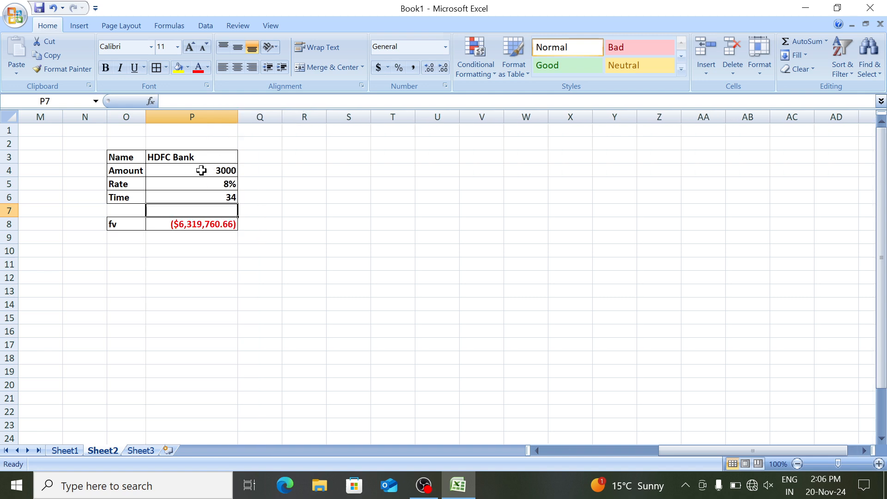
left_click_drag(192, 170, 201, 224)
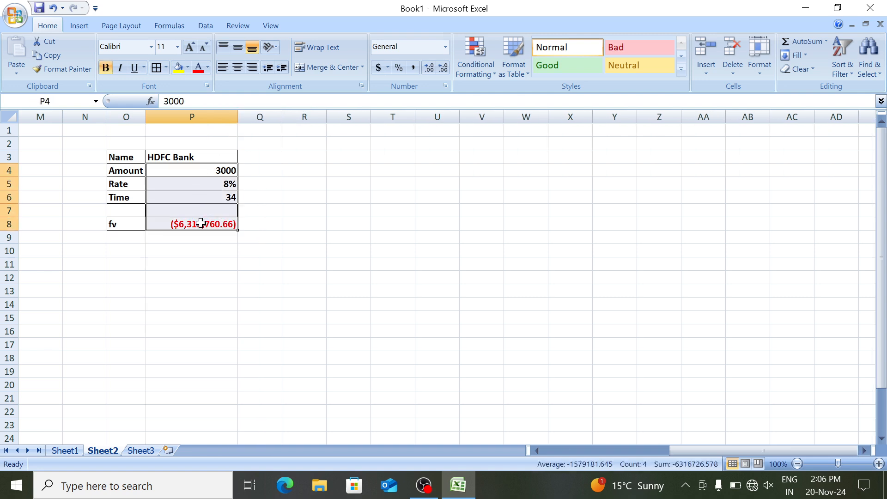
left_click(201, 224)
left_click(196, 186)
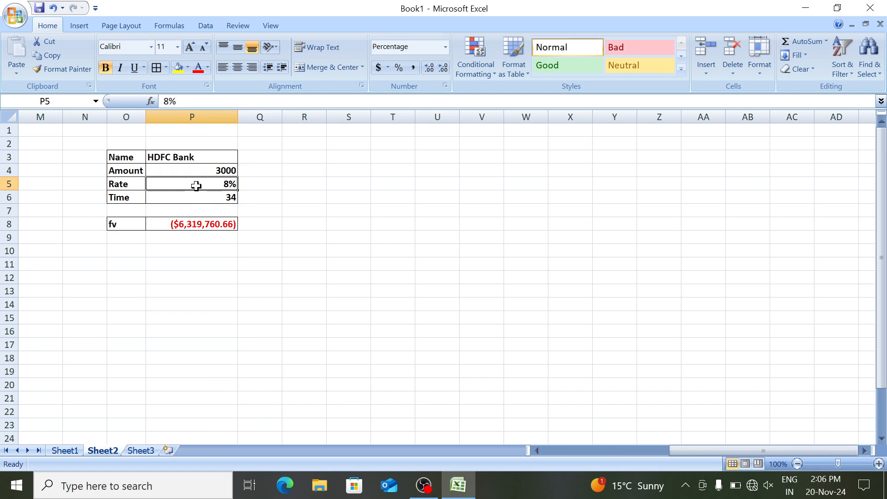
Copy the deposit details table O3:P6 and paste the copy at O12.
left_click(139, 154)
key("shift+Down")
key("shift+Down")
key("shift+Down")
key("shift+Right")
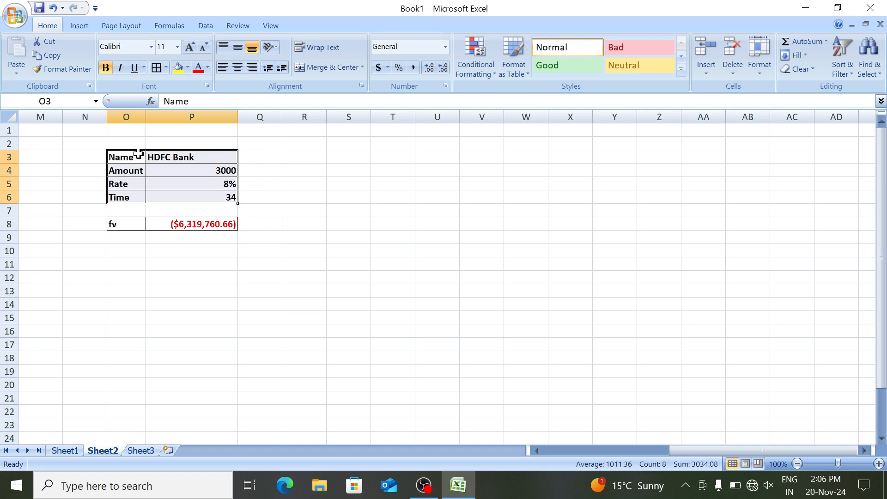
key("ctrl+c")
key("Down")
key("Down")
key("Down")
key("Down")
key("Down")
key("Down")
key("Down")
key("Down")
key("Down")
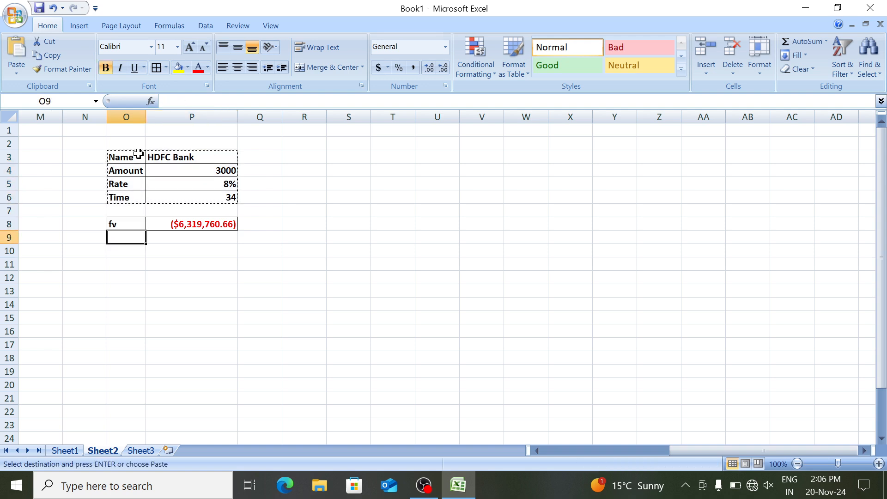
key("Return")
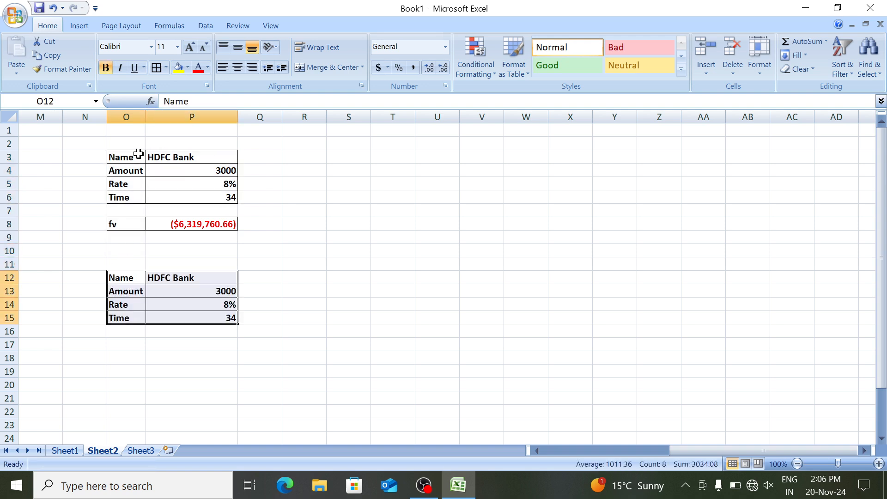
key("Right")
type("3")
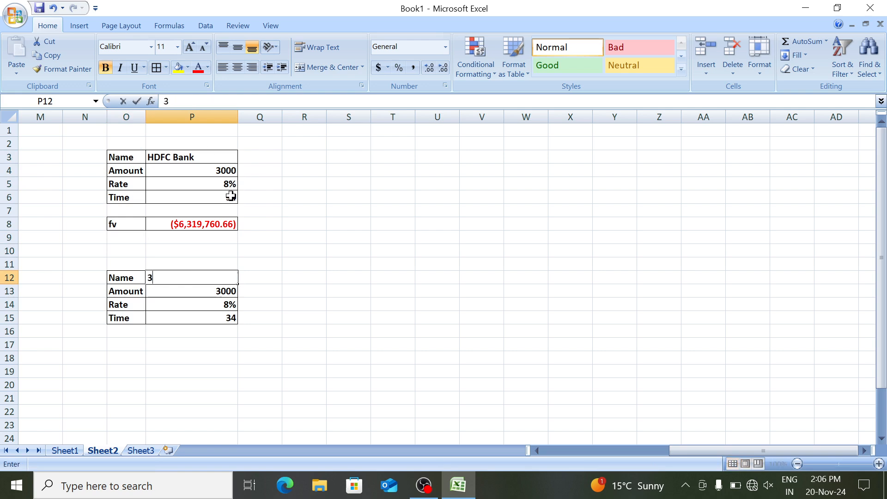
key("Return")
key("ctrl+z")
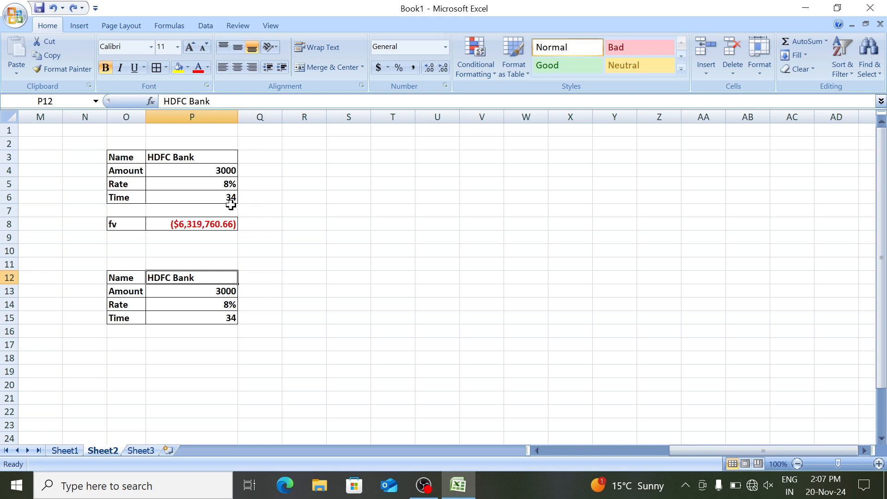
left_click(231, 209)
type("3")
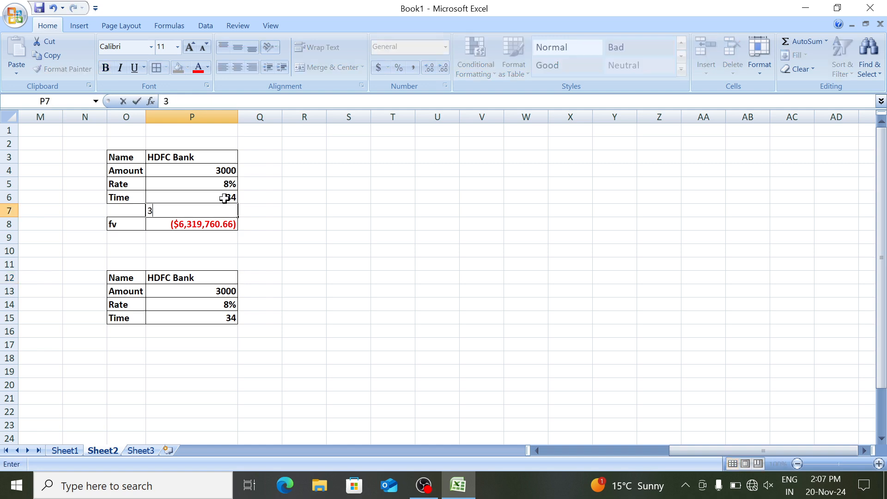
key("Return")
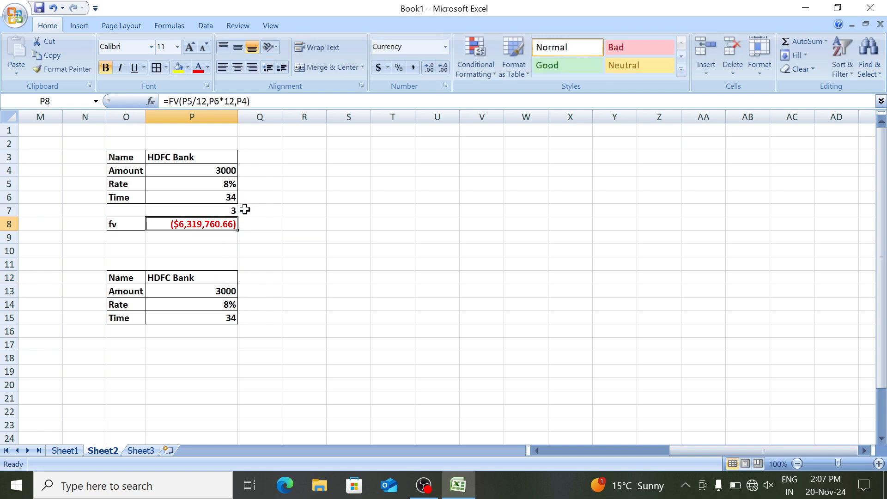
Set the first table's time in P6 to 3 and clear the stray entry in P7.
left_click(220, 195)
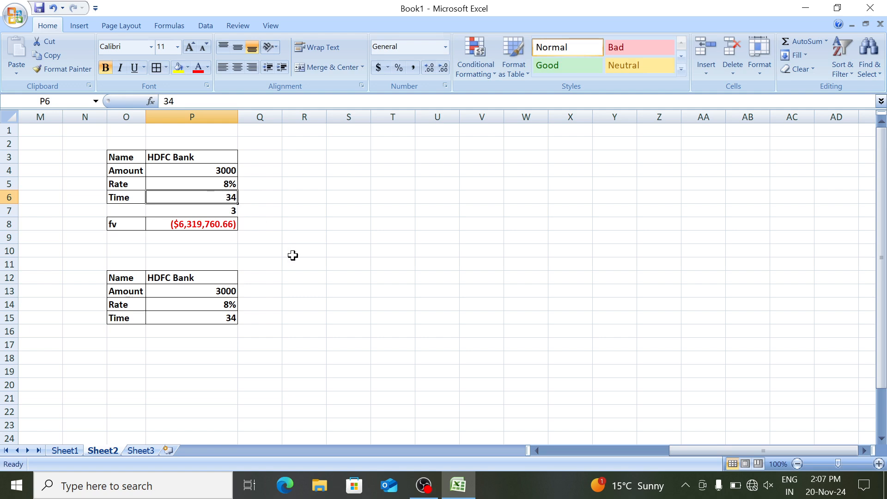
type("3")
key("Return")
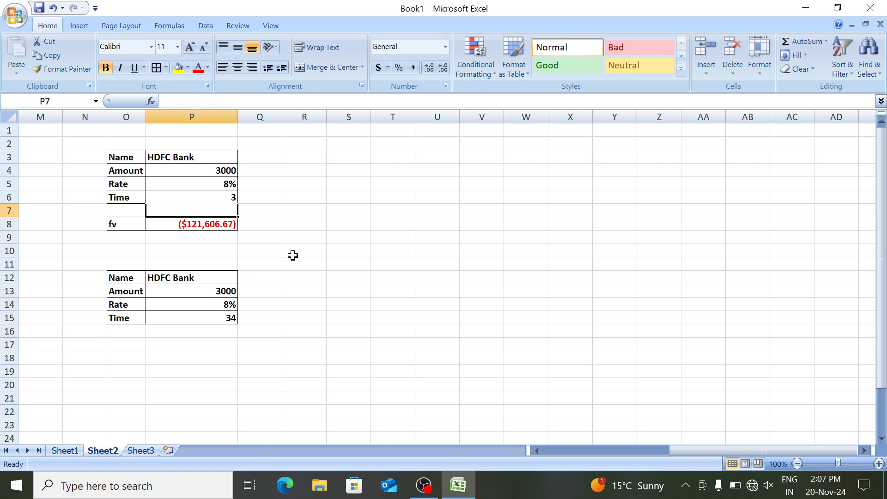
Set the time in the copied table, cell P15, to 12.
key("Down")
key("Down")
key("Down")
key("Down")
key("Down")
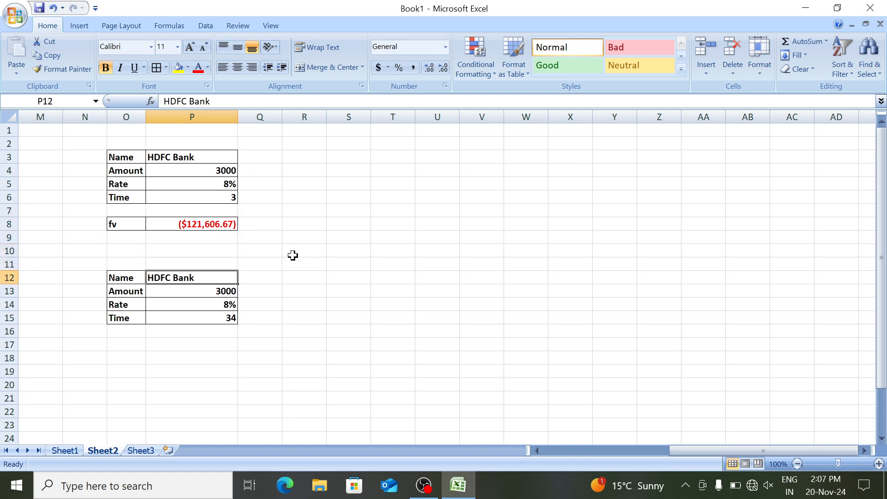
key("Down")
key("Down")
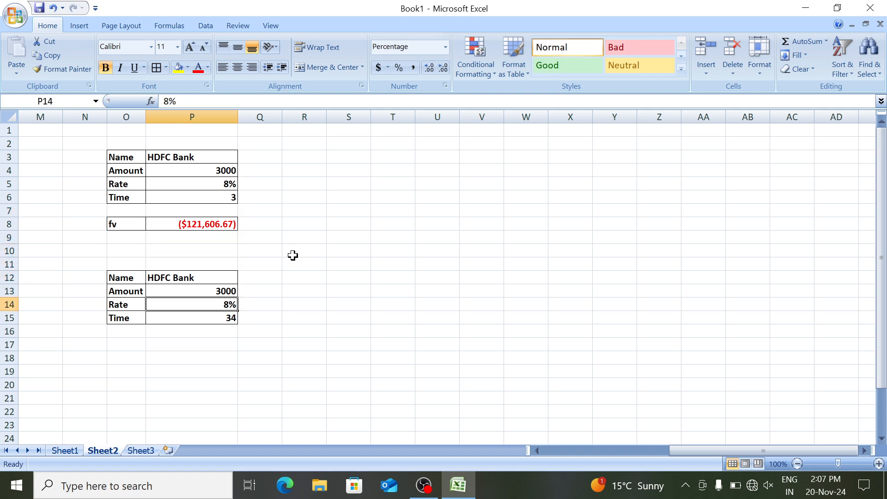
key("Down")
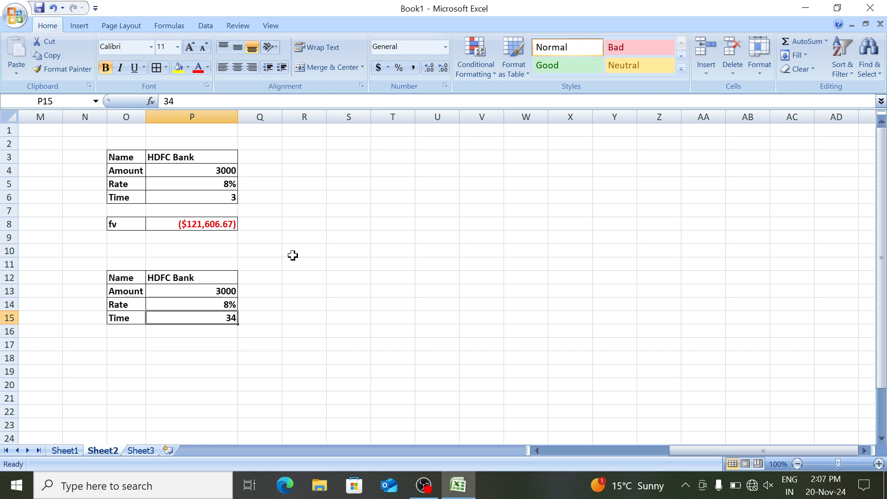
type("12")
key("Return")
Enter a bold fv label in O17 and apply all borders to O17:P17.
key("Left")
key("Down")
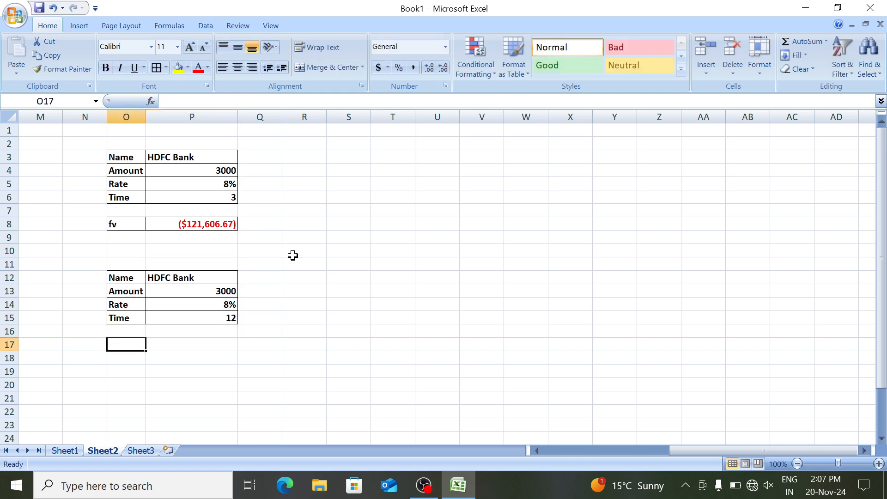
type("fv")
key("Right")
key("Left")
key("ctrl+b")
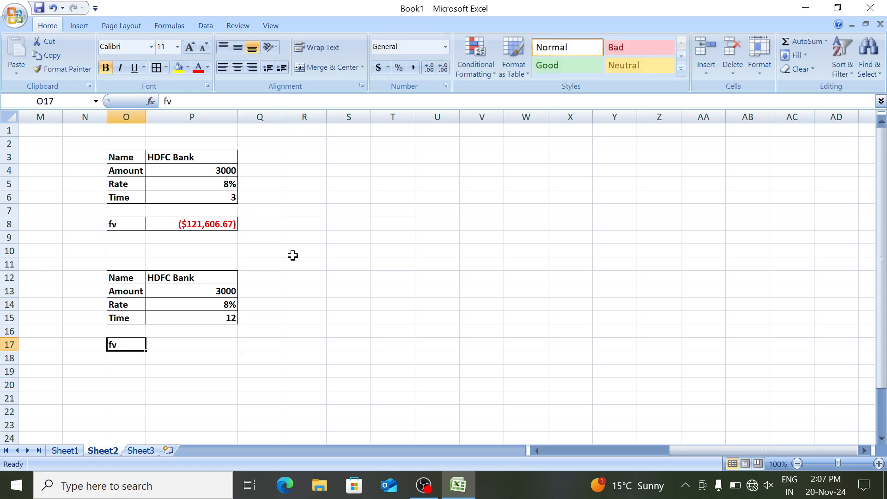
key("shift+Right")
key("alt+h")
key("b")
key("a")
Calculate the second table's future value in P17 with the formula =FV(P14/12,P15,P13).
key("Right")
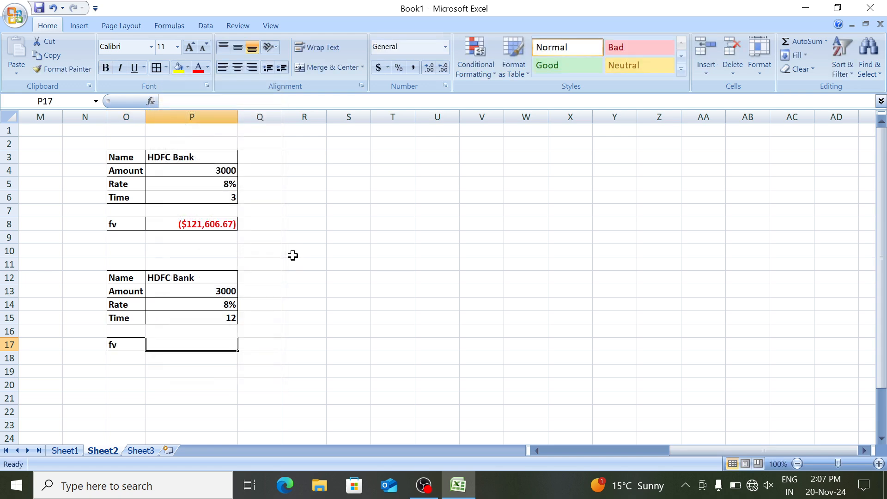
type("=fv")
key("Tab")
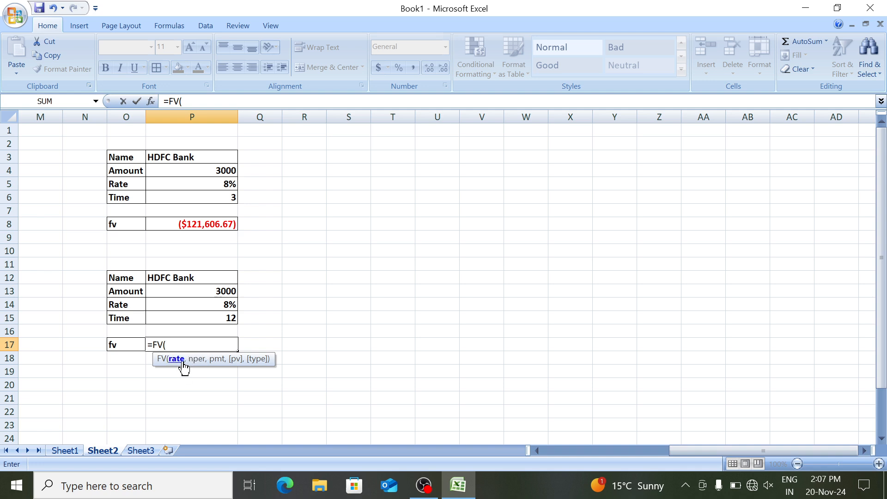
left_click(206, 307)
type("/12")
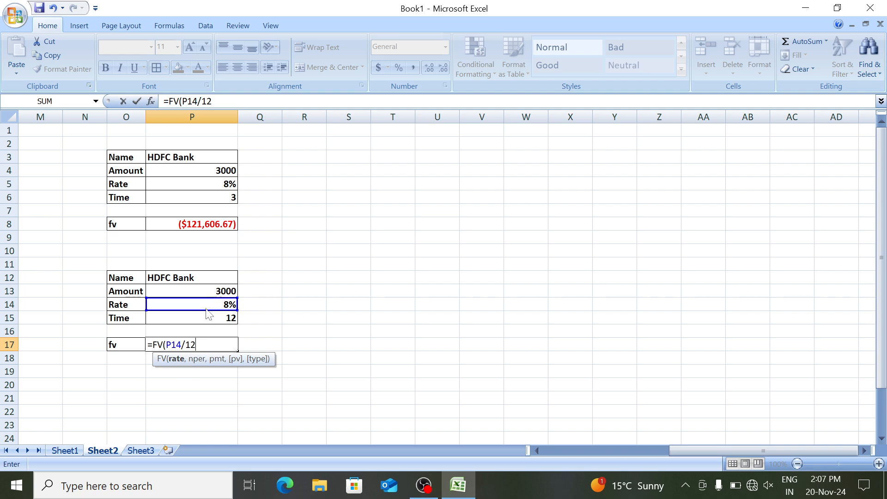
type(",")
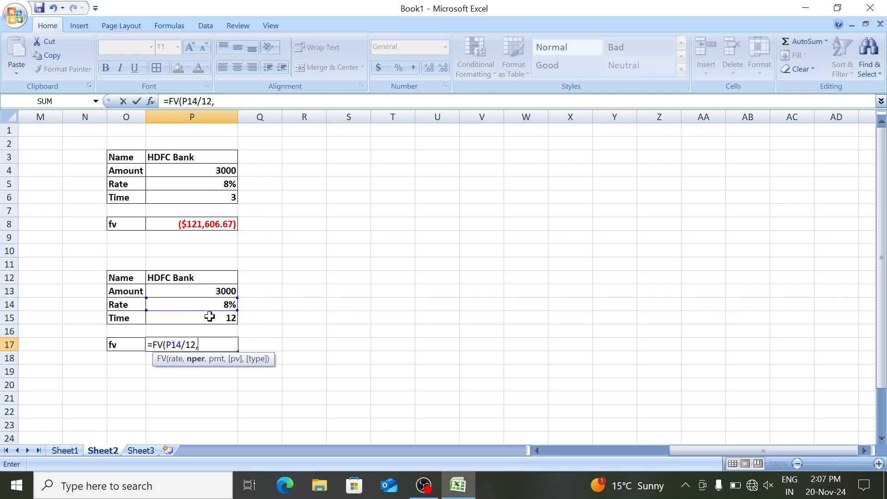
left_click(210, 317)
type(",")
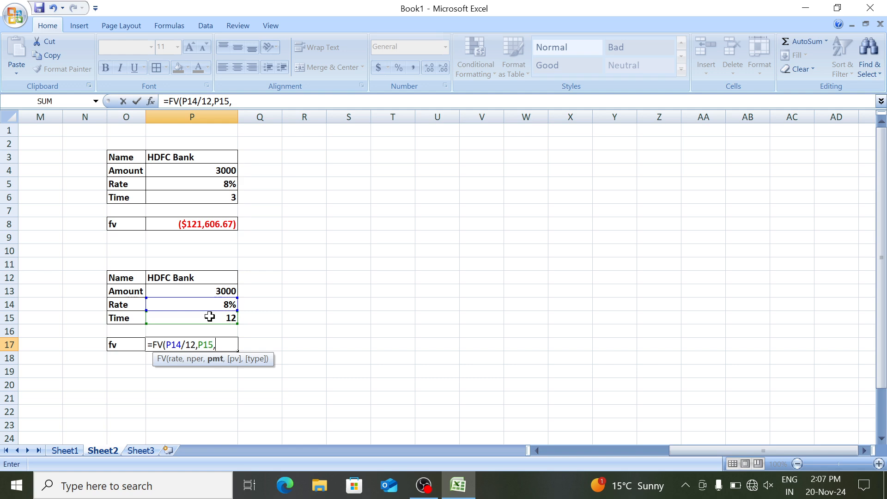
left_click(191, 292)
type(")")
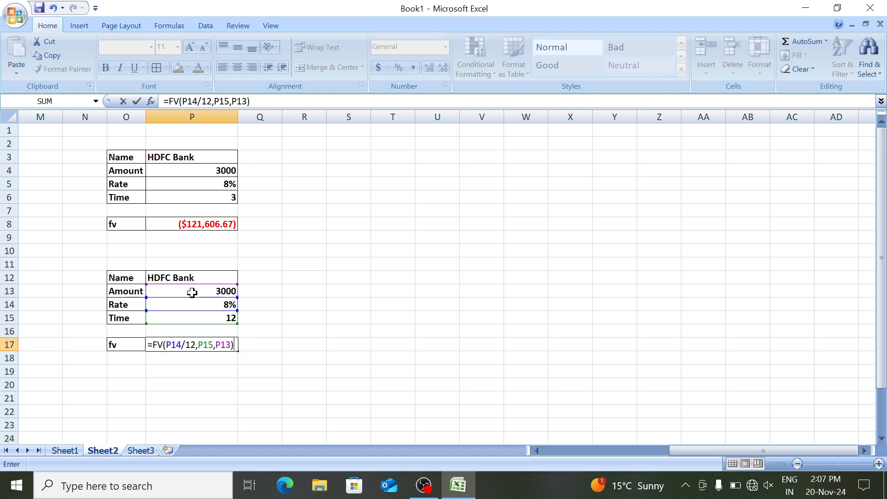
key("Return")
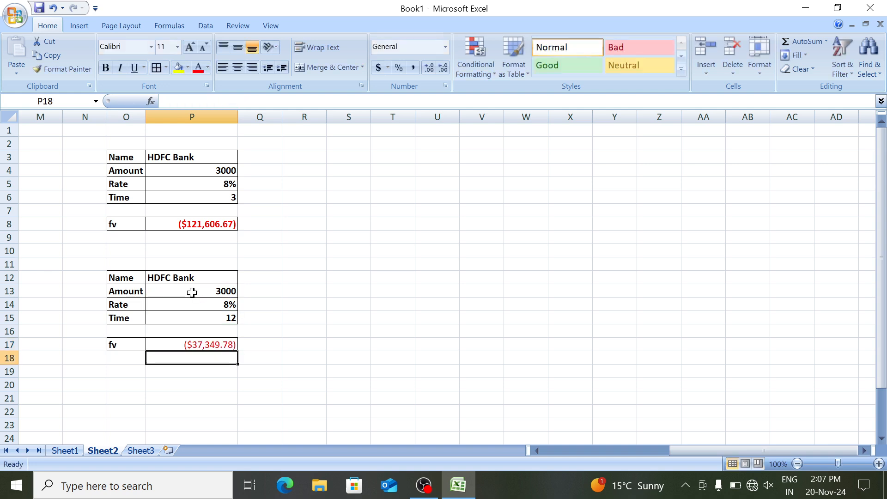
left_click(185, 345)
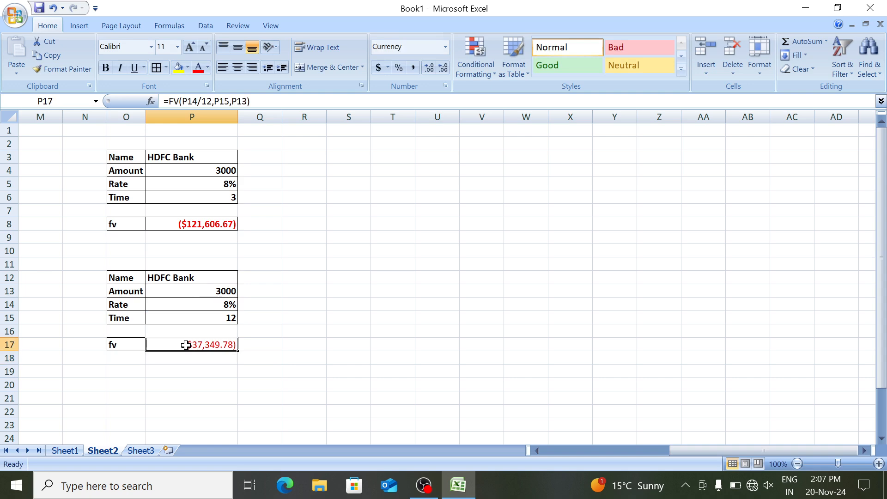
Set the first table's time in P6 to 1.
left_click(216, 196)
type("1")
key("Return")
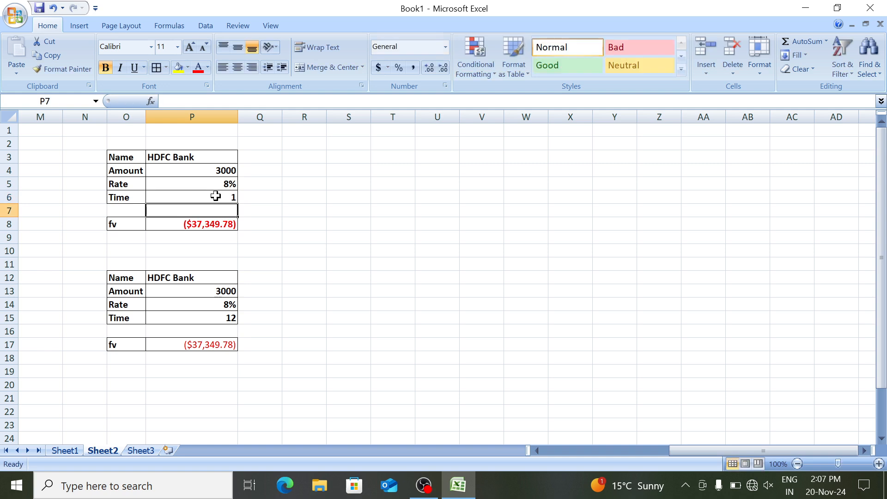
Try 6 as the second table's time in P15 and replace it with 18.
left_click(181, 345)
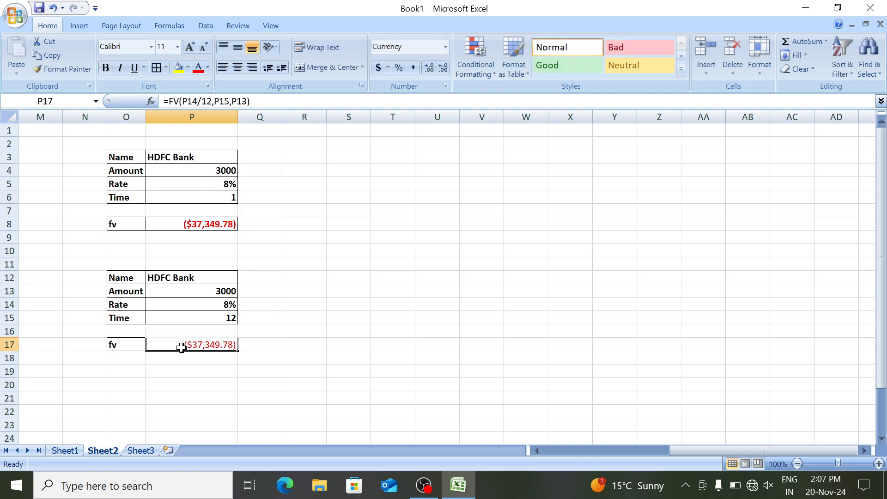
left_click(195, 317)
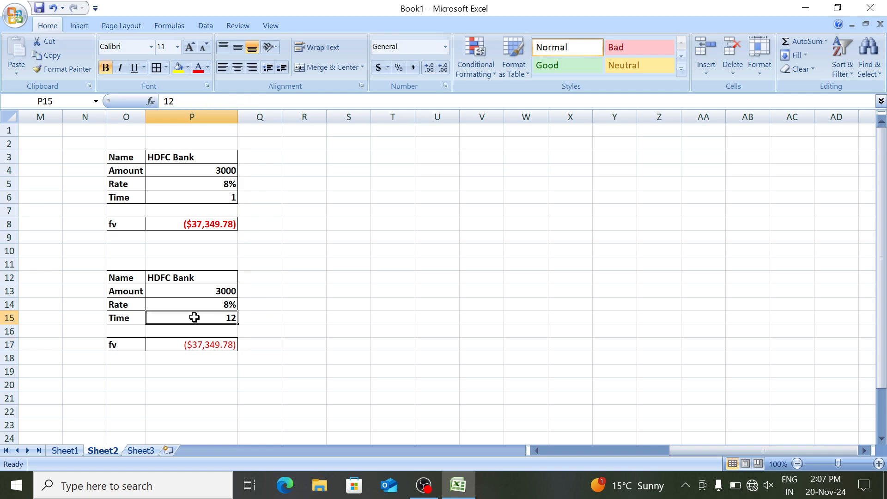
type("6")
key("Return")
left_click(195, 317)
type("18")
key("Return")
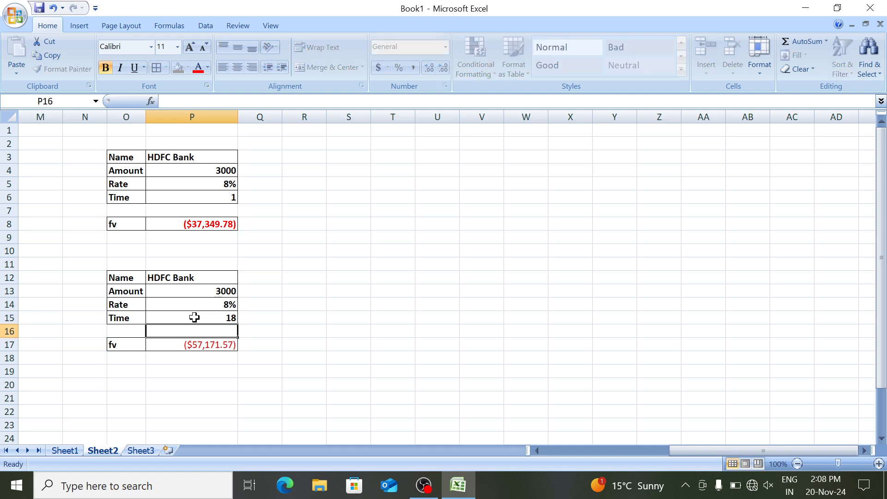
Go back to Sheet1 with the list of financial functions and the EMI tables.
key("Right")
key("Right")
key("Right")
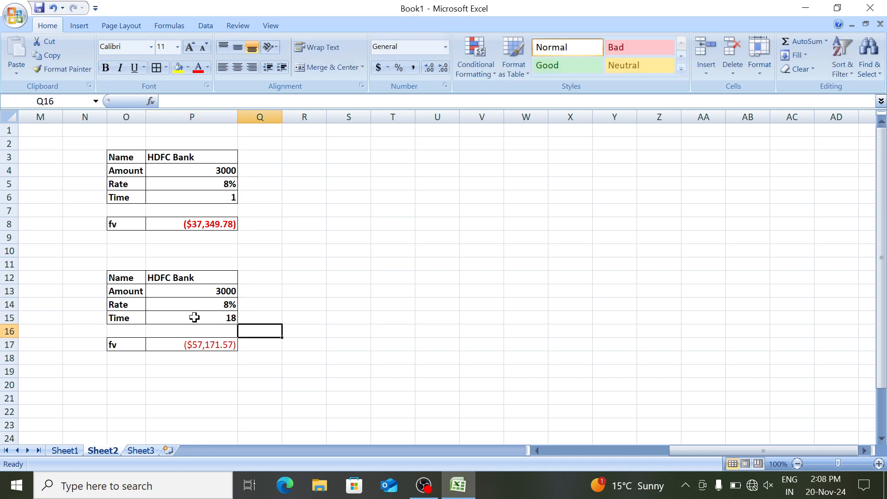
key("Down")
left_click(194, 317)
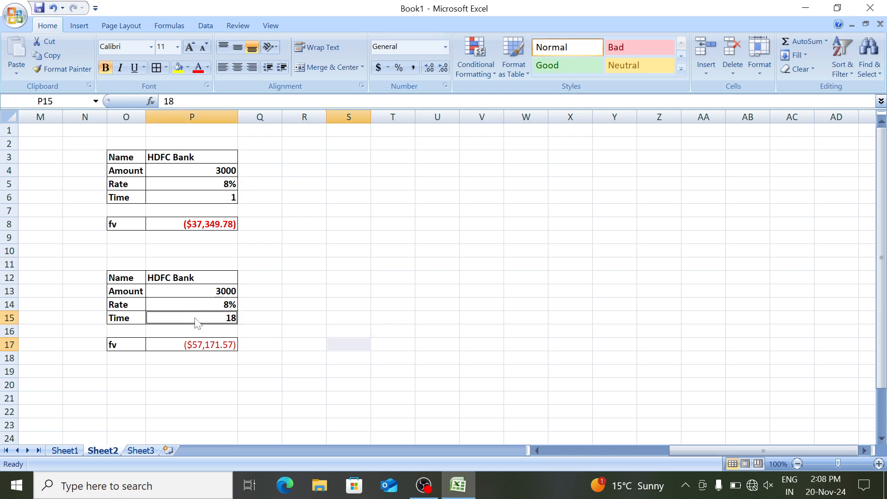
key("ctrl+Page_Up")
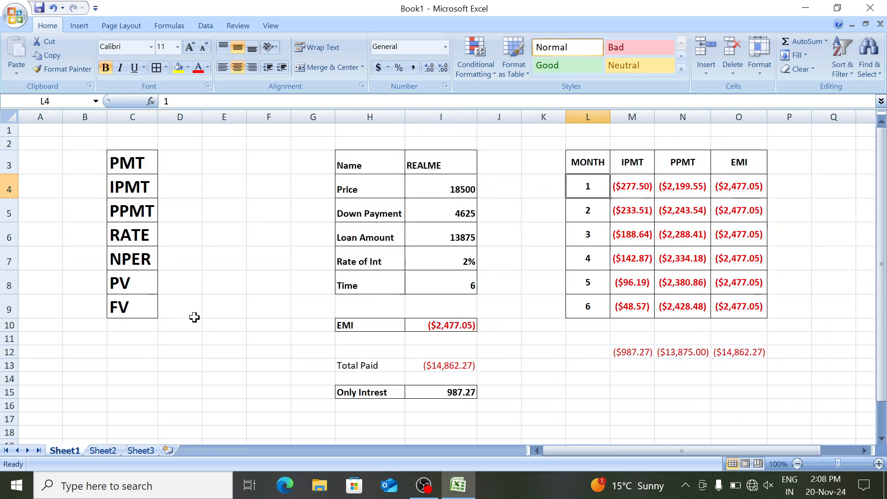